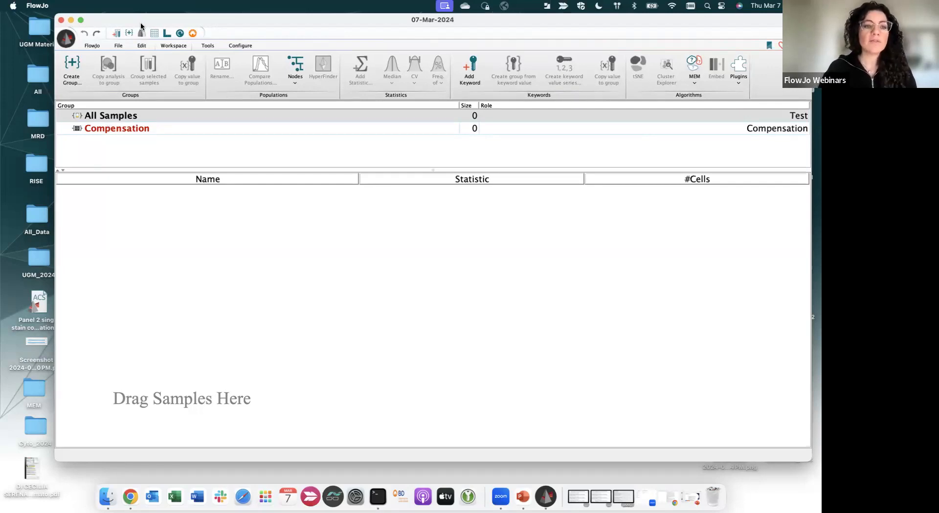
{"action": "left_click_drag", "start_coordinate": [141, 24], "coordinate": [147, 22]}
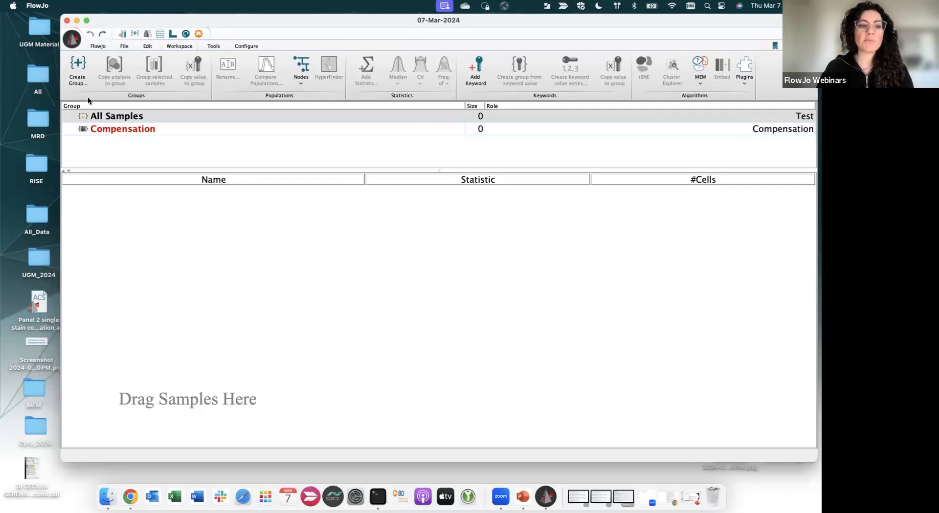
{"action": "left_click_drag", "start_coordinate": [61, 128], "coordinate": [95, 127]}
{"action": "left_click", "coordinate": [78, 146]}
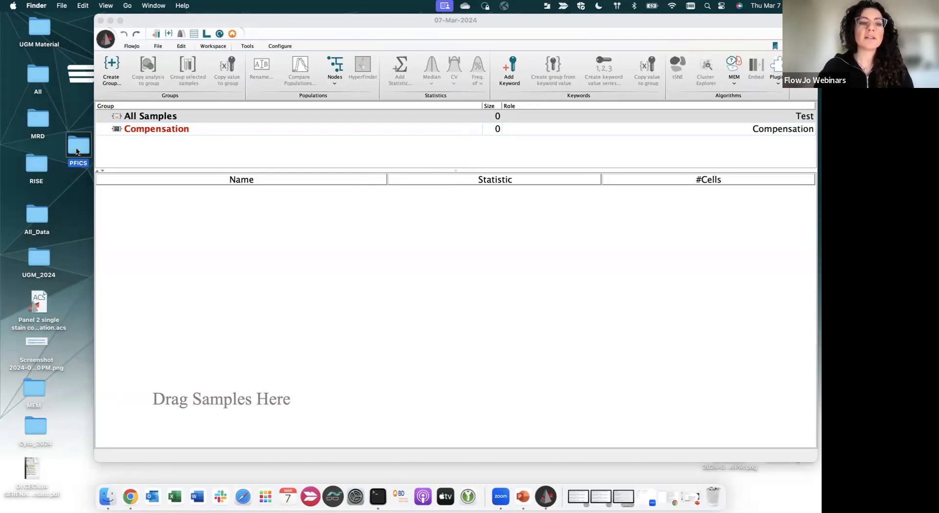
{"action": "left_click_drag", "start_coordinate": [76, 151], "coordinate": [234, 119]}
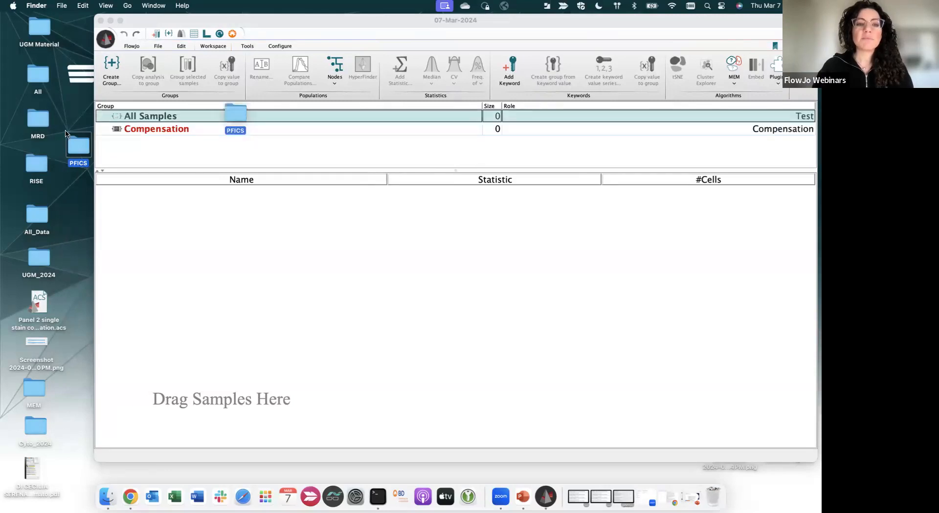
{"action": "left_click", "coordinate": [95, 144]}
{"action": "left_click_drag", "start_coordinate": [95, 145], "coordinate": [30, 145]}
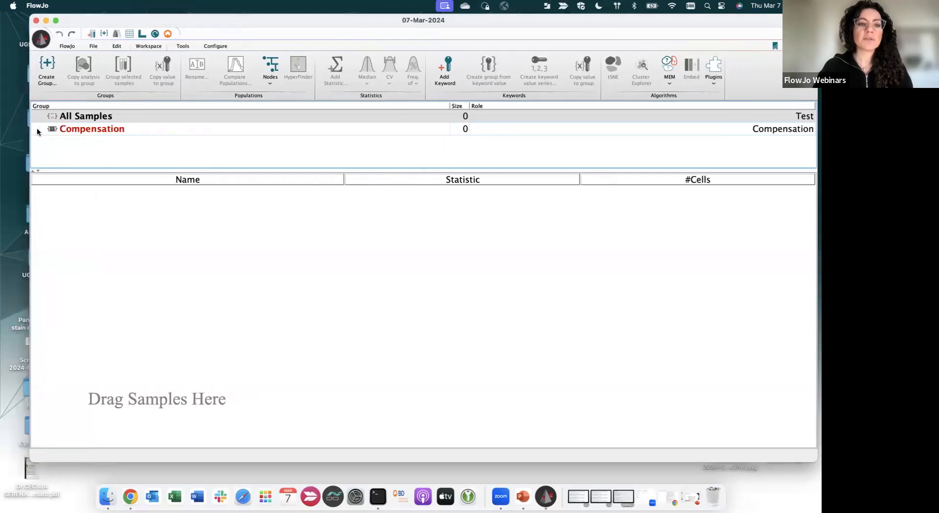
Add the FCS samples from the PFICS folder on the Desktop to the workspace.
{"action": "left_click", "coordinate": [65, 46]}
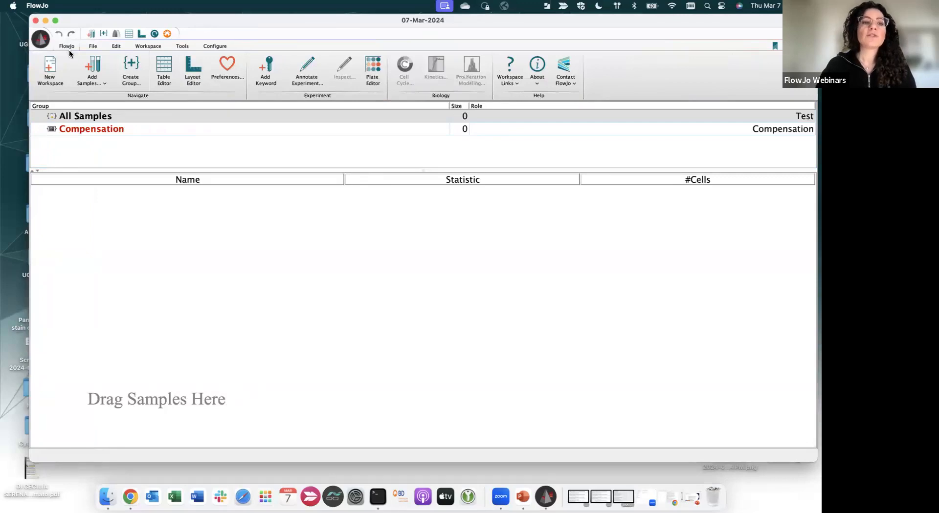
{"action": "left_click", "coordinate": [93, 68]}
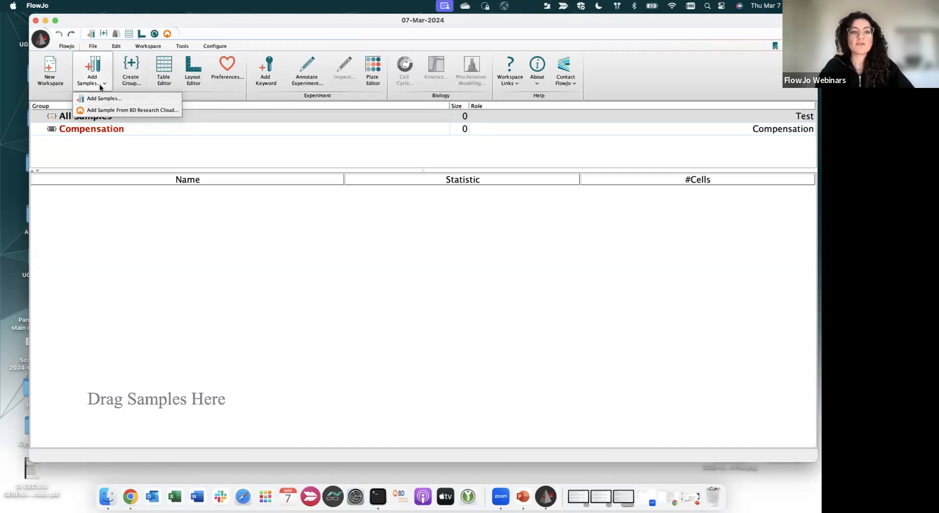
{"action": "left_click", "coordinate": [101, 99]}
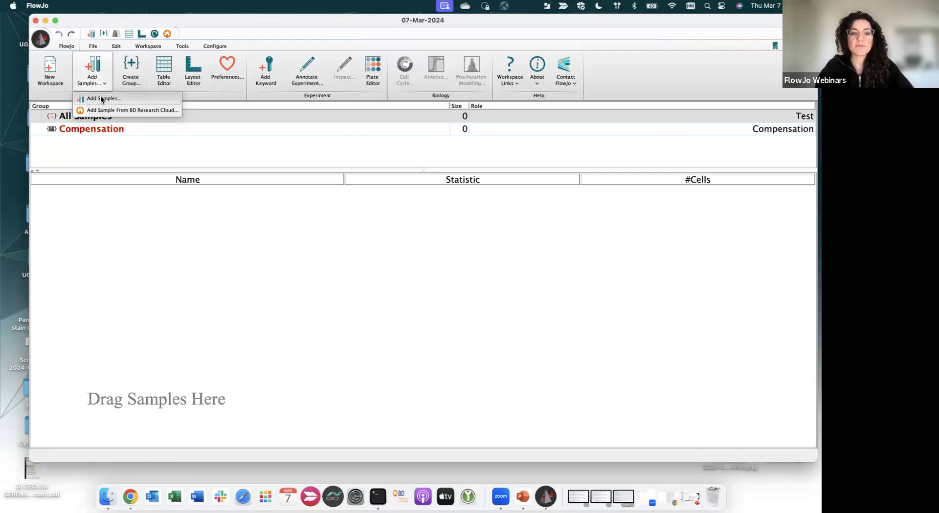
{"action": "left_click_drag", "start_coordinate": [346, 129], "coordinate": [329, 107]}
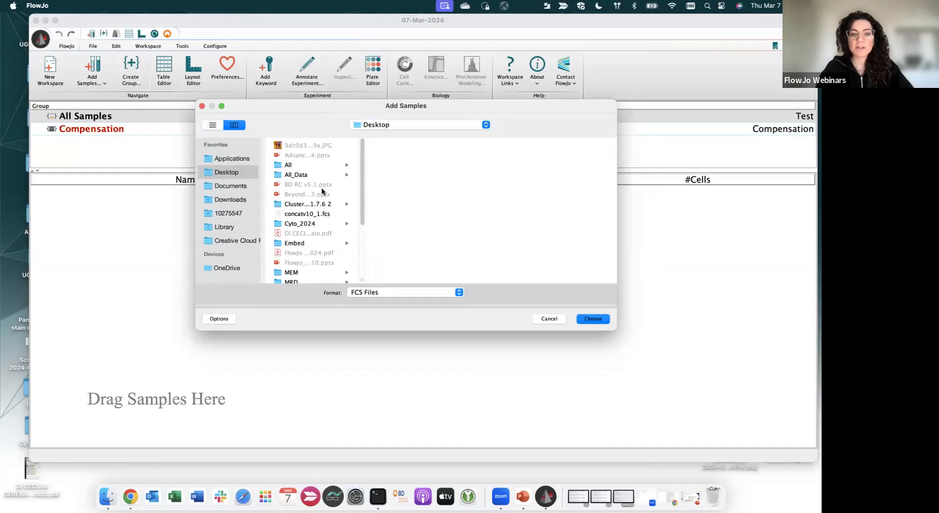
{"action": "scroll", "coordinate": [322, 194], "scroll_direction": "down", "scroll_amount": 4}
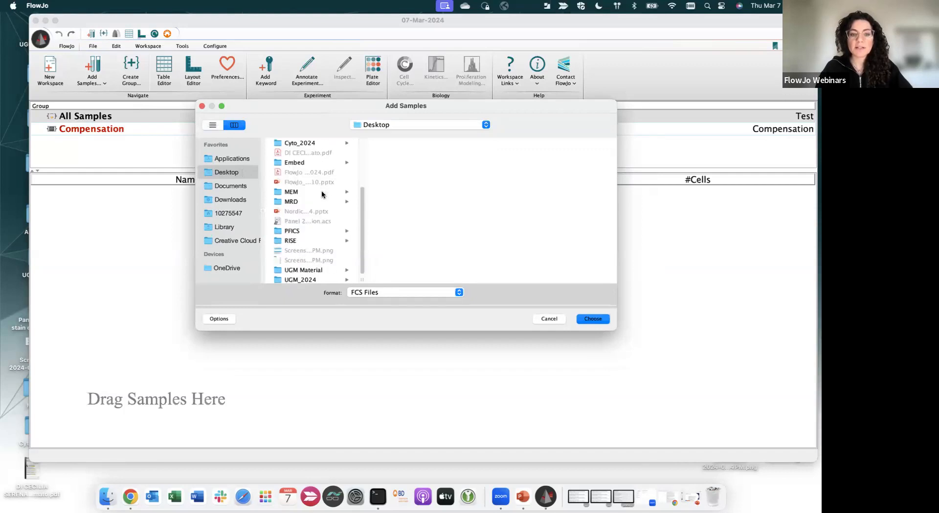
{"action": "left_click", "coordinate": [314, 229]}
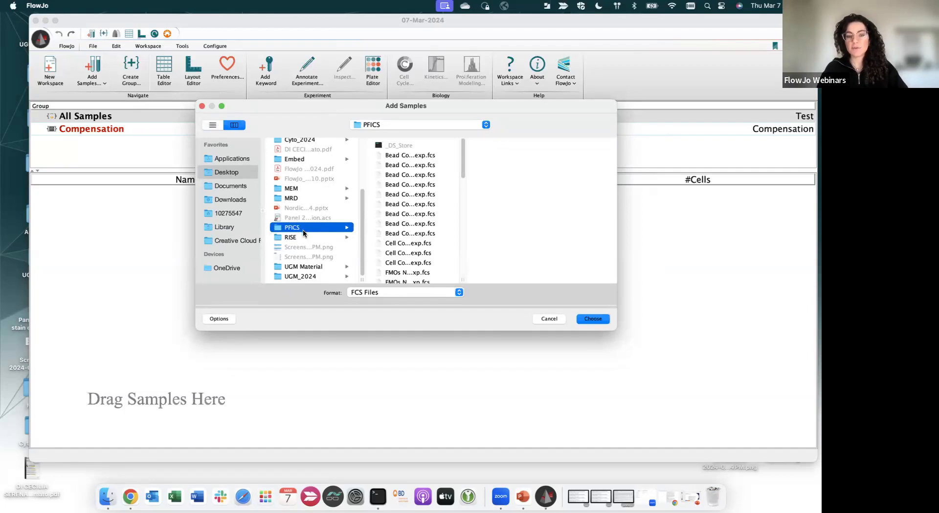
{"action": "left_click", "coordinate": [592, 319]}
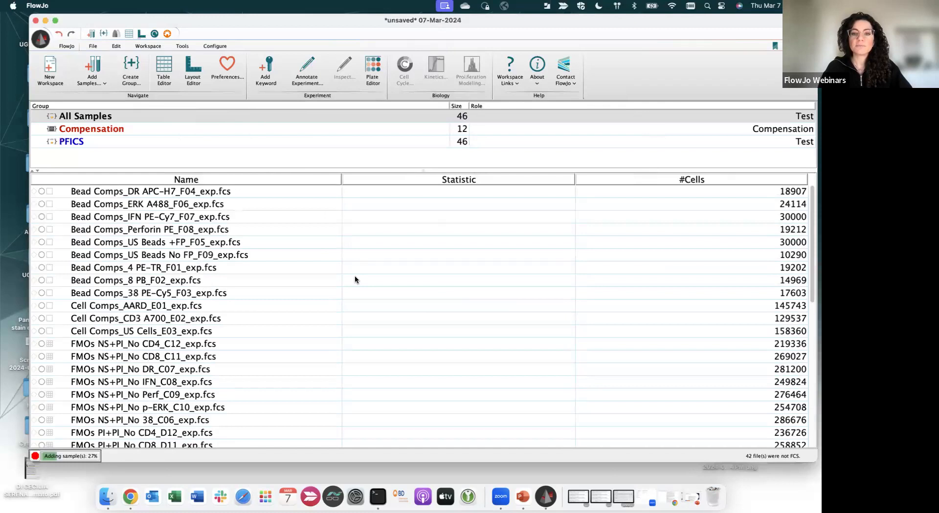
Examine which samples and group sizes are listed under All Samples, Compensation and PFICS.
{"action": "left_click", "coordinate": [131, 115]}
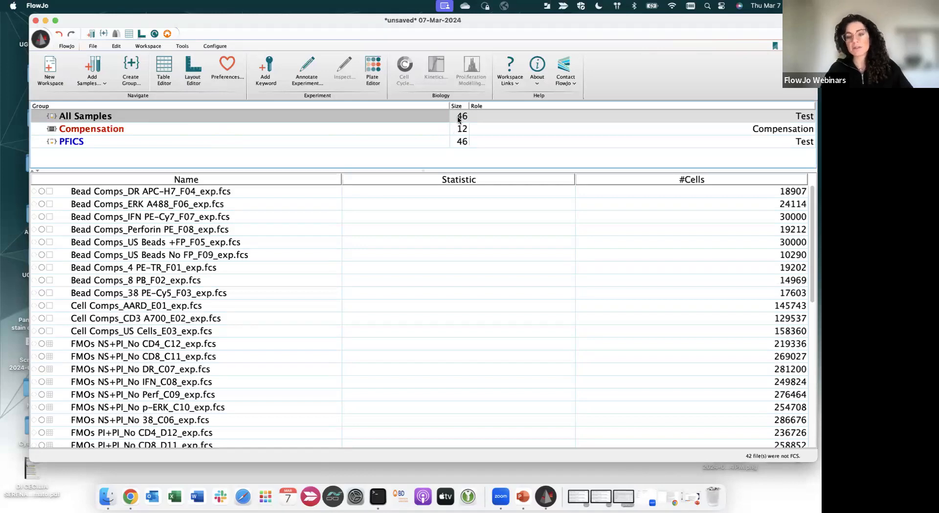
{"action": "left_click", "coordinate": [123, 129]}
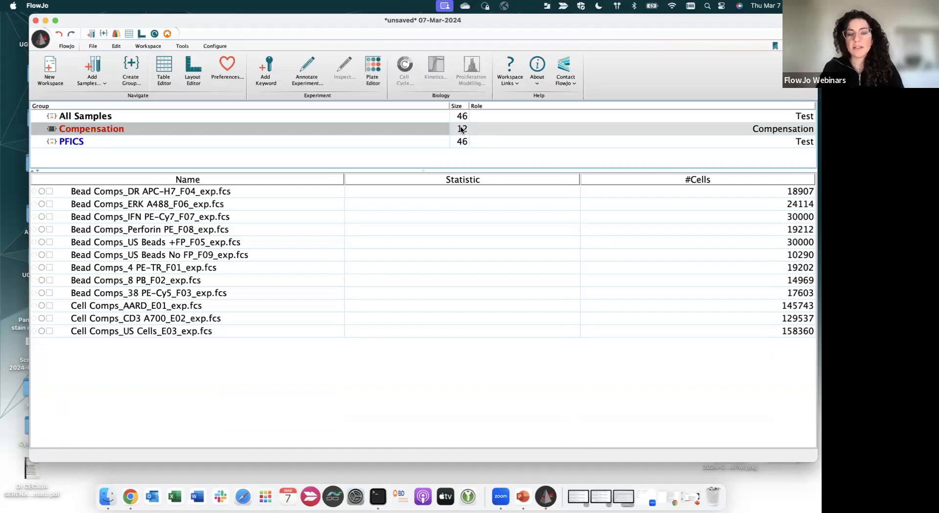
{"action": "left_click", "coordinate": [378, 142]}
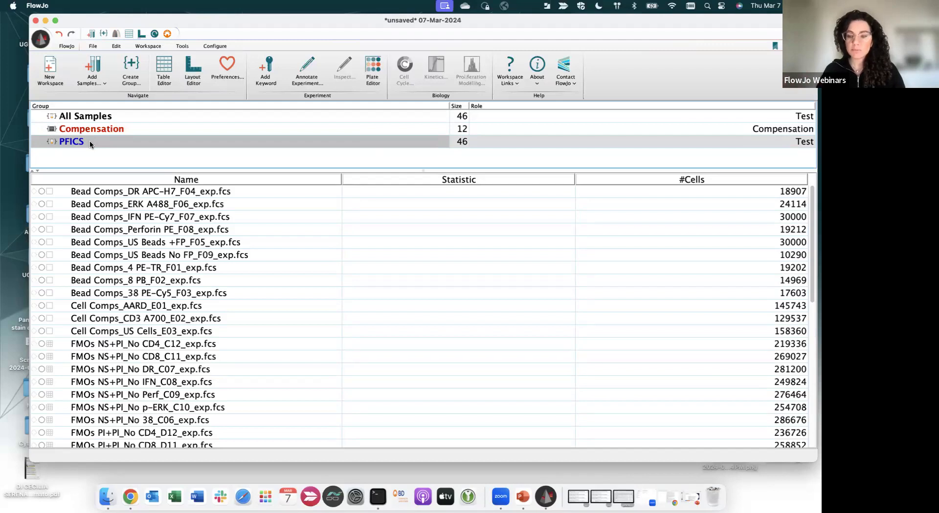
{"action": "left_click", "coordinate": [116, 131]}
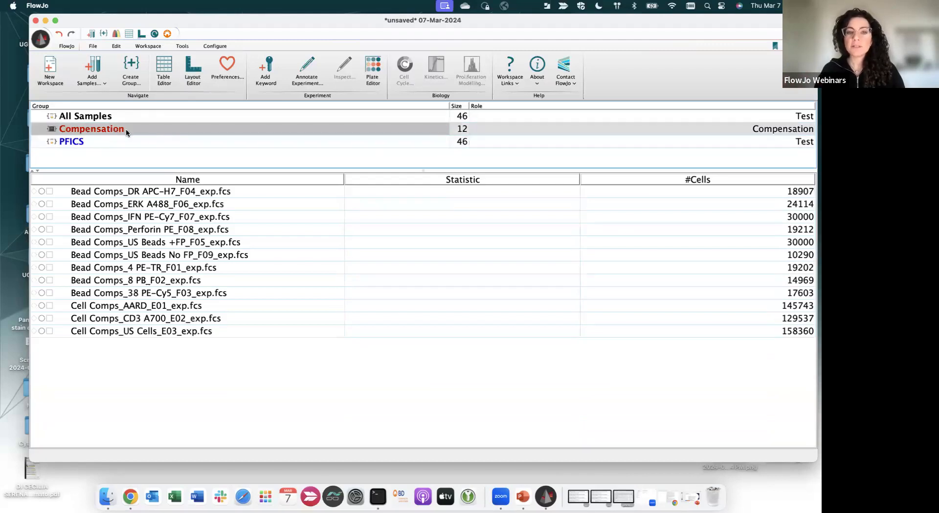
Open the PFICS group's properties and enter Full stained as its name.
{"action": "left_click", "coordinate": [101, 143]}
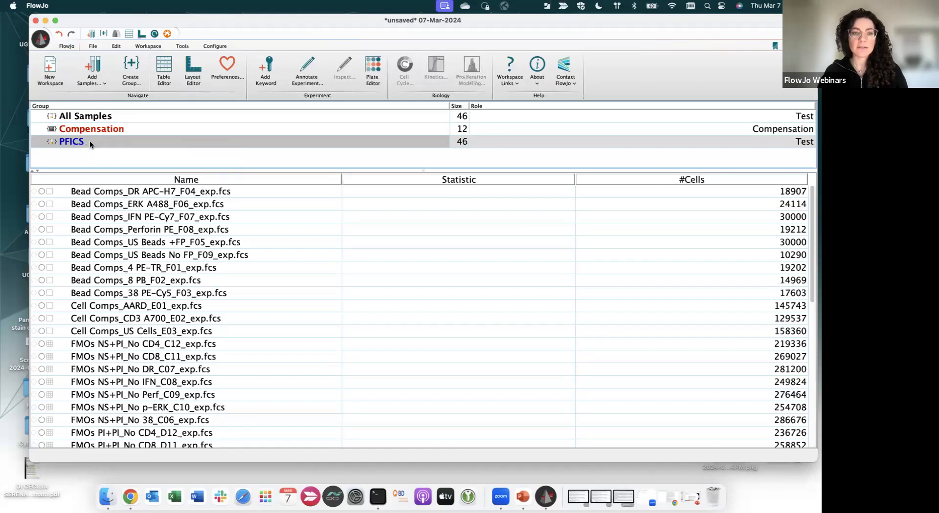
{"action": "right_click", "coordinate": [91, 143]}
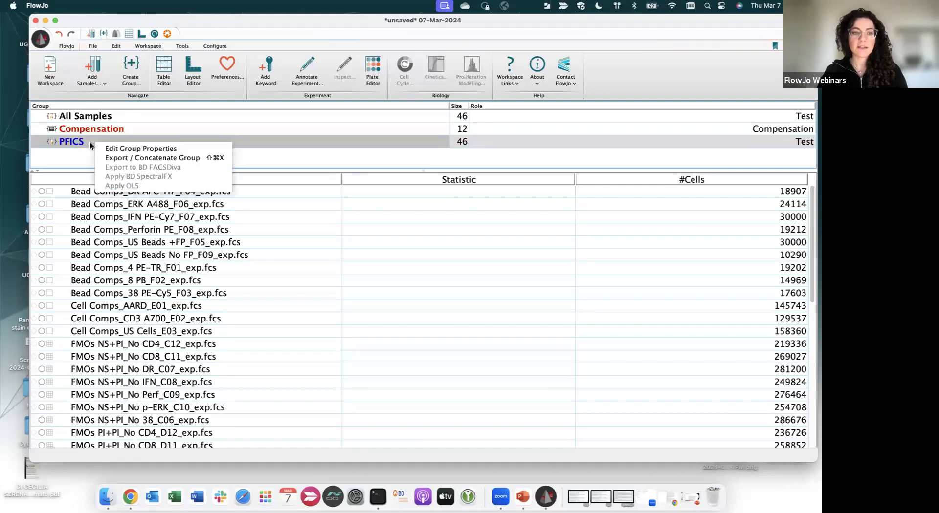
{"action": "left_click", "coordinate": [180, 149]}
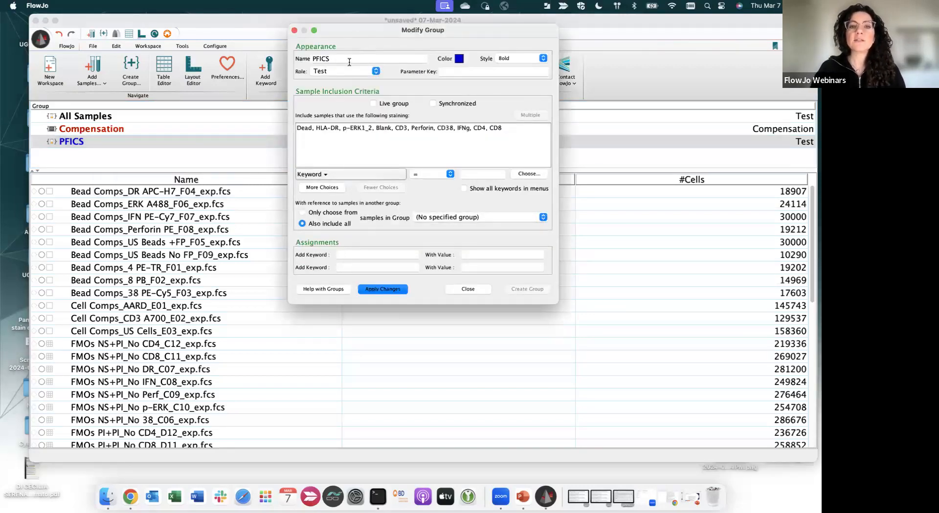
{"action": "double_click", "coordinate": [349, 60]}
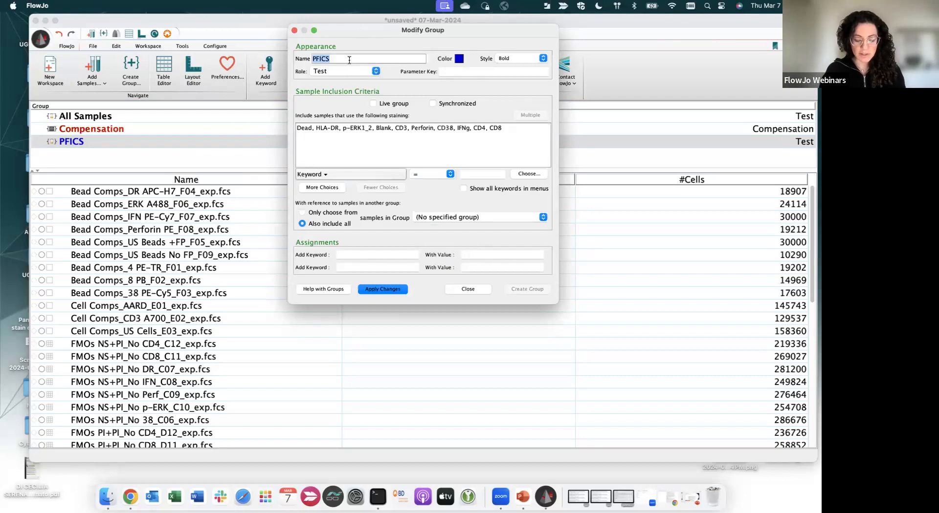
{"action": "type", "text": "D"}
{"action": "key", "text": "BackSpace"}
{"action": "type", "text": "Full stain"}
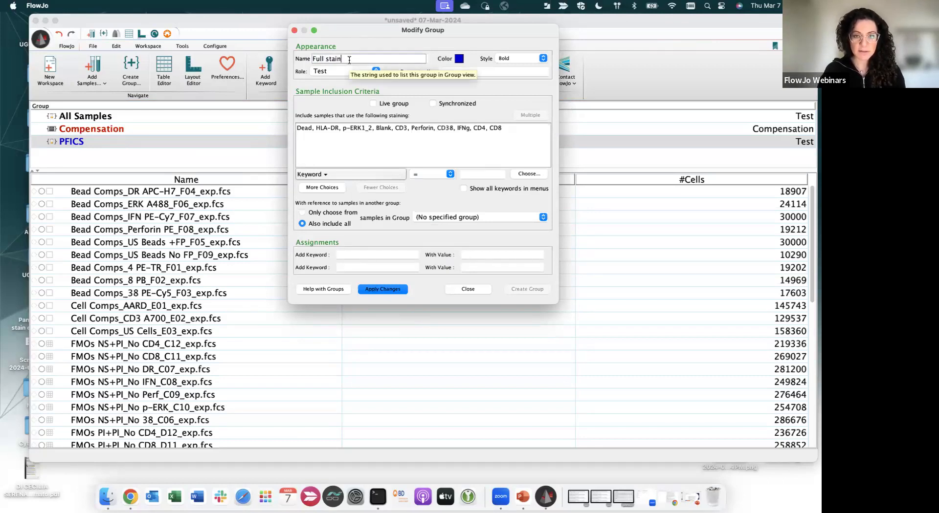
{"action": "type", "text": "ed"}
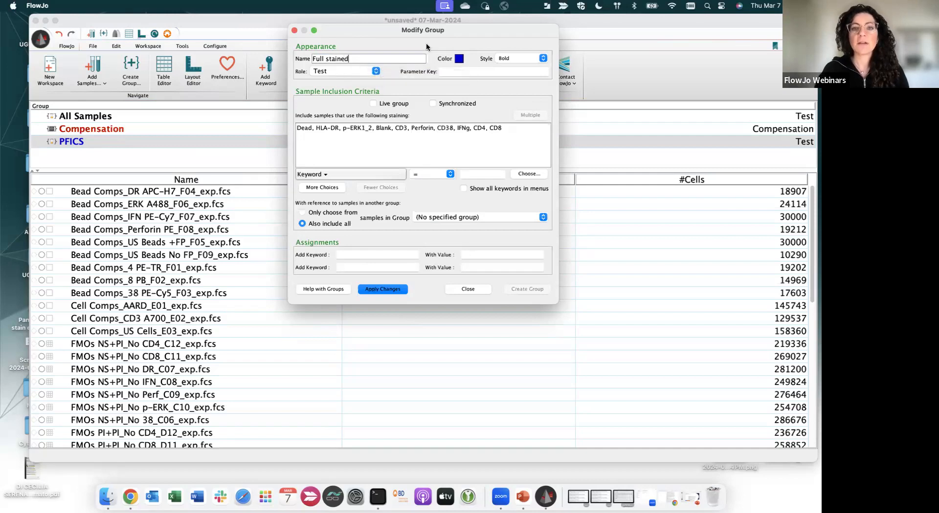
Save the workspace to the Desktop as 07-Mar-2024.wsp.
{"action": "key", "text": "super+s"}
{"action": "left_click_drag", "start_coordinate": [377, 133], "coordinate": [375, 114]}
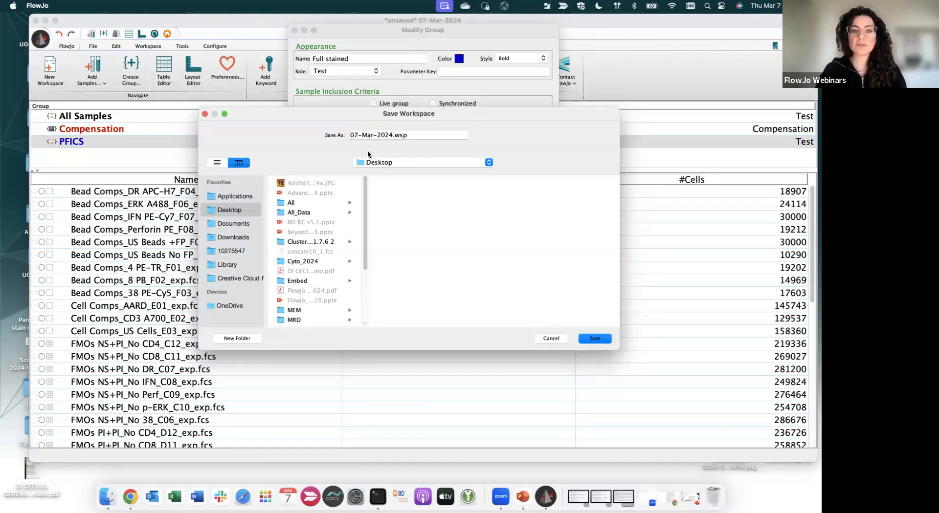
{"action": "left_click", "coordinate": [591, 339]}
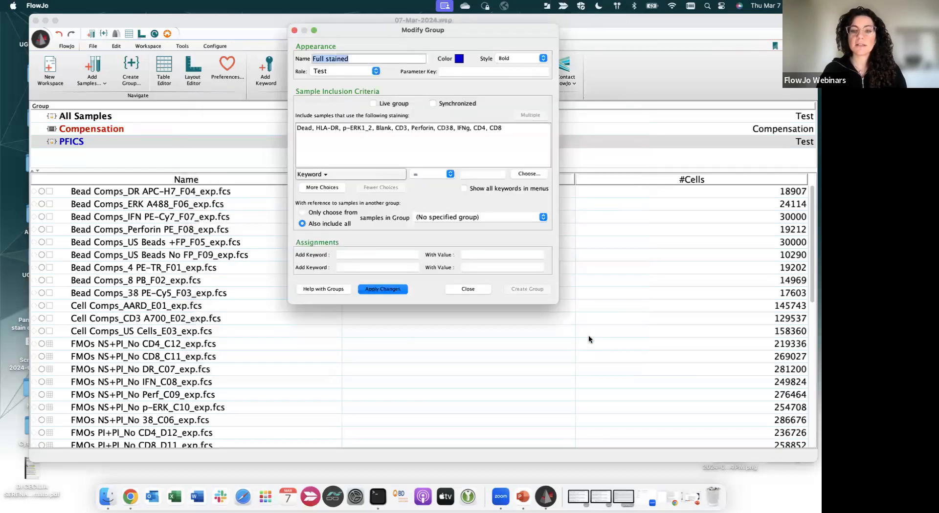
Keep Test as the group's role, apply the group changes and close the Modify Group dialog.
{"action": "left_click_drag", "start_coordinate": [380, 31], "coordinate": [384, 30]}
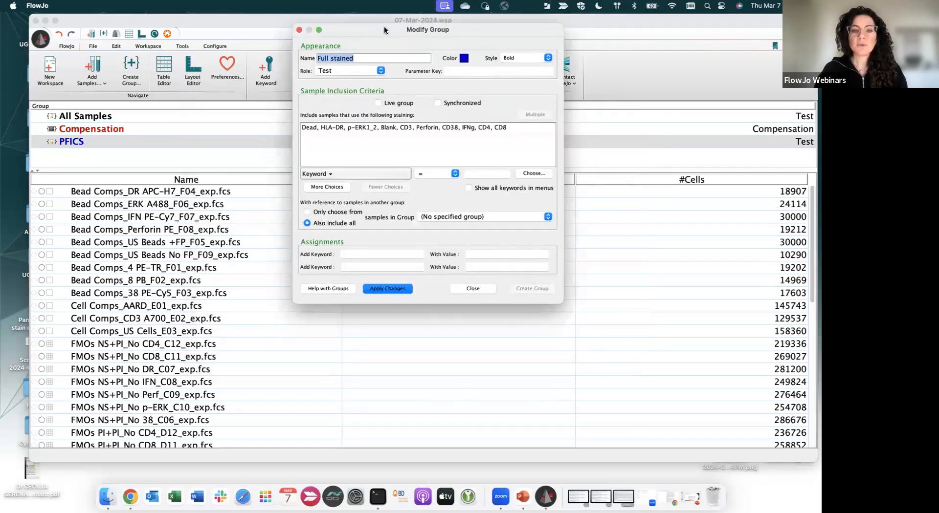
{"action": "left_click", "coordinate": [381, 72]}
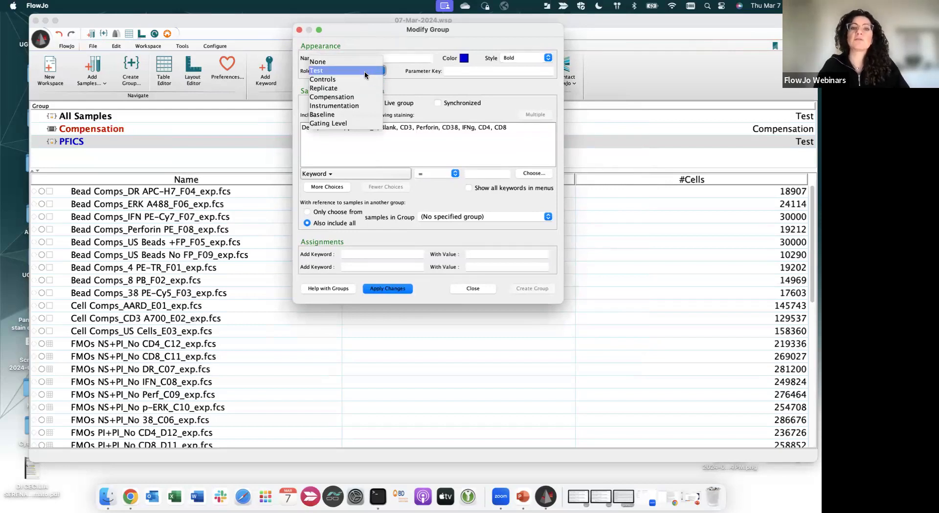
{"action": "left_click", "coordinate": [365, 75]}
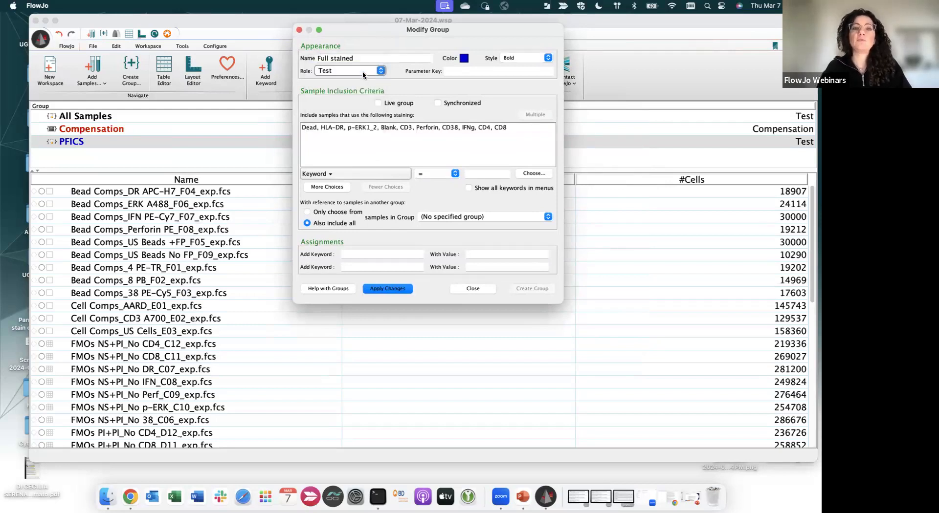
{"action": "left_click", "coordinate": [390, 289]}
{"action": "left_click", "coordinate": [470, 289]}
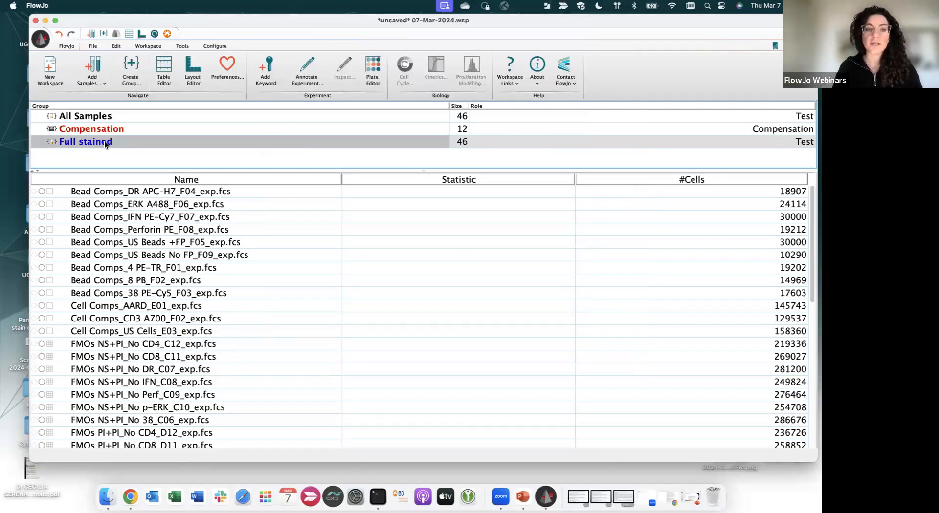
Remove all Bead Comps, Cell Comps and FMOs samples from the Full stained group, and show the All Samples group.
{"action": "left_click", "coordinate": [130, 191]}
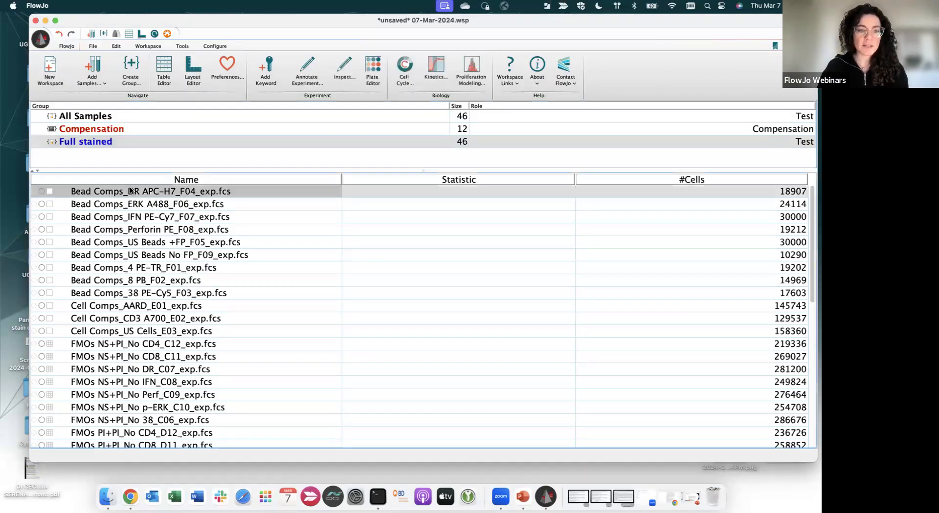
{"action": "scroll", "coordinate": [148, 246], "scroll_direction": "down", "scroll_amount": 1}
{"action": "scroll", "coordinate": [148, 246], "scroll_direction": "up", "scroll_amount": 1}
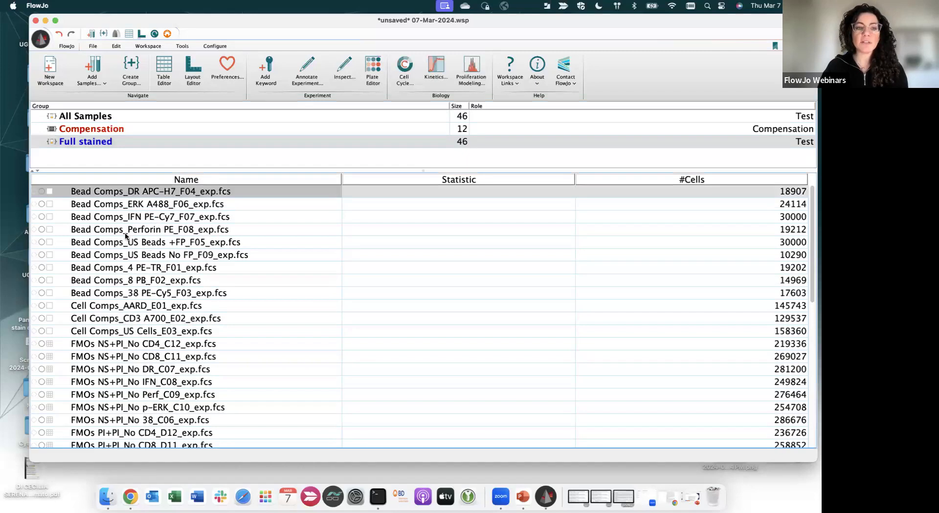
{"action": "scroll", "coordinate": [142, 353], "scroll_direction": "down", "scroll_amount": 7}
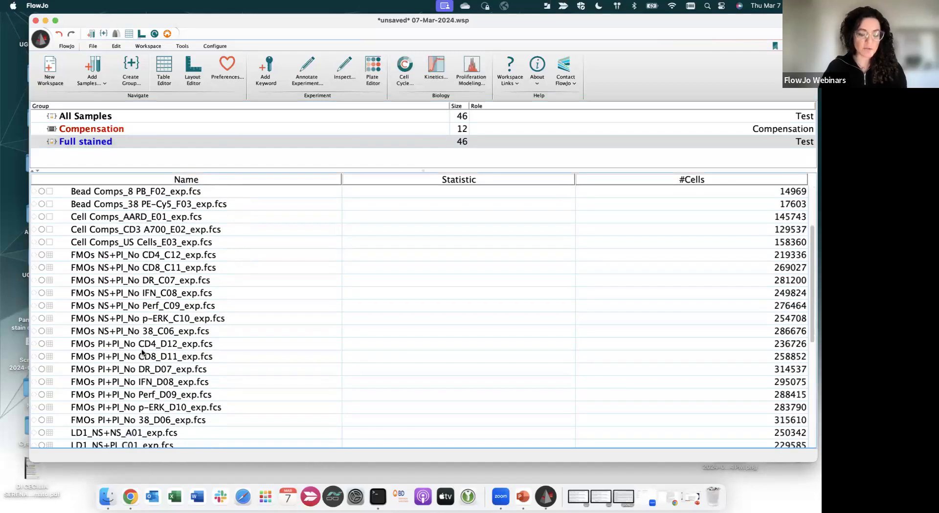
{"action": "scroll", "coordinate": [142, 352], "scroll_direction": "down", "scroll_amount": 4}
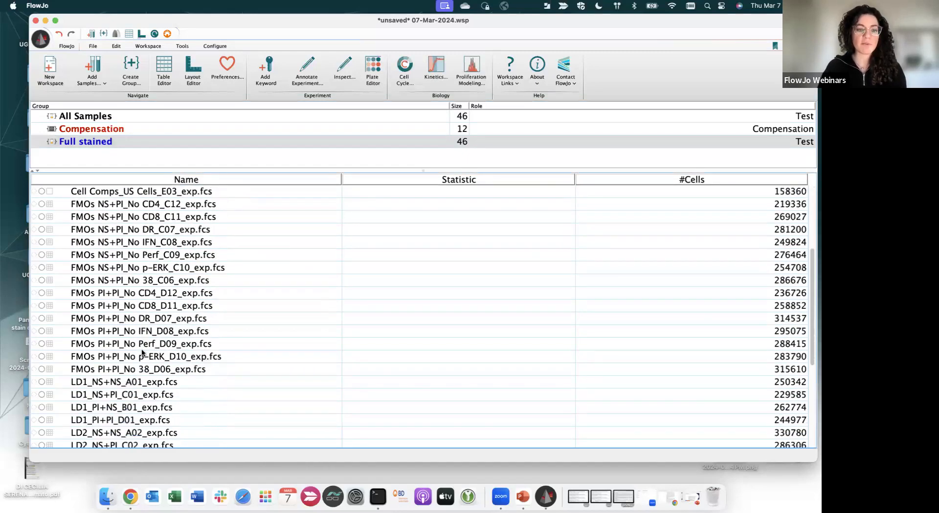
{"action": "left_click", "coordinate": [168, 370], "text": "shift"}
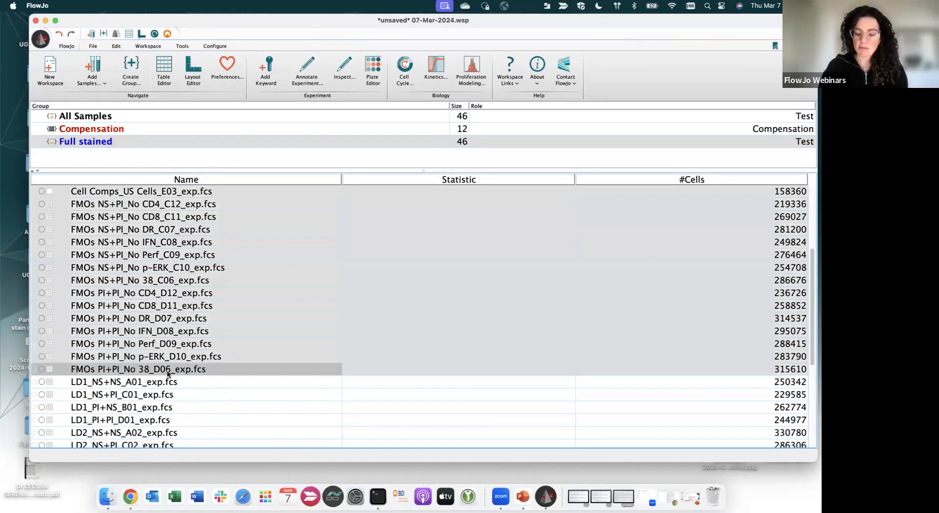
{"action": "key", "text": "Delete"}
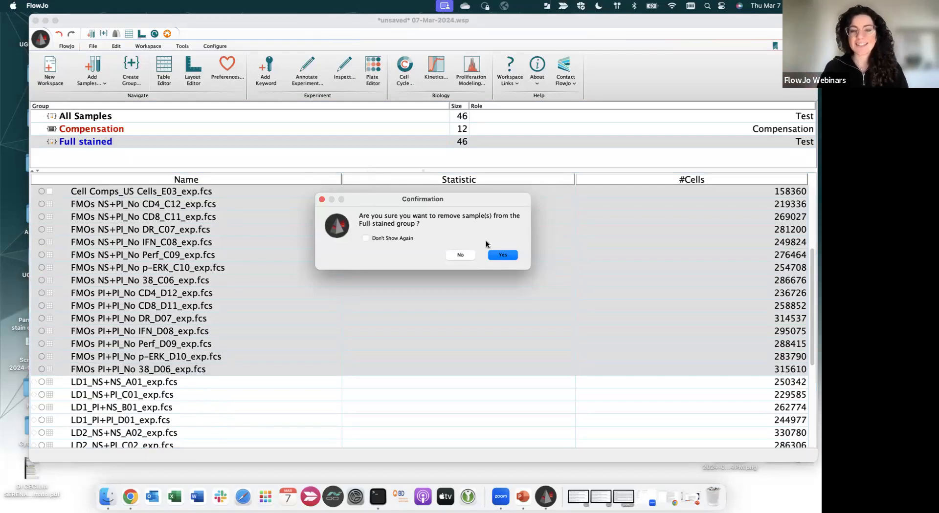
{"action": "left_click", "coordinate": [499, 254]}
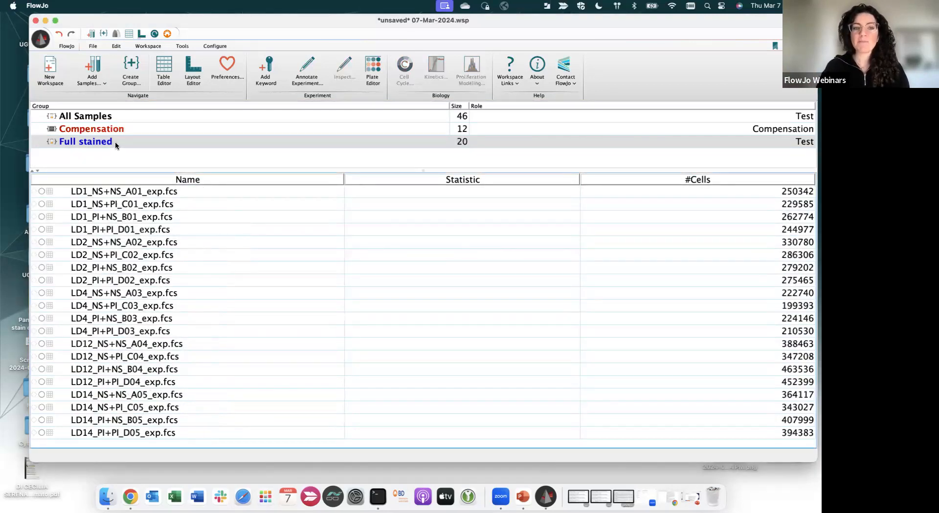
{"action": "left_click", "coordinate": [108, 117]}
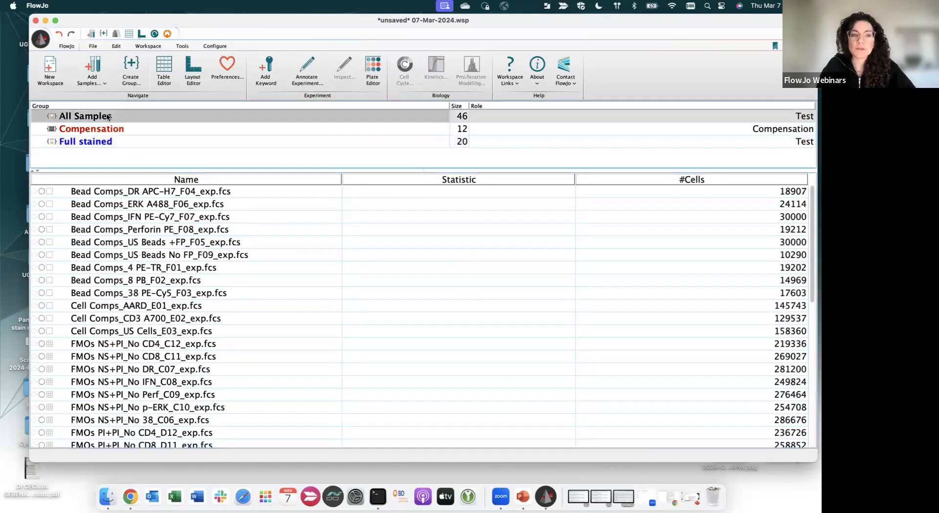
Start a new sample group named FMOs and set its role to Controls.
{"action": "left_click", "coordinate": [109, 142]}
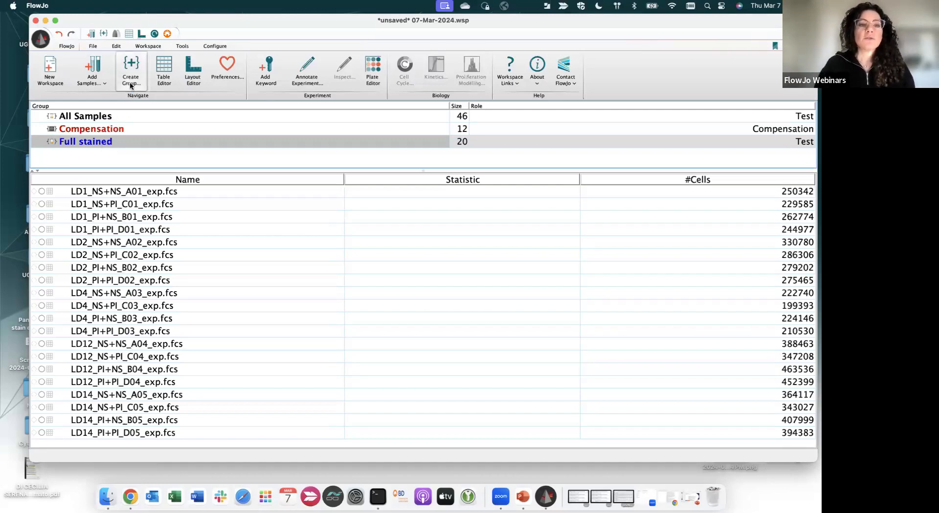
{"action": "left_click", "coordinate": [67, 46]}
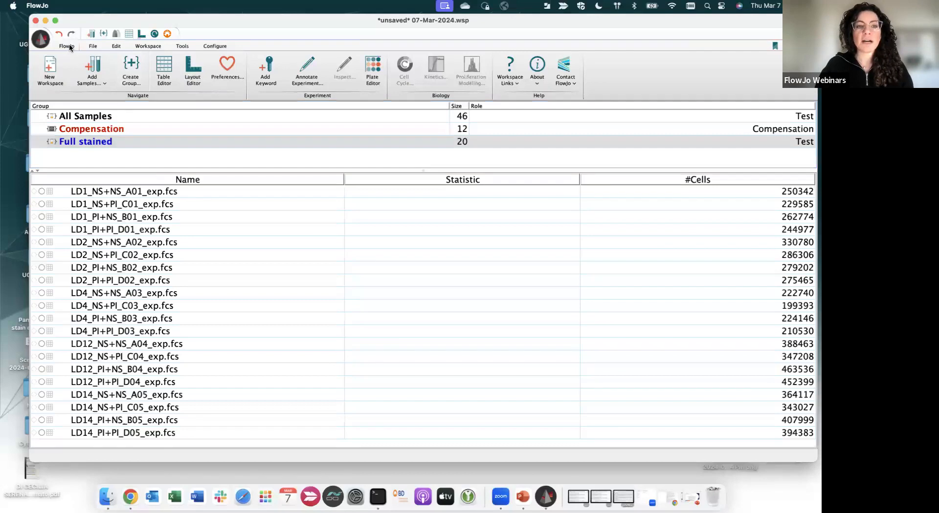
{"action": "left_click", "coordinate": [130, 73]}
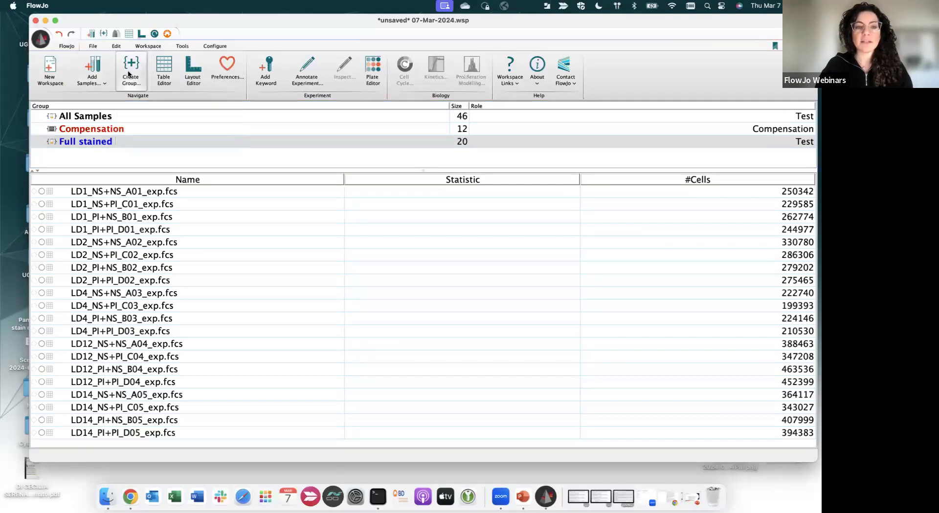
{"action": "left_click", "coordinate": [344, 58]}
{"action": "type", "text": "FMOs"}
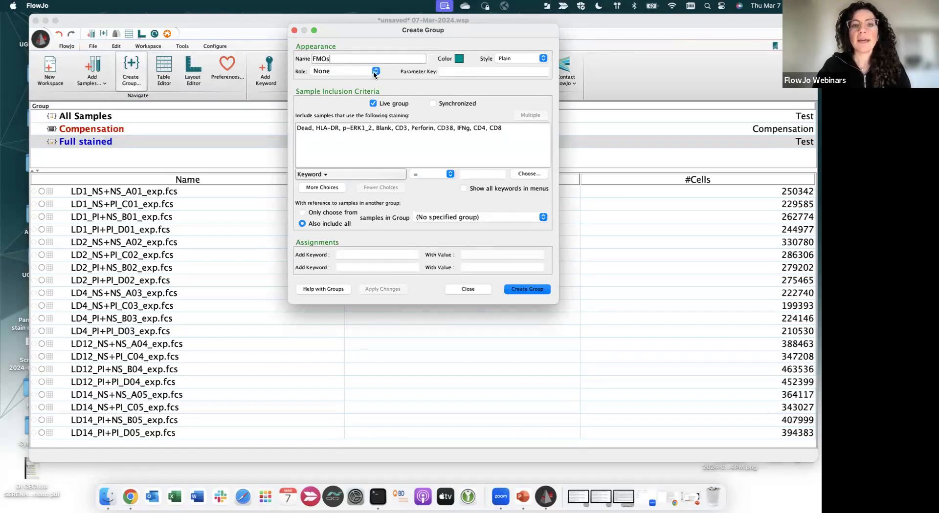
{"action": "left_click", "coordinate": [375, 72]}
{"action": "left_click", "coordinate": [369, 89]}
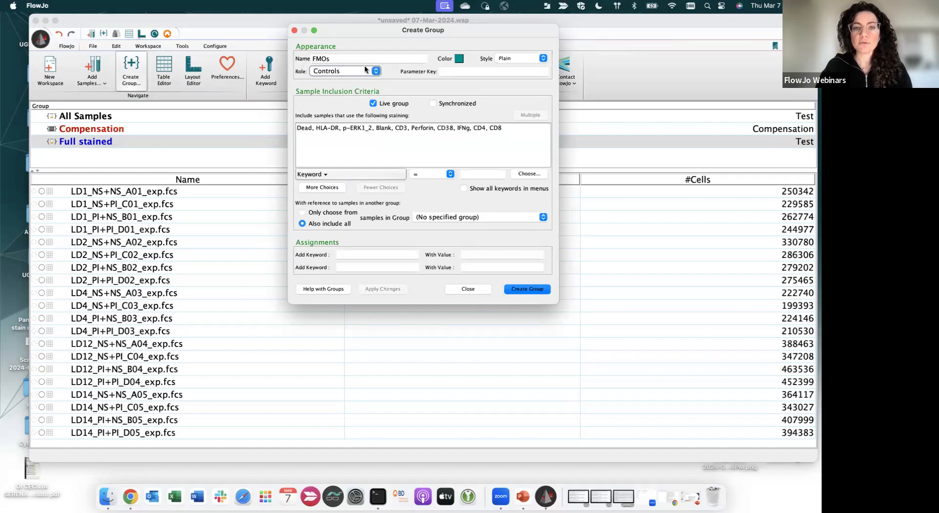
{"action": "left_click_drag", "start_coordinate": [357, 28], "coordinate": [351, 25]}
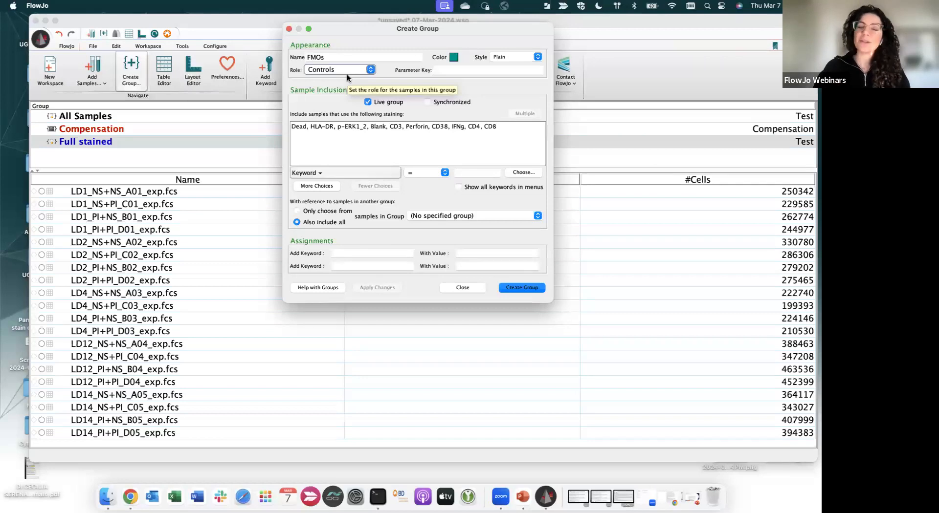
Limit the FMOs group to samples whose $FIL keyword contains FMO, and create the group.
{"action": "left_click", "coordinate": [351, 171]}
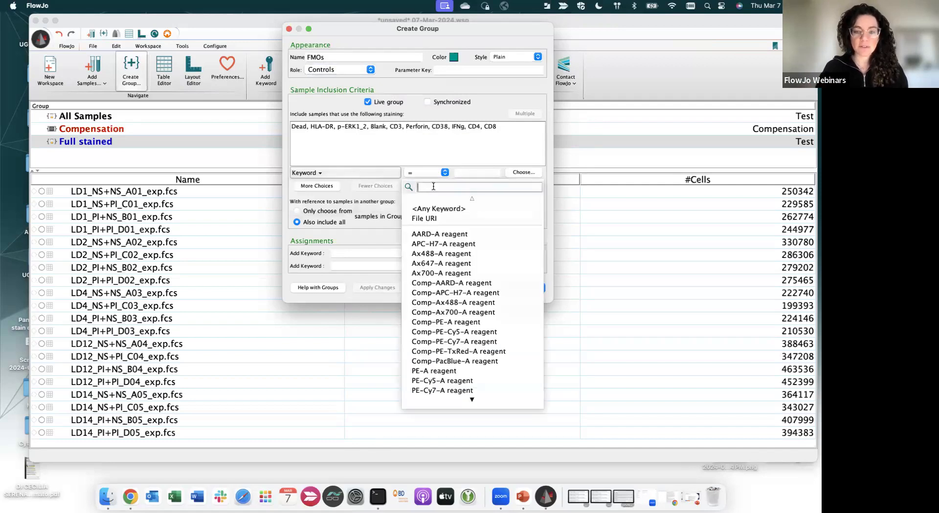
{"action": "type", "text": "$"}
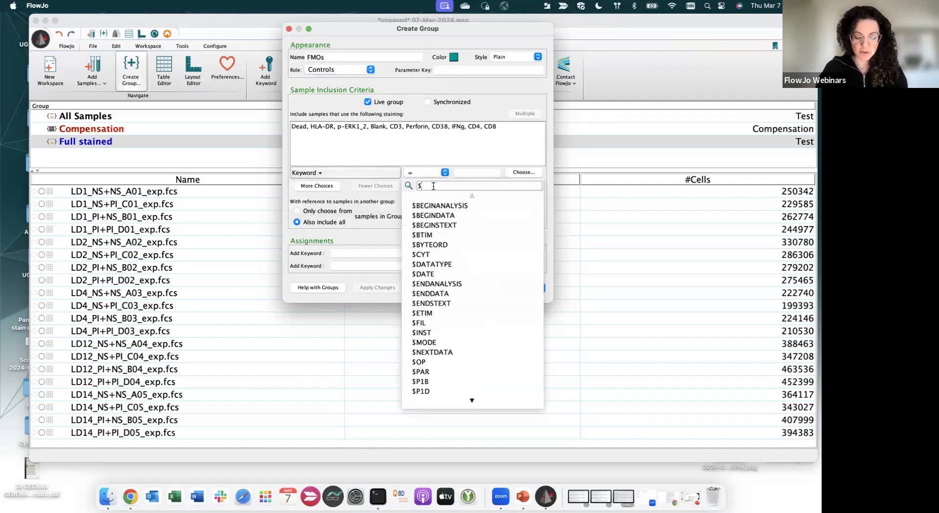
{"action": "type", "text": "fil"}
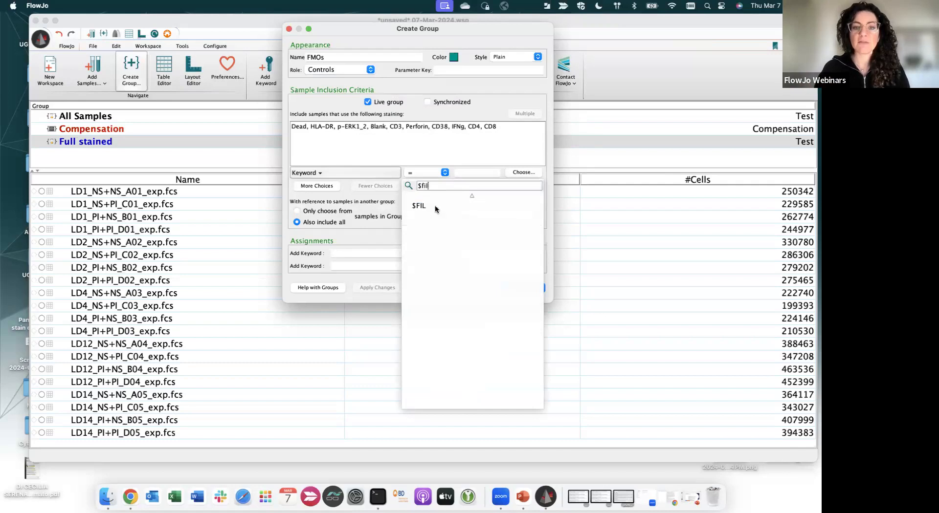
{"action": "left_click", "coordinate": [435, 204]}
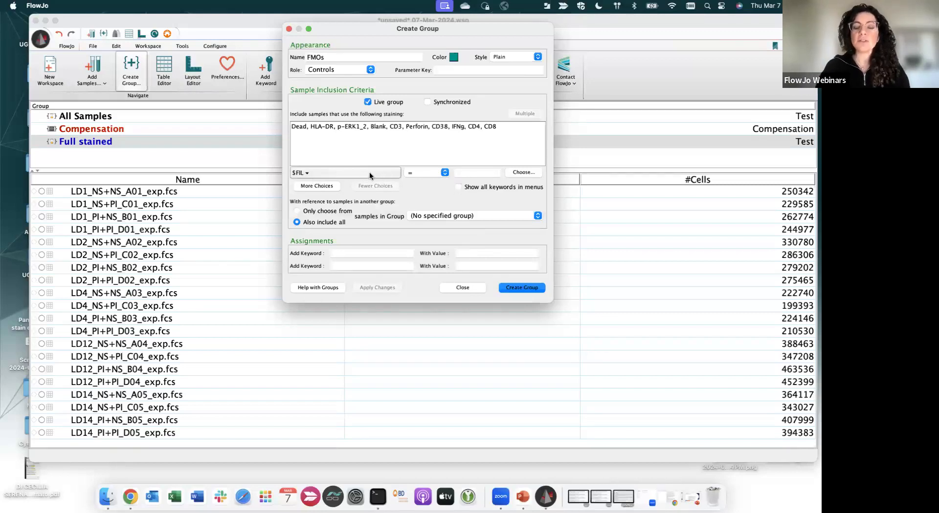
{"action": "left_click", "coordinate": [444, 173]}
{"action": "left_click", "coordinate": [434, 220]}
{"action": "left_click", "coordinate": [464, 173]}
{"action": "type", "text": "FMO"}
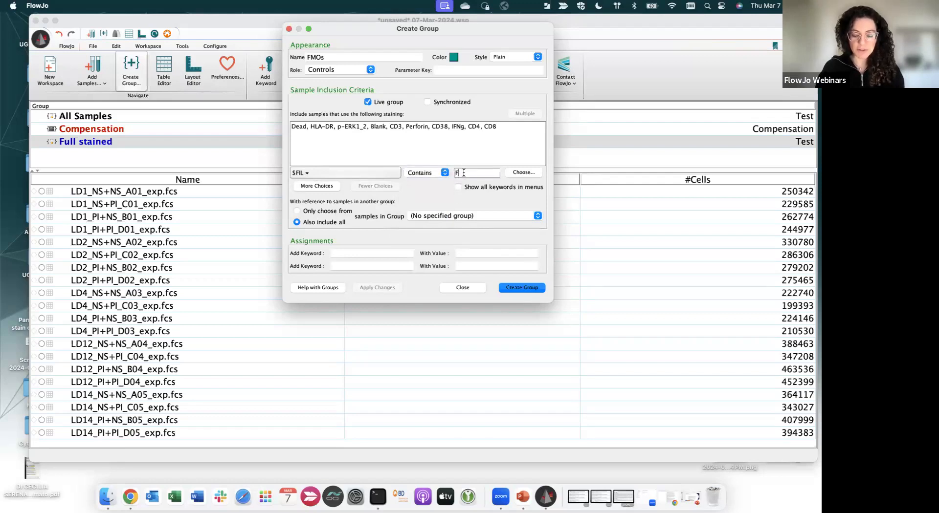
{"action": "left_click", "coordinate": [516, 288]}
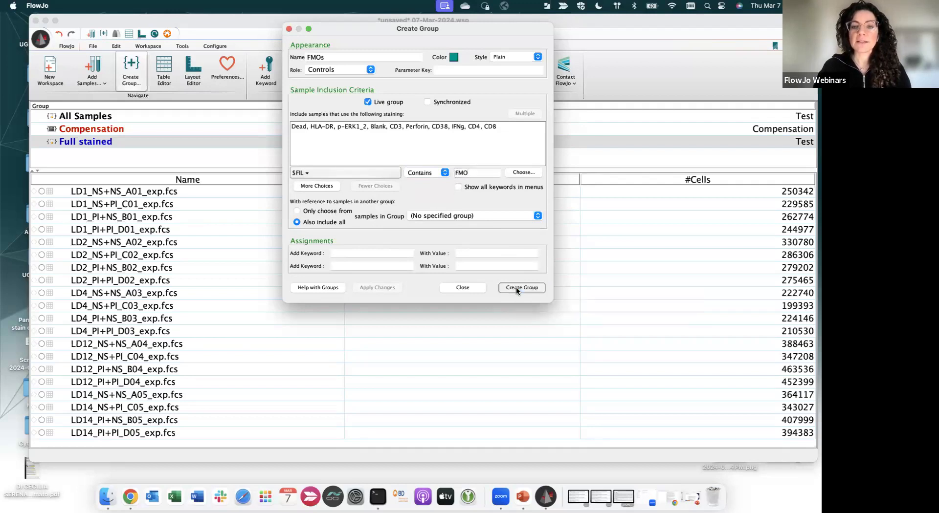
{"action": "left_click", "coordinate": [468, 287]}
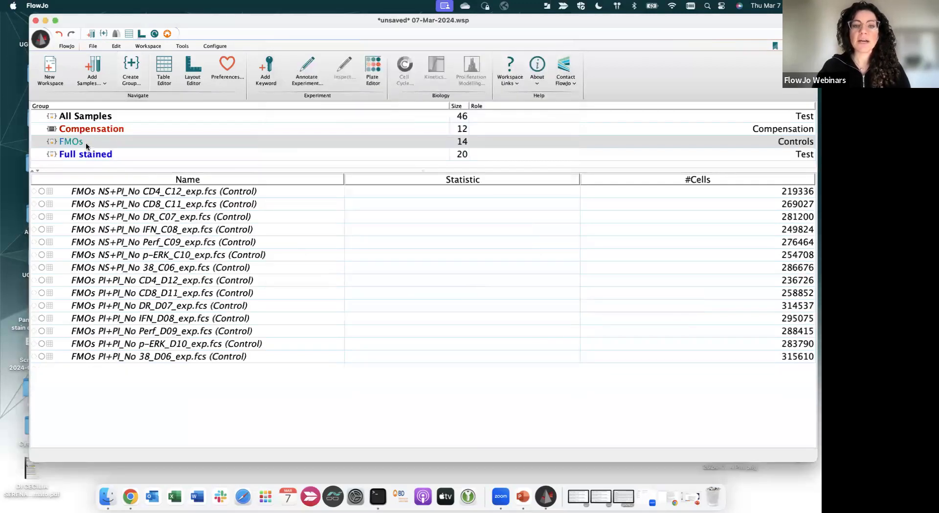
Show the Full stained group and add a keyword named DonorID from its LD1_NS+NS_A01 sample.
{"action": "left_click", "coordinate": [88, 129]}
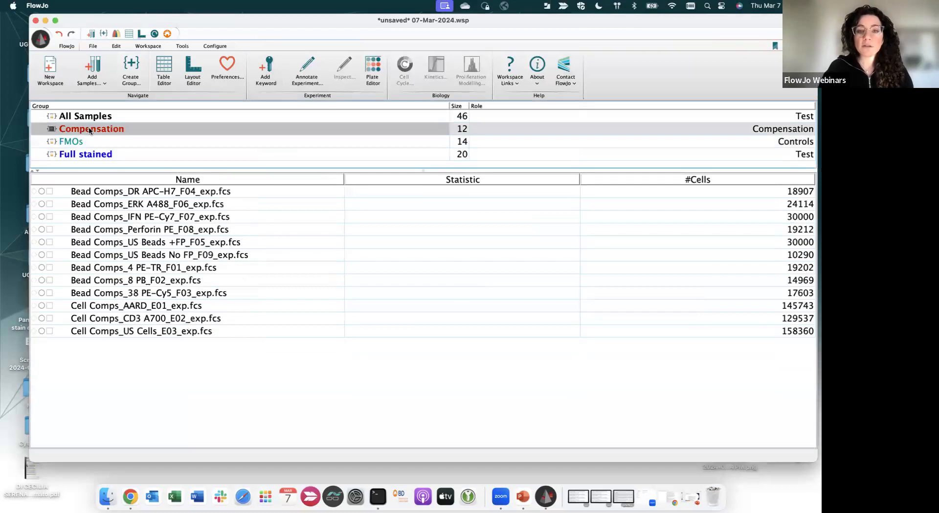
{"action": "left_click", "coordinate": [87, 143]}
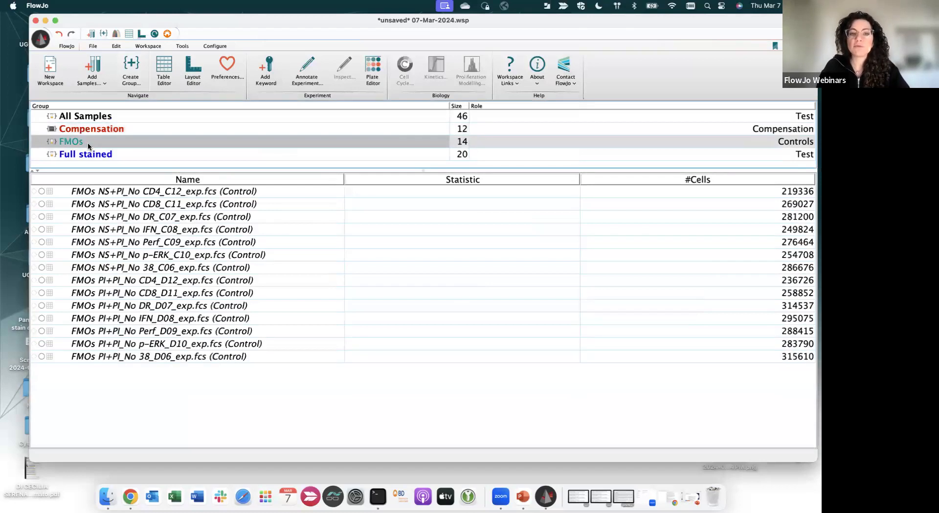
{"action": "left_click", "coordinate": [115, 156]}
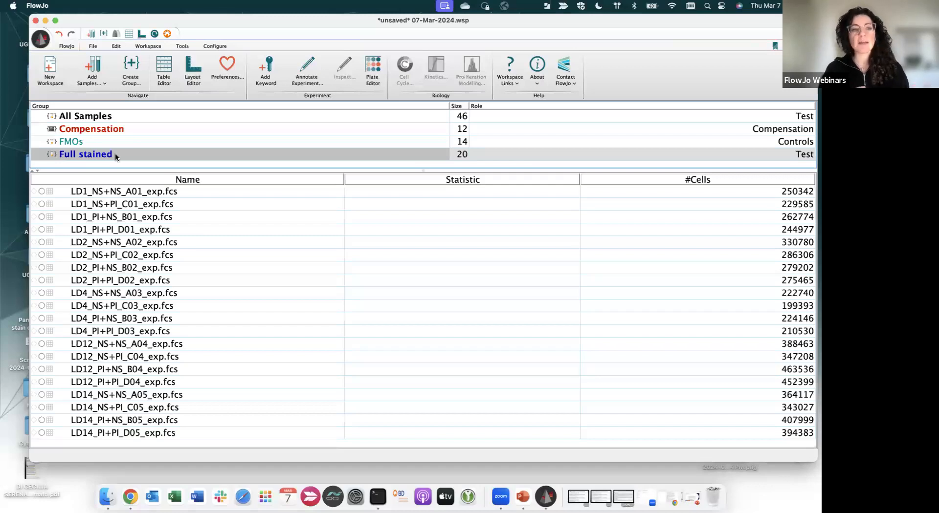
{"action": "left_click", "coordinate": [136, 194]}
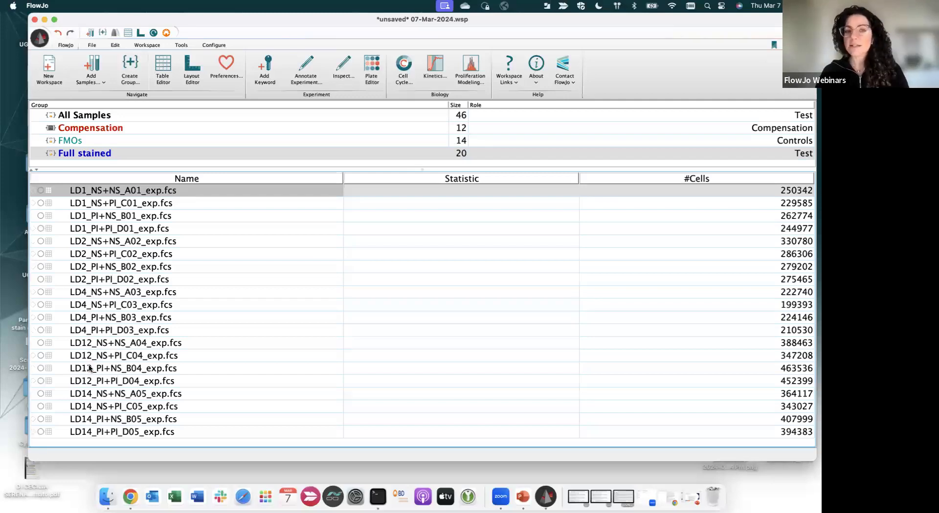
{"action": "left_click", "coordinate": [71, 44]}
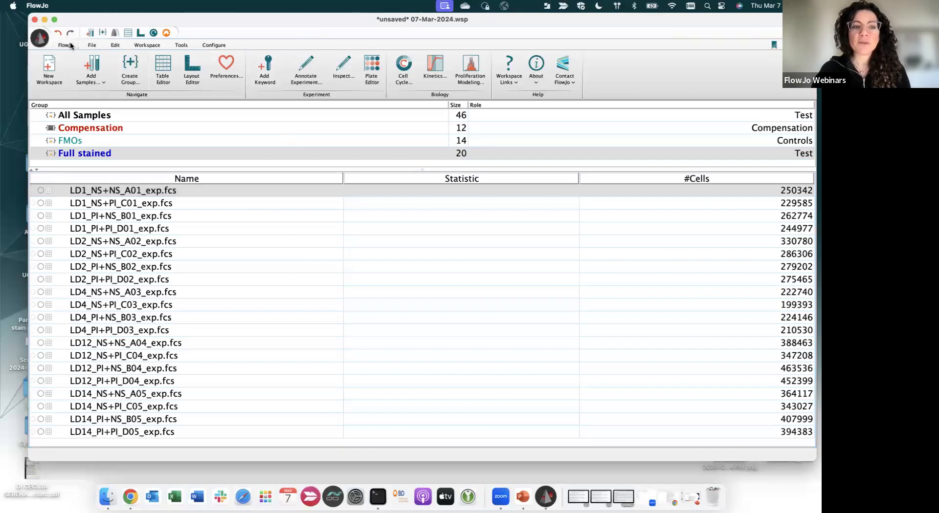
{"action": "left_click", "coordinate": [265, 73]}
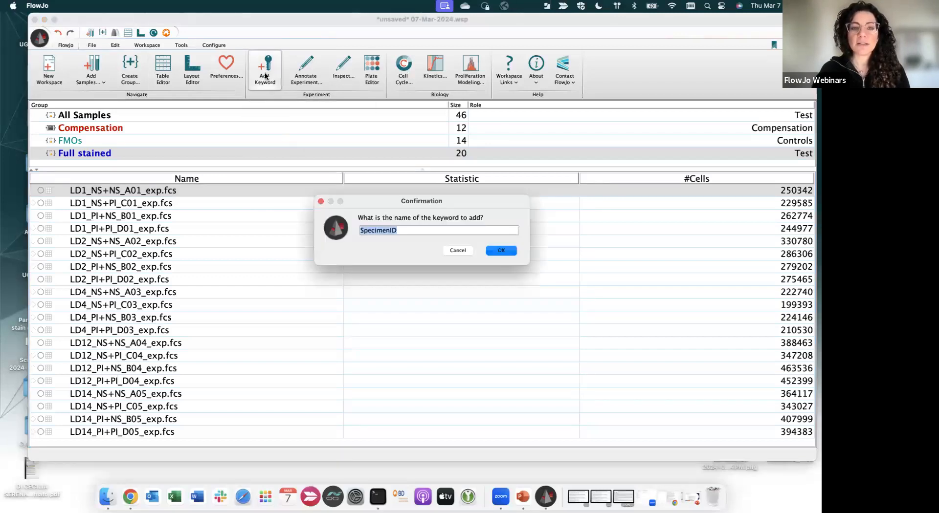
{"action": "type", "text": "DonorIF"}
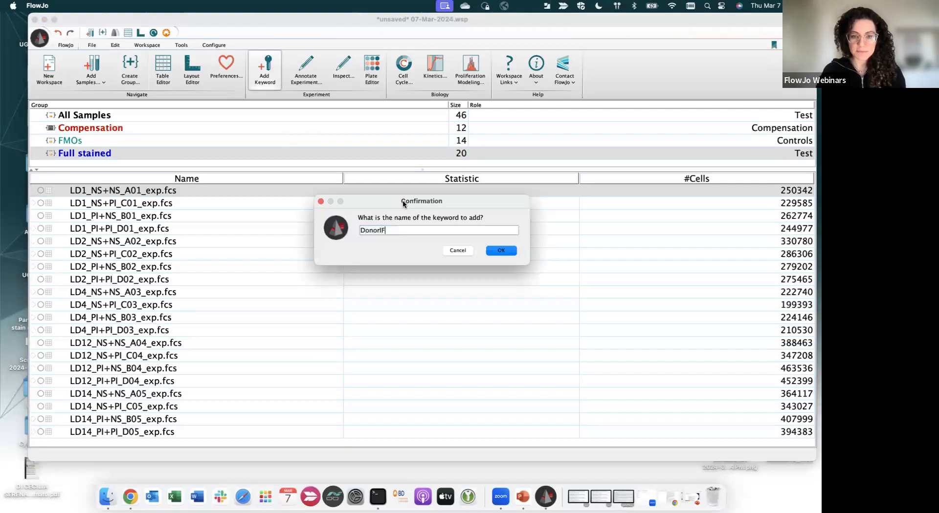
{"action": "key", "text": "BackSpace"}
{"action": "type", "text": "D"}
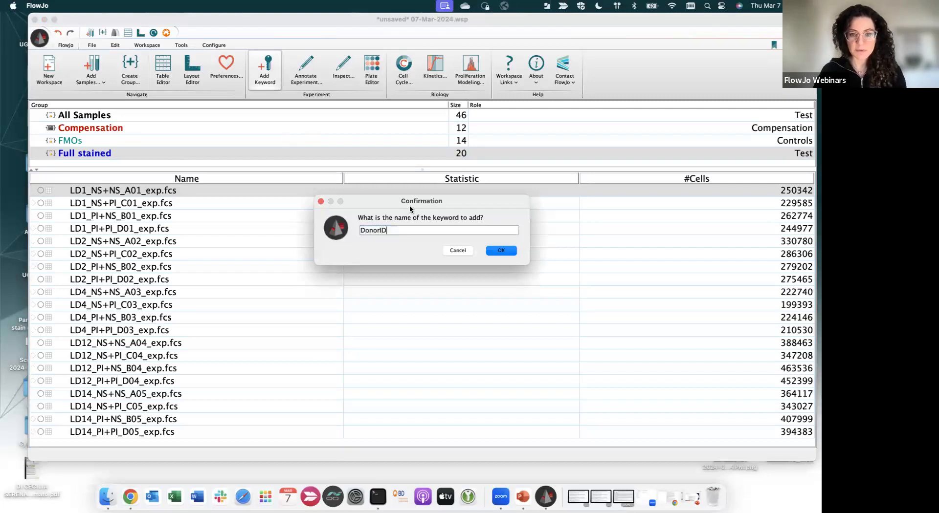
{"action": "left_click", "coordinate": [501, 251]}
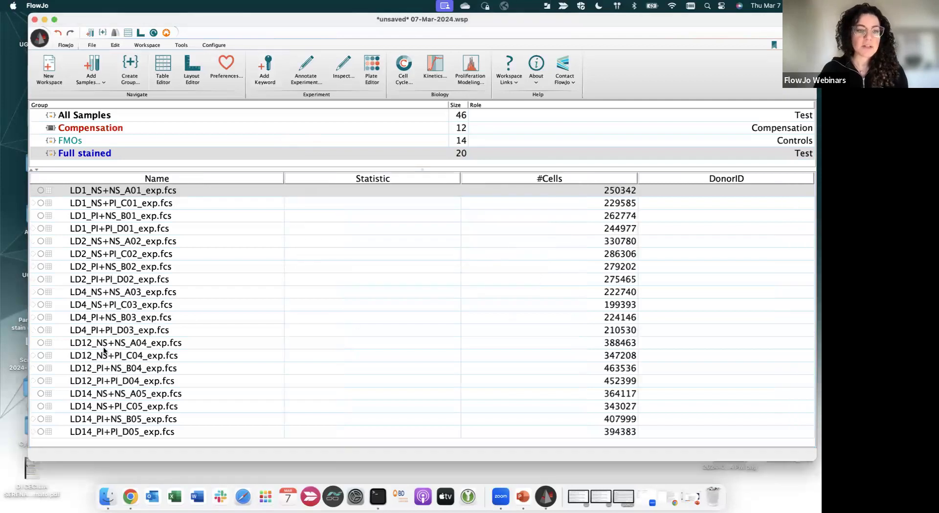
Remove all LD4, LD12 and LD14 samples from the Full stained group.
{"action": "left_click", "coordinate": [93, 293]}
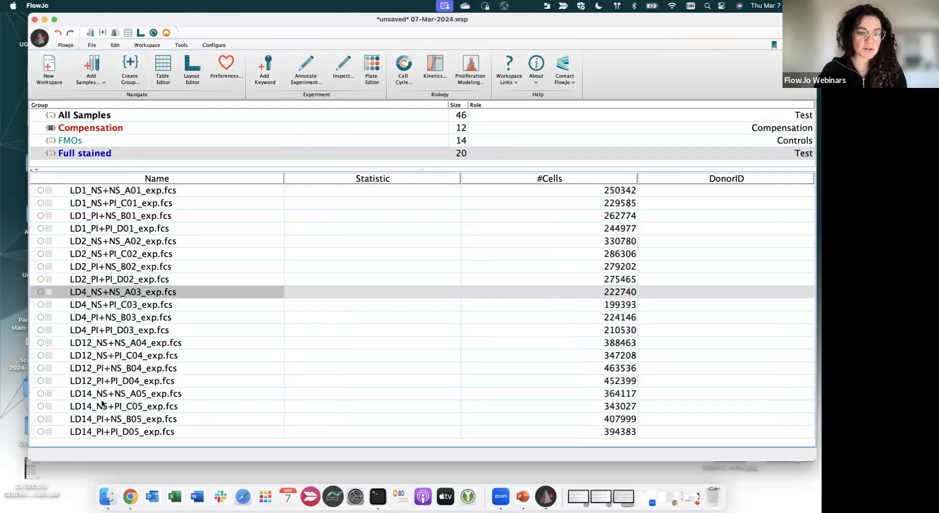
{"action": "left_click", "coordinate": [100, 433], "text": "shift"}
{"action": "key", "text": "Delete"}
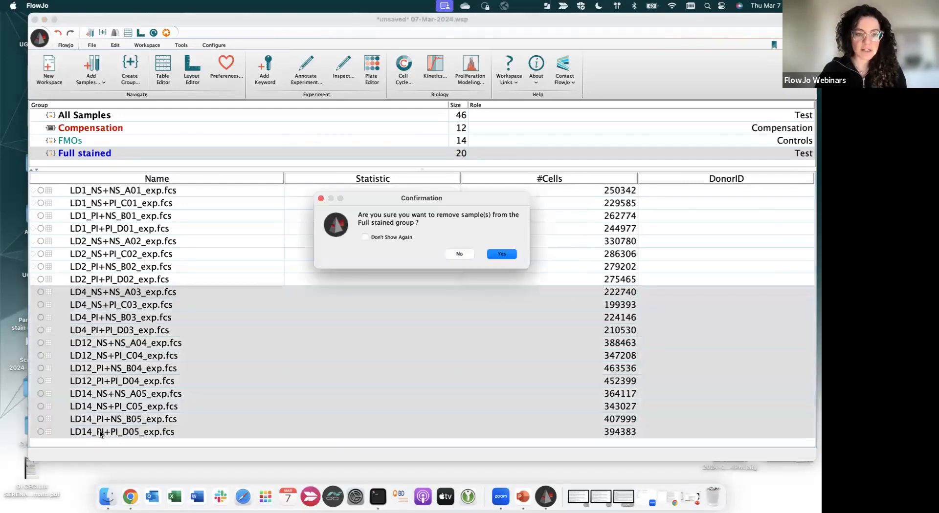
{"action": "key", "text": "Return"}
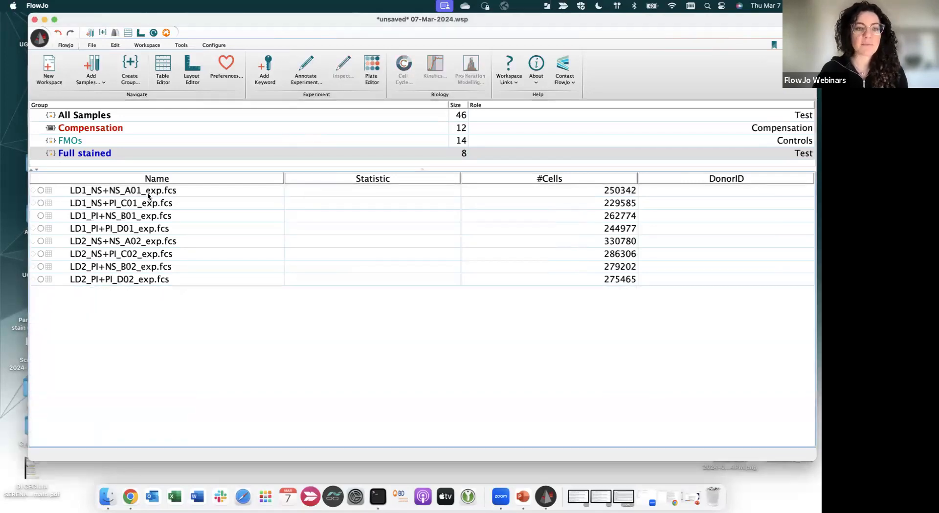
Enter Donor1 as the DonorID of the LD1_NS+NS_A01 sample.
{"action": "left_click", "coordinate": [121, 194]}
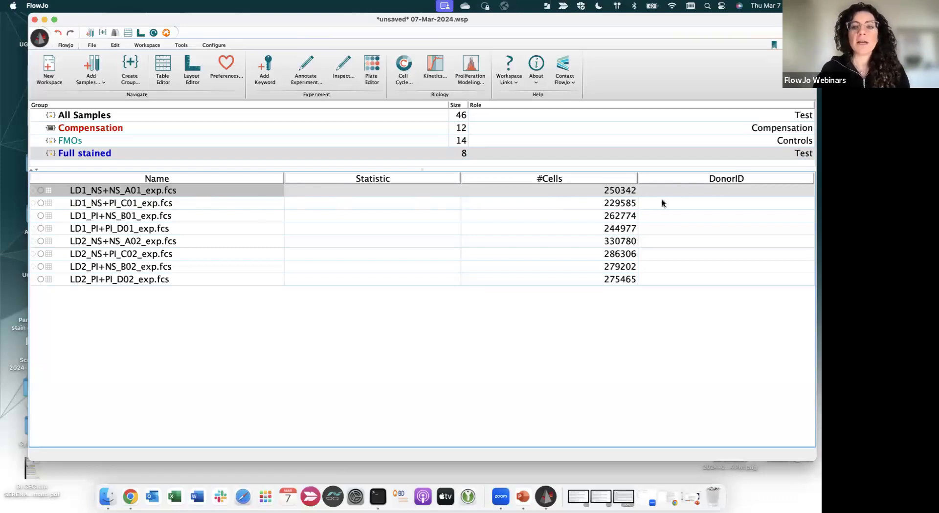
{"action": "double_click", "coordinate": [709, 191]}
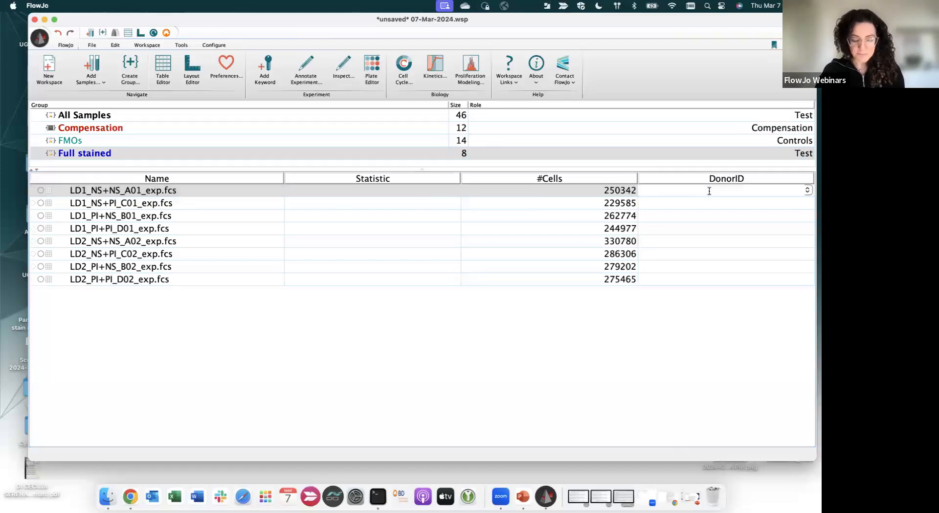
{"action": "type", "text": "Donor1"}
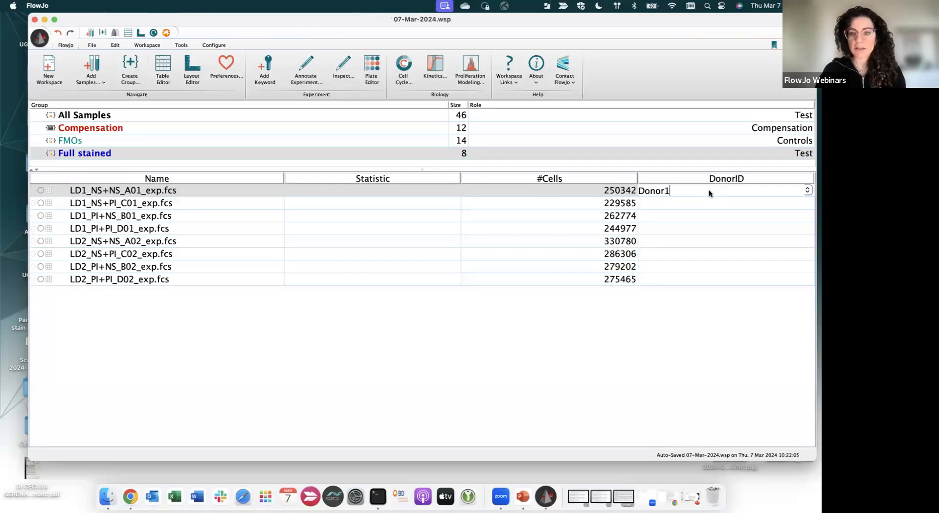
{"action": "double_click", "coordinate": [682, 203]}
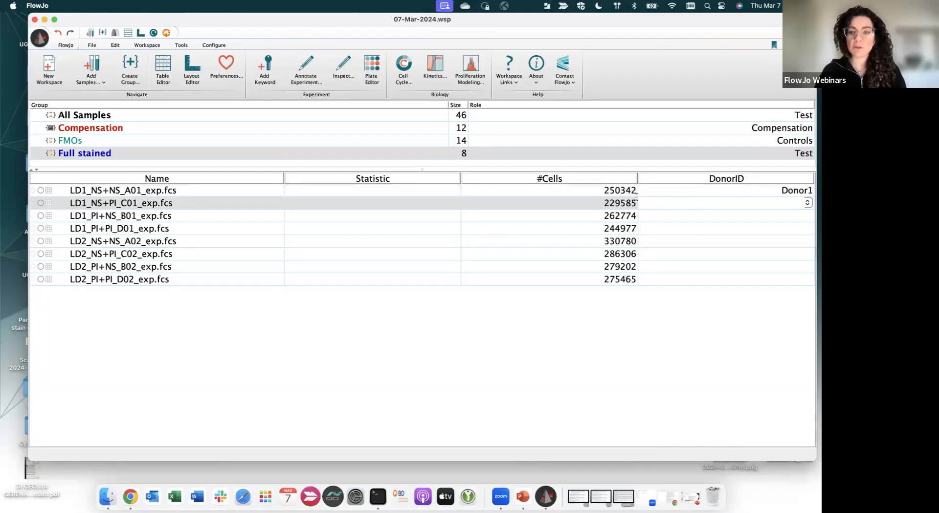
Start a keyword value series from the LD1_NS+NS_A01 sample, with Donor1 and Donor2 as its first two text values.
{"action": "left_click", "coordinate": [233, 190]}
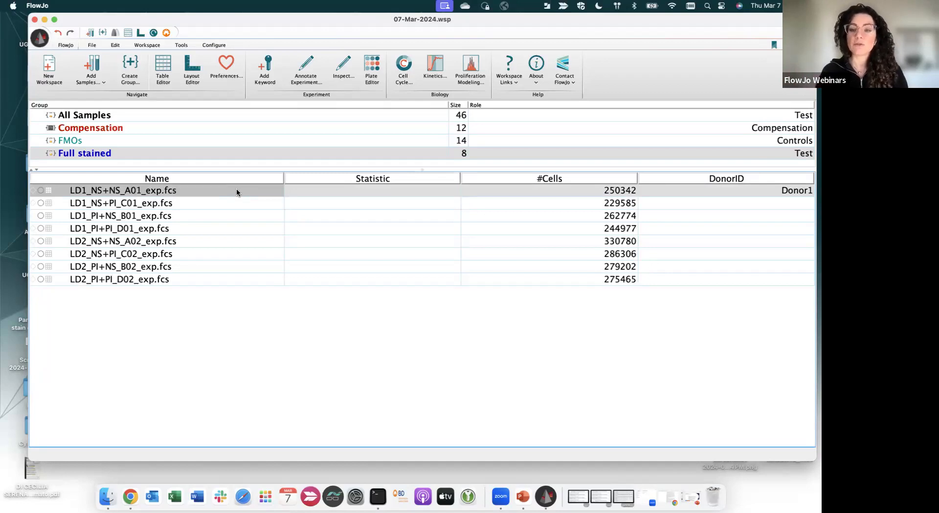
{"action": "left_click", "coordinate": [155, 46]}
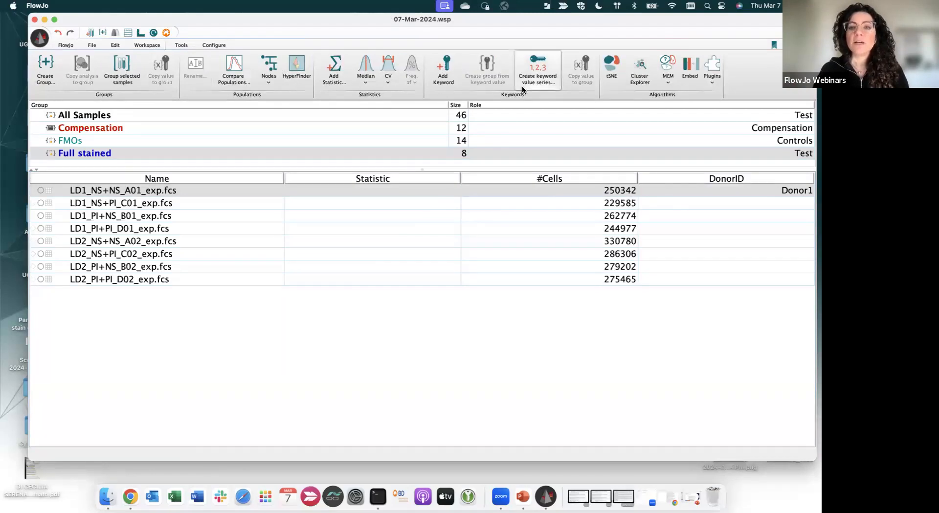
{"action": "left_click", "coordinate": [538, 67]}
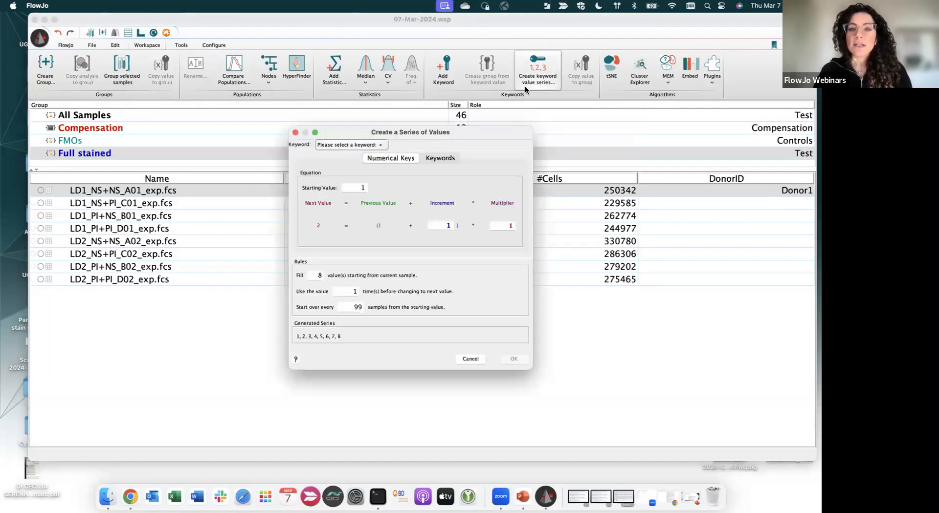
{"action": "left_click_drag", "start_coordinate": [466, 136], "coordinate": [468, 124]}
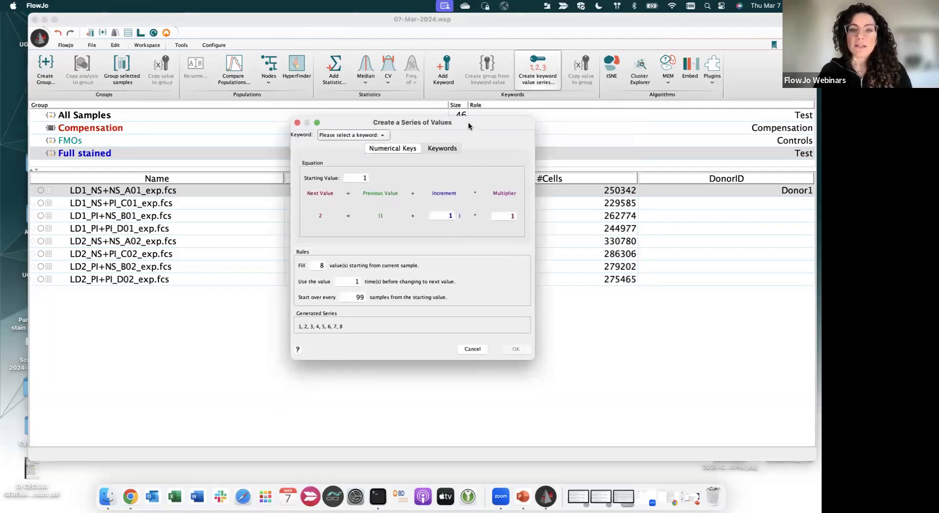
{"action": "left_click", "coordinate": [440, 149]}
{"action": "left_click", "coordinate": [416, 162]}
{"action": "type", "text": "Donor1"}
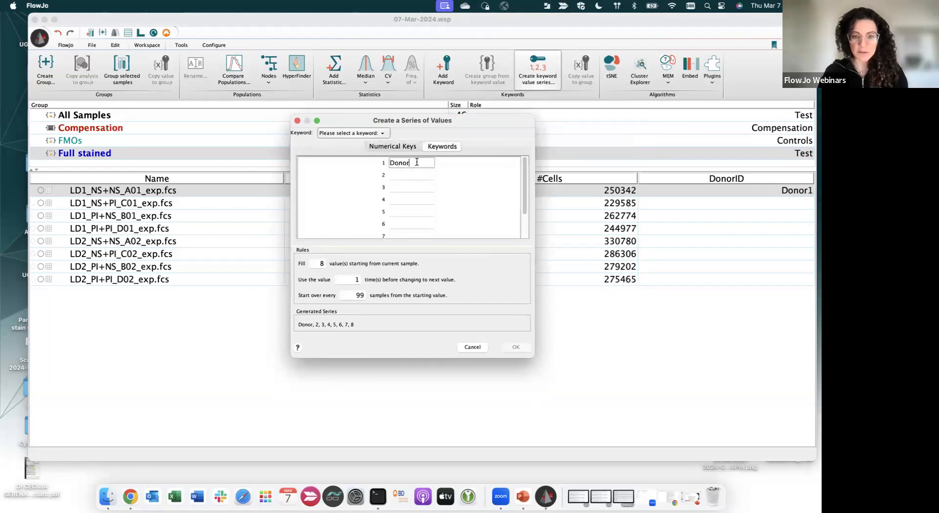
{"action": "left_click", "coordinate": [412, 175]}
{"action": "type", "text": "Donor2"}
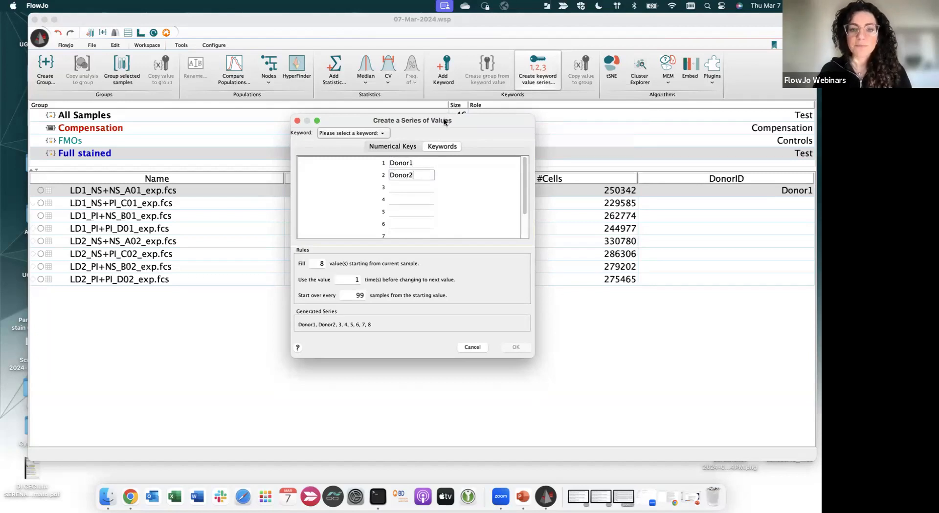
Set the donor series to use each value 4 times before changing to the next value.
{"action": "left_click_drag", "start_coordinate": [445, 120], "coordinate": [601, 87]}
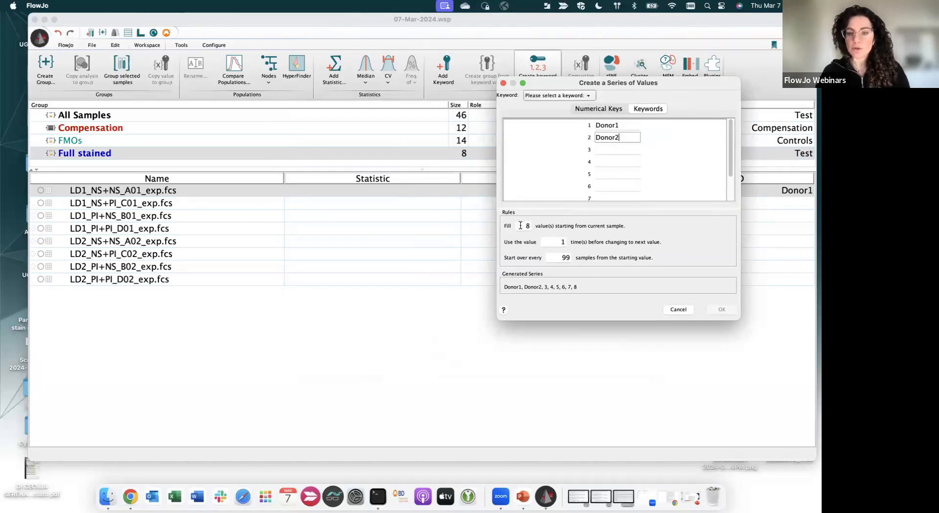
{"action": "left_click", "coordinate": [557, 242]}
{"action": "type", "text": "4"}
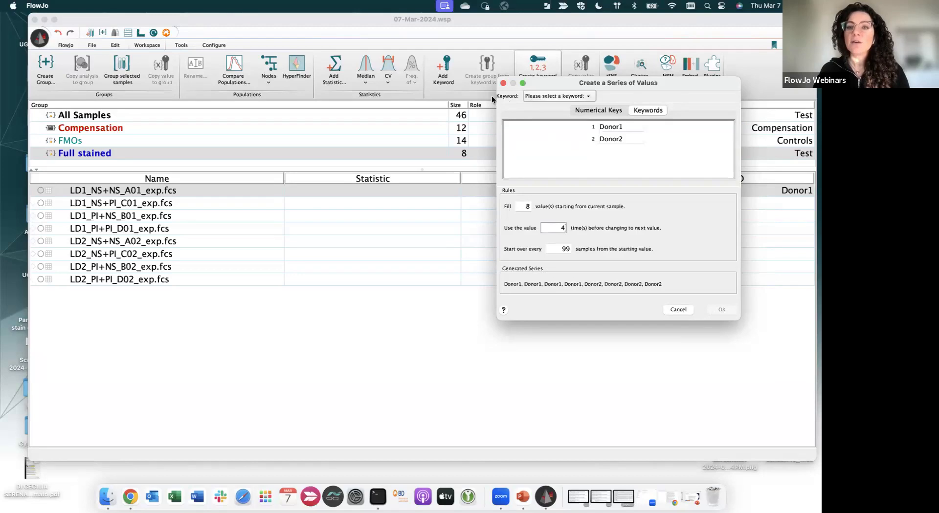
Choose DonorID as the destination keyword of the Donor1/Donor2 series and apply it to the Full stained samples.
{"action": "left_click", "coordinate": [538, 97]}
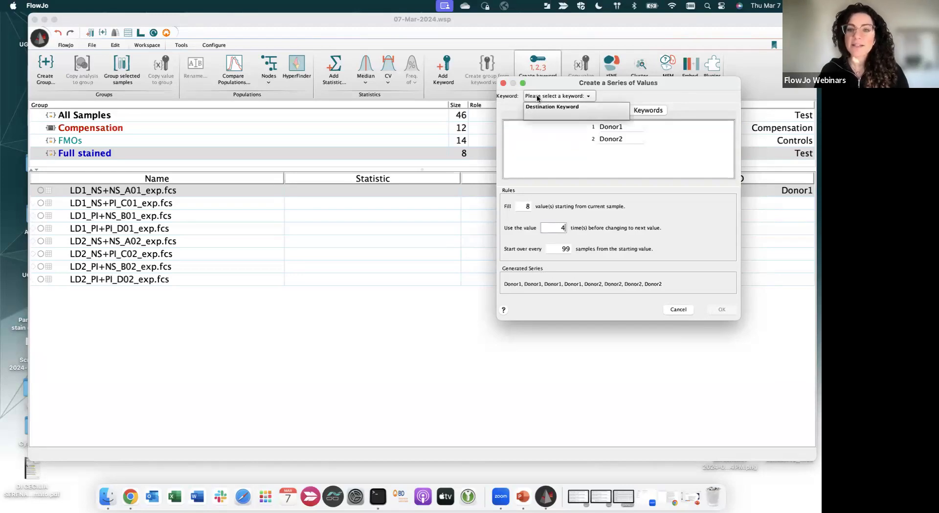
{"action": "left_click", "coordinate": [556, 90]}
{"action": "left_click", "coordinate": [555, 97]}
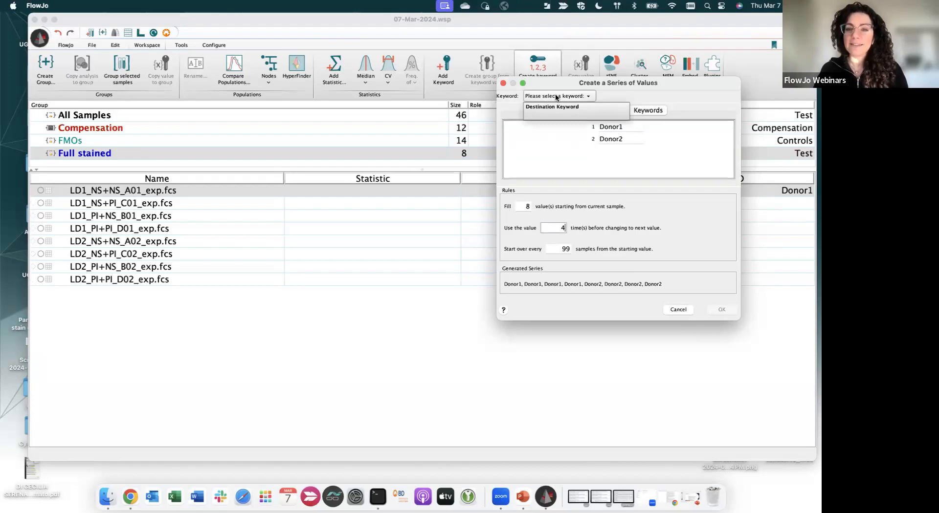
{"action": "left_click", "coordinate": [555, 95]}
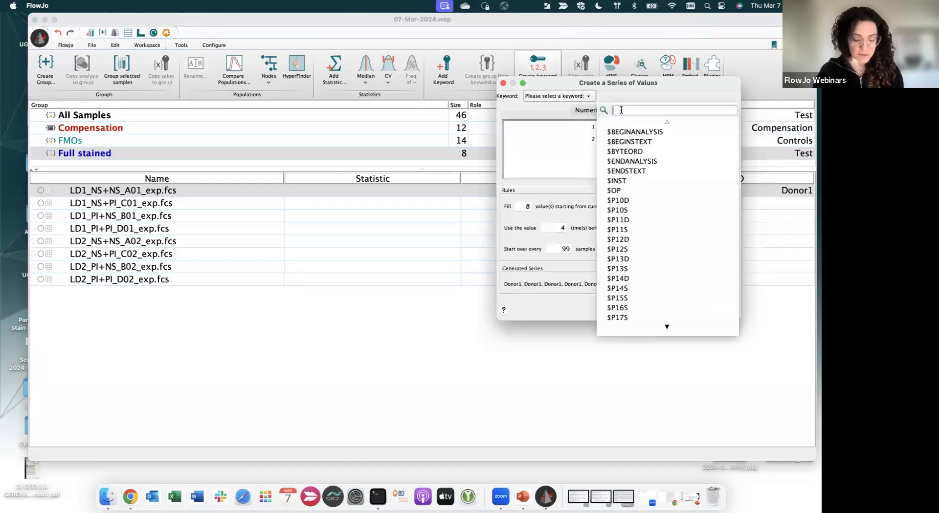
{"action": "type", "text": "Donor"}
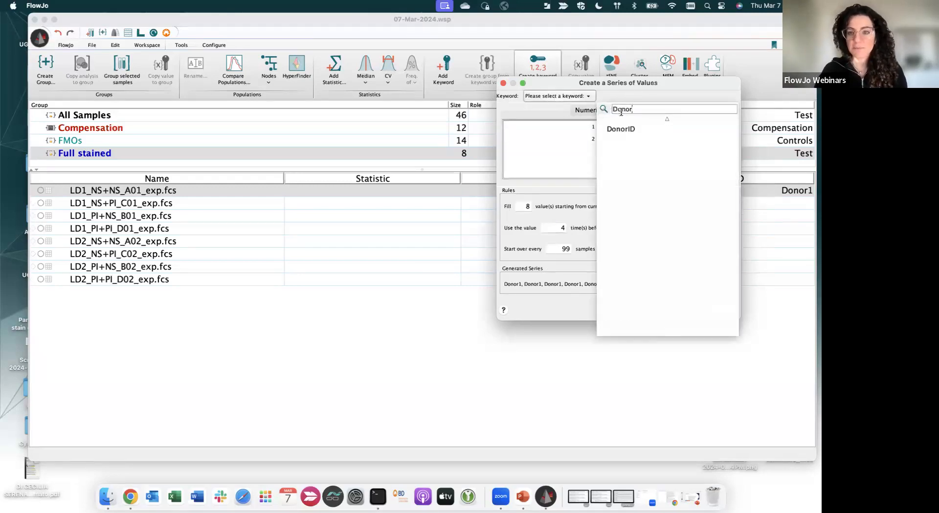
{"action": "left_click", "coordinate": [633, 128]}
{"action": "left_click", "coordinate": [725, 307]}
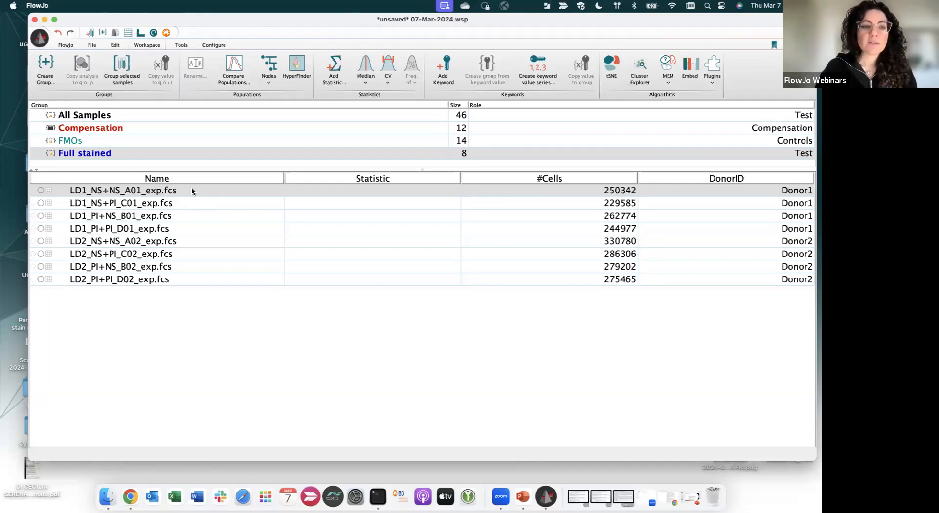
Add a keyword named StimCondition from the LD1_NS+NS_A01 sample in the Full stained group.
{"action": "left_click_drag", "start_coordinate": [237, 17], "coordinate": [234, 17]}
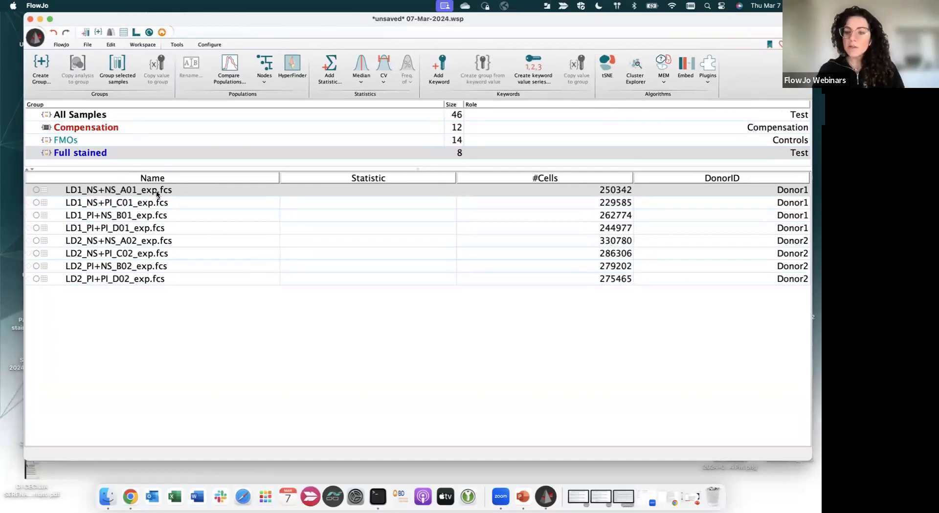
{"action": "left_click", "coordinate": [439, 69]}
{"action": "type", "text": "S"}
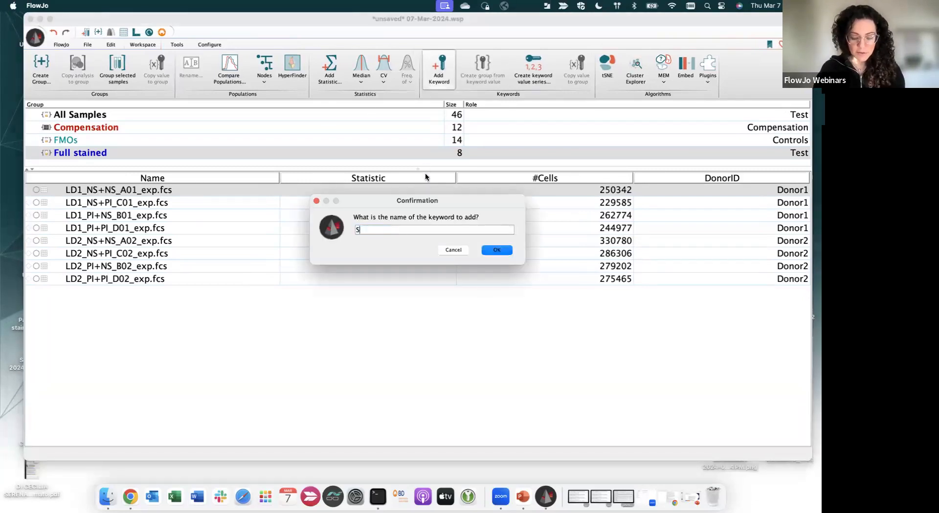
{"action": "type", "text": "timCondition"}
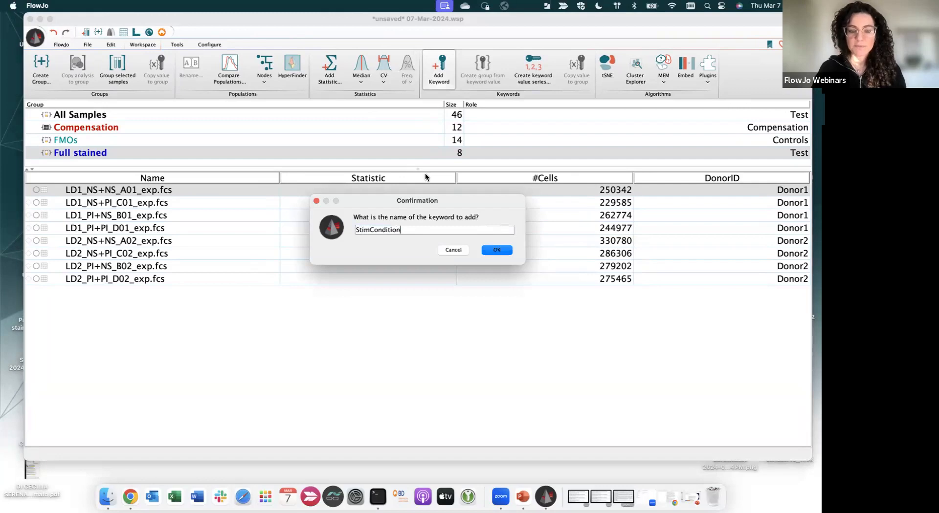
{"action": "left_click", "coordinate": [496, 250]}
Start a StimCondition value series from the LD1_NS+NS_A01 sample with the text values Cond1, Cond2, Cond3 and Cond4.
{"action": "left_click", "coordinate": [727, 191]}
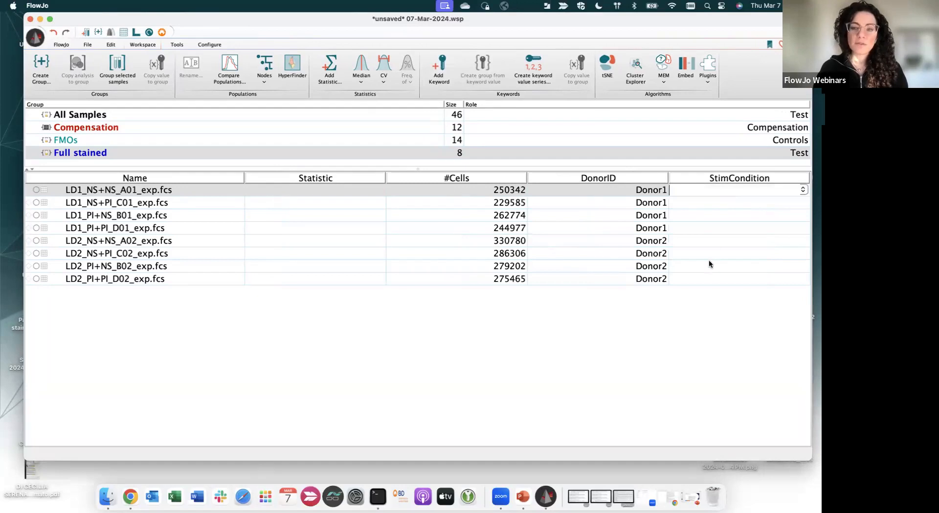
{"action": "left_click", "coordinate": [534, 71]}
{"action": "left_click", "coordinate": [437, 159]}
{"action": "left_click", "coordinate": [423, 175]}
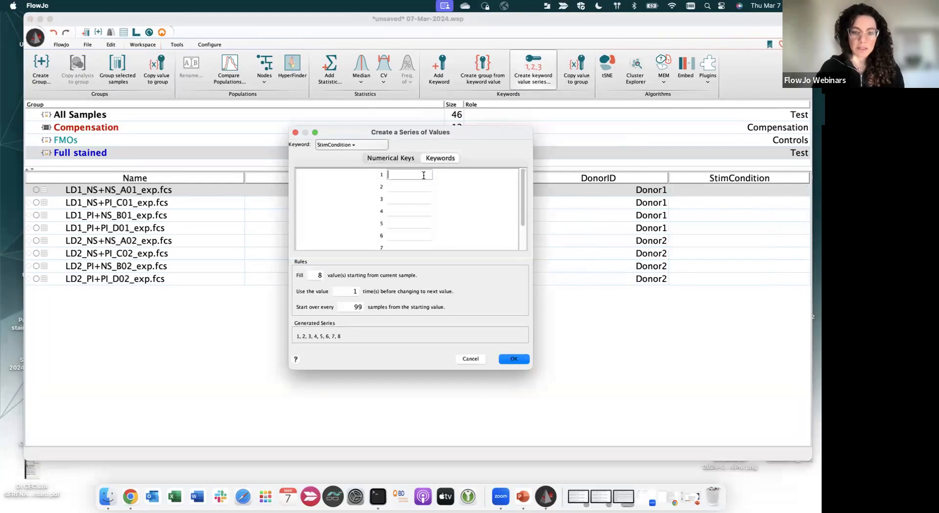
{"action": "type", "text": "Cod1"}
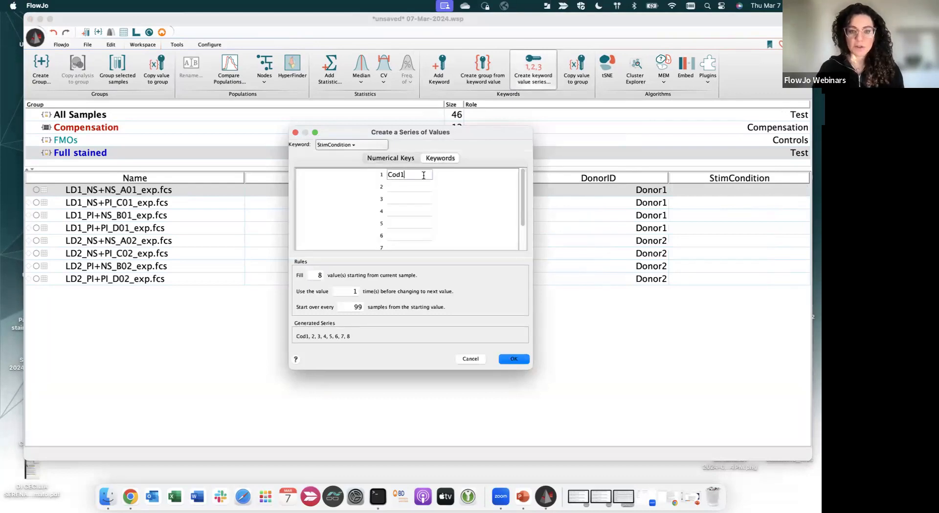
{"action": "left_click", "coordinate": [397, 174]}
{"action": "type", "text": "n"}
{"action": "left_click", "coordinate": [404, 186]}
{"action": "type", "text": "Cond2"}
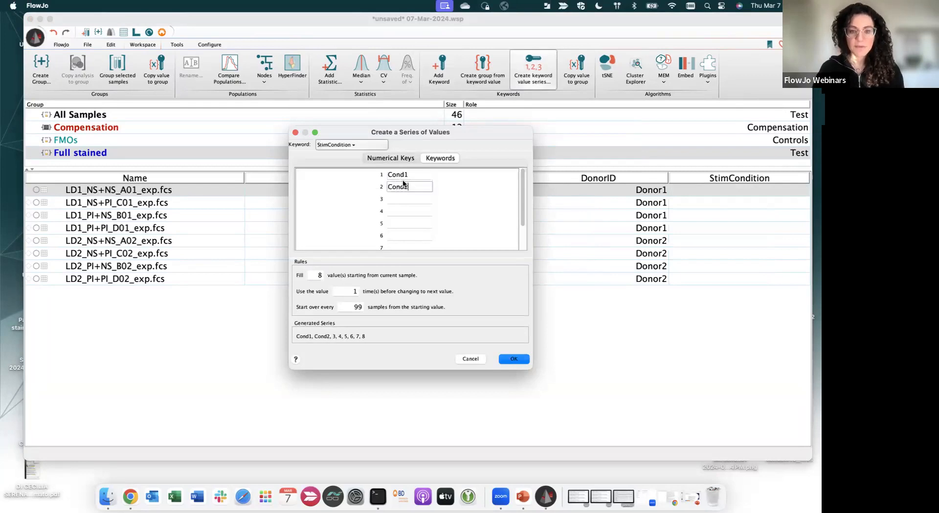
{"action": "left_click", "coordinate": [403, 195]}
{"action": "type", "text": "Cod3"}
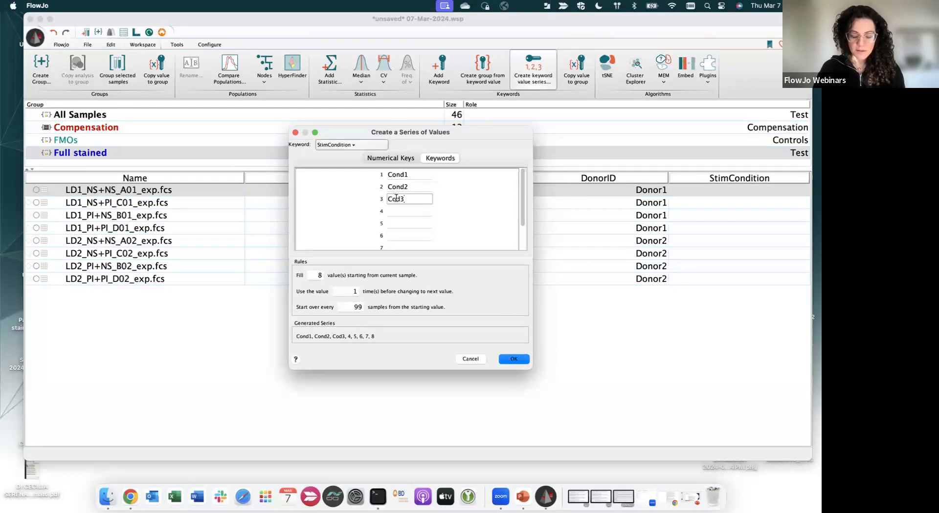
{"action": "left_click", "coordinate": [396, 198]}
{"action": "type", "text": "nd3"}
{"action": "left_click", "coordinate": [407, 210]}
{"action": "type", "text": "Cond4"}
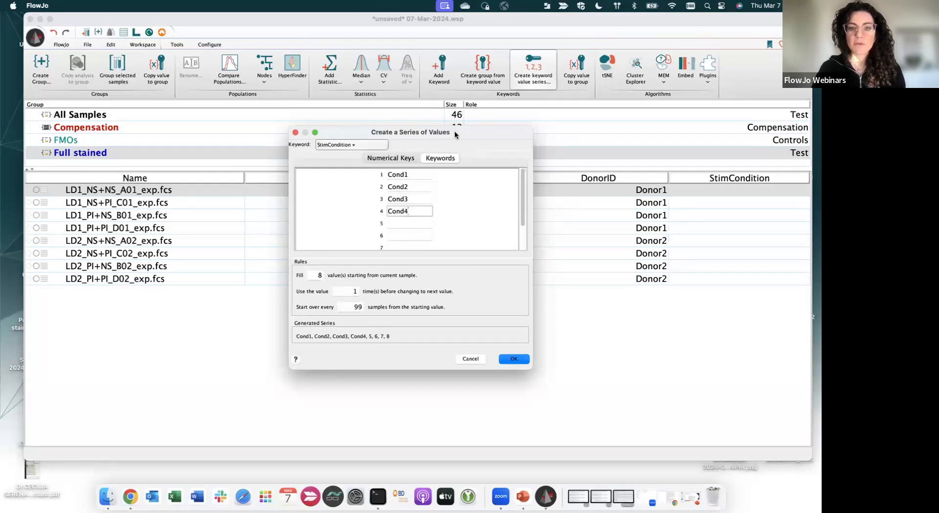
Make the StimCondition series start over every 4 samples and apply it to the Full stained samples.
{"action": "left_click_drag", "start_coordinate": [455, 135], "coordinate": [666, 101]}
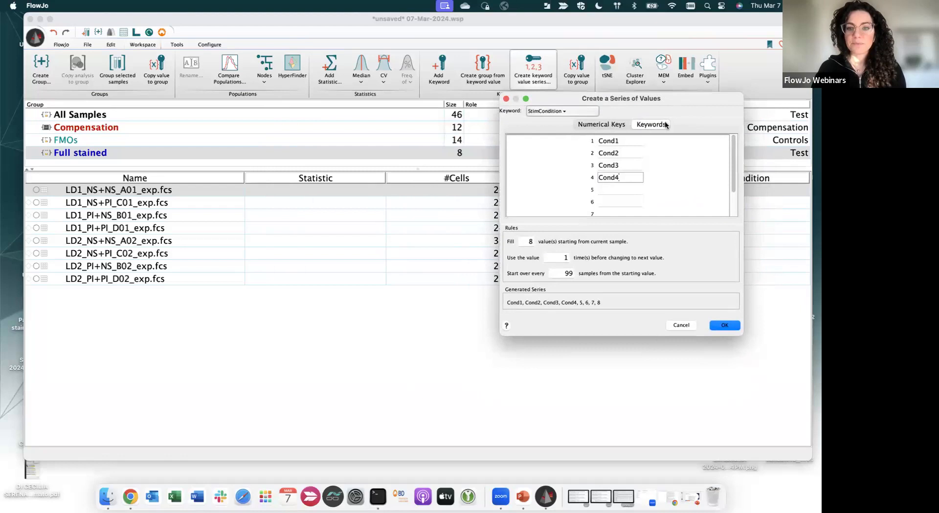
{"action": "left_click_drag", "start_coordinate": [607, 101], "coordinate": [621, 91]}
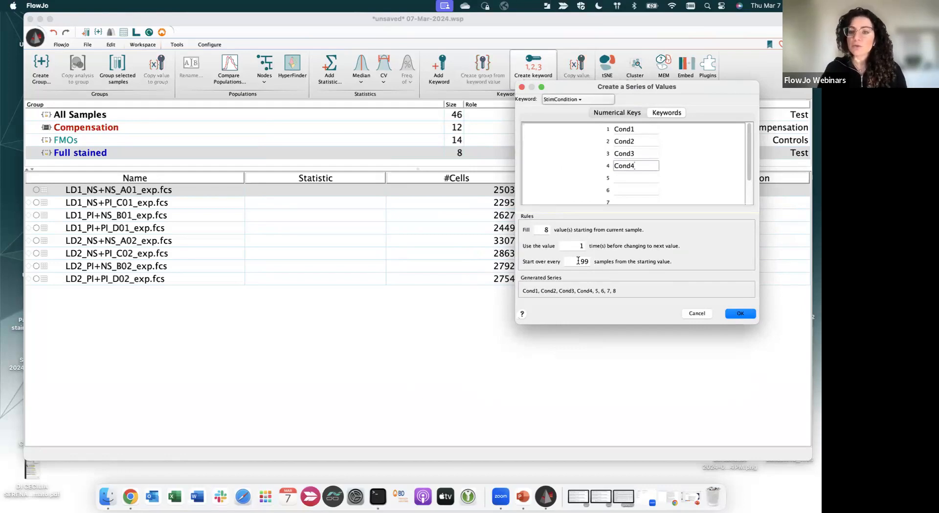
{"action": "double_click", "coordinate": [580, 261]}
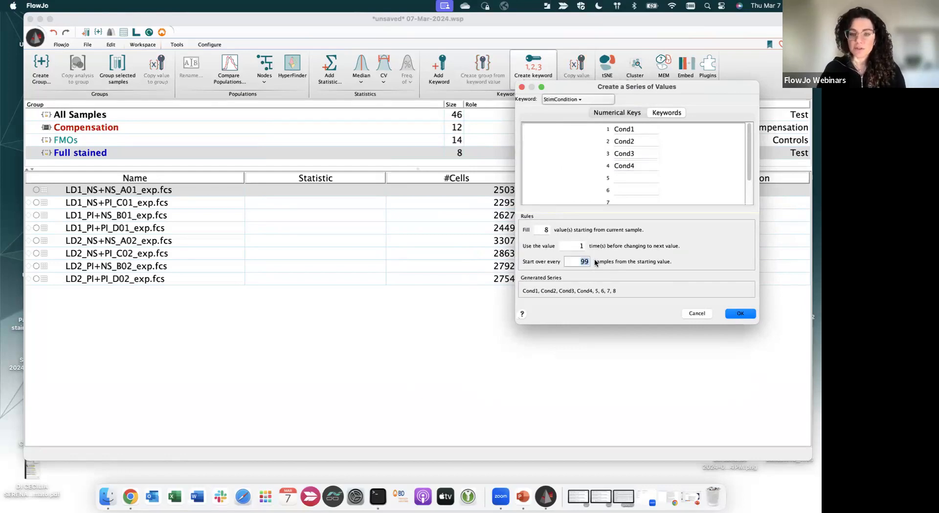
{"action": "type", "text": "4"}
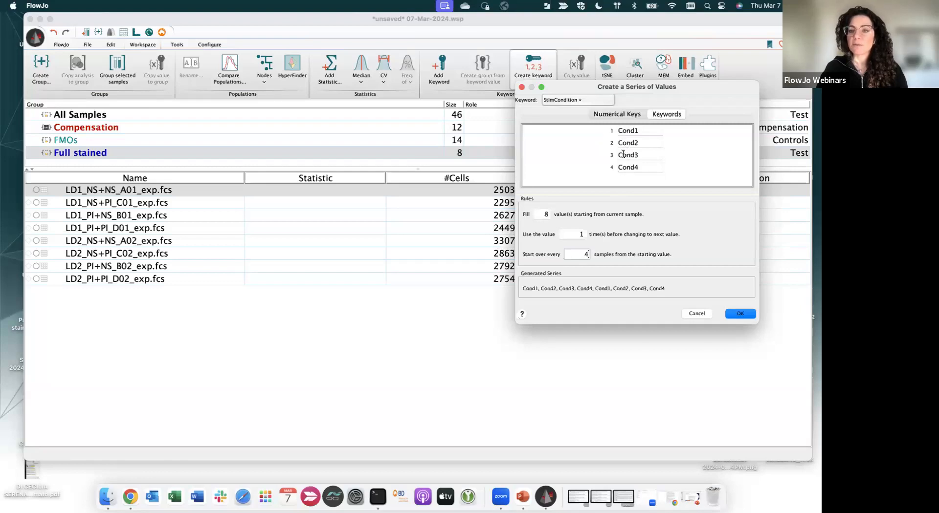
{"action": "left_click", "coordinate": [741, 315]}
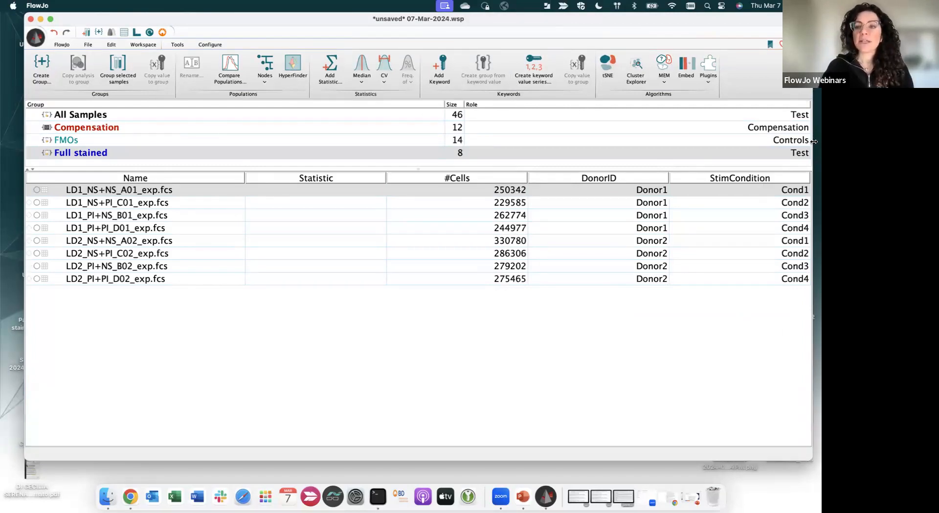
Open the graph window of the LD1_NS+NS_A01 sample and arrange it beside the narrowed workspace window.
{"action": "left_click_drag", "start_coordinate": [812, 142], "coordinate": [684, 144]}
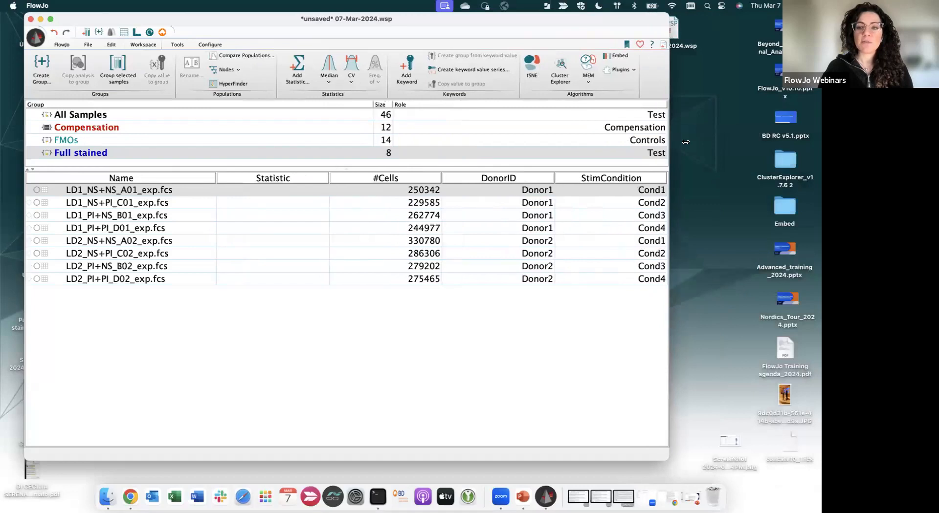
{"action": "double_click", "coordinate": [108, 190]}
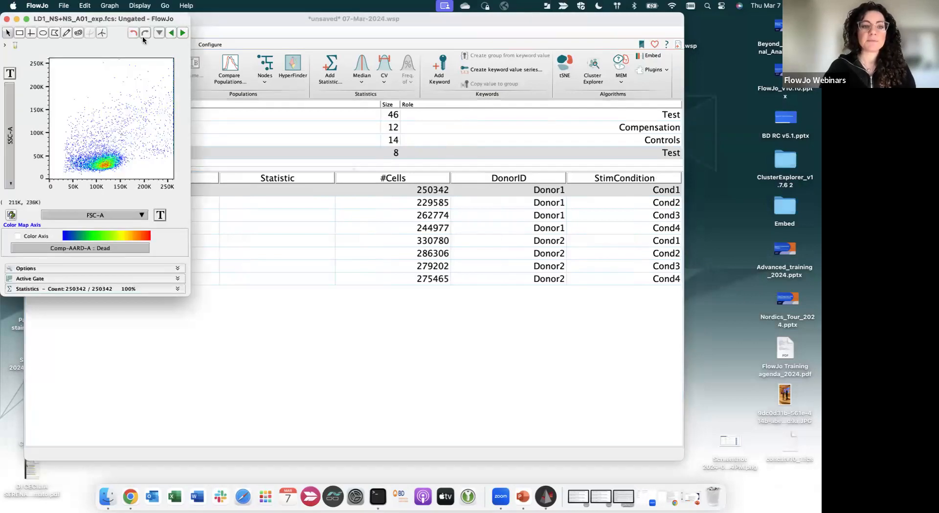
{"action": "left_click_drag", "start_coordinate": [285, 19], "coordinate": [665, 19]}
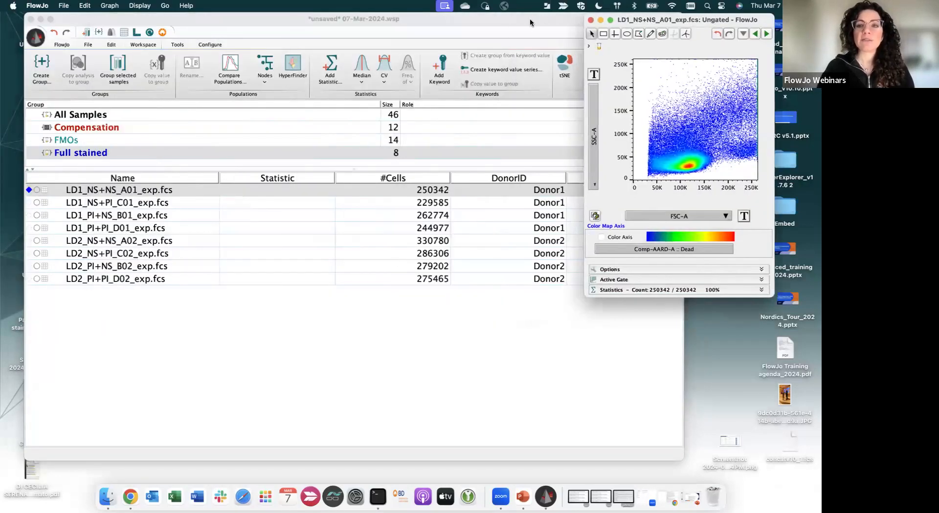
{"action": "left_click_drag", "start_coordinate": [529, 20], "coordinate": [515, 20]}
{"action": "left_click_drag", "start_coordinate": [668, 72], "coordinate": [560, 78]}
{"action": "left_click_drag", "start_coordinate": [667, 20], "coordinate": [670, 22]}
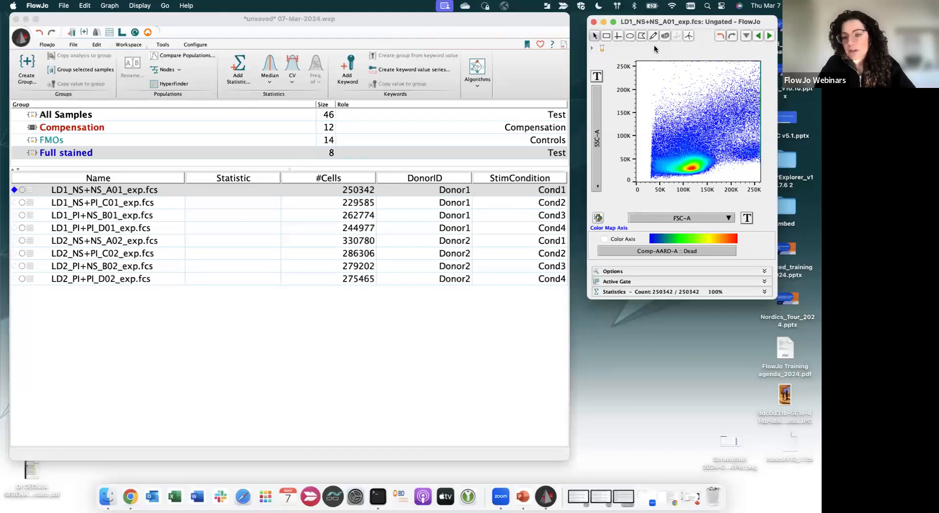
Draw an ellipse gate around the dense low-SSC-A cluster at FSC-A about 60K to 170K, named Lymphocytes plus the presenter's first name.
{"action": "left_click", "coordinate": [630, 37]}
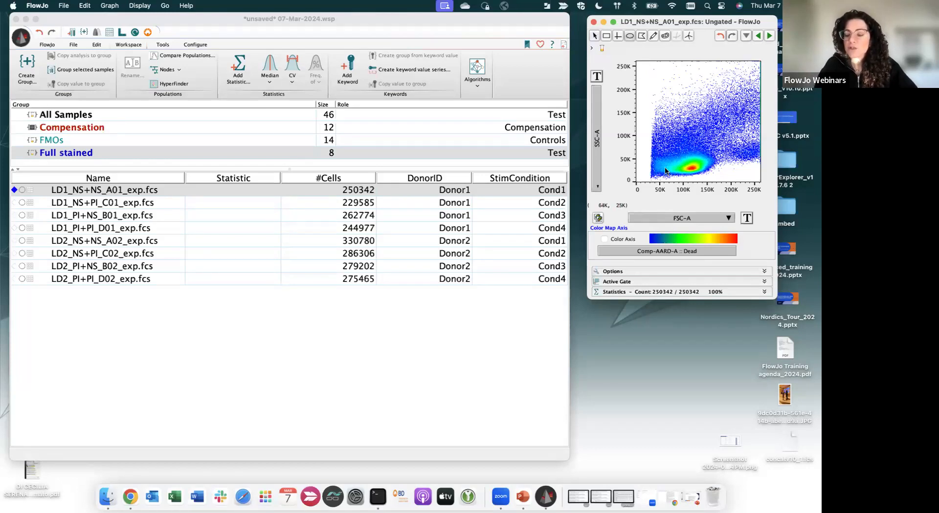
{"action": "left_click_drag", "start_coordinate": [665, 171], "coordinate": [480, 132]}
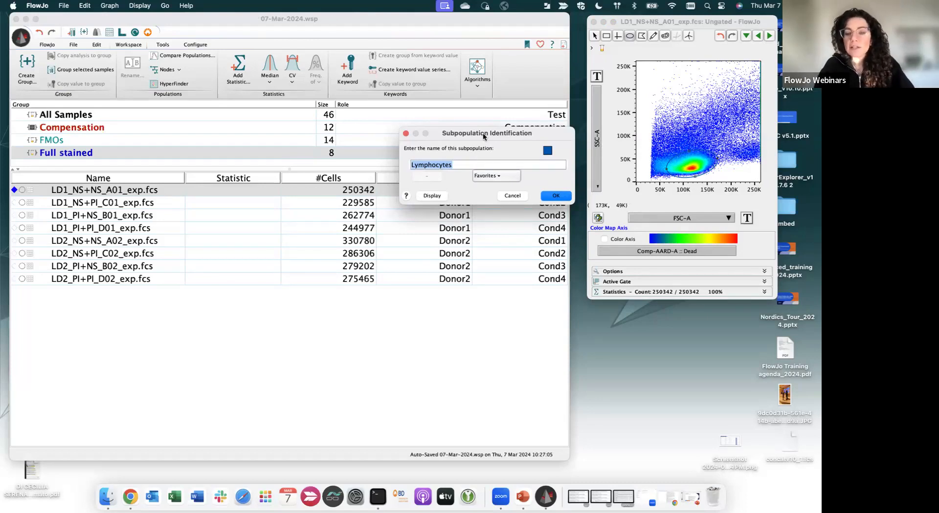
{"action": "left_click", "coordinate": [475, 165]}
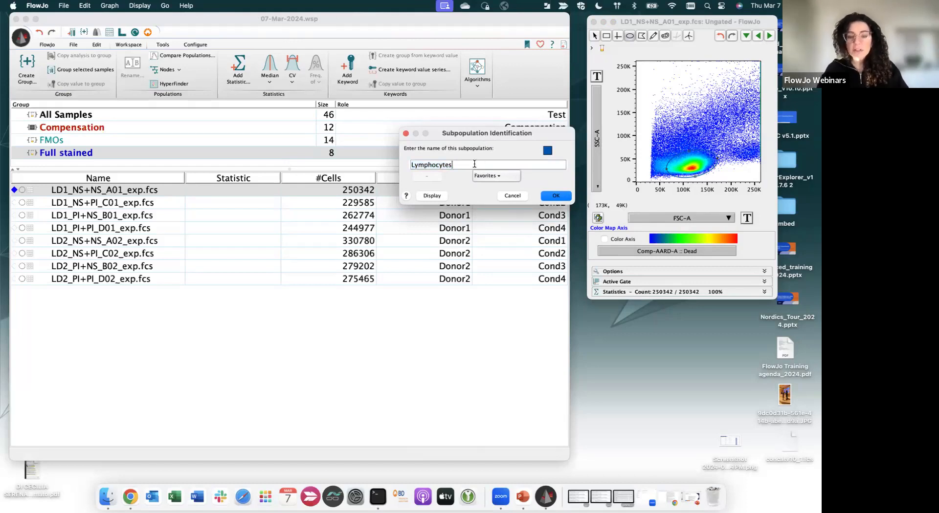
{"action": "type", "text": "Serena"}
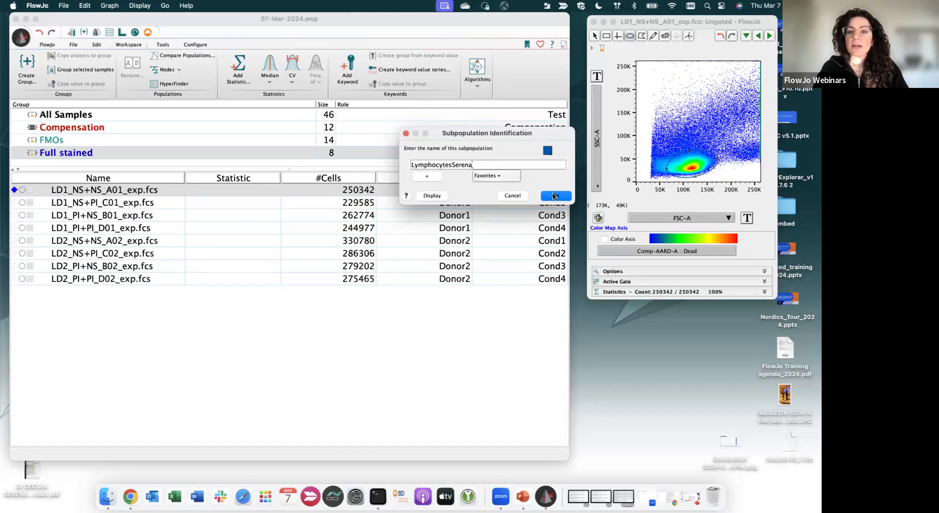
{"action": "left_click", "coordinate": [553, 197]}
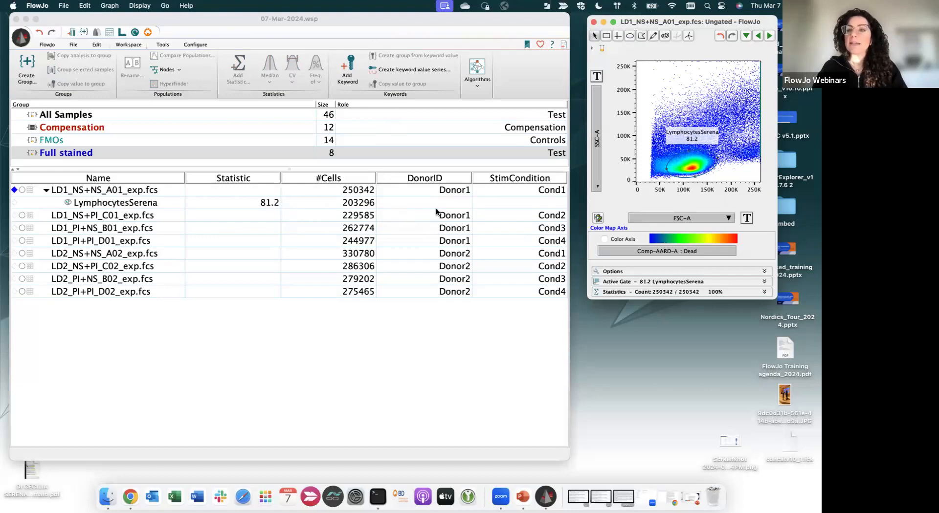
Open the gated lymphocyte population in the graph window and plot it as FSC-H against FSC-A.
{"action": "double_click", "coordinate": [694, 167]}
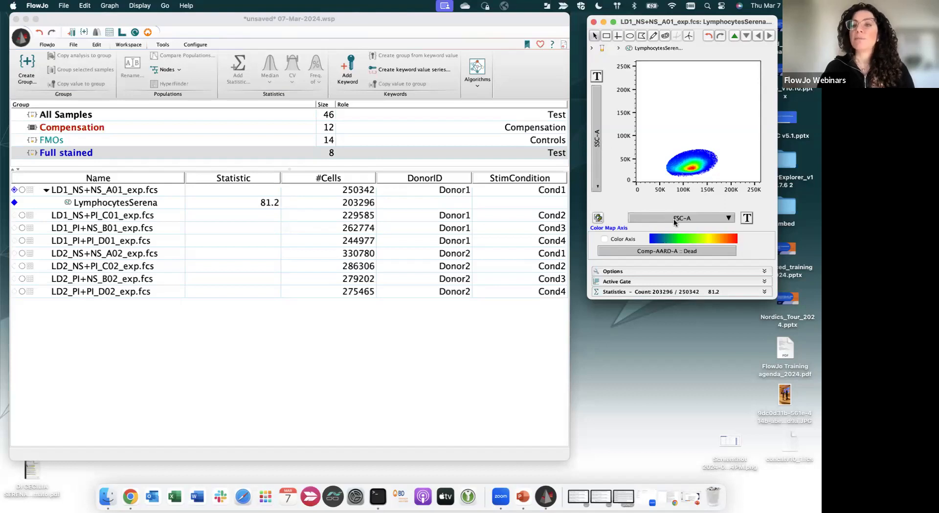
{"action": "left_click", "coordinate": [596, 142]}
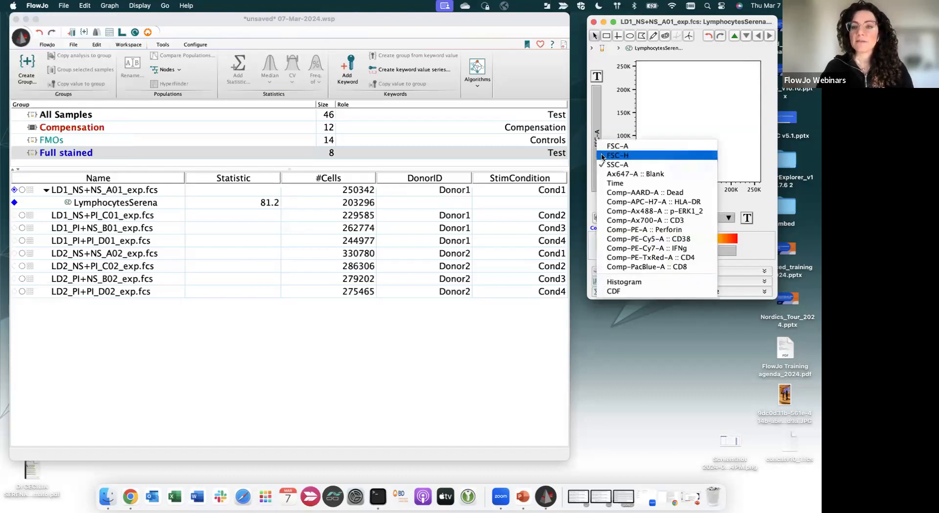
{"action": "left_click", "coordinate": [616, 156]}
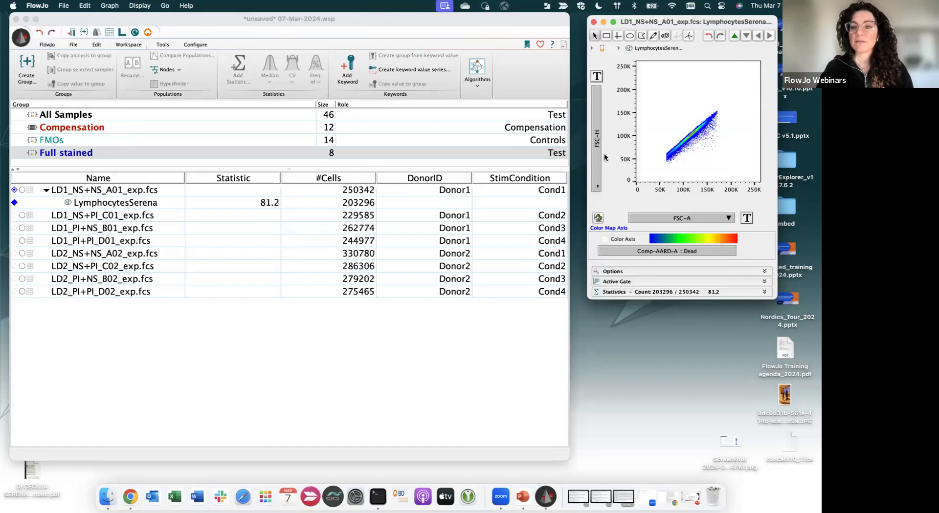
Draw a polygon gate along the diagonal FSC-H against FSC-A population, FSC-A about 60K to 173K, and name it Single Cells.
{"action": "left_click", "coordinate": [642, 37]}
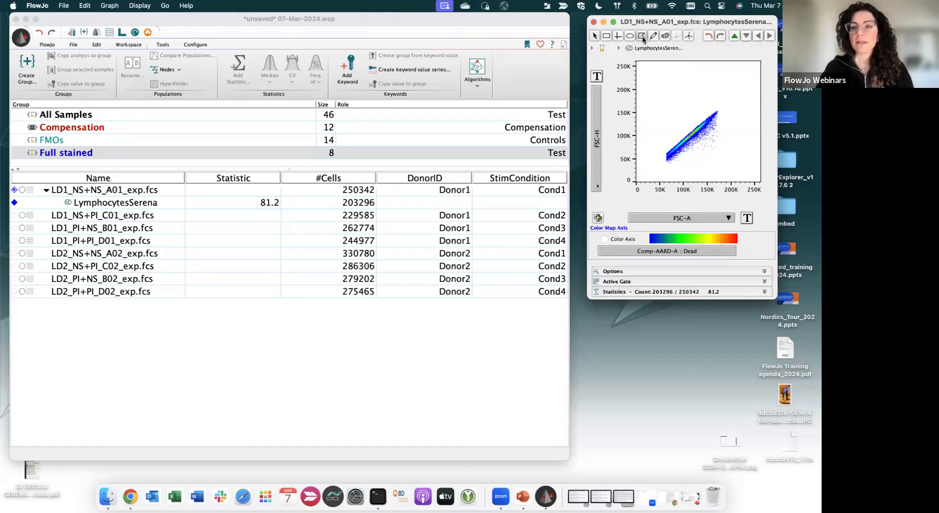
{"action": "left_click", "coordinate": [664, 144]}
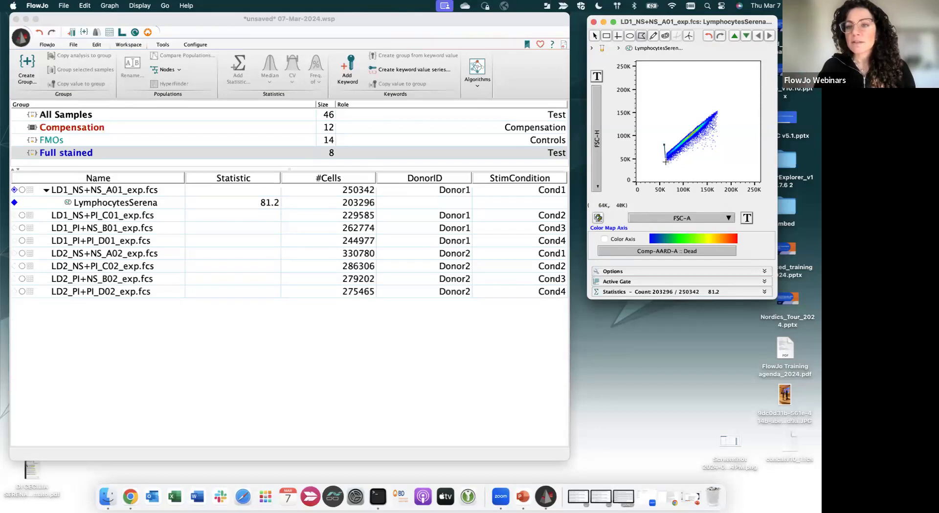
{"action": "left_click", "coordinate": [665, 161]}
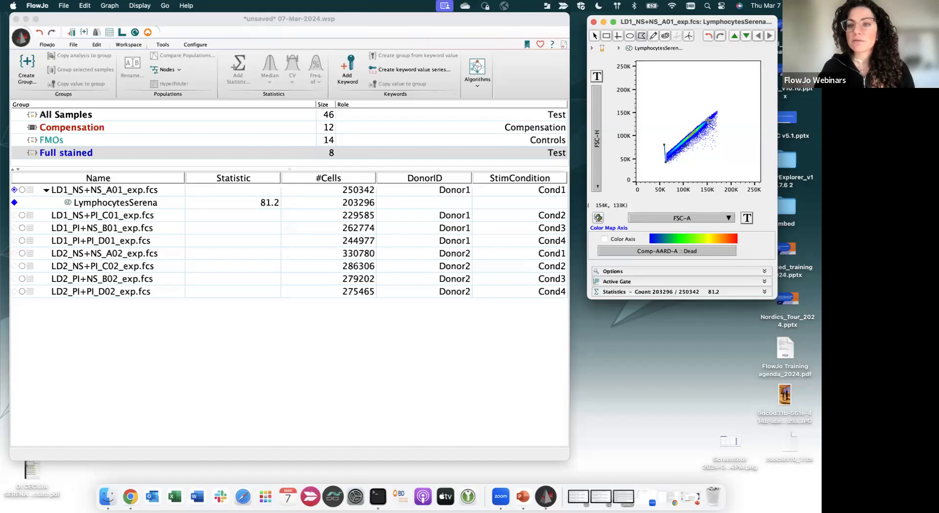
{"action": "left_click", "coordinate": [718, 110]}
{"action": "double_click", "coordinate": [715, 104]}
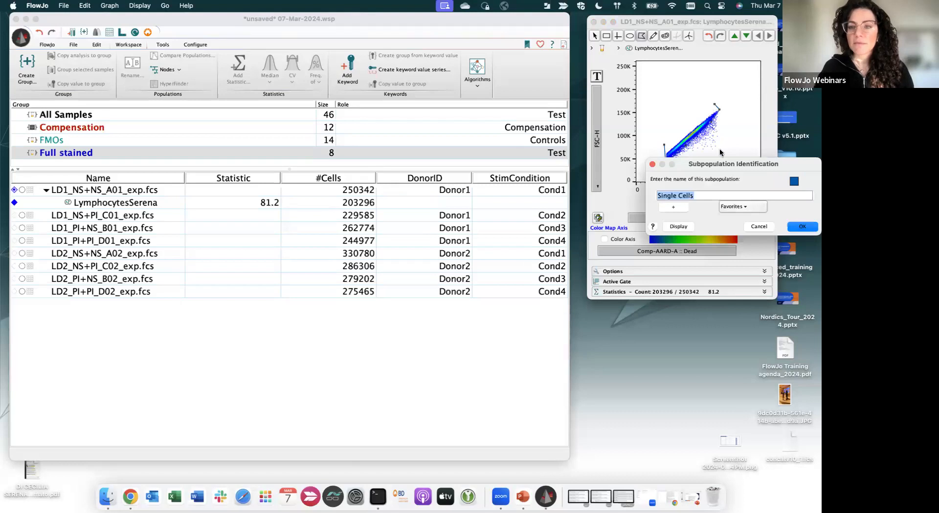
{"action": "left_click_drag", "start_coordinate": [708, 185], "coordinate": [450, 88]}
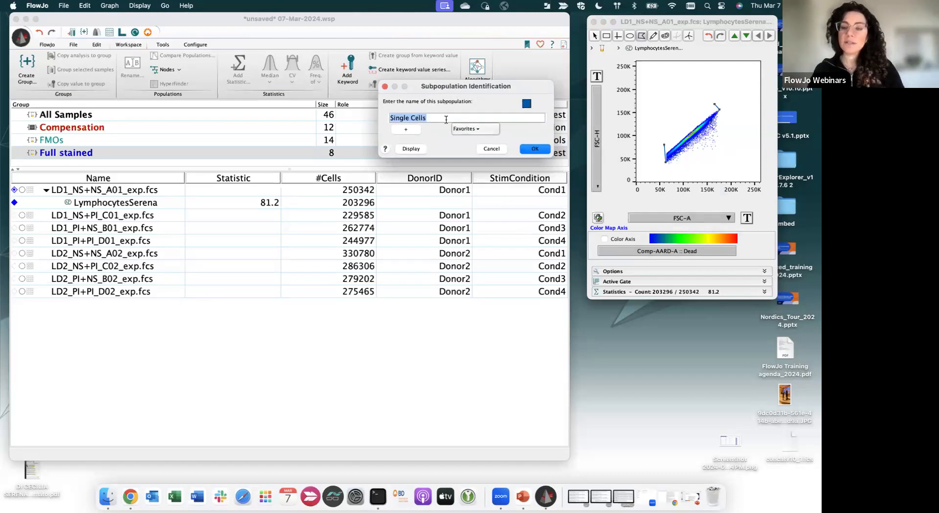
{"action": "left_click", "coordinate": [533, 150]}
Adjust the Single Cells gate's lowest and highest-FSC-A corners so it fits closely around the diagonal population.
{"action": "left_click_drag", "start_coordinate": [685, 137], "coordinate": [661, 169]}
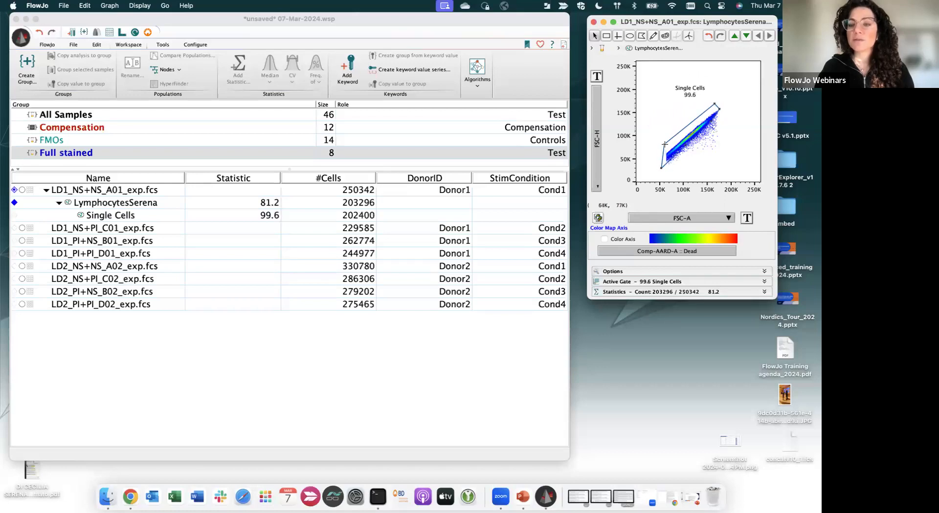
{"action": "left_click_drag", "start_coordinate": [661, 168], "coordinate": [663, 163]}
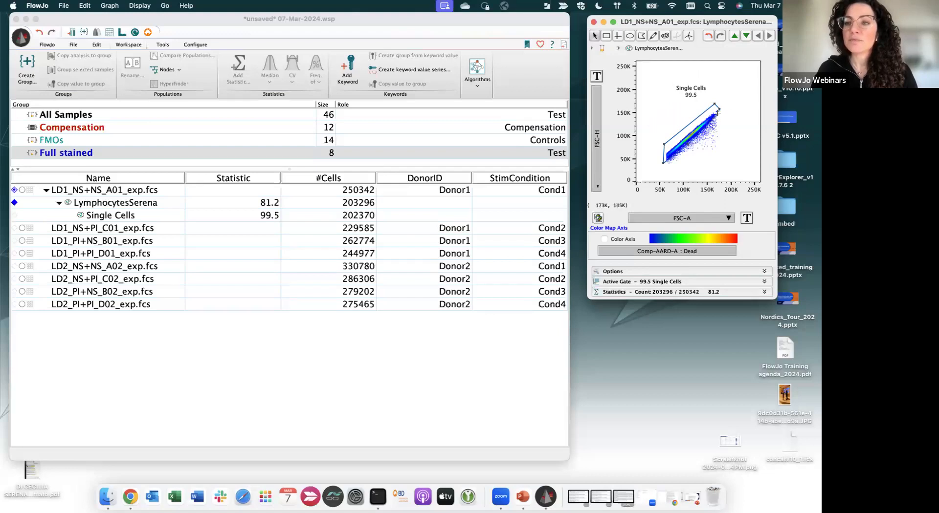
{"action": "left_click_drag", "start_coordinate": [718, 111], "coordinate": [720, 107]}
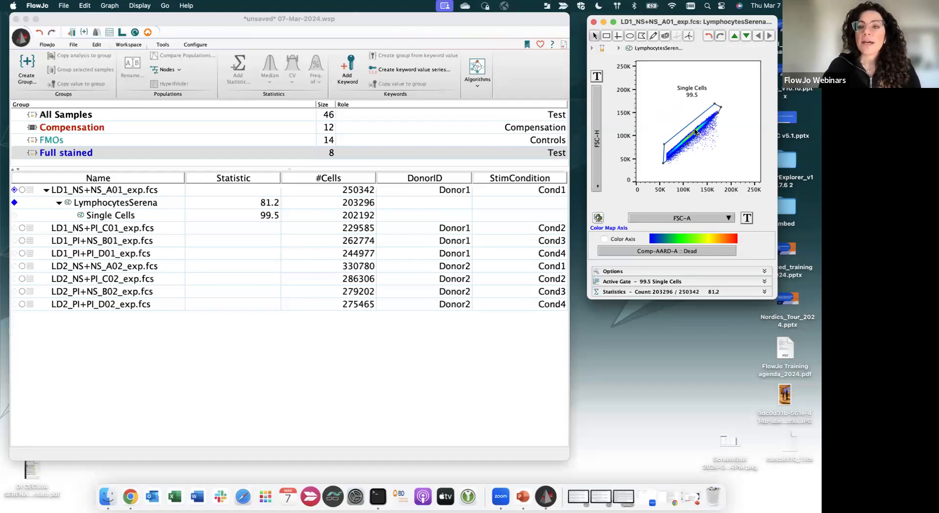
Plot the Single Cells population as Comp-AARD-A :: Dead against FSC-A and gate the dye-low cluster with a rectangle named Live.
{"action": "left_click", "coordinate": [596, 128]}
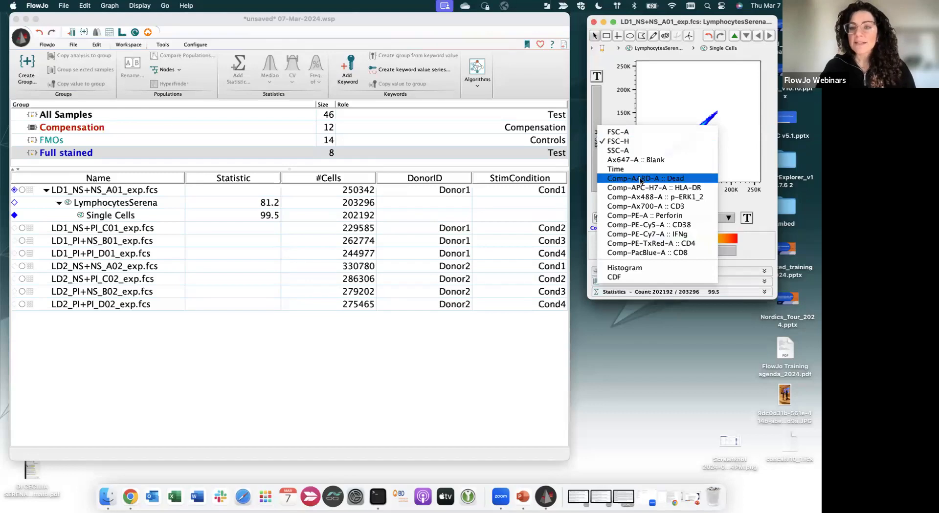
{"action": "left_click", "coordinate": [658, 179]}
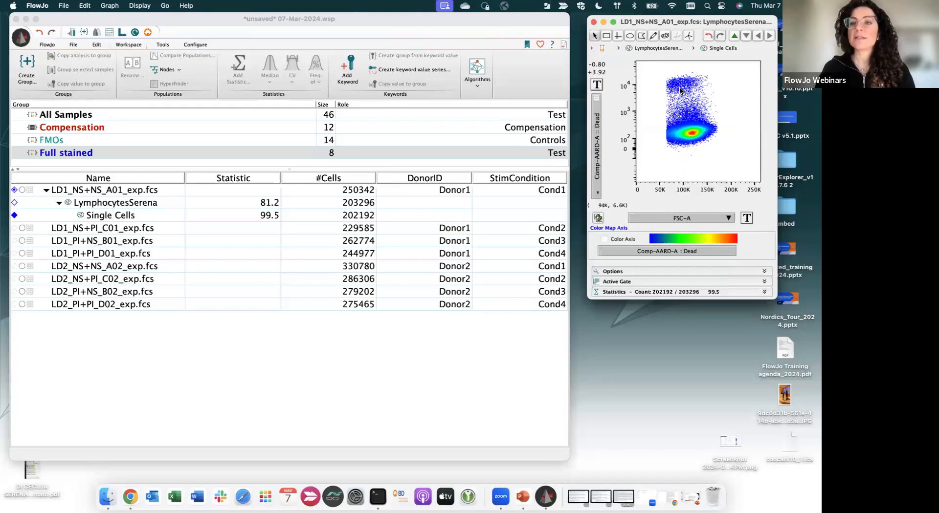
{"action": "left_click", "coordinate": [607, 37]}
{"action": "left_click_drag", "start_coordinate": [661, 116], "coordinate": [719, 149]}
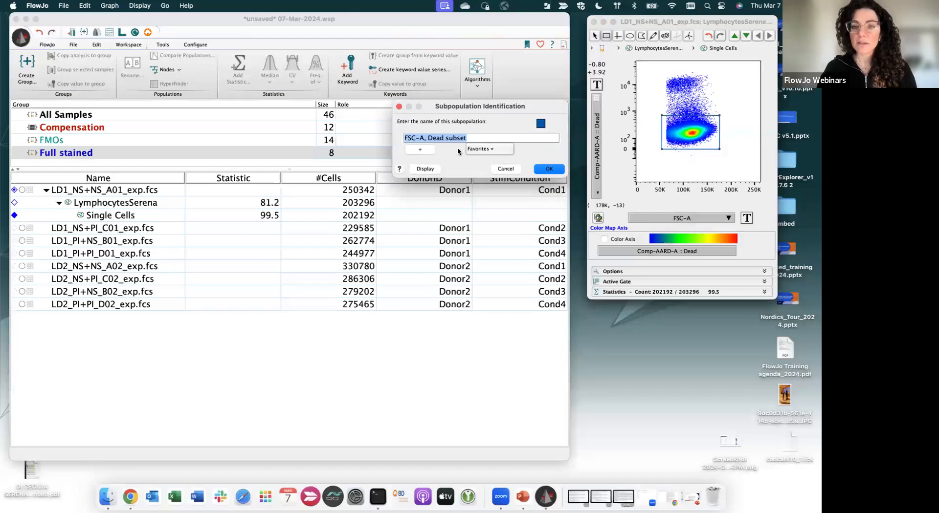
{"action": "type", "text": "Live"}
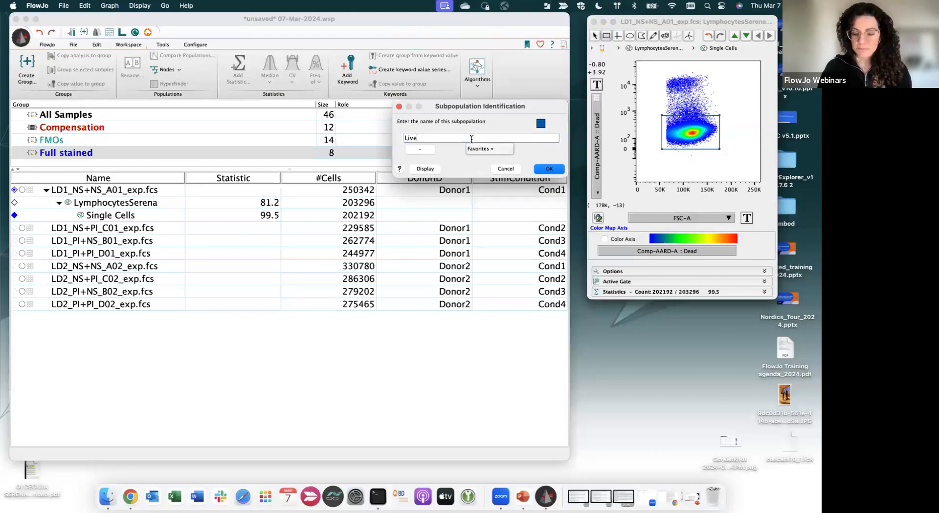
{"action": "key", "text": "Return"}
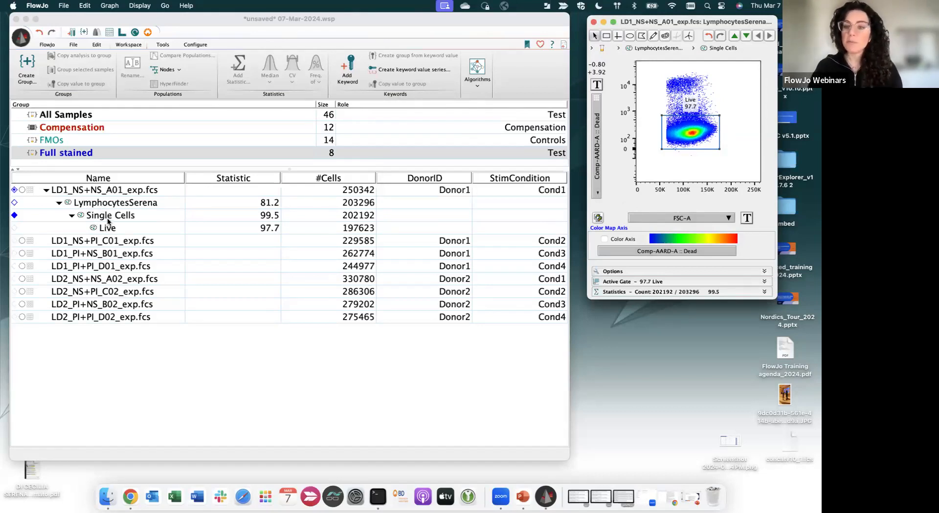
Open the Live population in the graph window and plot it as Comp-APC-H7-A :: HLA-DR against Comp-Ax700-A :: CD3.
{"action": "double_click", "coordinate": [693, 136]}
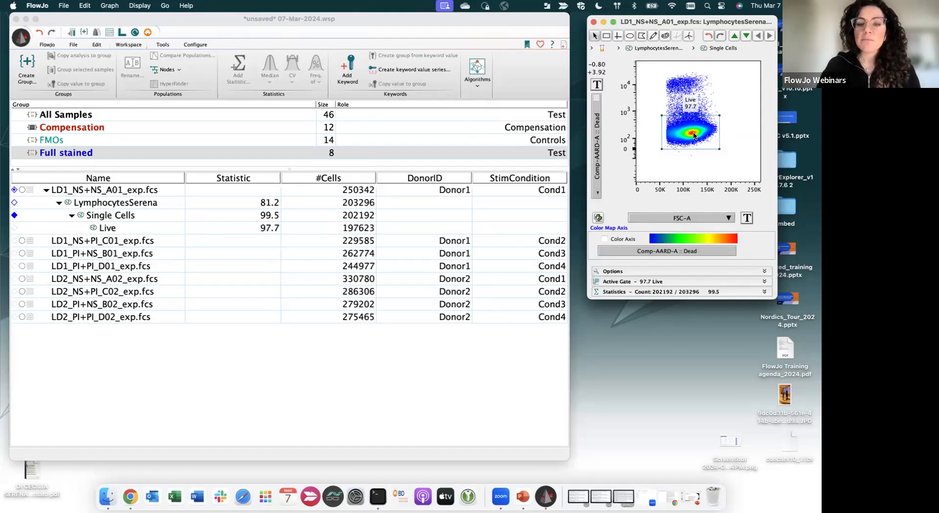
{"action": "left_click", "coordinate": [597, 152]}
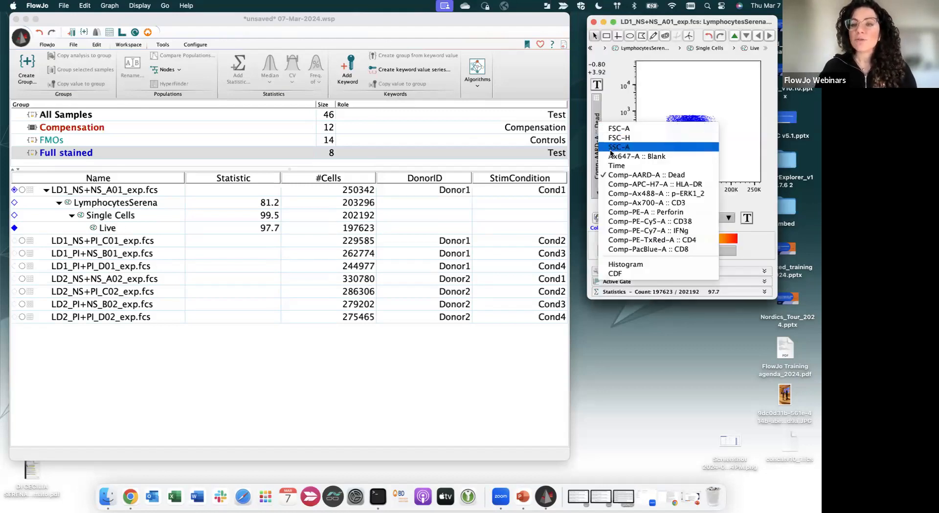
{"action": "left_click", "coordinate": [618, 184]}
{"action": "left_click", "coordinate": [671, 217]}
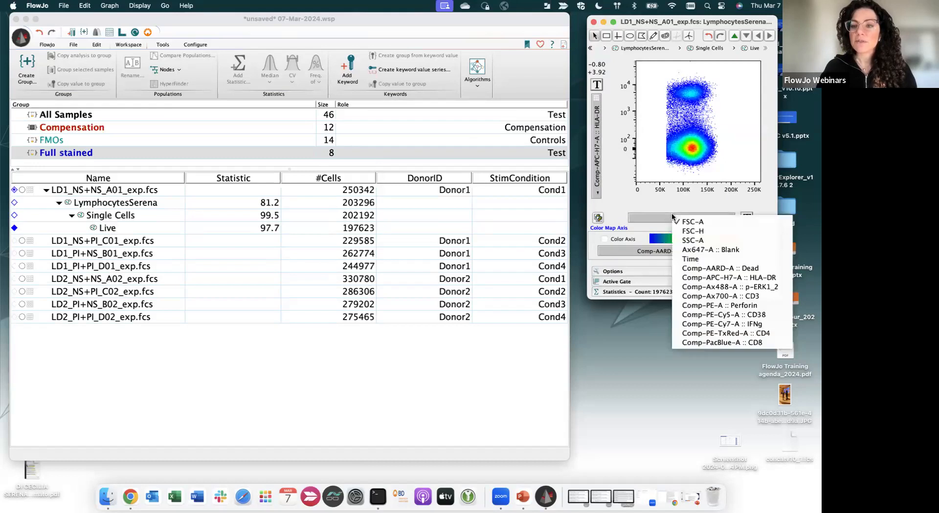
{"action": "left_click", "coordinate": [718, 296]}
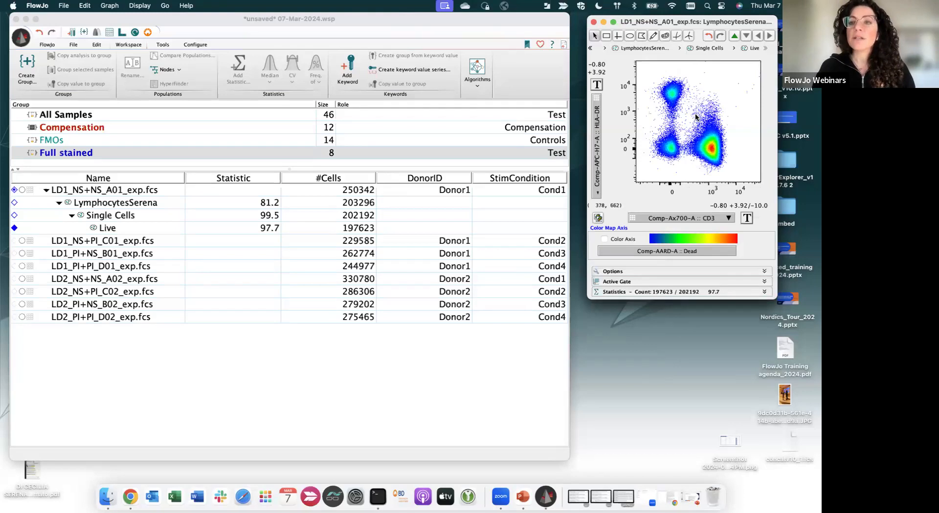
{"action": "left_click", "coordinate": [653, 37]}
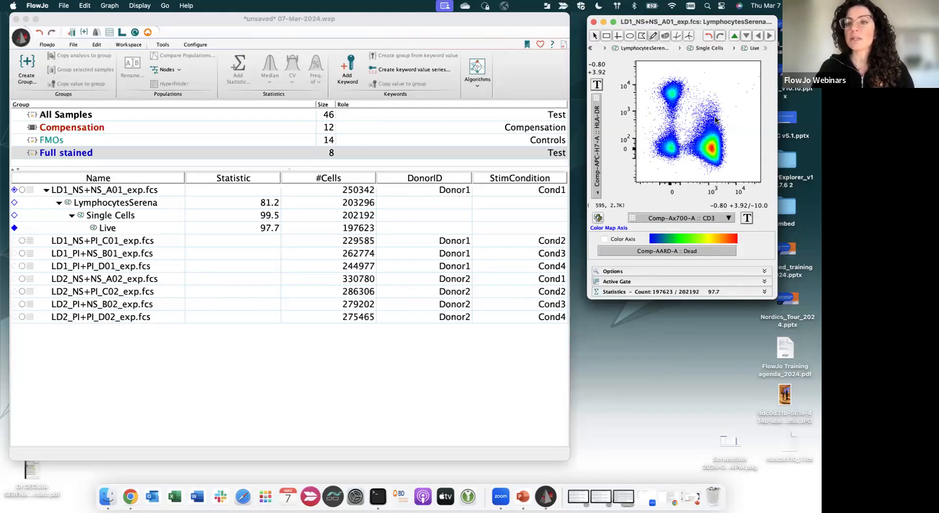
{"action": "mouse_move", "coordinate": [719, 119]}
{"action": "left_mouse_down"}
{"action": "mouse_move", "coordinate": [704, 115]}
{"action": "mouse_move", "coordinate": [693, 152]}
{"action": "mouse_move", "coordinate": [725, 166]}
{"action": "mouse_move", "coordinate": [726, 118]}
{"action": "mouse_move", "coordinate": [713, 117]}
{"action": "left_mouse_up"}
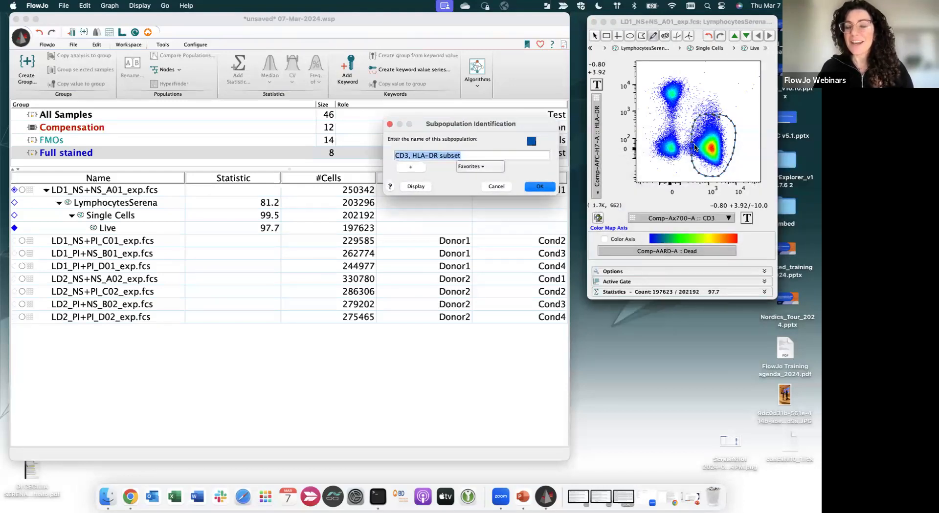
{"action": "left_click", "coordinate": [499, 189]}
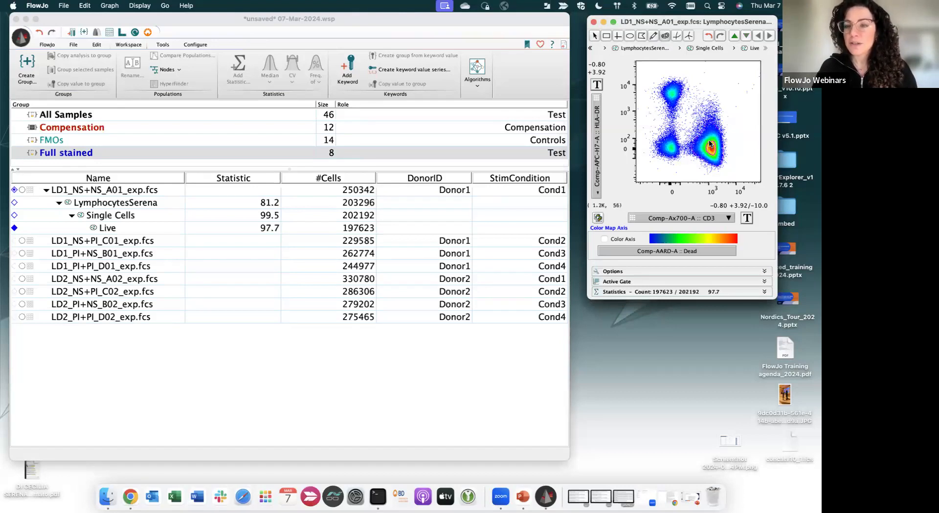
{"action": "left_click", "coordinate": [665, 37]}
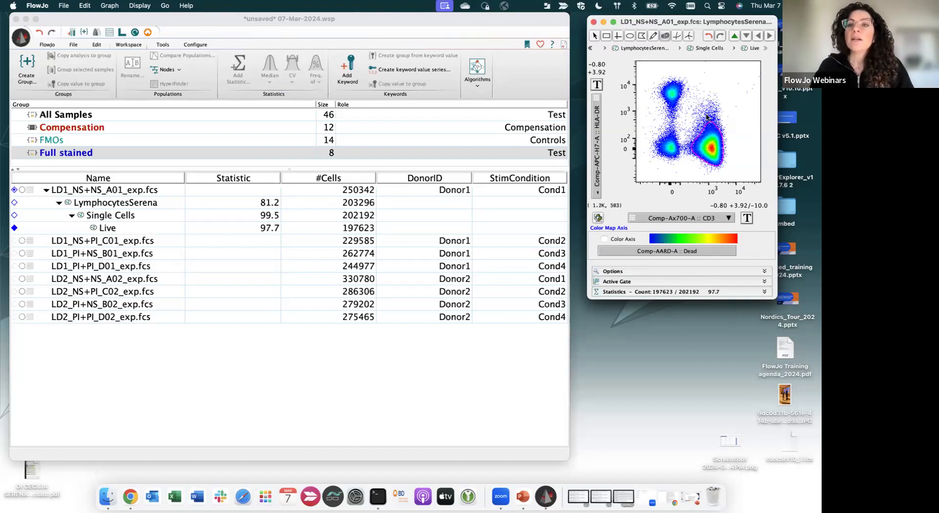
Draw a rectangle gate named CD3 around the CD3-positive, HLA-DR-low cluster, CD3 about 300 to 4.6K, and widen it slightly toward lower CD3.
{"action": "left_click", "coordinate": [607, 37]}
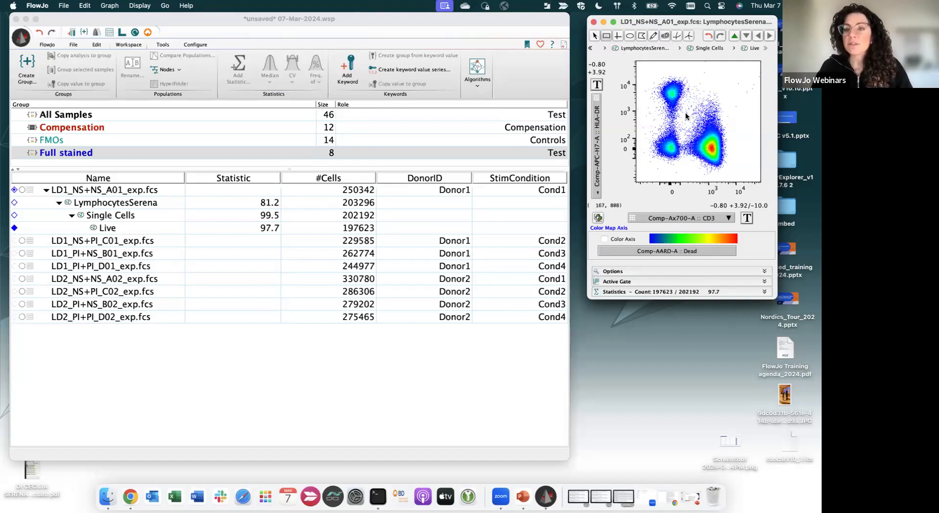
{"action": "left_click_drag", "start_coordinate": [689, 113], "coordinate": [667, 197]}
{"action": "key", "text": "BackSpace"}
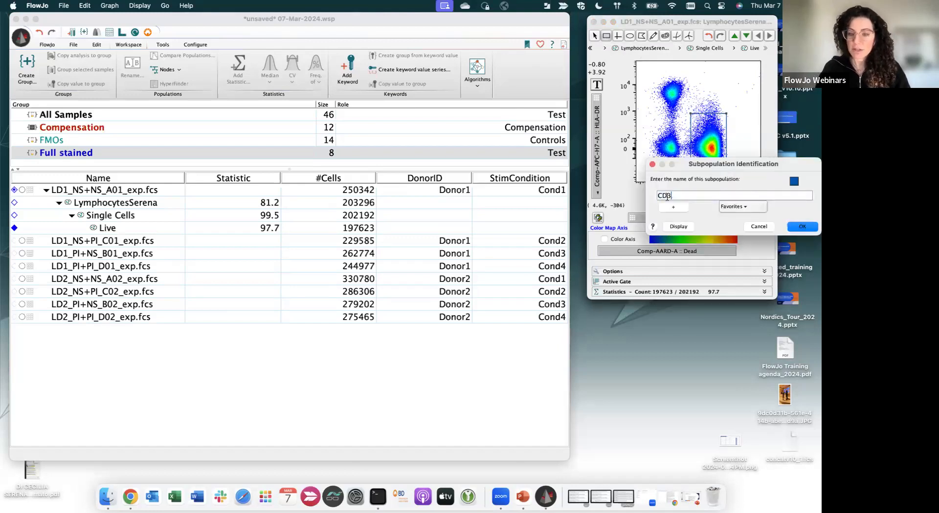
{"action": "key", "text": "Return"}
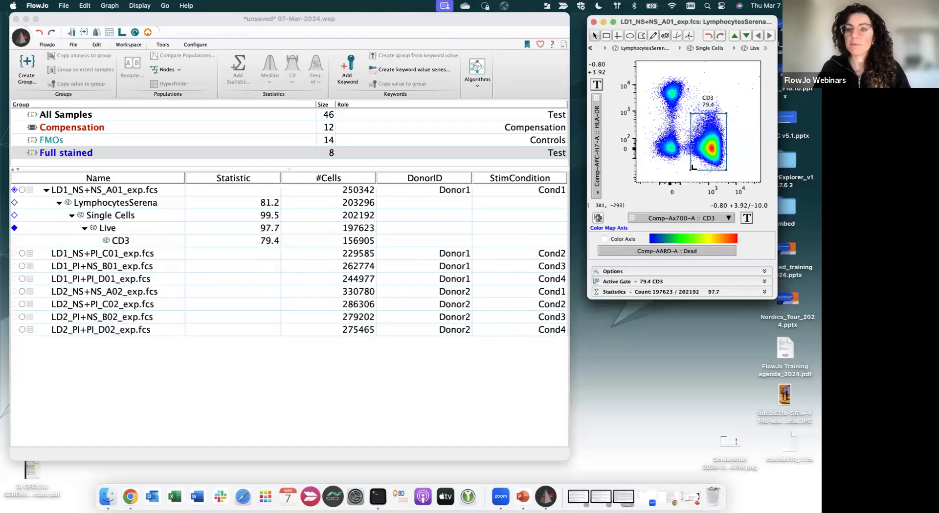
{"action": "left_click_drag", "start_coordinate": [690, 167], "coordinate": [687, 167]}
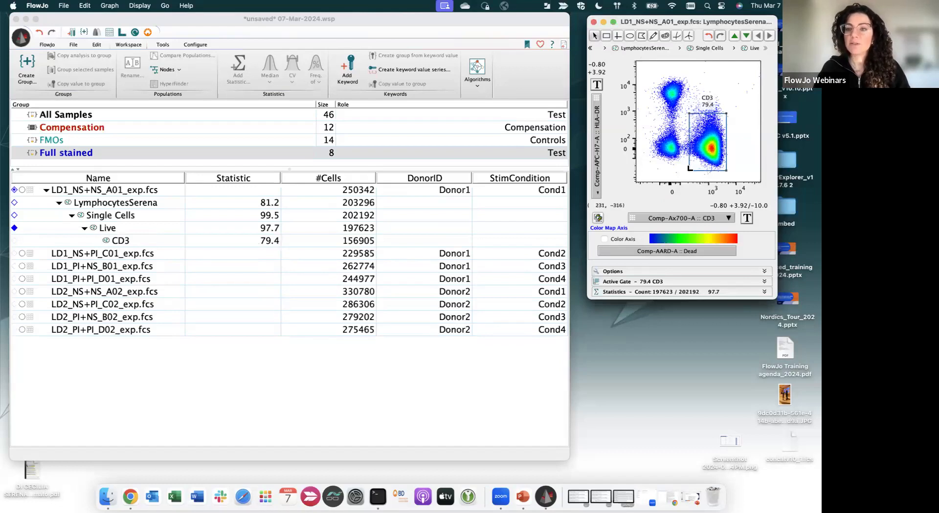
Open the CD3 population in the graph window and plot it as Comp-PE-TxRed-A :: CD4 against Comp-PacBlue-A :: CD8.
{"action": "double_click", "coordinate": [712, 150]}
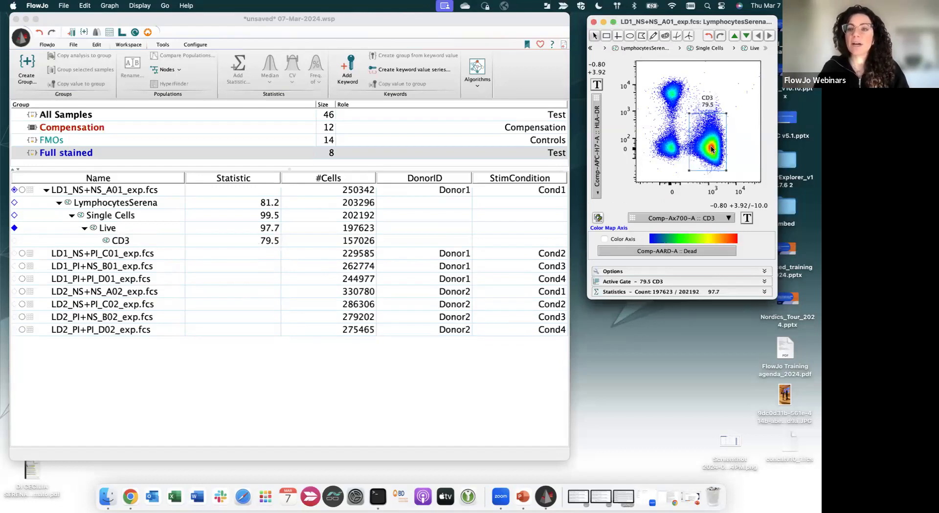
{"action": "left_click", "coordinate": [597, 130]}
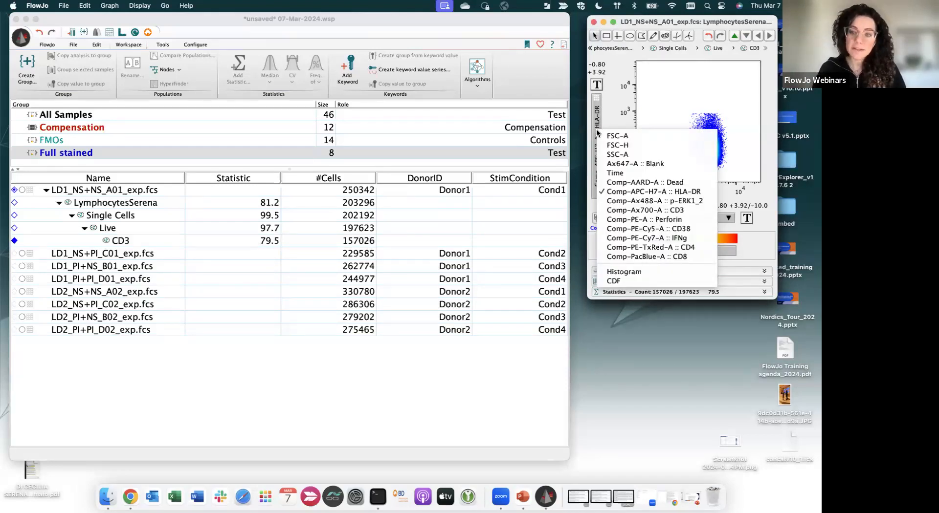
{"action": "left_click", "coordinate": [657, 247]}
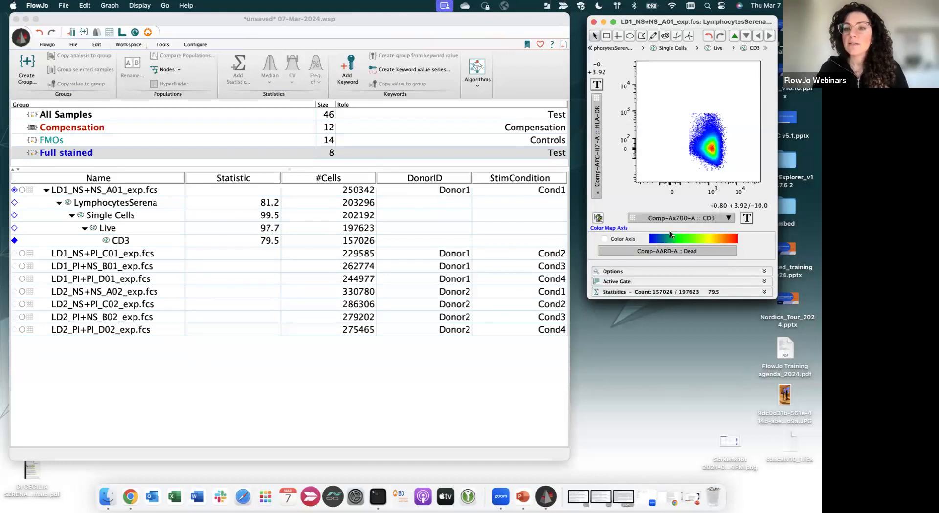
{"action": "left_click", "coordinate": [677, 217]}
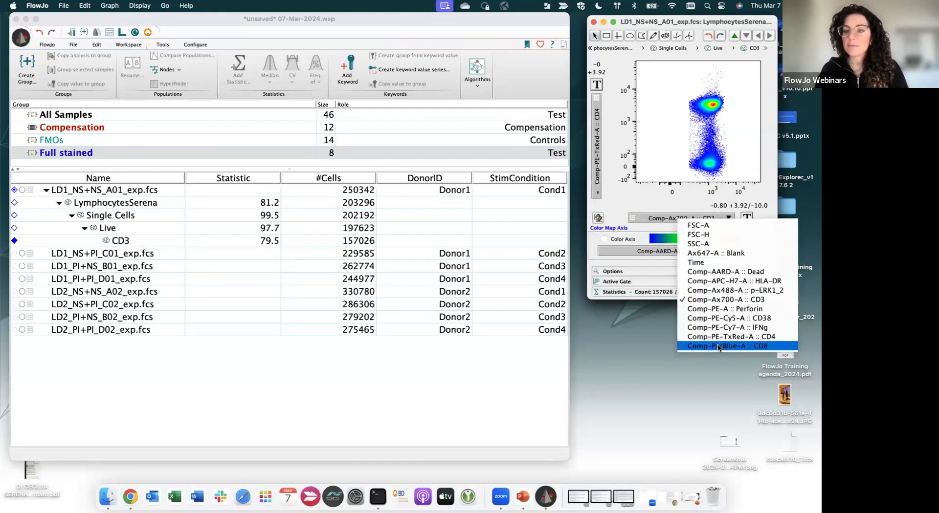
{"action": "left_click", "coordinate": [718, 346]}
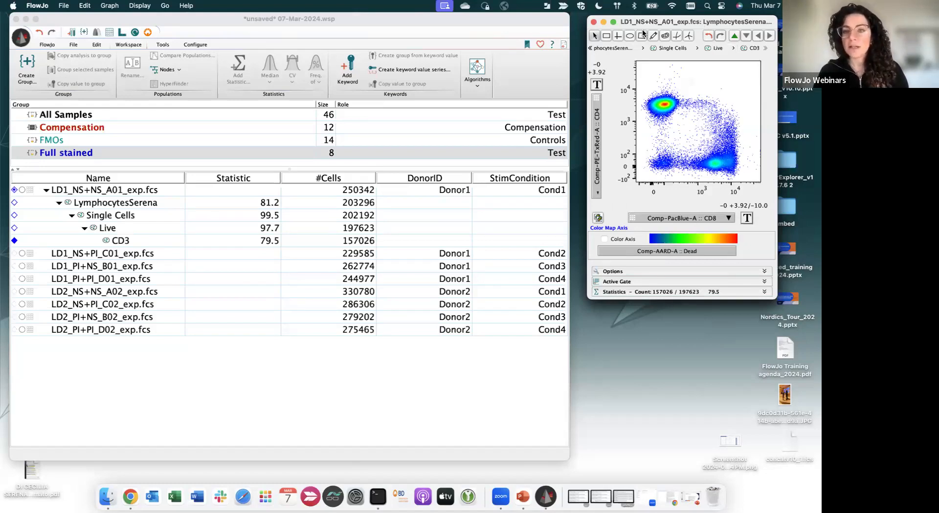
Try a quadrant gate on the CD4 against CD8 plot, centred at about CD8 494 and CD4 419, and delete its four populations.
{"action": "left_click", "coordinate": [618, 36]}
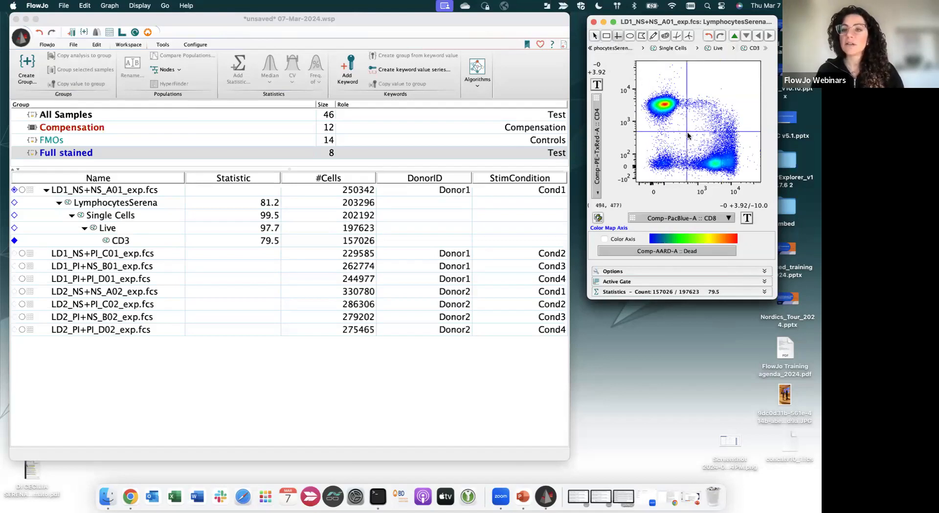
{"action": "left_click", "coordinate": [687, 134]}
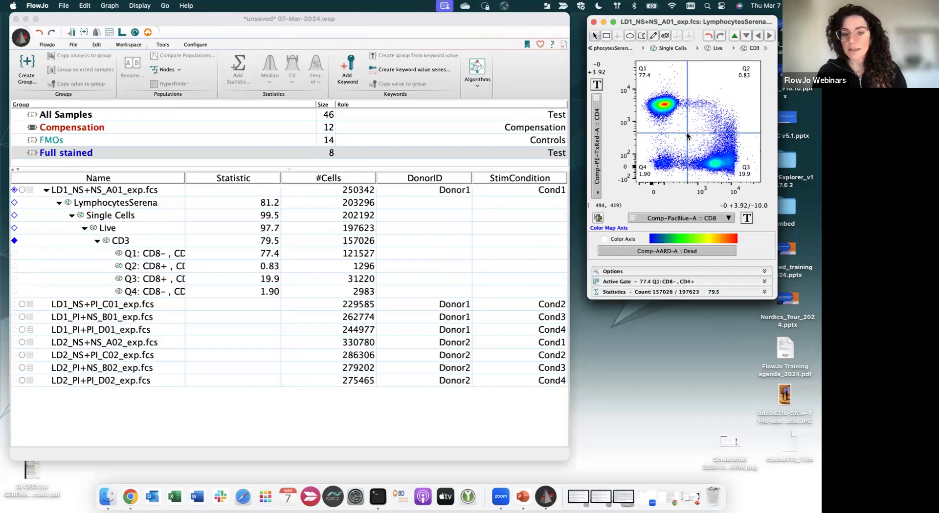
{"action": "left_click_drag", "start_coordinate": [687, 135], "coordinate": [686, 136]}
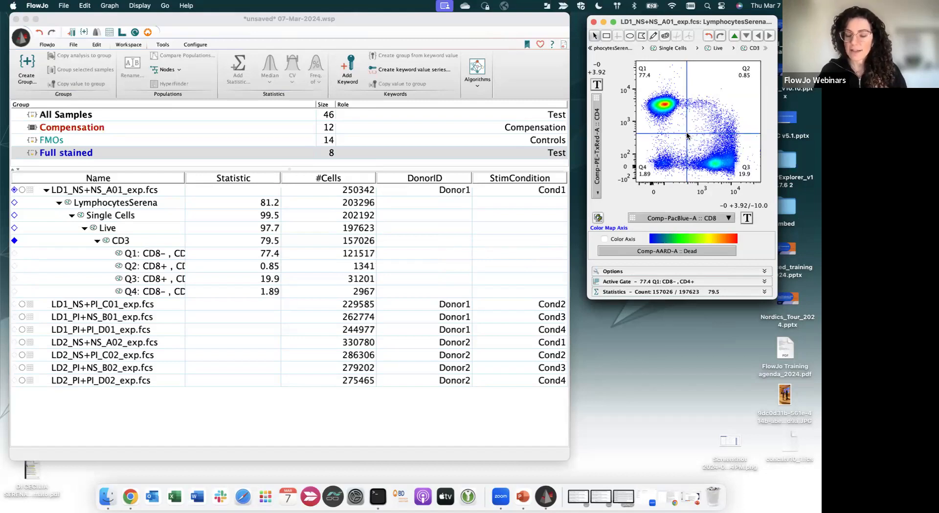
{"action": "key", "text": "Delete"}
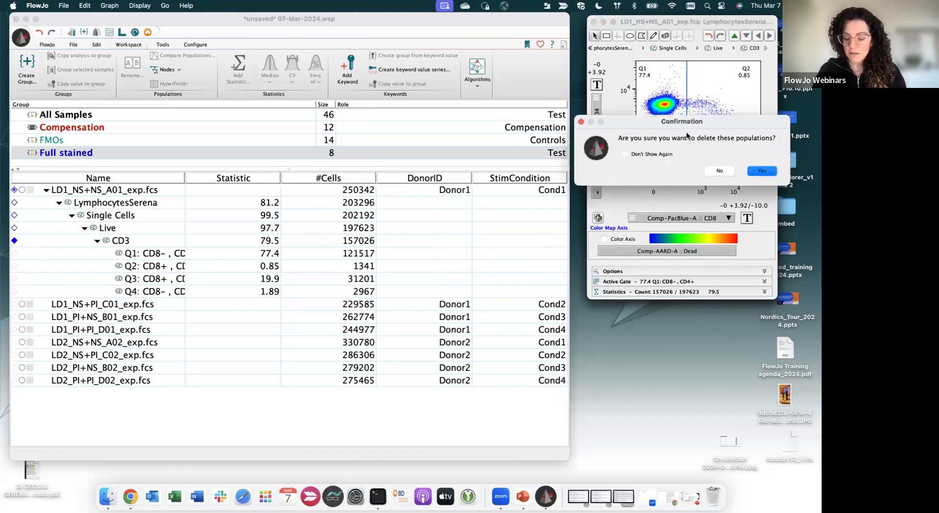
{"action": "key", "text": "Return"}
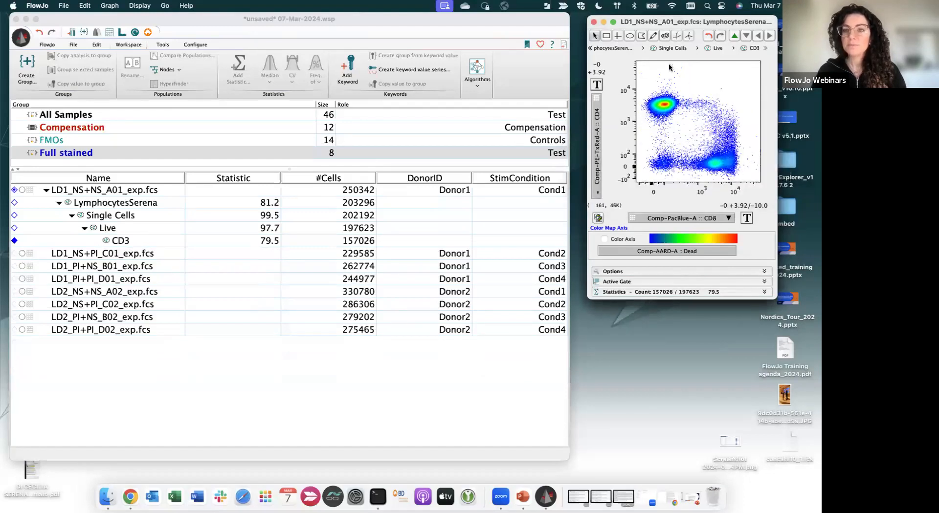
Try a curly quadrant gate on the CD4 against CD8 plot, centred at about CD8 450 and CD4 304, and delete its populations.
{"action": "left_click", "coordinate": [676, 37]}
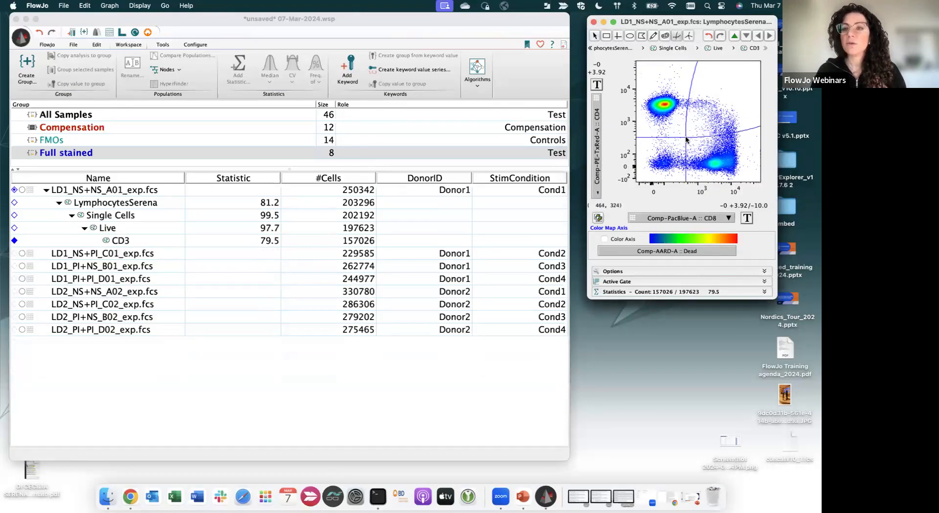
{"action": "left_click", "coordinate": [686, 137]}
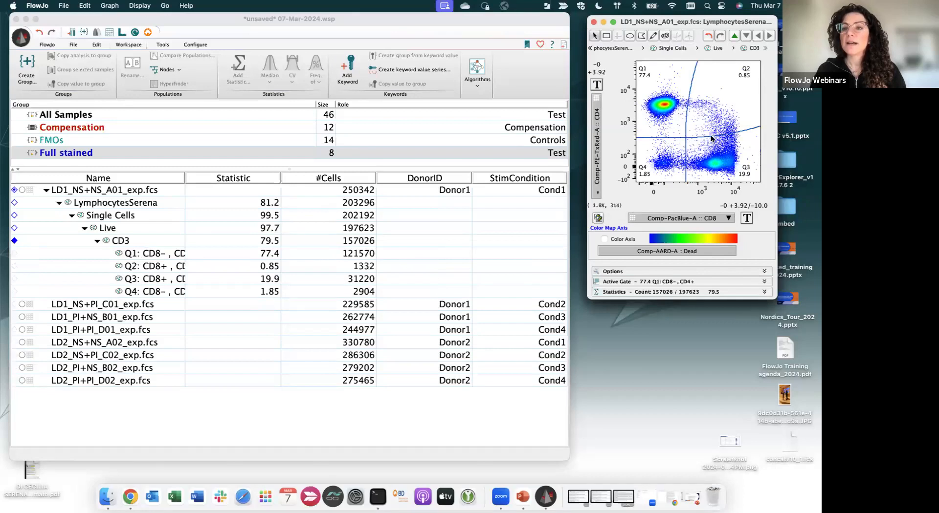
{"action": "left_click_drag", "start_coordinate": [685, 137], "coordinate": [685, 140]}
{"action": "key", "text": "Delete"}
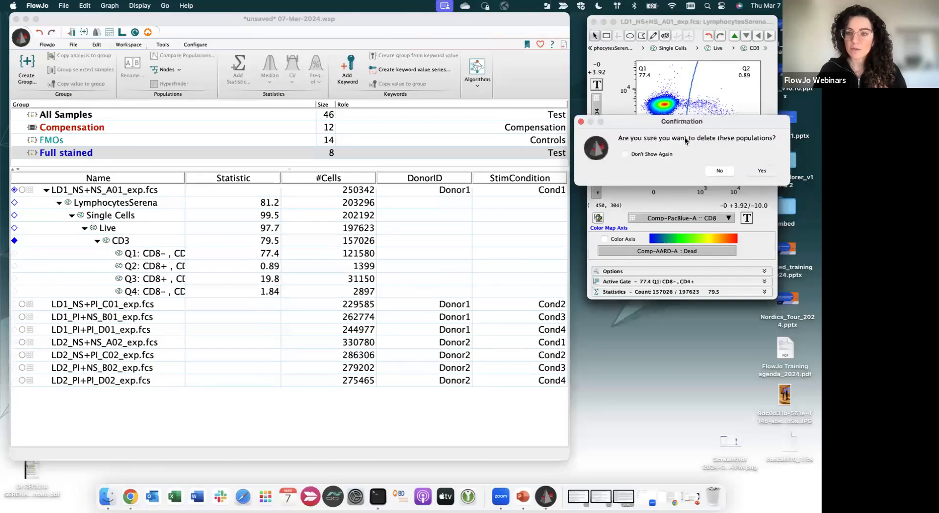
{"action": "key", "text": "Return"}
Try an adjustable-arm quadrant gate on the CD4 against CD8 plot, slanting its arms and centring it near CD8 272, CD4 155, then delete it.
{"action": "left_click", "coordinate": [688, 37]}
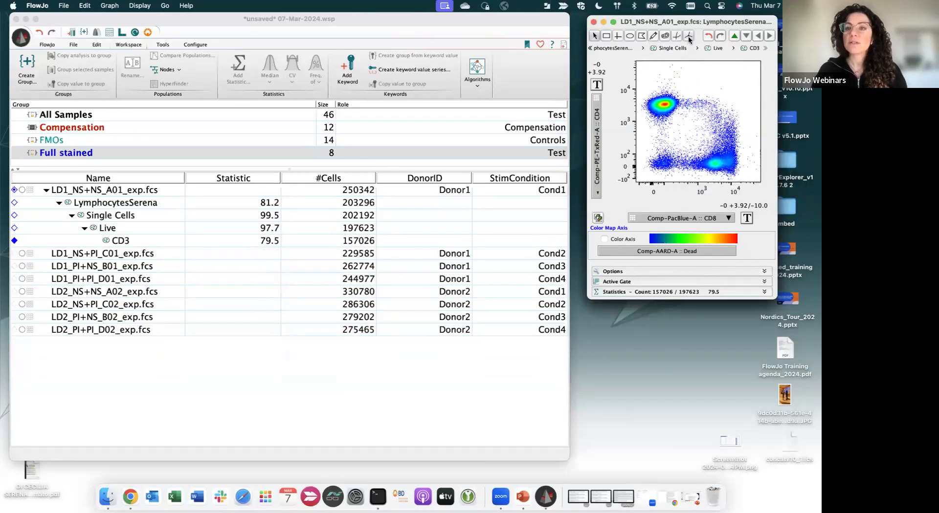
{"action": "left_click", "coordinate": [682, 131]}
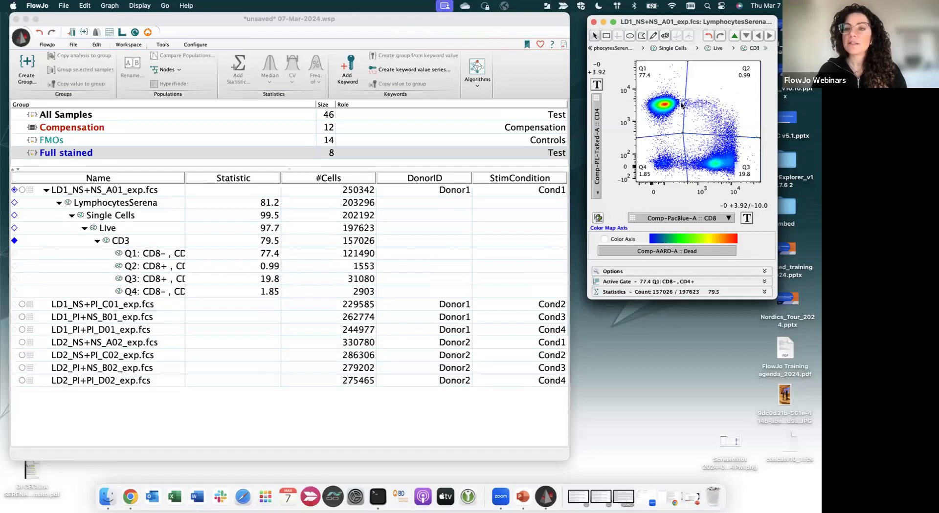
{"action": "left_click_drag", "start_coordinate": [685, 63], "coordinate": [681, 64]}
{"action": "left_click_drag", "start_coordinate": [759, 137], "coordinate": [759, 98]}
{"action": "left_click_drag", "start_coordinate": [687, 180], "coordinate": [677, 181]}
{"action": "left_click_drag", "start_coordinate": [683, 133], "coordinate": [677, 148]}
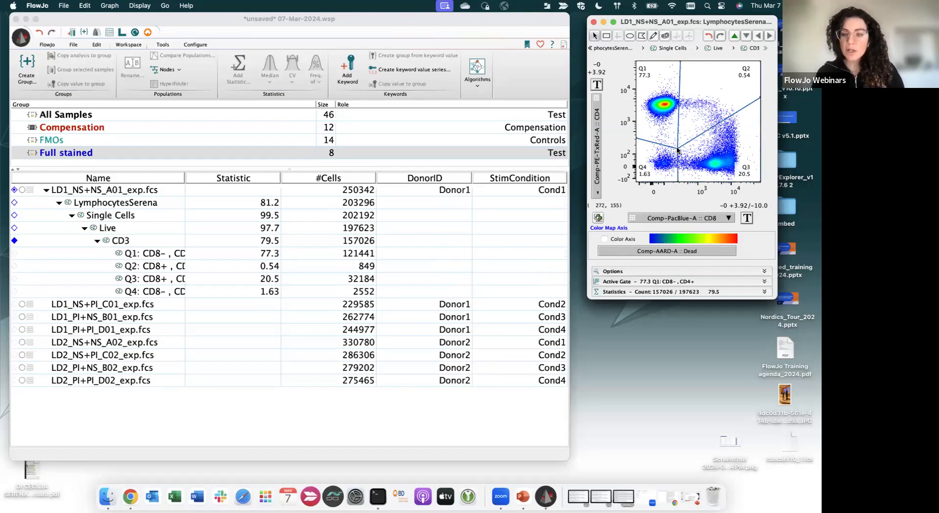
{"action": "key", "text": "Delete"}
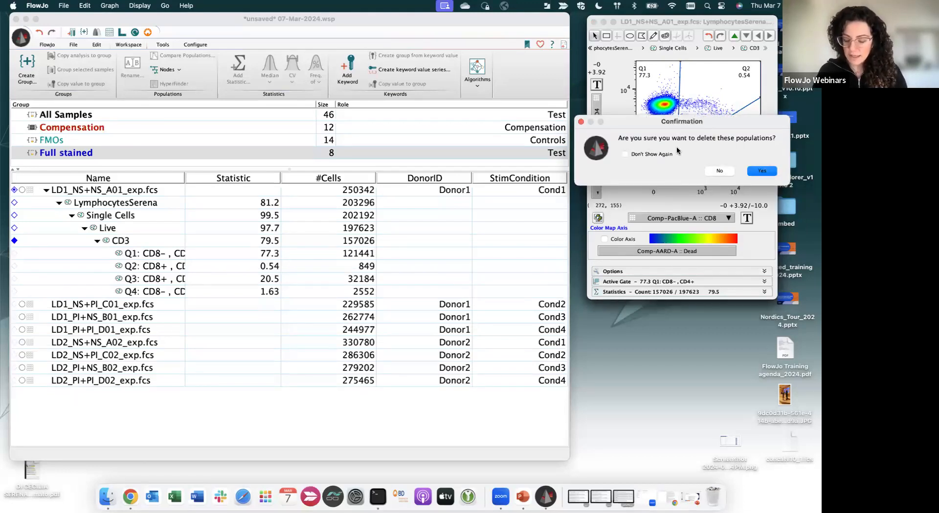
{"action": "key", "text": "Return"}
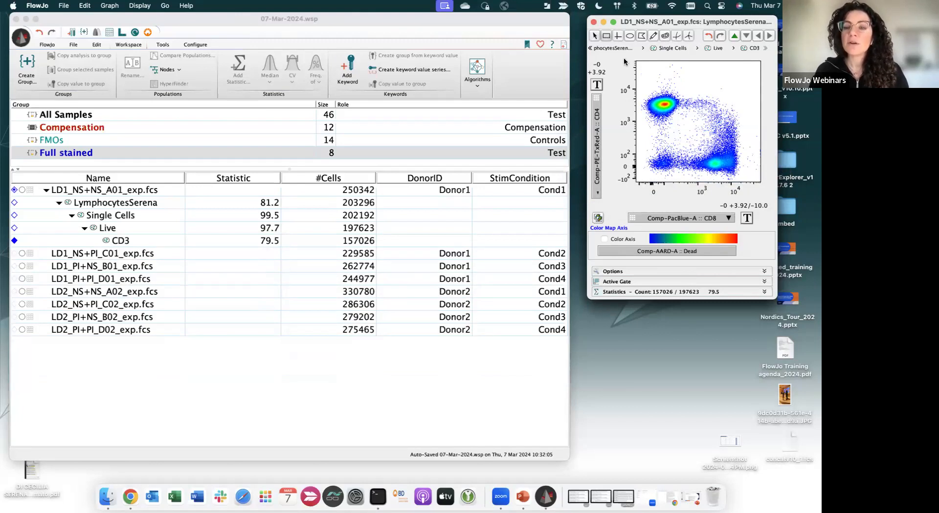
Draw a rectangle gate named CD4 around the CD4-positive, CD8-negative cluster, reaching down to about CD4 921 and up to about CD8 329.
{"action": "left_click_drag", "start_coordinate": [646, 85], "coordinate": [680, 123]}
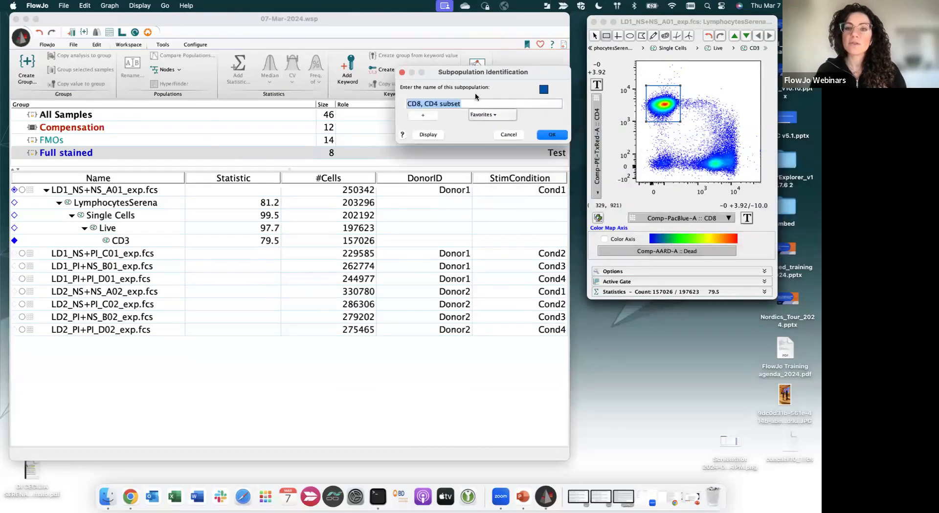
{"action": "left_click_drag", "start_coordinate": [479, 102], "coordinate": [417, 101]}
{"action": "type", "text": "4"}
{"action": "key", "text": "Return"}
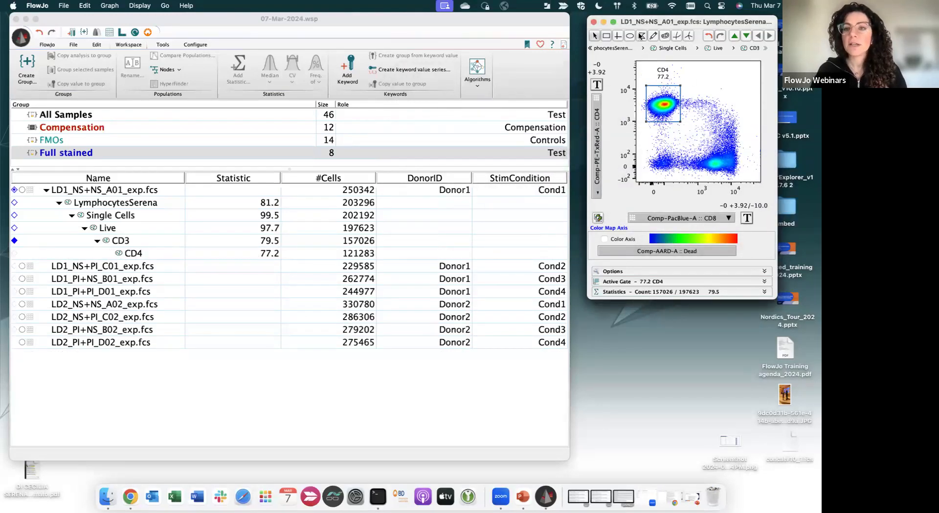
Draw a rectangle gate named CD8 around the CD8-positive, CD4-low cluster and shift it slightly toward lower CD8.
{"action": "left_click", "coordinate": [606, 36]}
{"action": "left_click_drag", "start_coordinate": [688, 145], "coordinate": [673, 193]}
{"action": "key", "text": "BackSpace"}
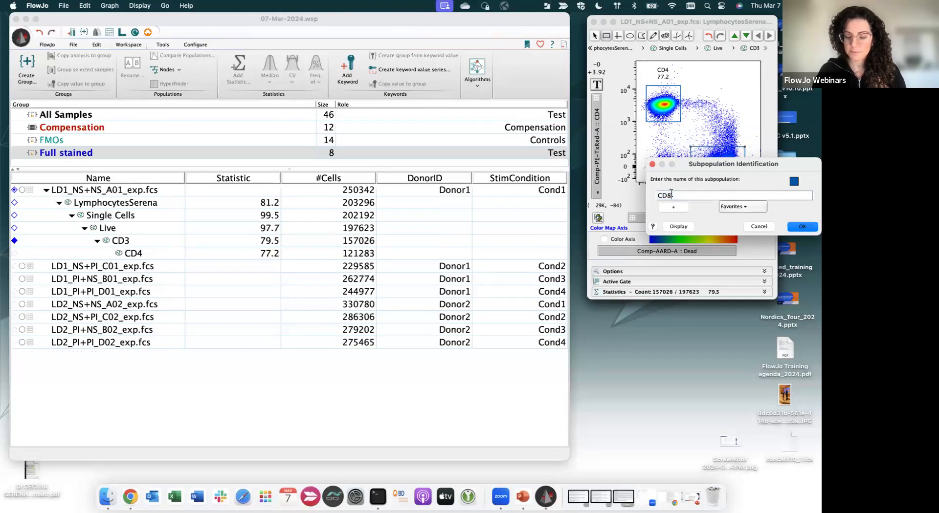
{"action": "key", "text": "Return"}
{"action": "left_click_drag", "start_coordinate": [717, 157], "coordinate": [711, 156]}
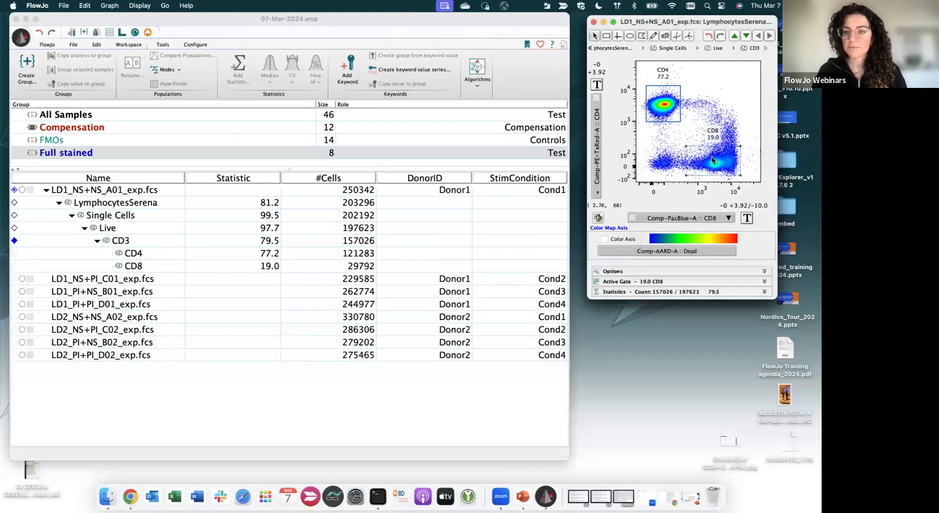
{"action": "left_click", "coordinate": [662, 106]}
{"action": "left_click", "coordinate": [706, 96]}
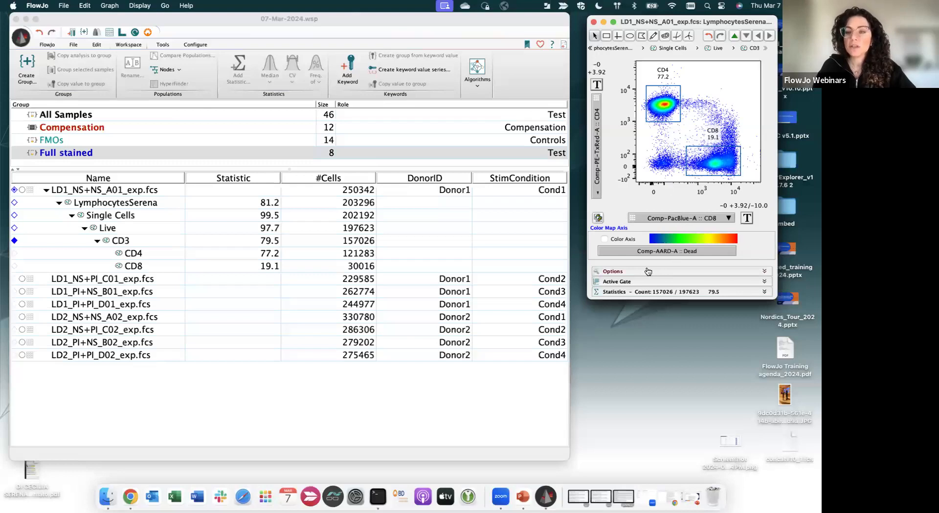
Display the CD4 against CD8 plot as a red contour plot at the 5% level with outliers shown.
{"action": "left_click", "coordinate": [620, 273]}
{"action": "left_click", "coordinate": [682, 290]}
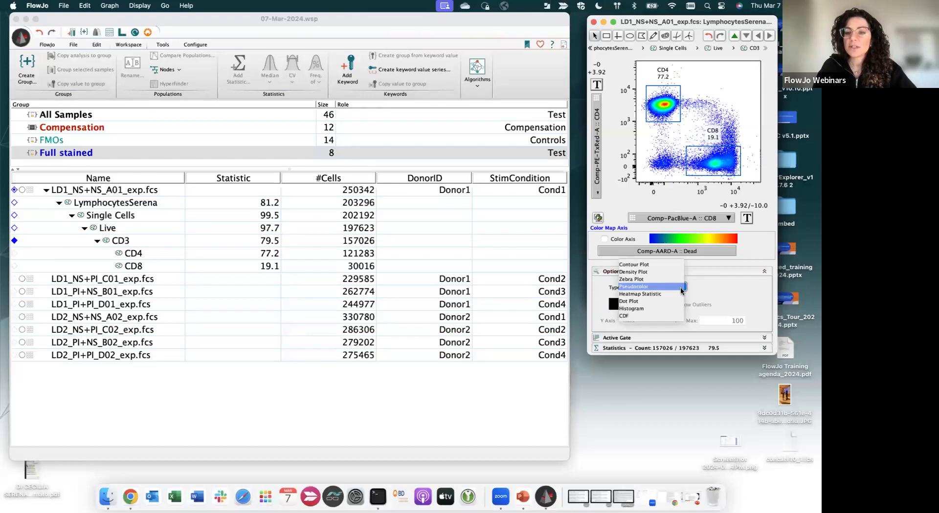
{"action": "left_click", "coordinate": [668, 264]}
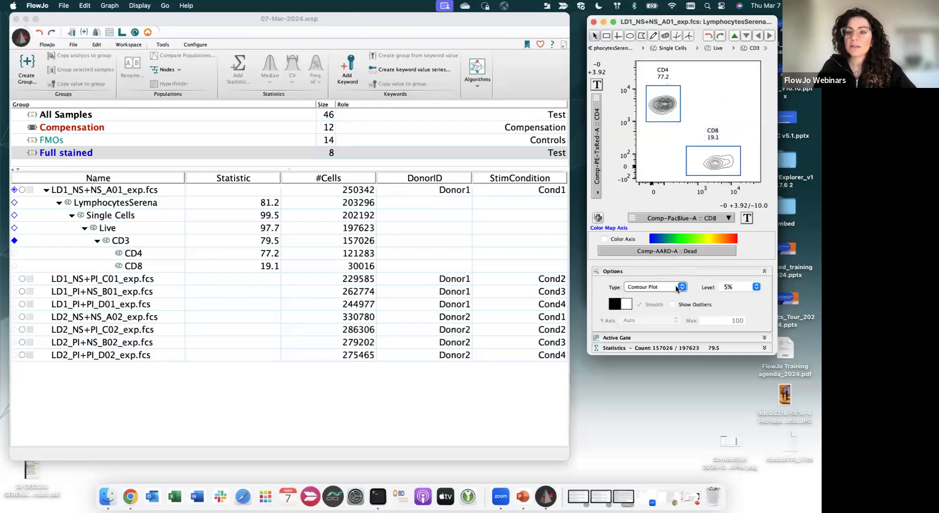
{"action": "left_click", "coordinate": [755, 287]}
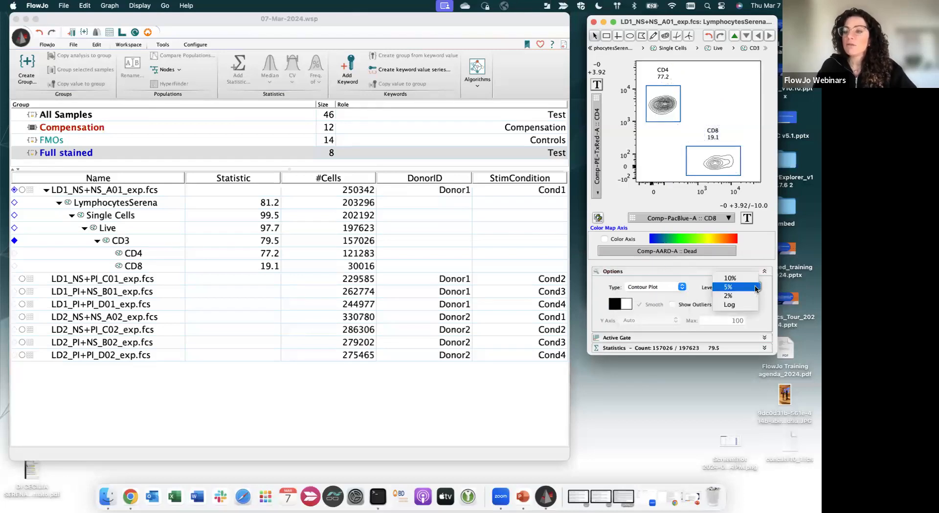
{"action": "left_click", "coordinate": [747, 290]}
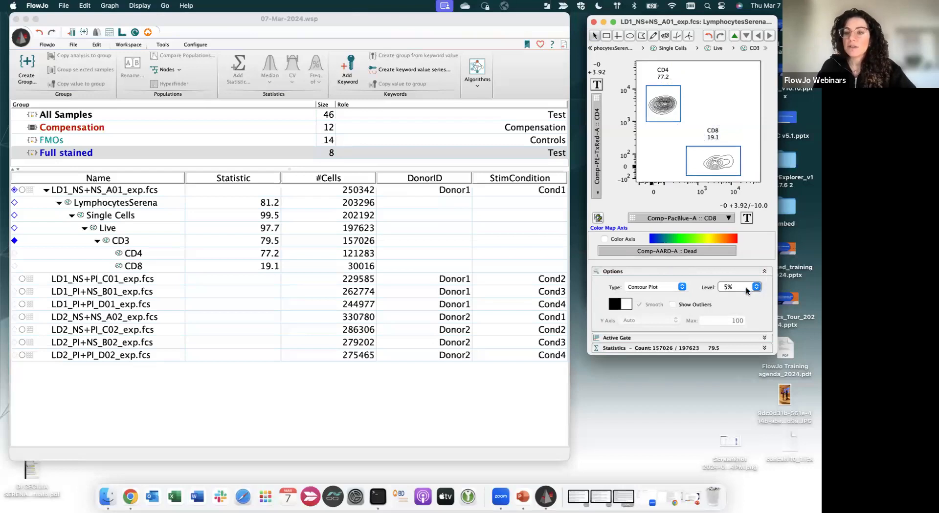
{"action": "left_click", "coordinate": [691, 307]}
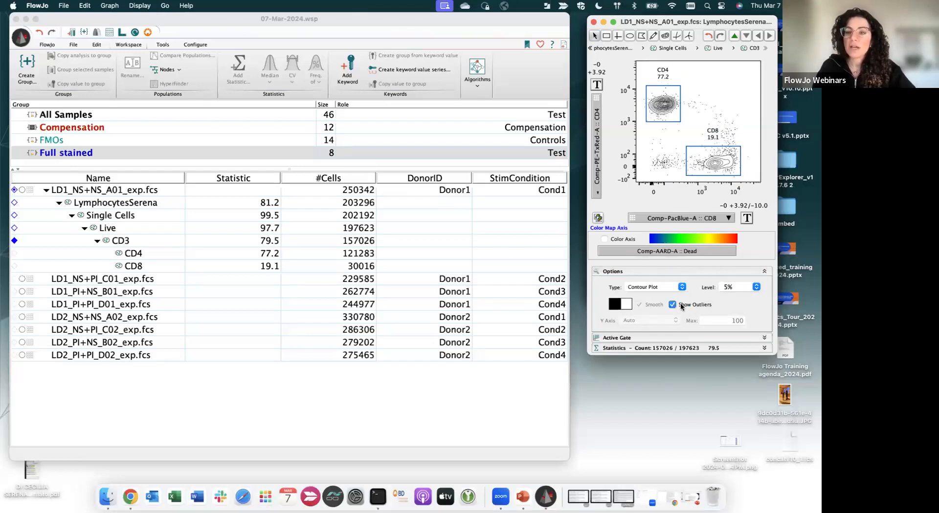
{"action": "left_click", "coordinate": [613, 304]}
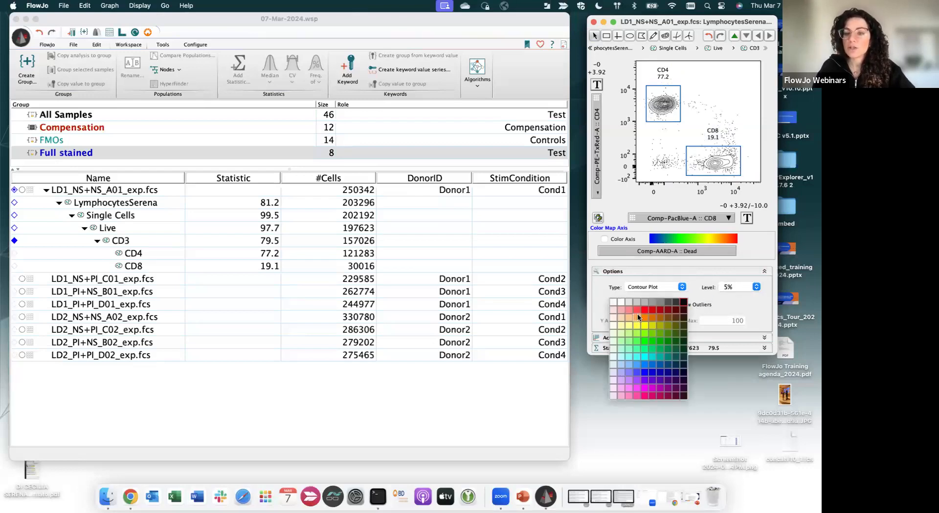
{"action": "left_click", "coordinate": [652, 311]}
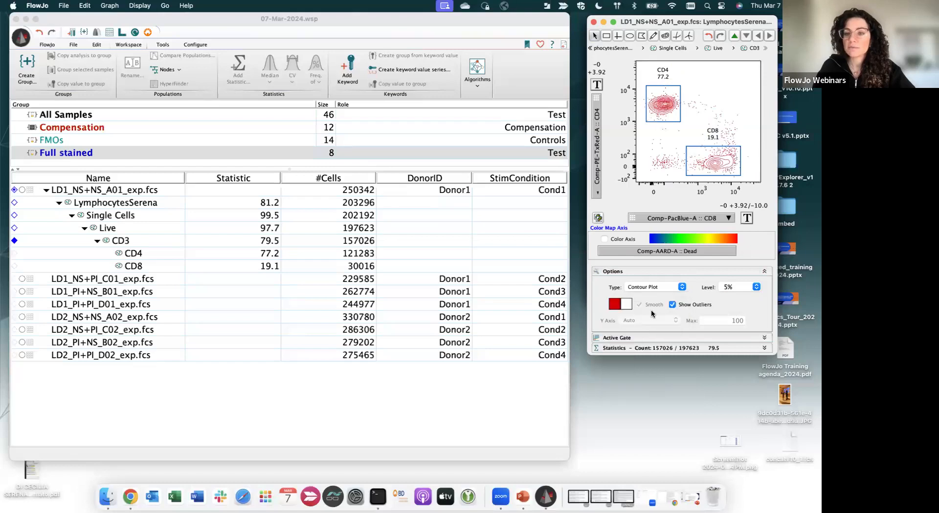
Change the CD4 against CD8 plot to a black density plot with smoothing and outliers enabled.
{"action": "left_click", "coordinate": [676, 289]}
{"action": "left_click", "coordinate": [672, 294]}
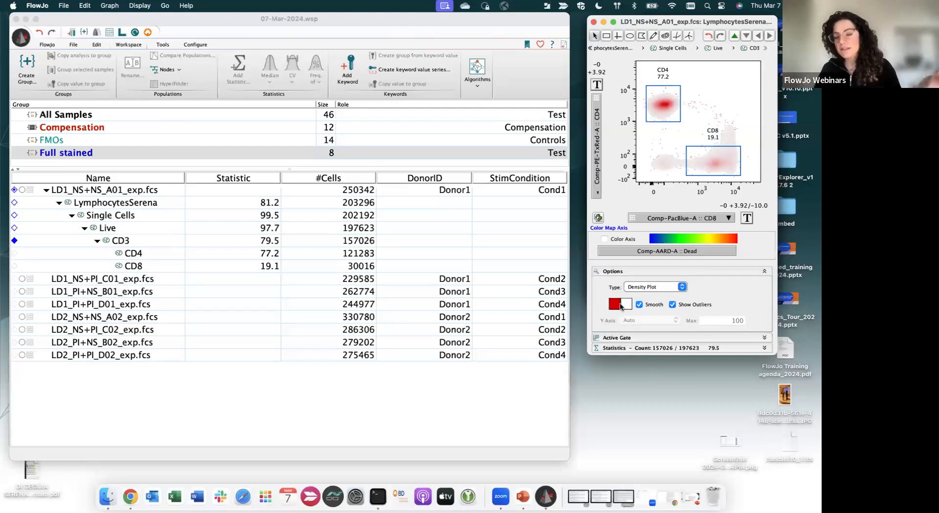
{"action": "left_click", "coordinate": [617, 307]}
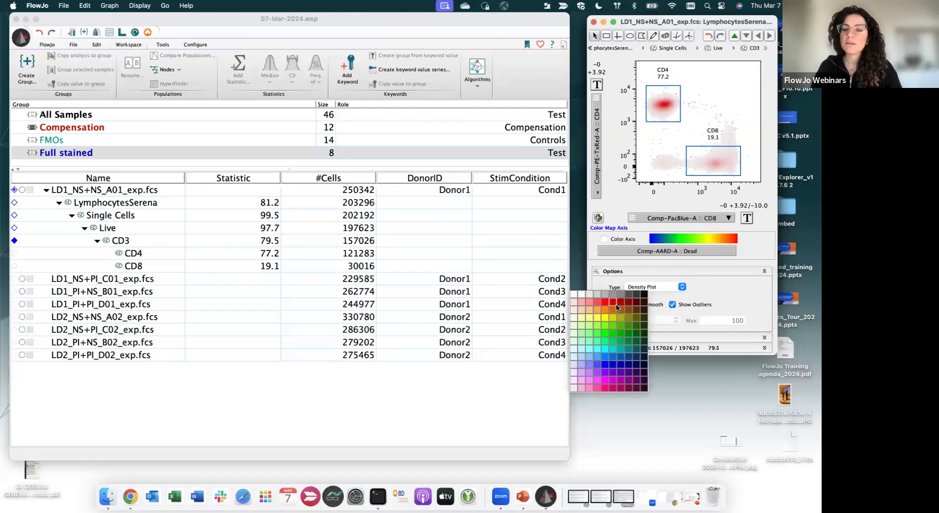
{"action": "left_click", "coordinate": [643, 297]}
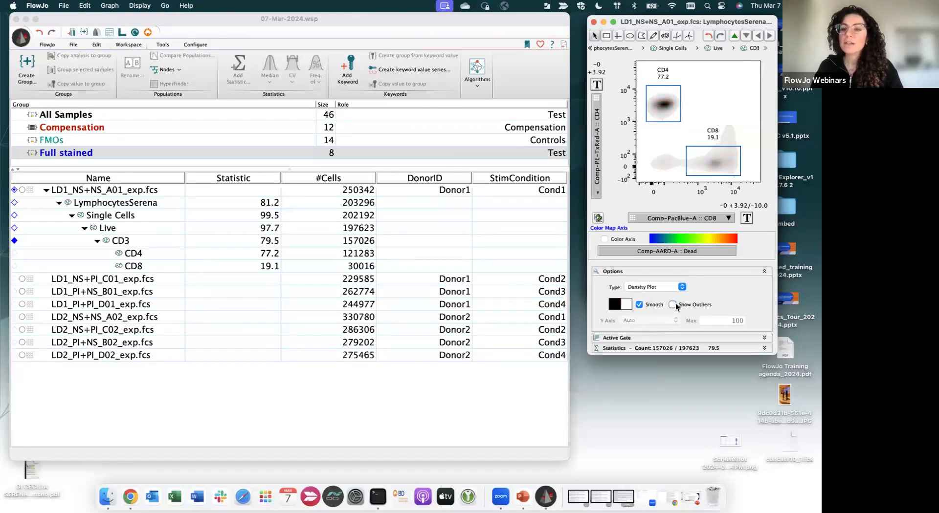
{"action": "left_click", "coordinate": [651, 306]}
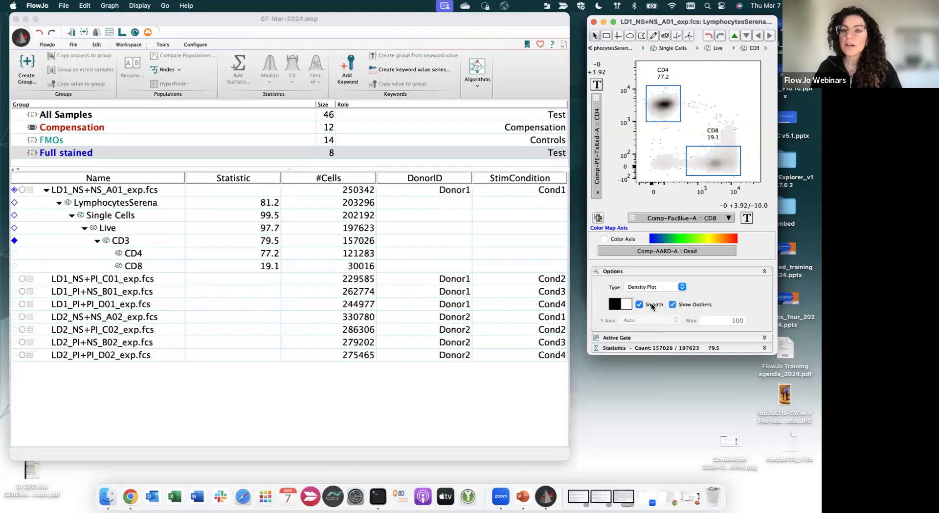
{"action": "left_click", "coordinate": [651, 306]}
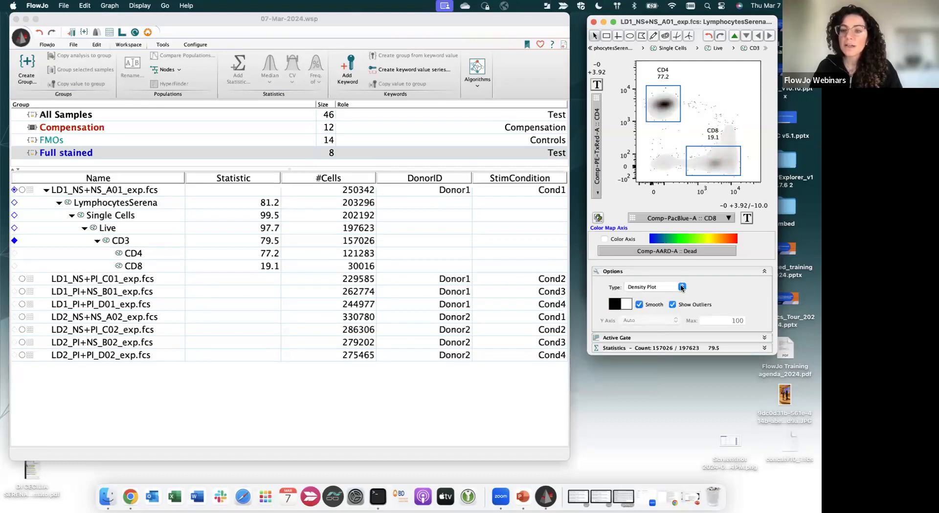
Change the CD4 against CD8 plot to a dot plot and set its colour to blue.
{"action": "left_click", "coordinate": [682, 287]}
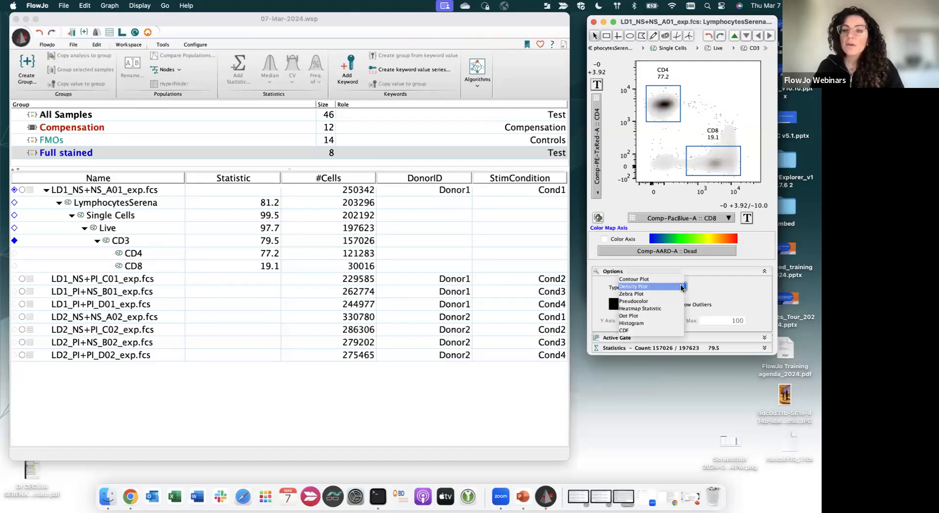
{"action": "left_click", "coordinate": [666, 315]}
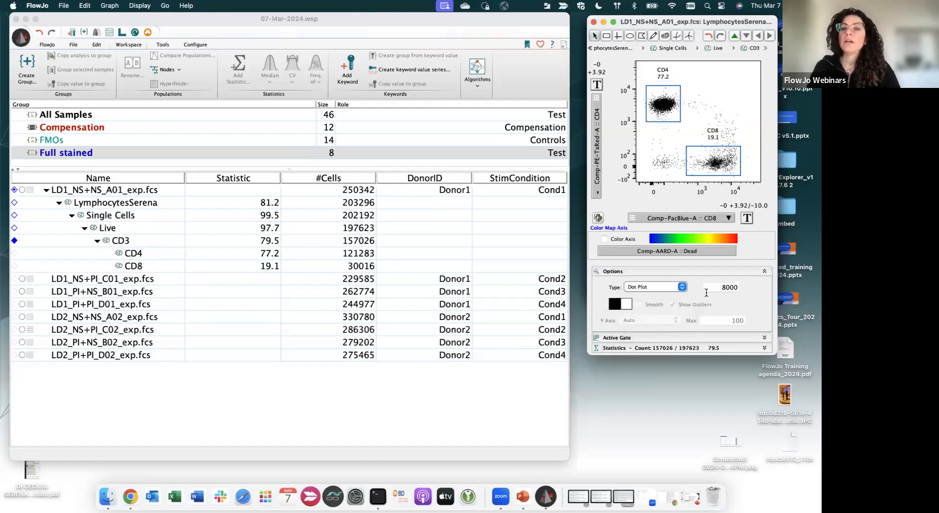
{"action": "double_click", "coordinate": [721, 287]}
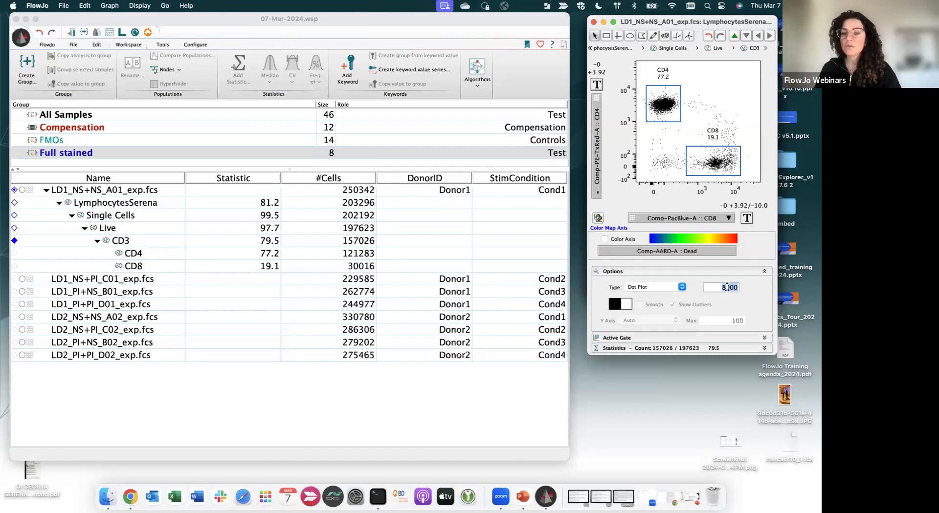
{"action": "left_click", "coordinate": [617, 306]}
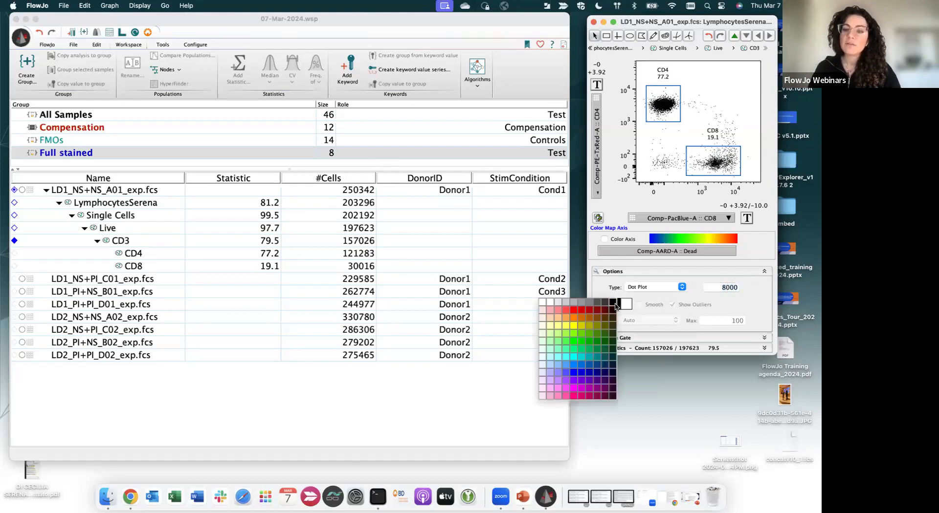
{"action": "left_click", "coordinate": [587, 369]}
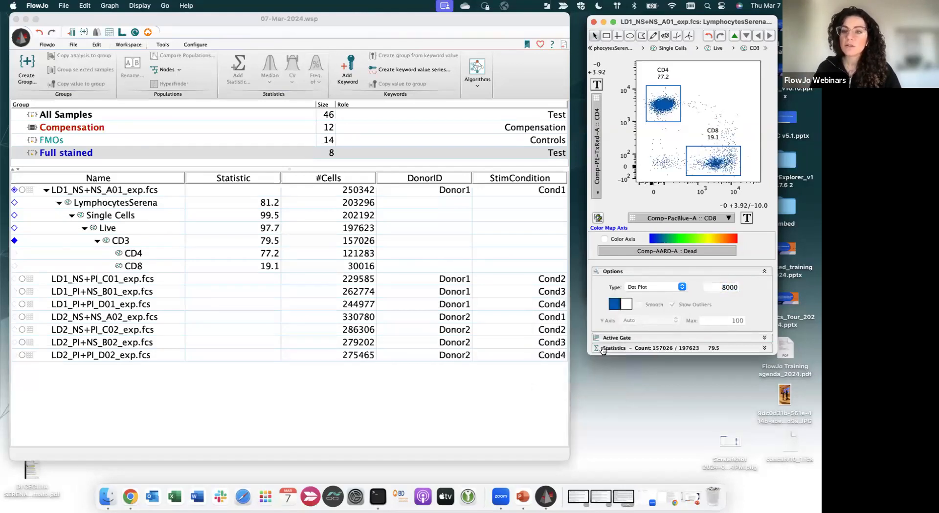
Preview the CD3 population as a CD8 histogram, and return the graph to a pseudocolor plot.
{"action": "left_click", "coordinate": [680, 287]}
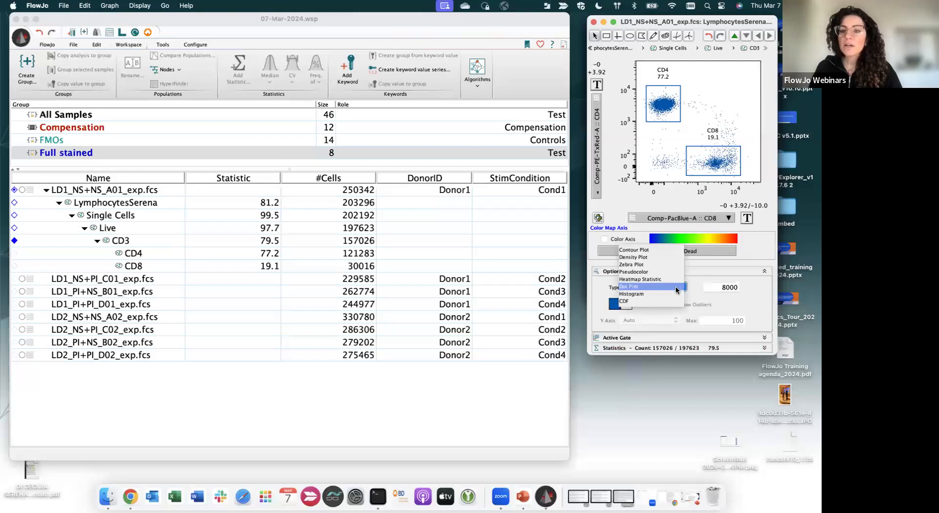
{"action": "left_click", "coordinate": [674, 293]}
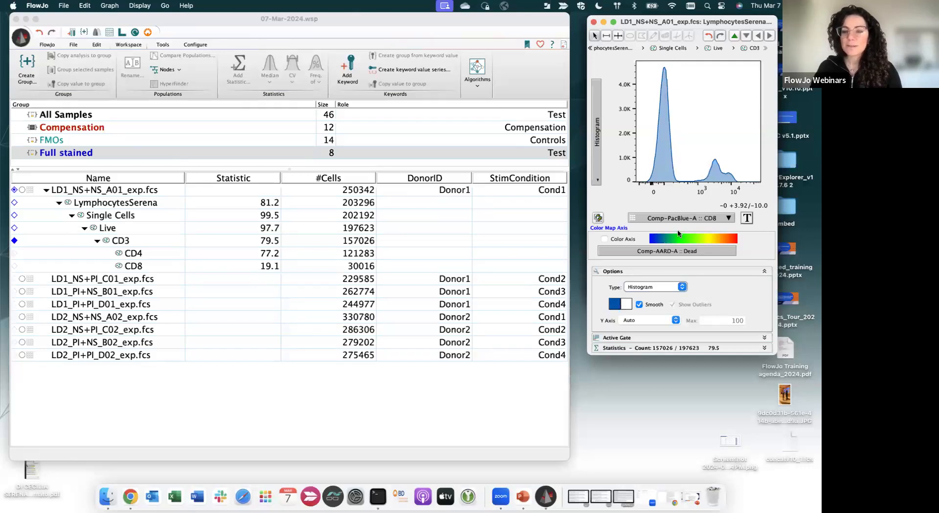
{"action": "left_click", "coordinate": [680, 289]}
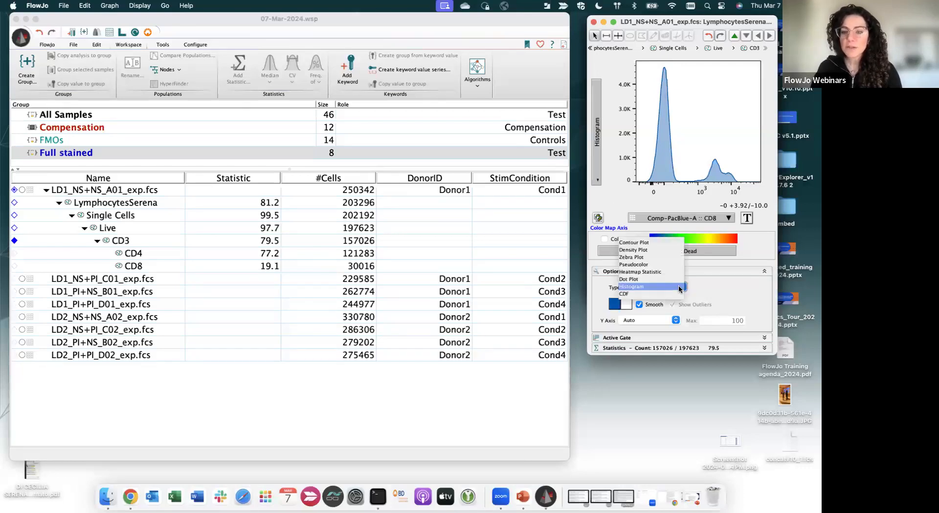
{"action": "left_click", "coordinate": [662, 264]}
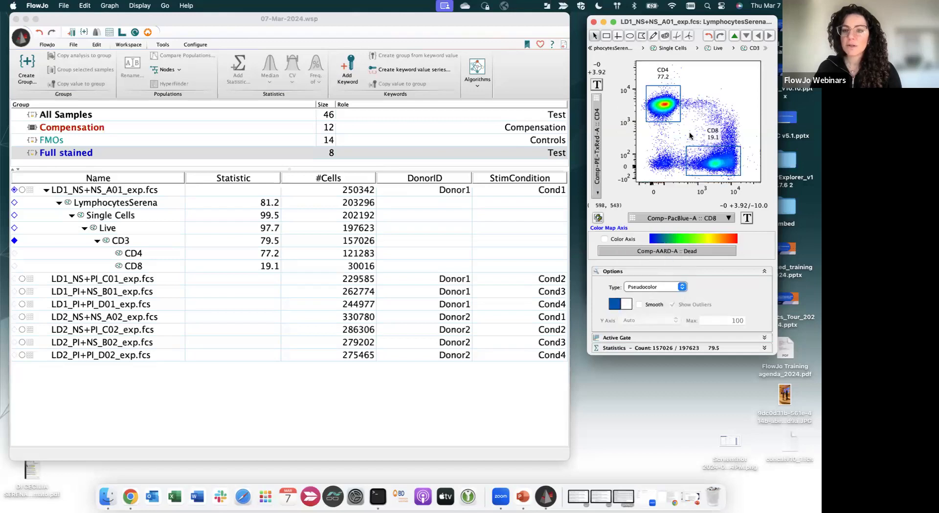
{"action": "left_click", "coordinate": [140, 204]}
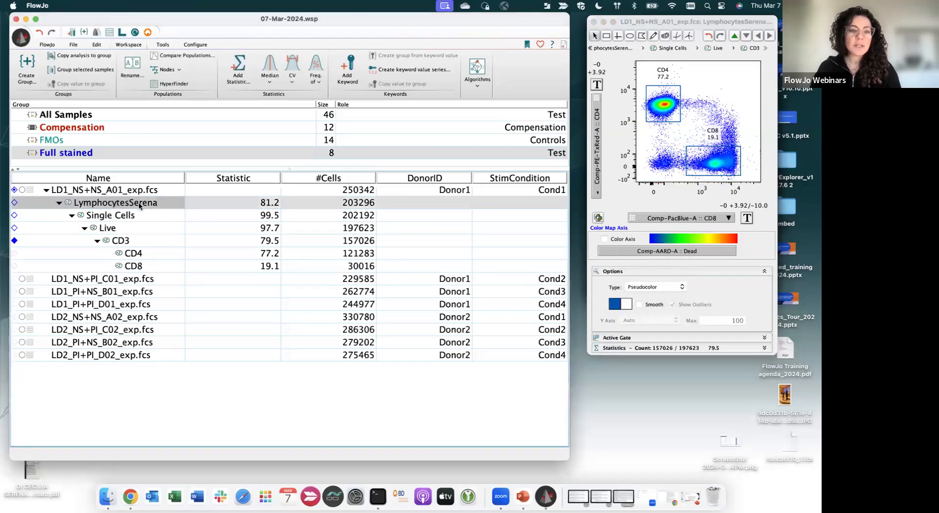
{"action": "left_click", "coordinate": [155, 268], "text": "shift"}
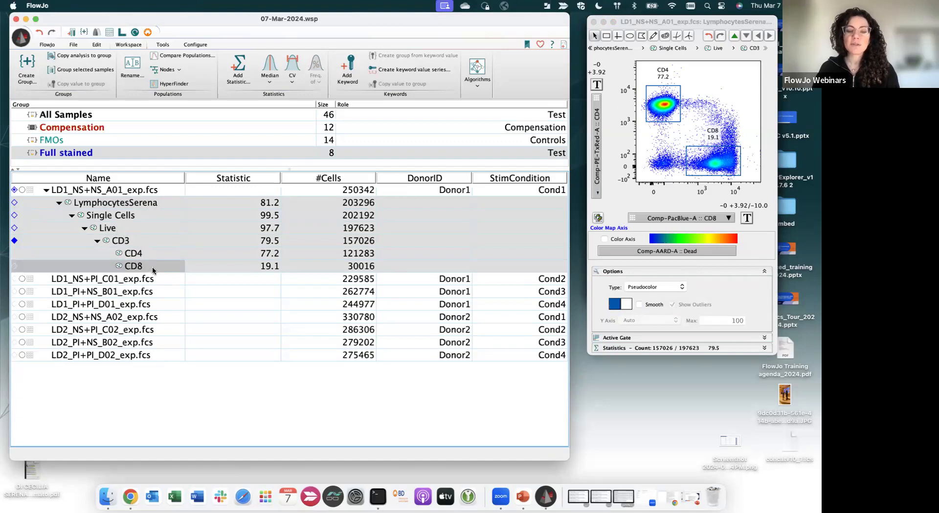
{"action": "left_click", "coordinate": [163, 192]}
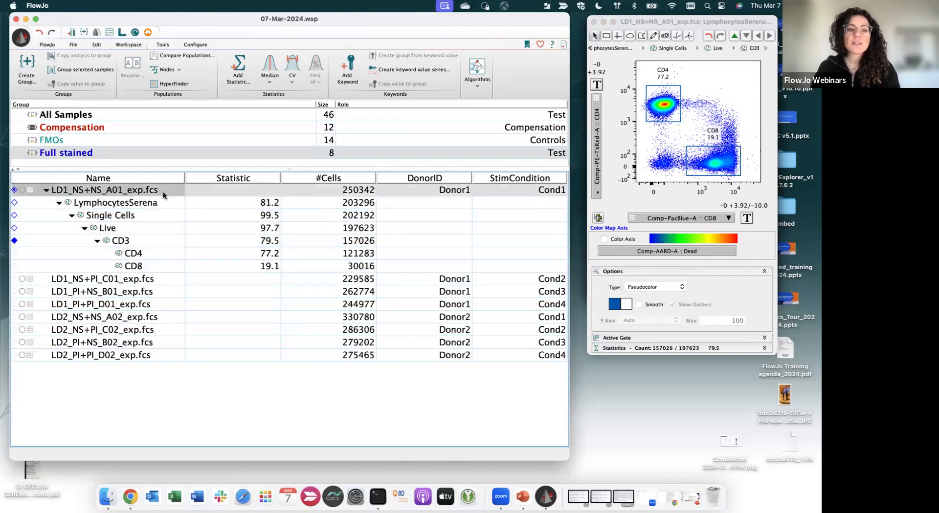
{"action": "left_click", "coordinate": [152, 205]}
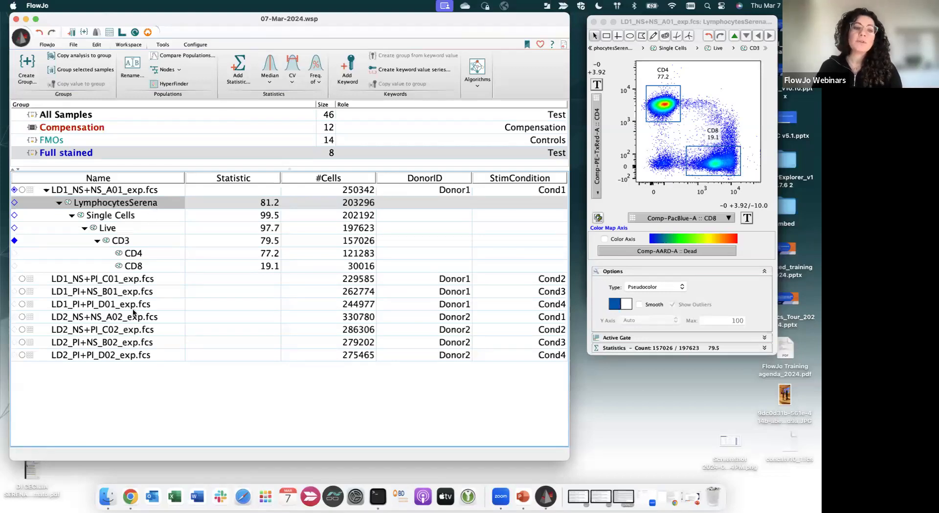
{"action": "left_click", "coordinate": [126, 281]}
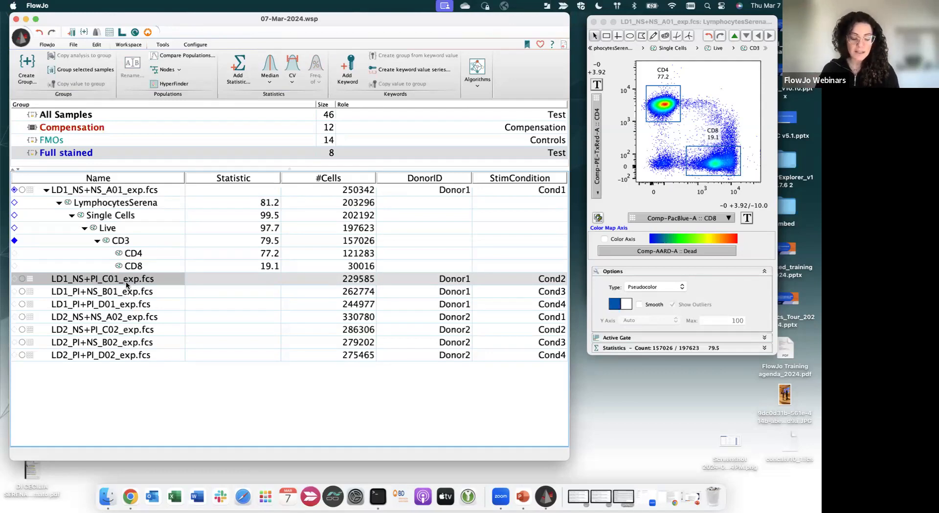
{"action": "left_click", "coordinate": [121, 207]}
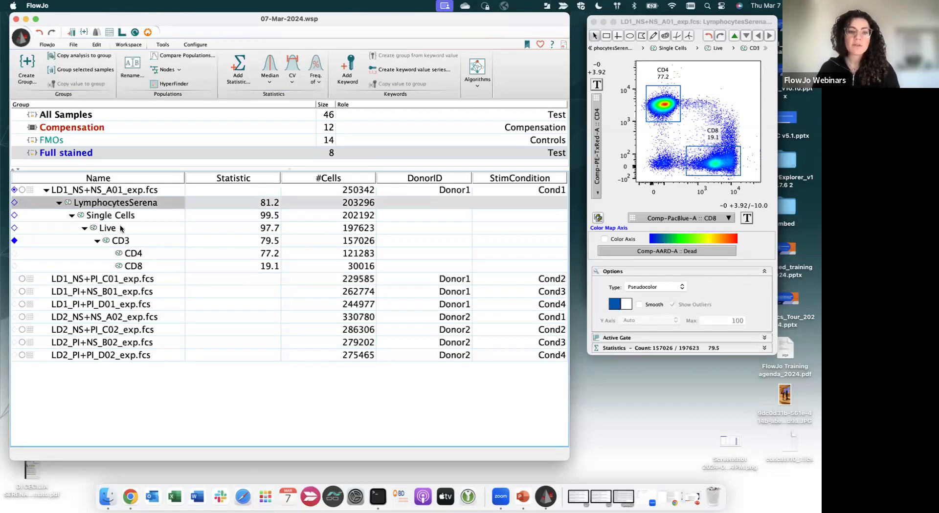
{"action": "left_click", "coordinate": [103, 267]}
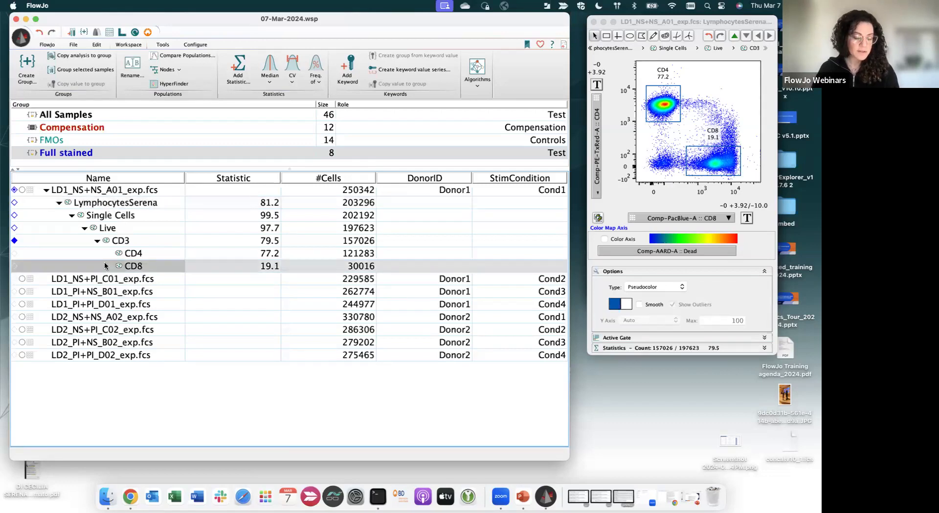
{"action": "right_click", "coordinate": [116, 204]}
Apply the LD1_NS+NS_A01 gating hierarchy, from LymphocytesSerena through CD8, to the whole Full stained group and review its samples.
{"action": "left_click", "coordinate": [91, 206]}
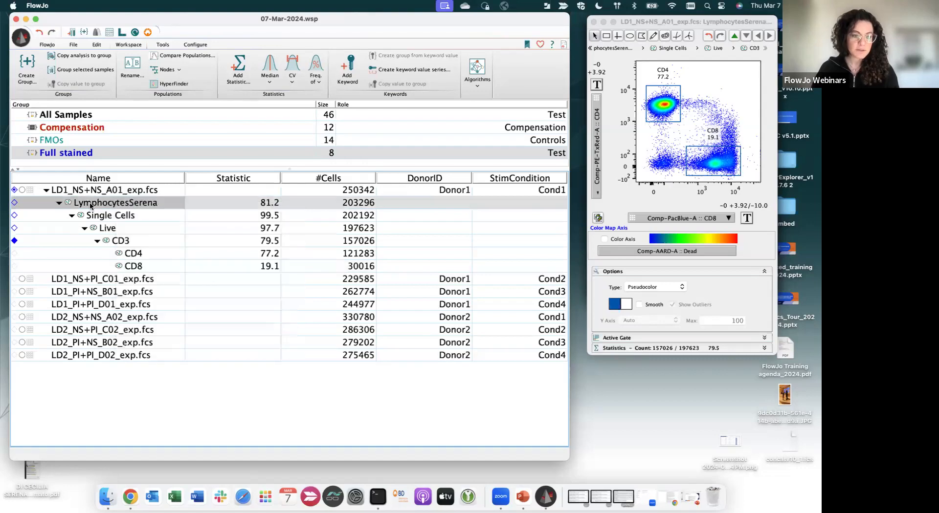
{"action": "left_click", "coordinate": [100, 267], "text": "shift"}
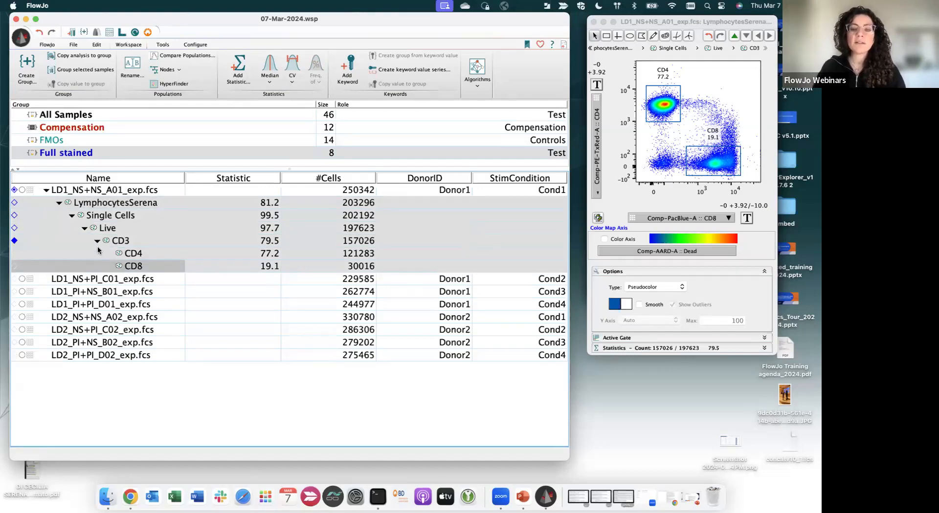
{"action": "left_click", "coordinate": [61, 198]}
{"action": "left_click_drag", "start_coordinate": [61, 199], "coordinate": [63, 153]}
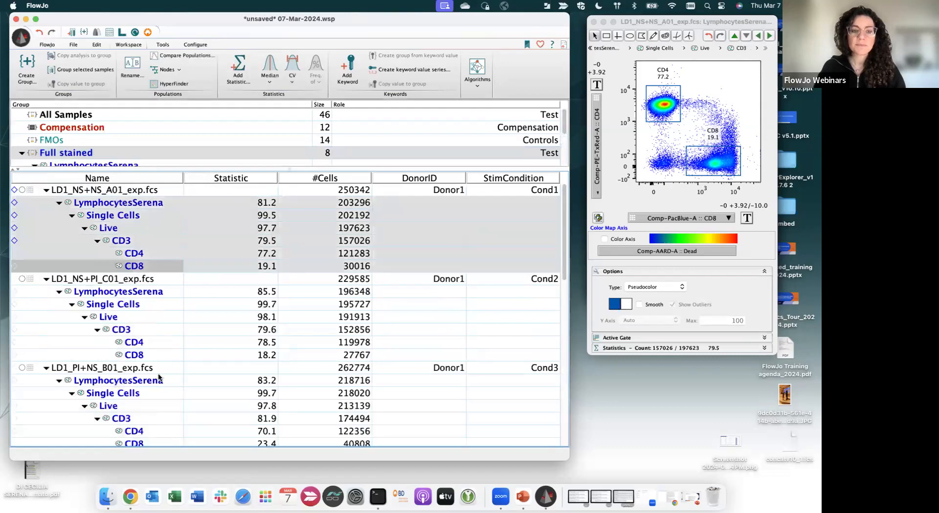
{"action": "scroll", "coordinate": [159, 377], "scroll_direction": "down", "scroll_amount": 10}
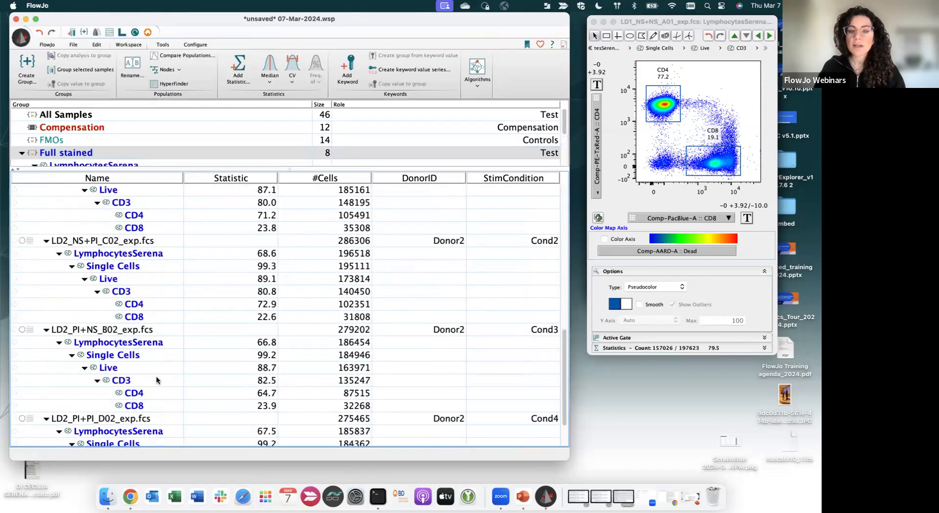
{"action": "scroll", "coordinate": [157, 380], "scroll_direction": "down", "scroll_amount": 2}
{"action": "scroll", "coordinate": [157, 381], "scroll_direction": "up", "scroll_amount": 12}
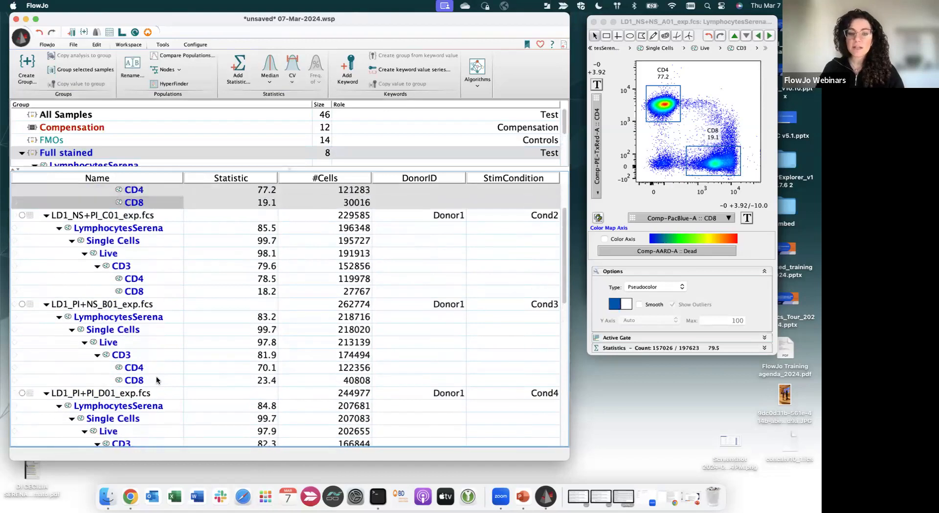
Starting from the LD1_NS+NS_A01 CD3 plot, lower the CD4 gate onto the CD4 cluster in LD1_PI+NS_B01 and LD1_PI+PI_D01.
{"action": "left_click", "coordinate": [141, 191]}
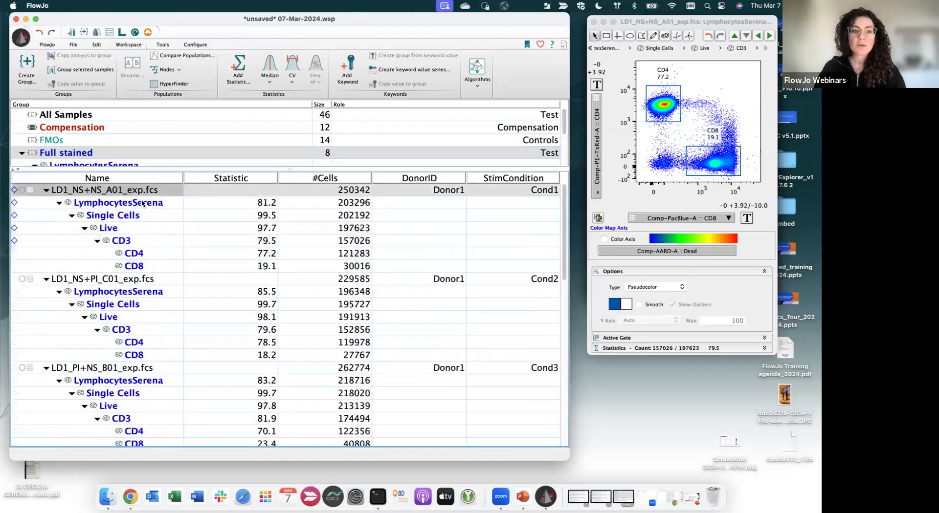
{"action": "left_click", "coordinate": [140, 245]}
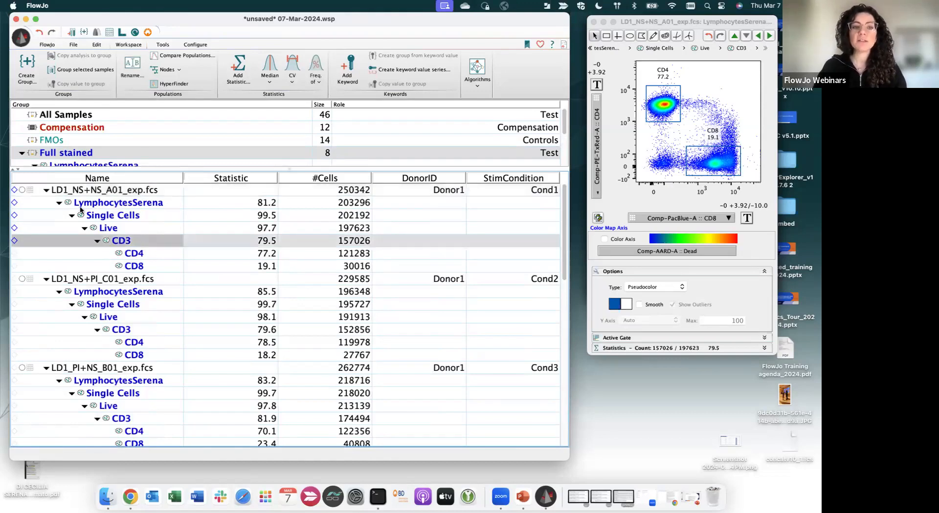
{"action": "double_click", "coordinate": [136, 246]}
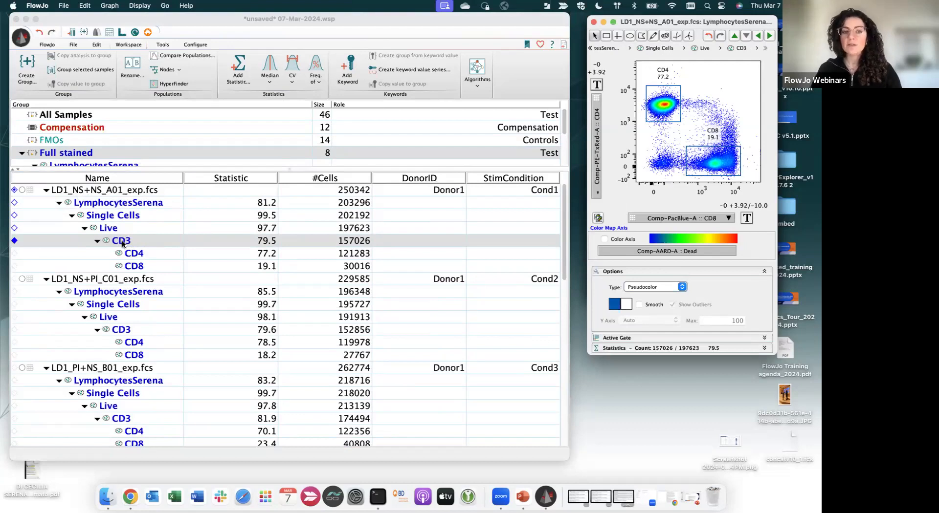
{"action": "left_click", "coordinate": [767, 34]}
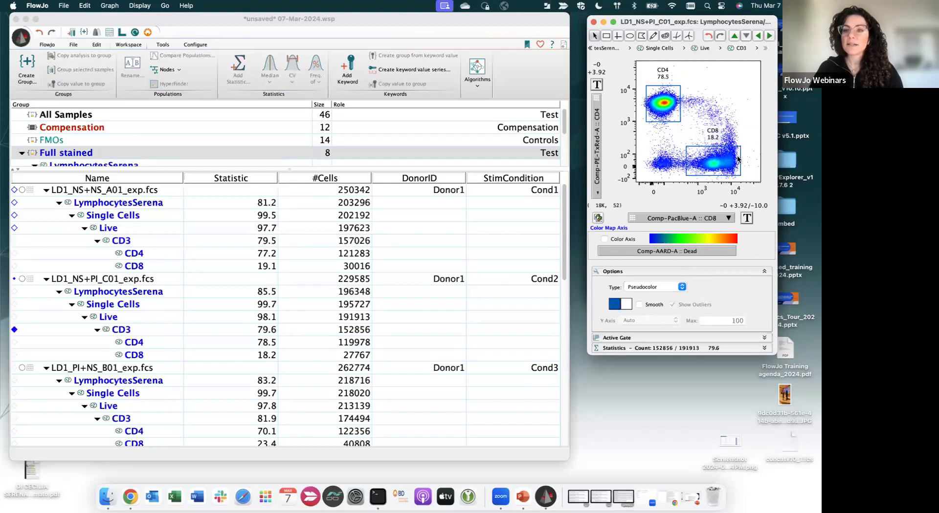
{"action": "left_click", "coordinate": [769, 35]}
{"action": "left_click_drag", "start_coordinate": [667, 103], "coordinate": [664, 114]}
{"action": "left_click", "coordinate": [769, 36]}
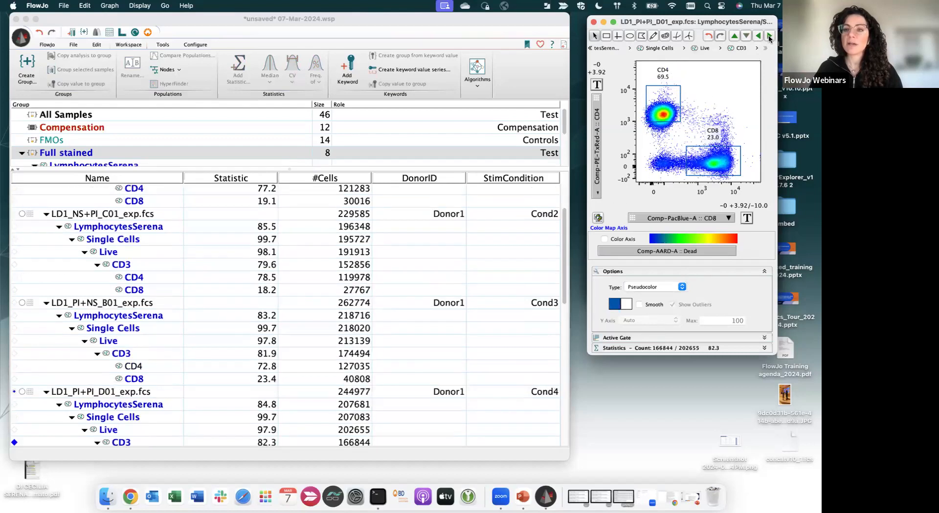
{"action": "left_click_drag", "start_coordinate": [669, 110], "coordinate": [666, 117]}
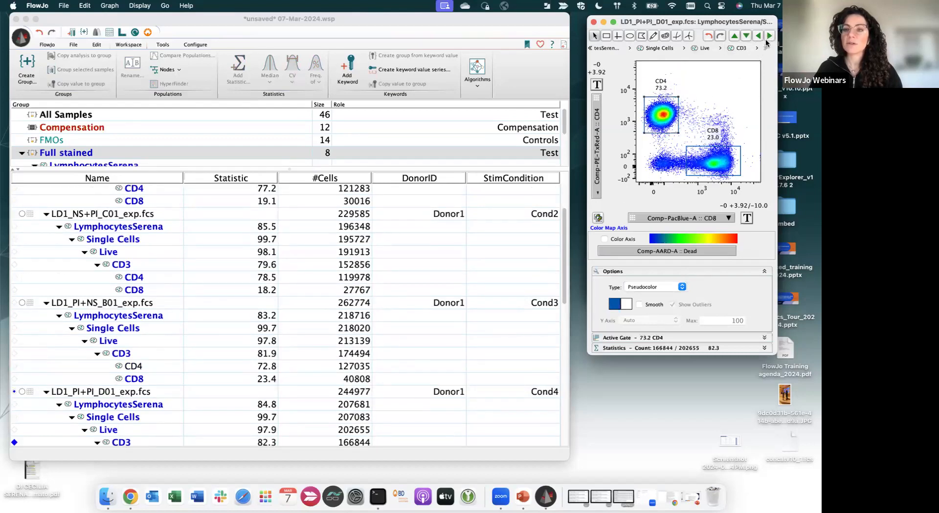
Go on to the LD2_PI+NS_B02 CD3 plot and lower its CD4 gate so it encloses the CD4 cluster.
{"action": "left_click", "coordinate": [769, 36]}
{"action": "left_click", "coordinate": [769, 36]}
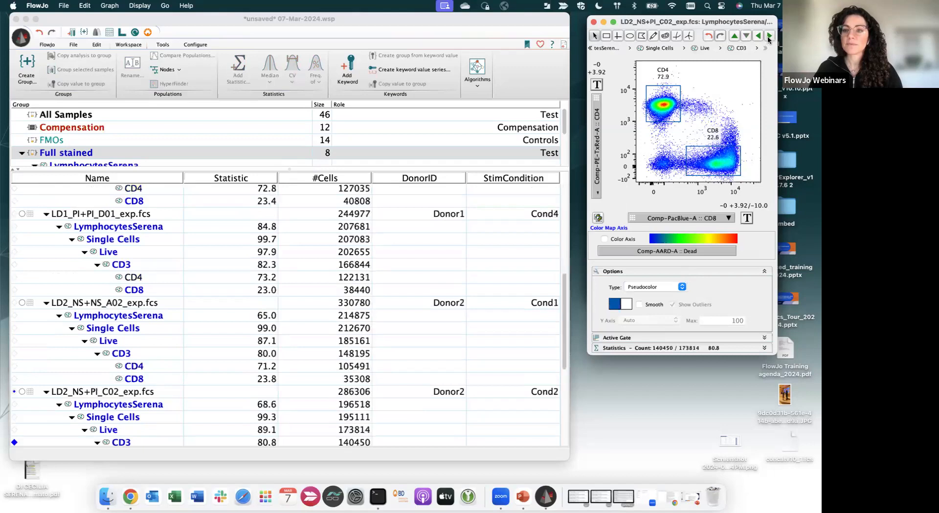
{"action": "left_click", "coordinate": [769, 36]}
{"action": "left_click_drag", "start_coordinate": [663, 108], "coordinate": [663, 120]}
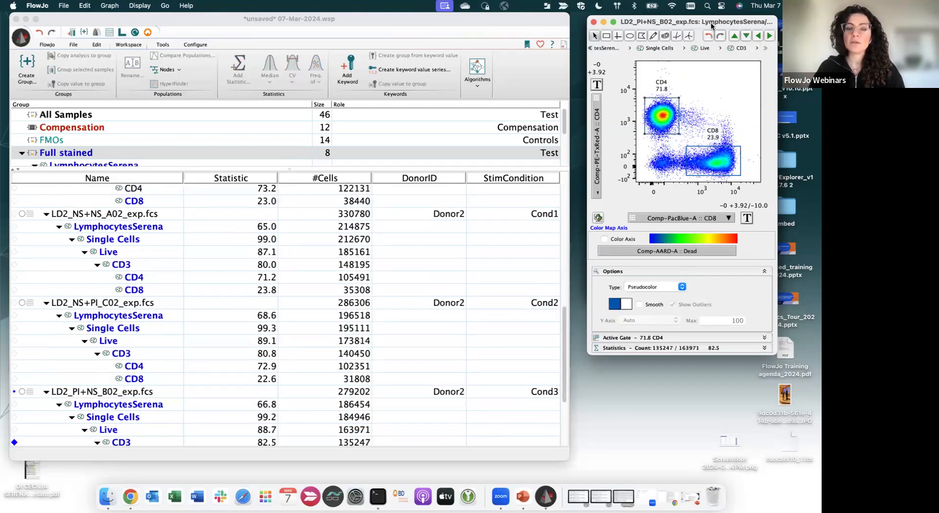
Enlarge the group area to show the full gating tree of the Full stained group, and close the graph window.
{"action": "scroll", "coordinate": [120, 253], "scroll_direction": "up", "scroll_amount": 10}
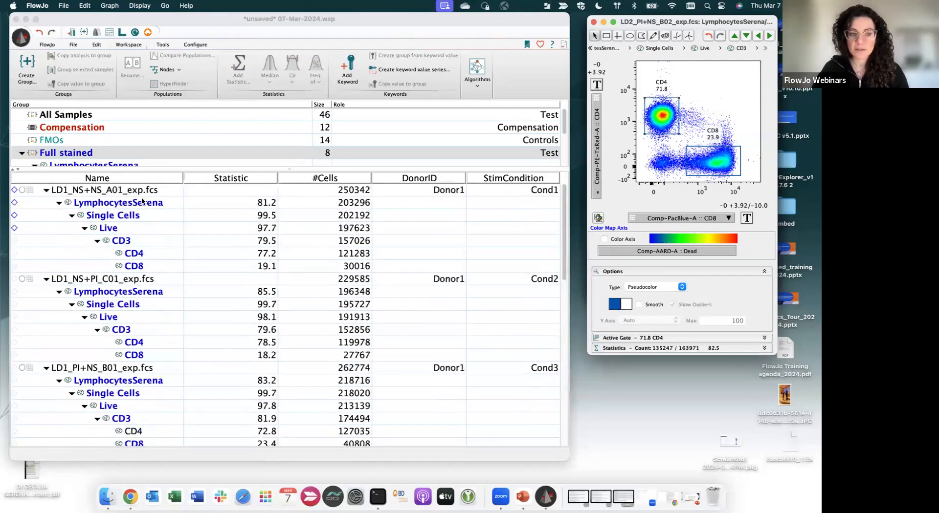
{"action": "left_click", "coordinate": [139, 186]}
{"action": "left_click_drag", "start_coordinate": [140, 186], "coordinate": [135, 243]}
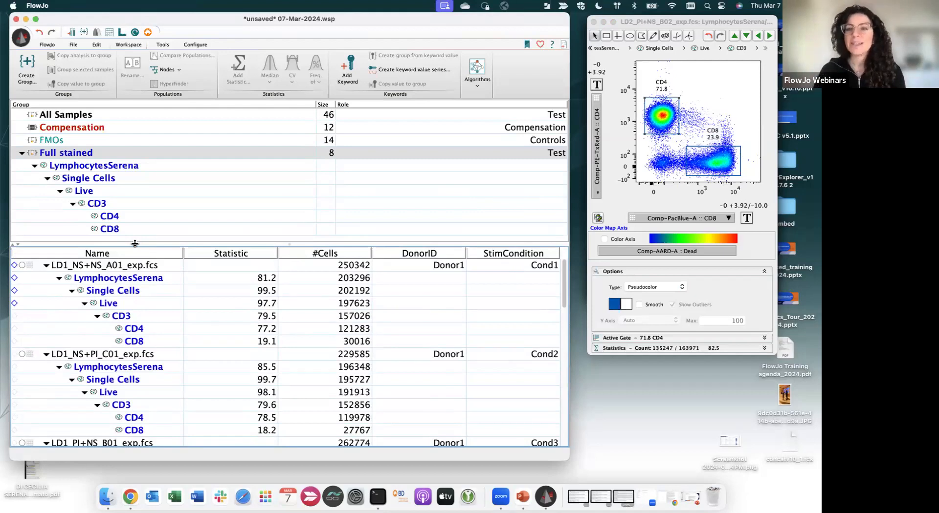
{"action": "left_click", "coordinate": [686, 22]}
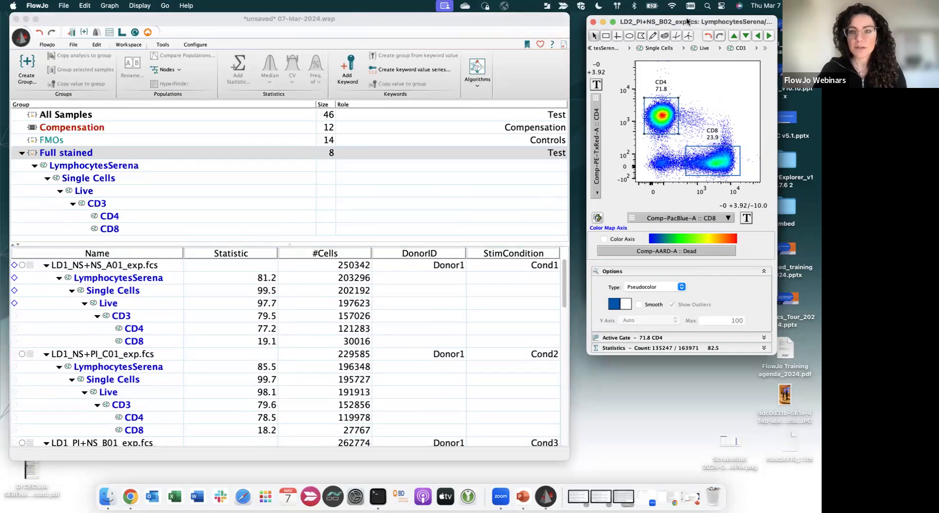
{"action": "key", "text": "super+w"}
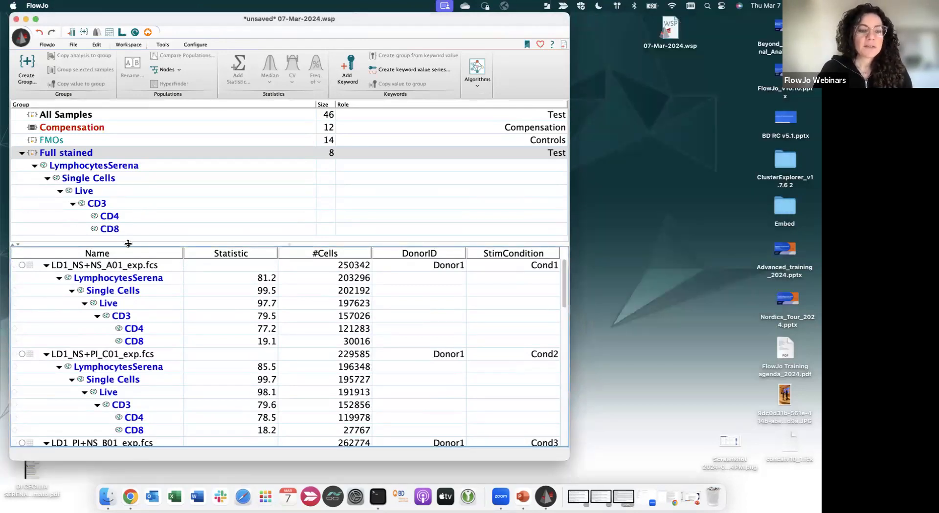
Copy the LD1_NS+NS_A01 gating hierarchy, from LymphocytesSerena through CD8, onto the FMOs group and review its samples.
{"action": "left_click_drag", "start_coordinate": [129, 244], "coordinate": [134, 211]}
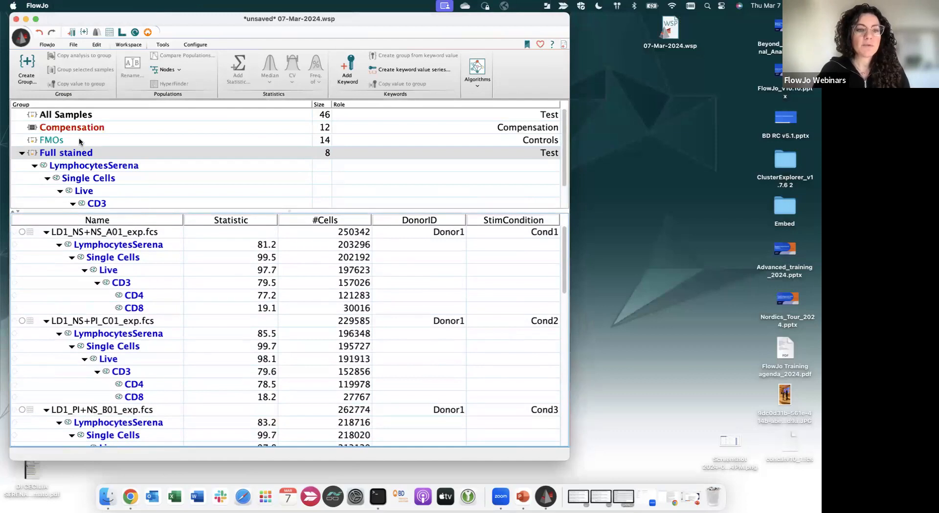
{"action": "left_click", "coordinate": [80, 141]}
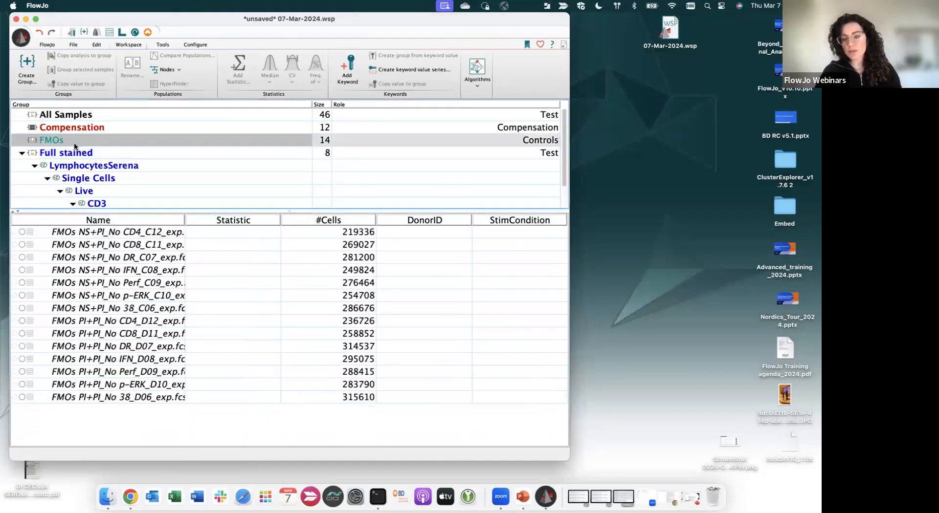
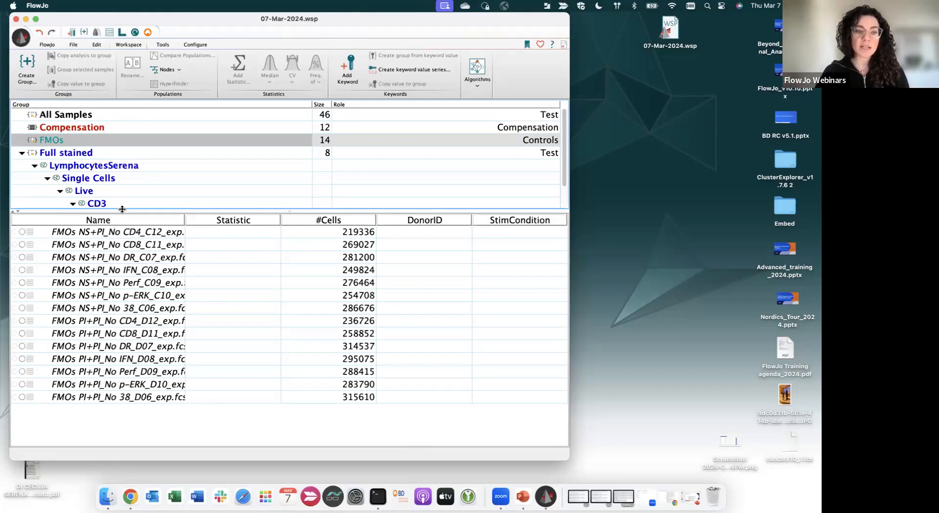
{"action": "left_click_drag", "start_coordinate": [119, 209], "coordinate": [119, 242]}
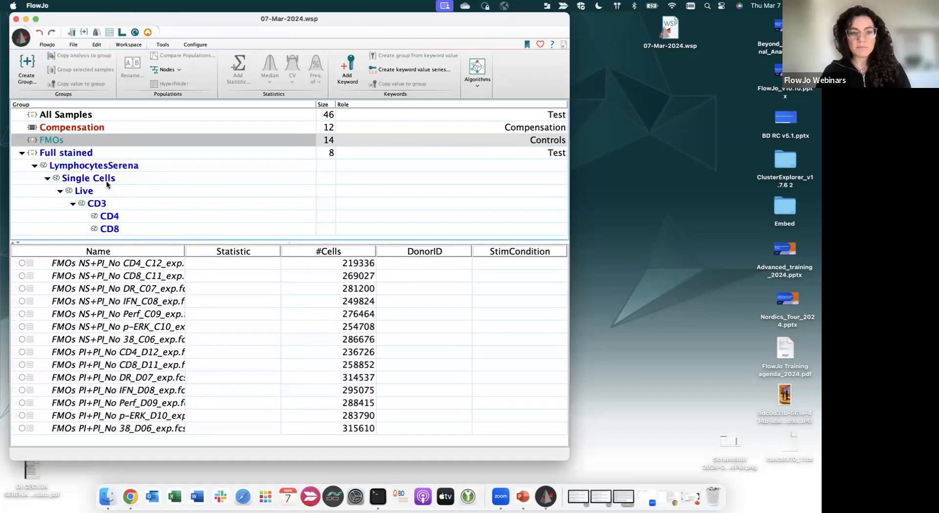
{"action": "left_click", "coordinate": [84, 156]}
{"action": "left_click", "coordinate": [114, 277]}
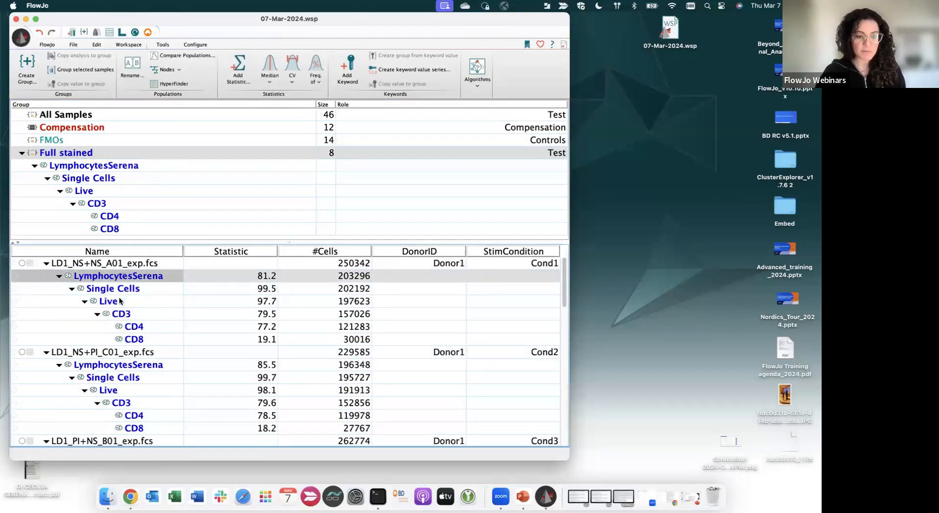
{"action": "left_click", "coordinate": [122, 344], "text": "shift"}
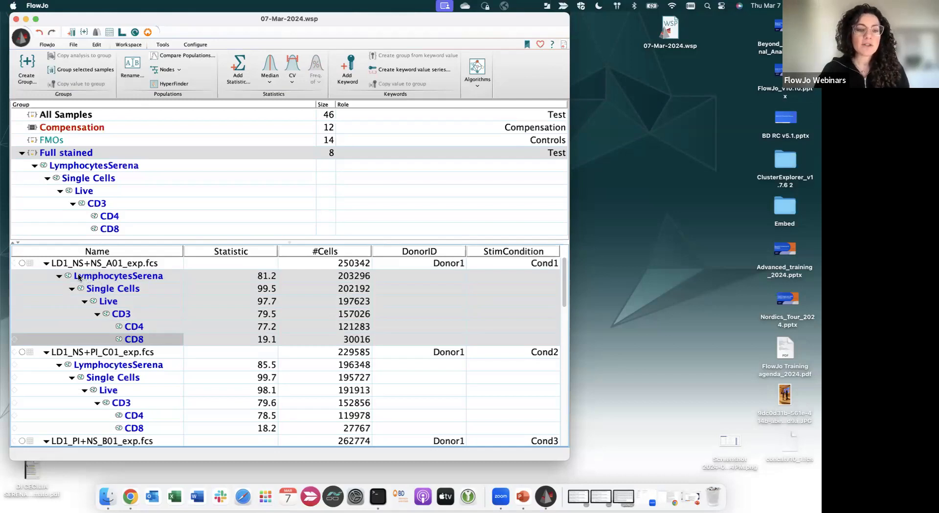
{"action": "left_click_drag", "start_coordinate": [78, 277], "coordinate": [75, 142]}
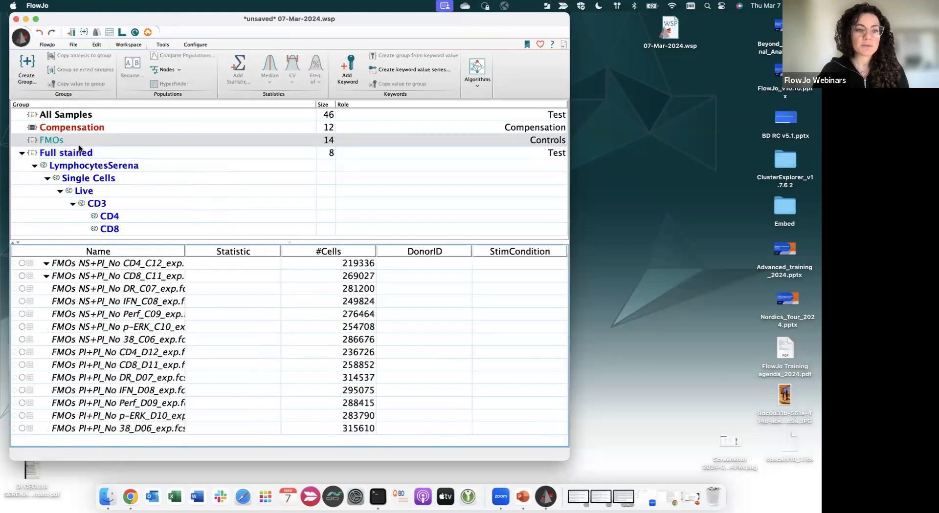
{"action": "scroll", "coordinate": [106, 404], "scroll_direction": "down", "scroll_amount": 5}
{"action": "scroll", "coordinate": [107, 404], "scroll_direction": "down", "scroll_amount": 13}
{"action": "scroll", "coordinate": [107, 403], "scroll_direction": "up", "scroll_amount": 13}
{"action": "scroll", "coordinate": [107, 404], "scroll_direction": "up", "scroll_amount": 5}
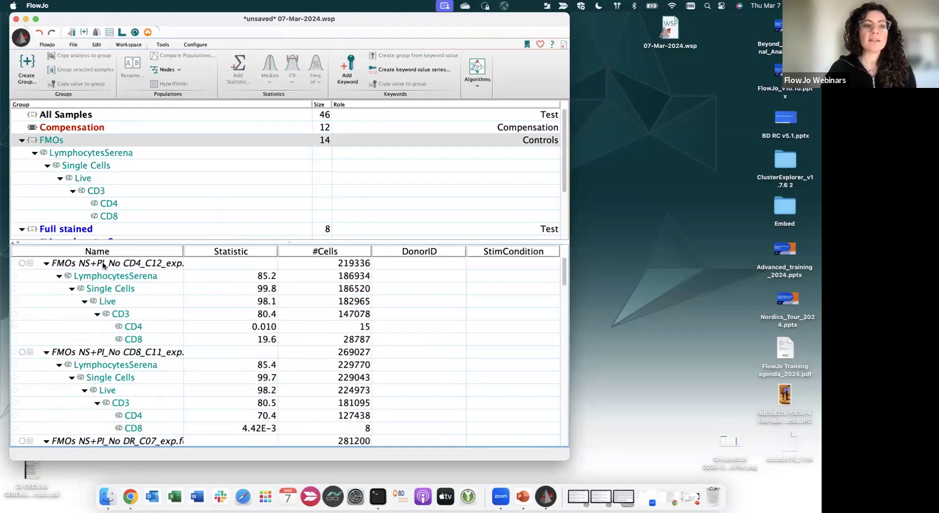
Collapse all sample hierarchies in the FMOs group, and expand only the FMOs NS+PI_No IFN_C08 sample.
{"action": "left_click", "coordinate": [97, 45]}
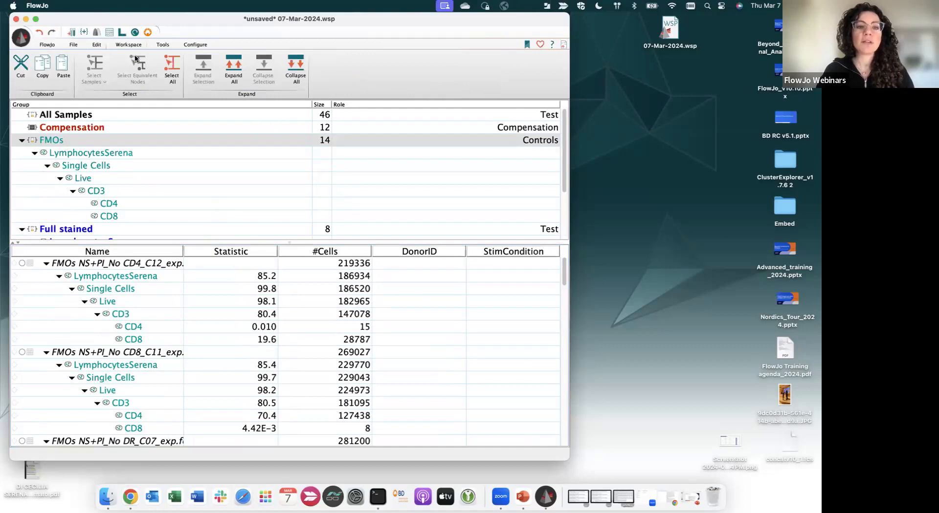
{"action": "left_click", "coordinate": [296, 68]}
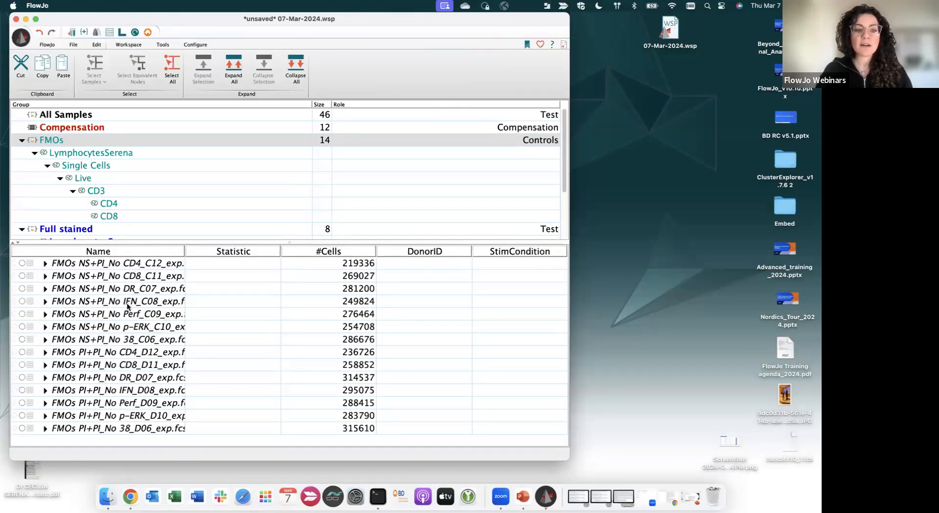
{"action": "left_click", "coordinate": [48, 302]}
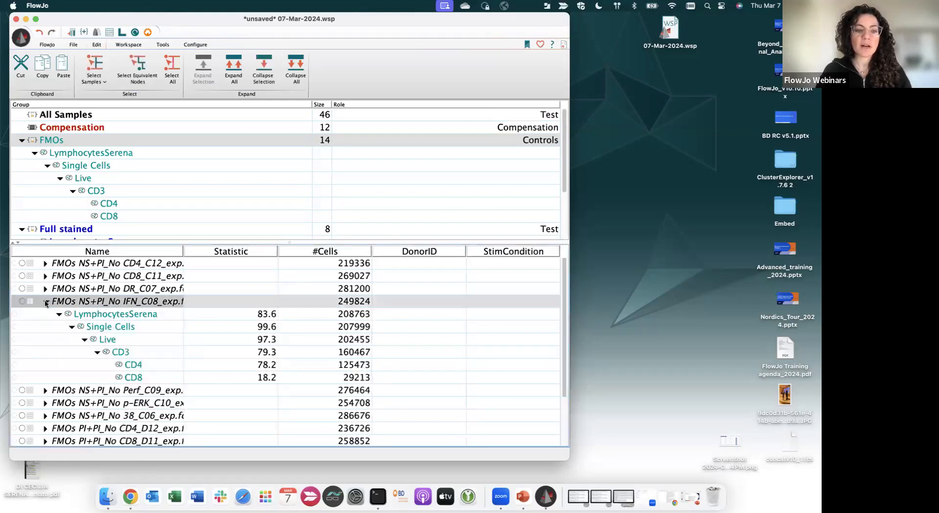
Open the CD8 plot of the FMOs NS+PI_No IFN_C08 sample and show CD8 on the Y axis against IFNg on the X axis.
{"action": "double_click", "coordinate": [151, 376]}
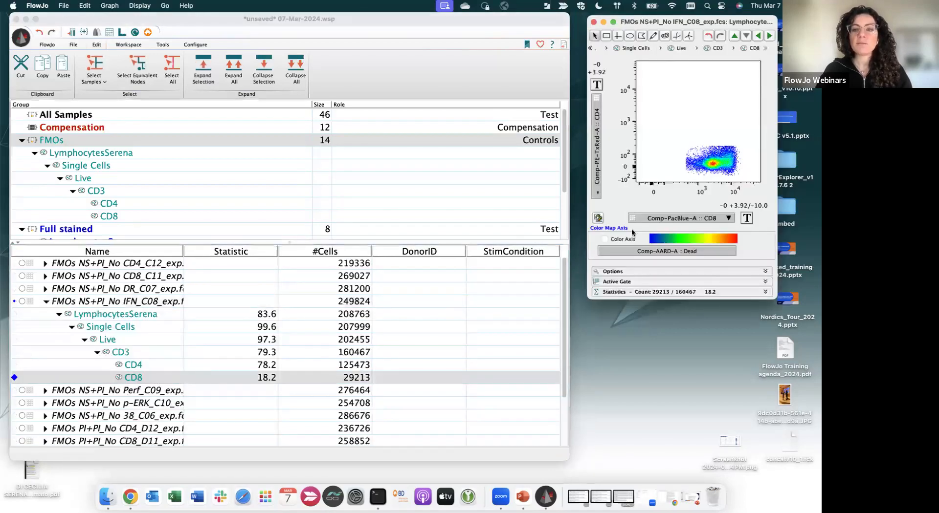
{"action": "left_click", "coordinate": [598, 143]}
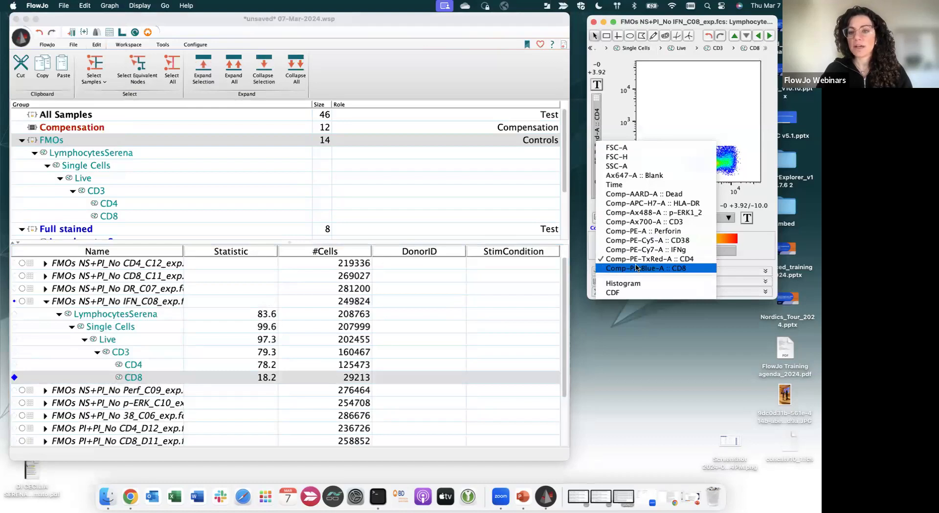
{"action": "left_click", "coordinate": [641, 268]}
{"action": "left_click", "coordinate": [678, 219]}
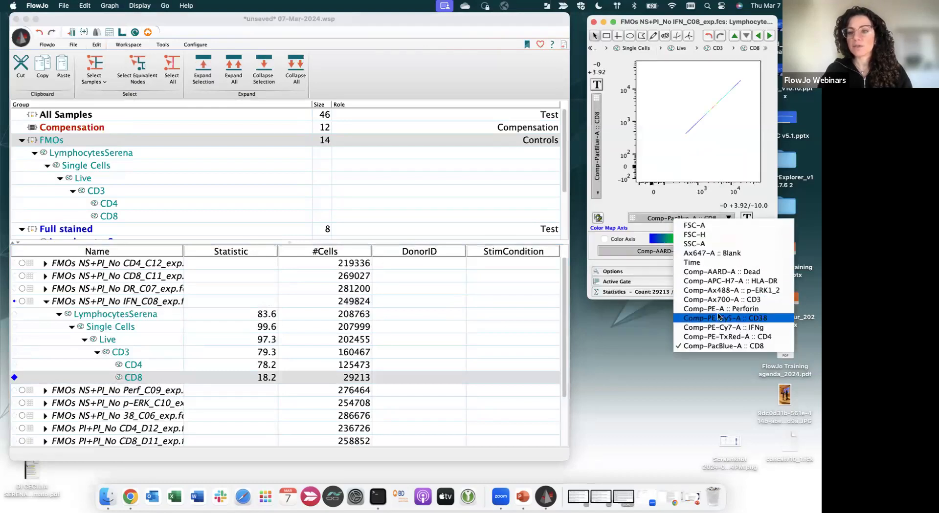
{"action": "left_click", "coordinate": [718, 328]}
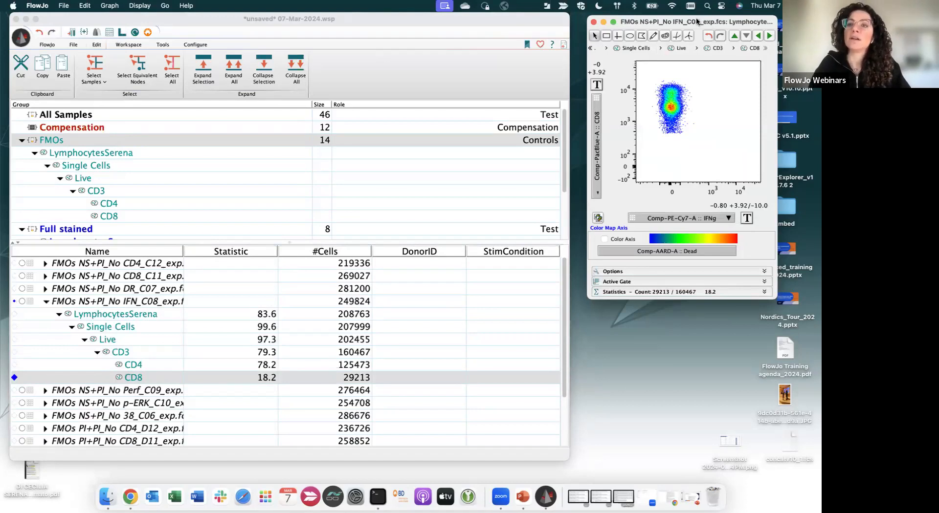
{"action": "left_click_drag", "start_coordinate": [697, 20], "coordinate": [692, 22]}
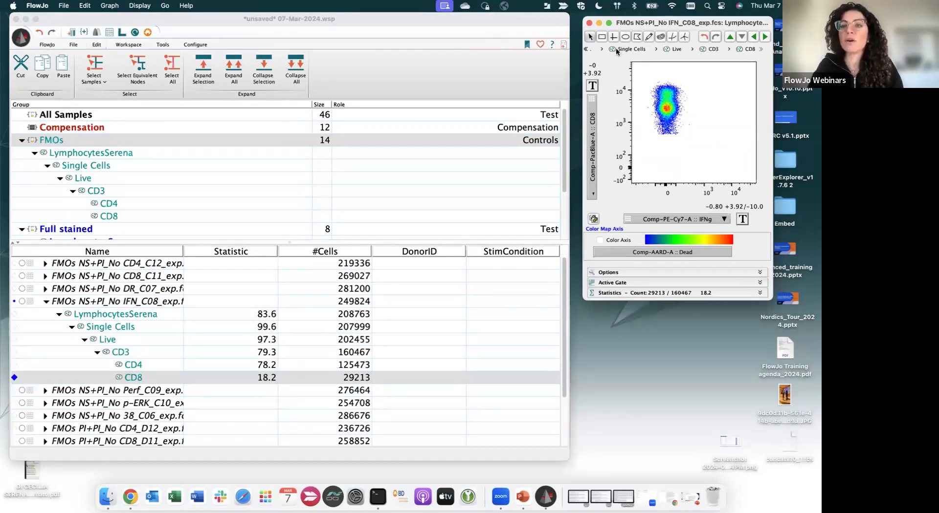
Draw a tall rectangular gate over the empty IFNg-positive area beside the CD8 cluster and name it IFNg.
{"action": "mouse_move", "coordinate": [609, 44]}
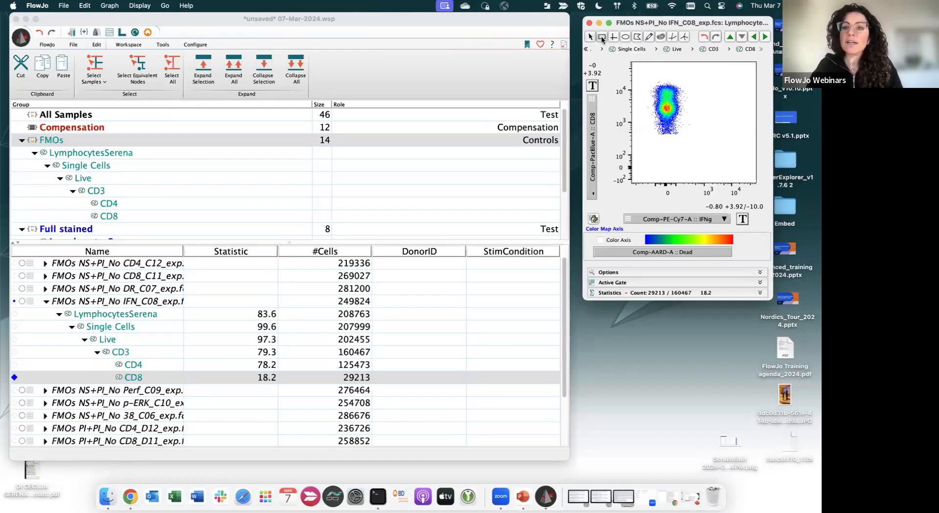
{"action": "left_click_drag", "start_coordinate": [691, 67], "coordinate": [672, 196]}
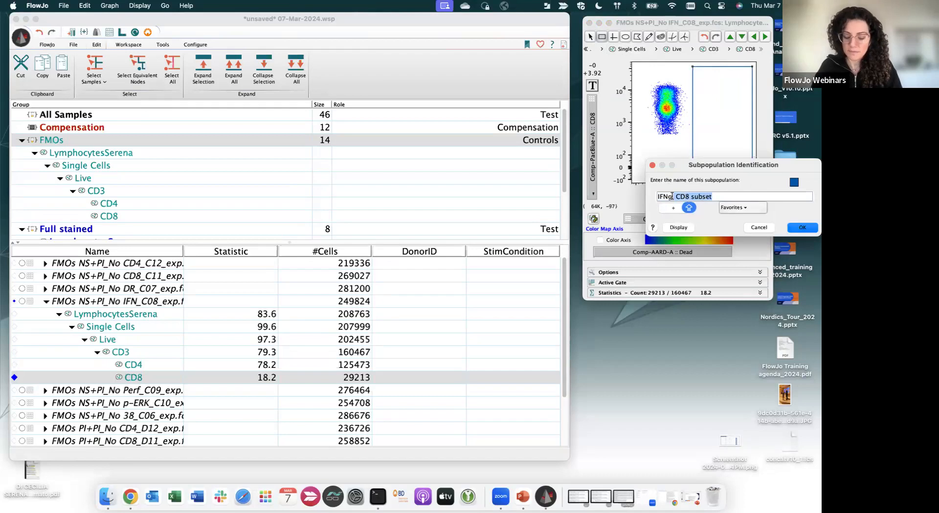
{"action": "key", "text": "BackSpace"}
{"action": "key", "text": "Return"}
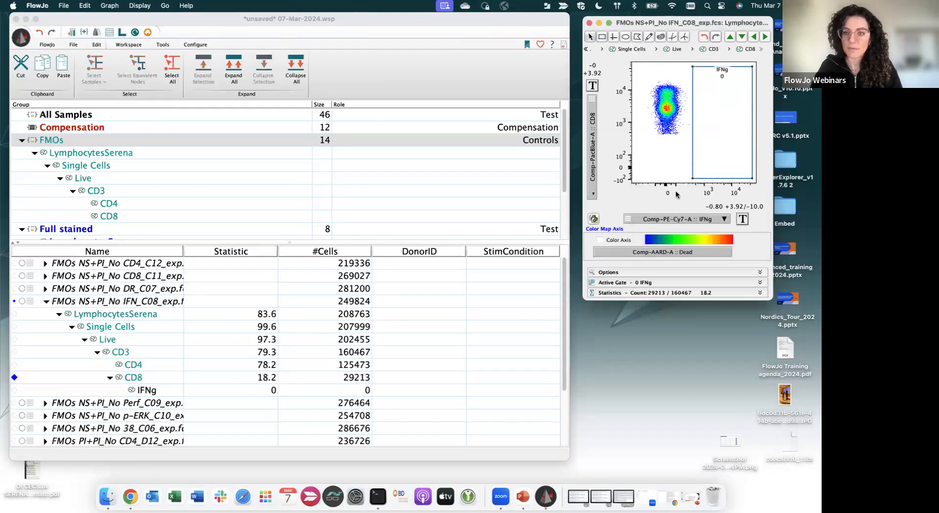
Copy the IFNg gate of the FMOs NS+PI_No IFN_C08 sample to the whole FMOs group.
{"action": "left_click", "coordinate": [153, 392]}
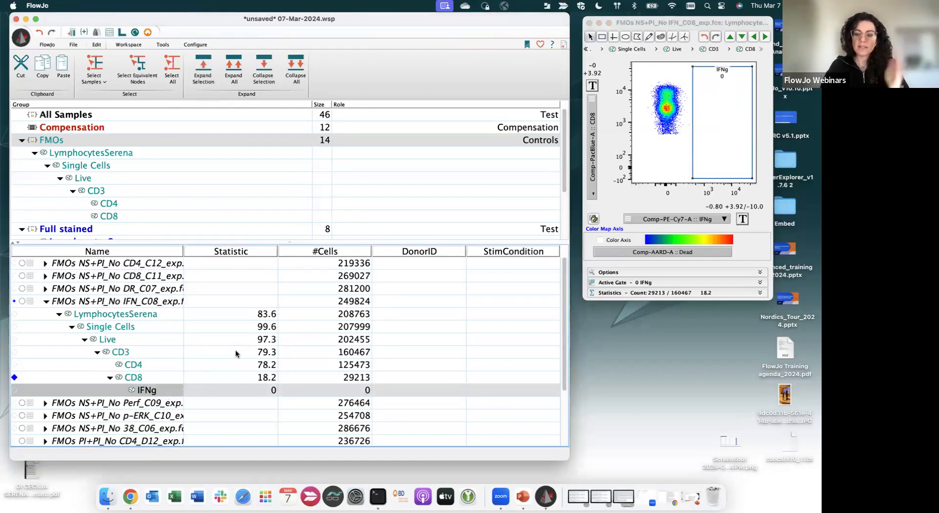
{"action": "right_click", "coordinate": [160, 388]}
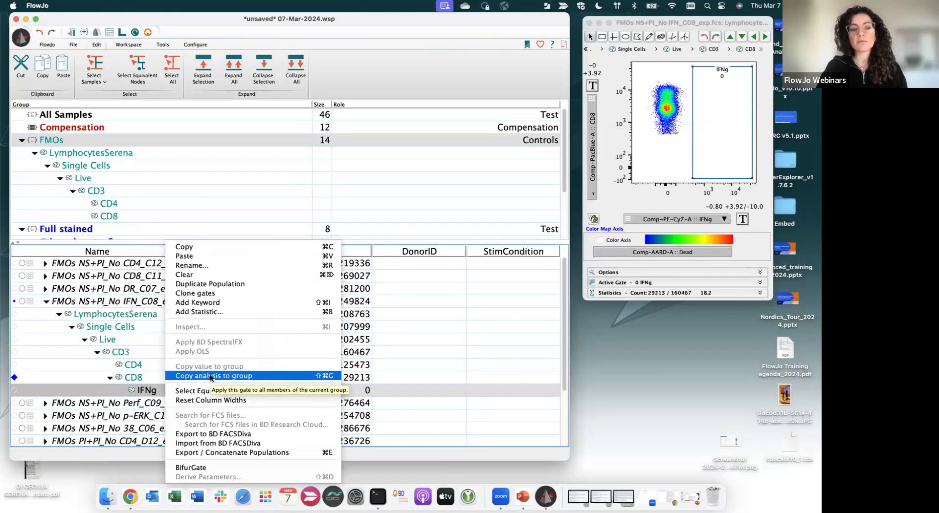
{"action": "left_click", "coordinate": [212, 378]}
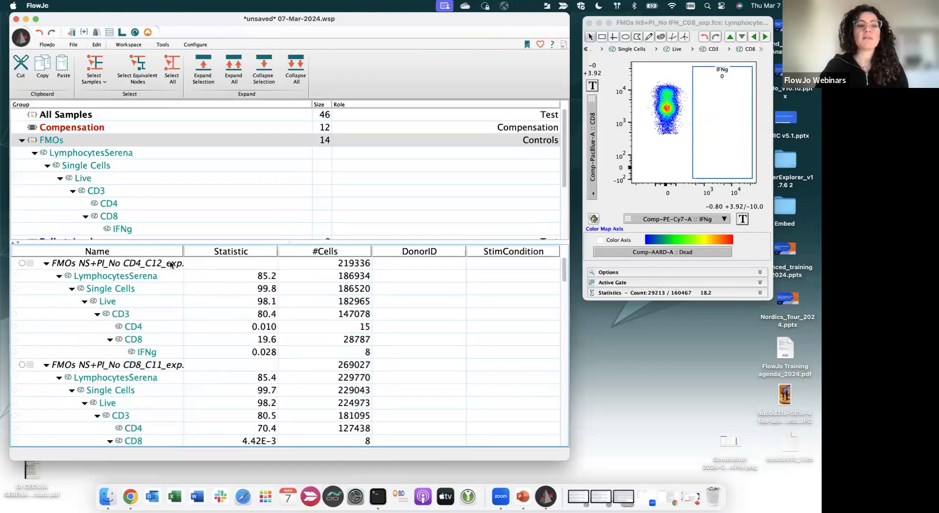
Collapse the FMOs group's gating tree and copy the IFNg gate from the FMOs NS+PI_No CD4_C12 sample under CD8 in the Full stained group.
{"action": "mouse_move", "coordinate": [162, 260]}
{"action": "left_mouse_down"}
{"action": "mouse_move", "coordinate": [162, 316]}
{"action": "mouse_move", "coordinate": [163, 247]}
{"action": "left_mouse_up"}
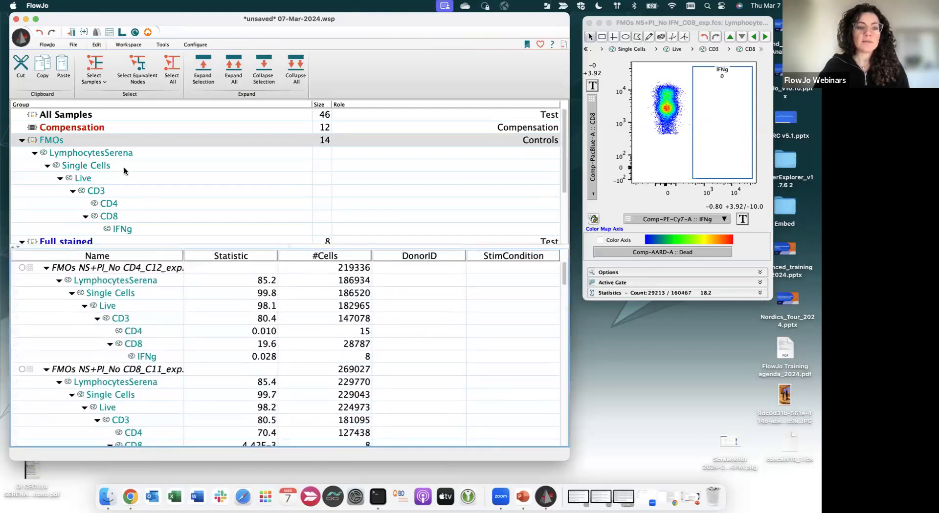
{"action": "left_click_drag", "start_coordinate": [141, 246], "coordinate": [140, 311]}
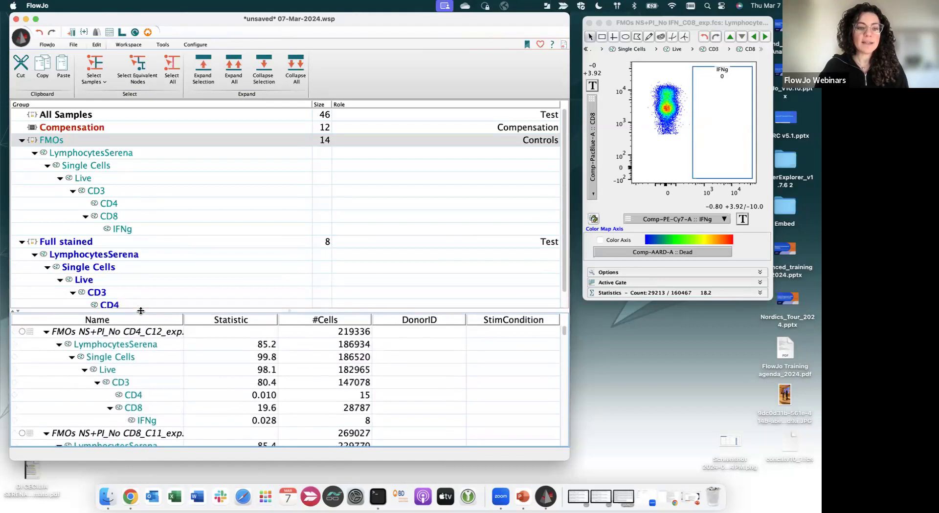
{"action": "left_click", "coordinate": [22, 140]}
{"action": "left_click_drag", "start_coordinate": [157, 311], "coordinate": [157, 242]}
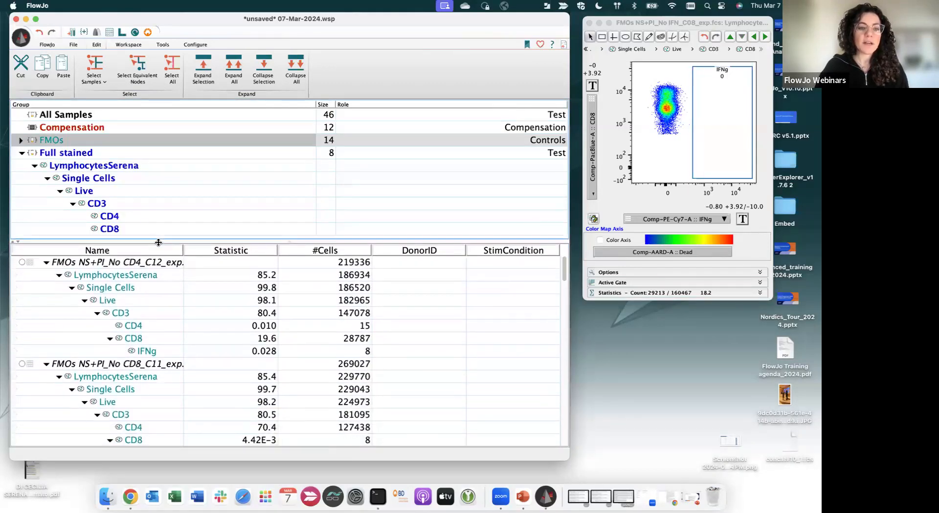
{"action": "left_click", "coordinate": [159, 351]}
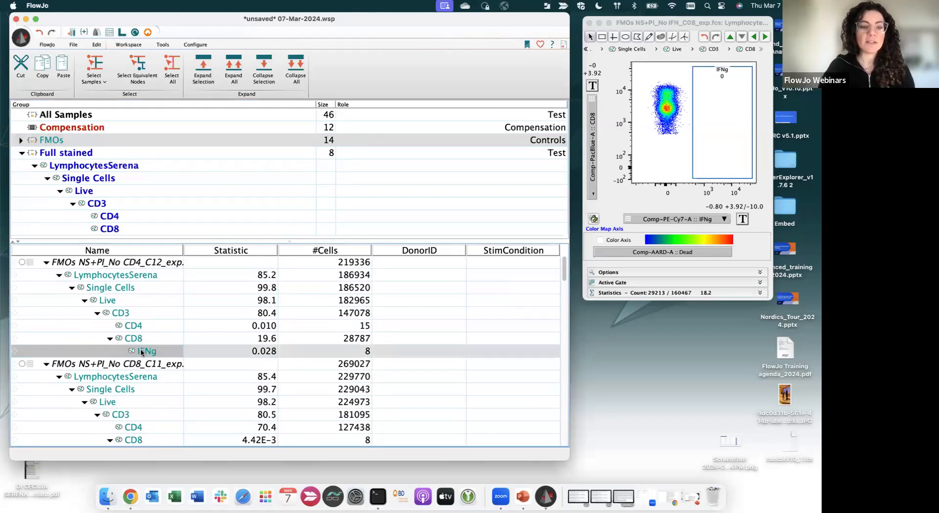
{"action": "left_click_drag", "start_coordinate": [141, 352], "coordinate": [154, 258]}
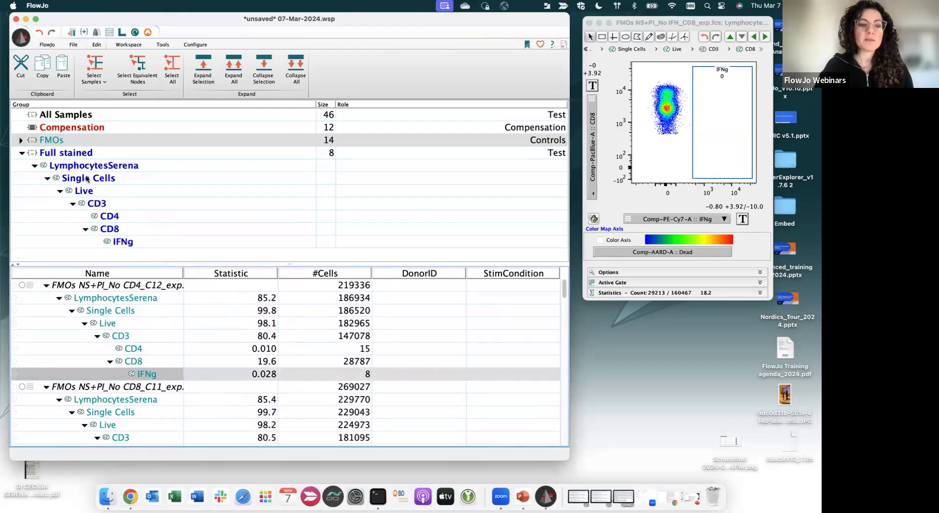
List the Full stained samples and open the LD1_NS+NS_A01 CD8 plot with CD8 on the Y axis against IFNg on the X axis.
{"action": "left_click", "coordinate": [69, 154]}
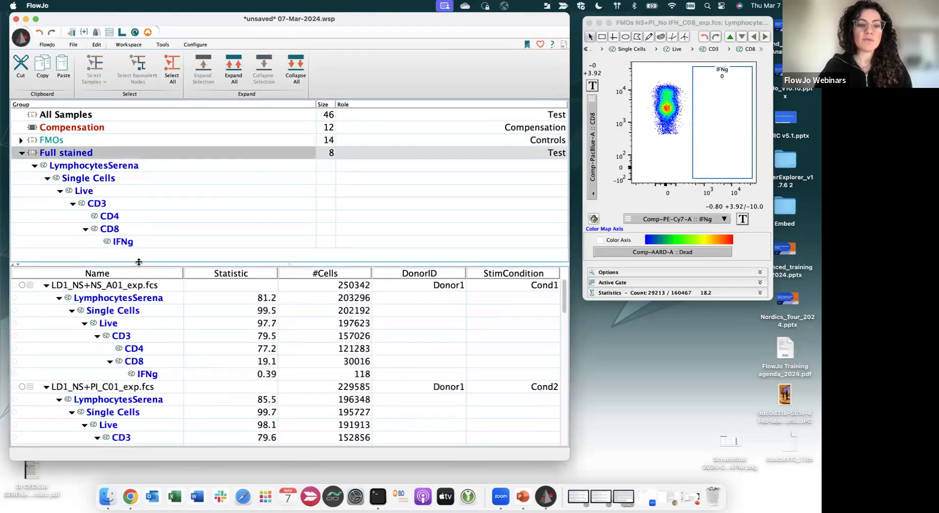
{"action": "left_click_drag", "start_coordinate": [140, 264], "coordinate": [140, 241]}
{"action": "left_click", "coordinate": [147, 342]}
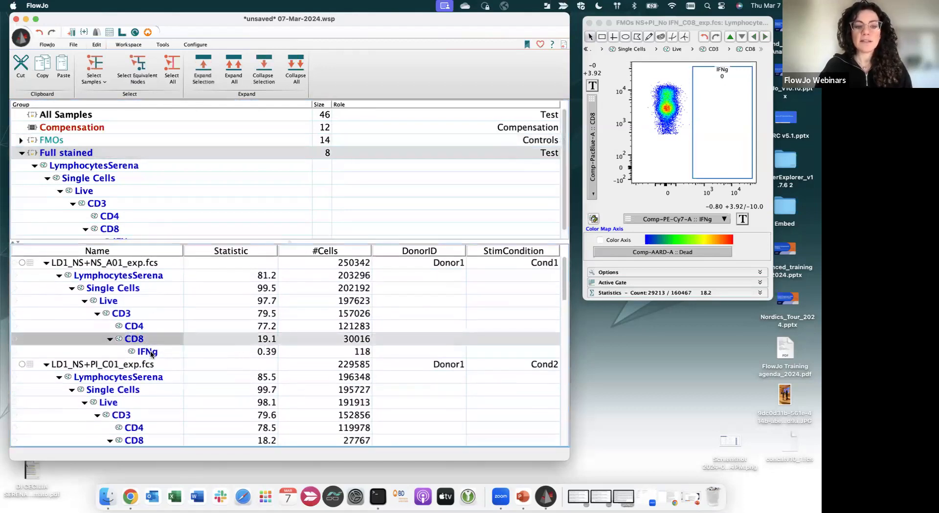
{"action": "scroll", "coordinate": [150, 352], "scroll_direction": "down", "scroll_amount": 3}
{"action": "scroll", "coordinate": [149, 349], "scroll_direction": "up", "scroll_amount": 3}
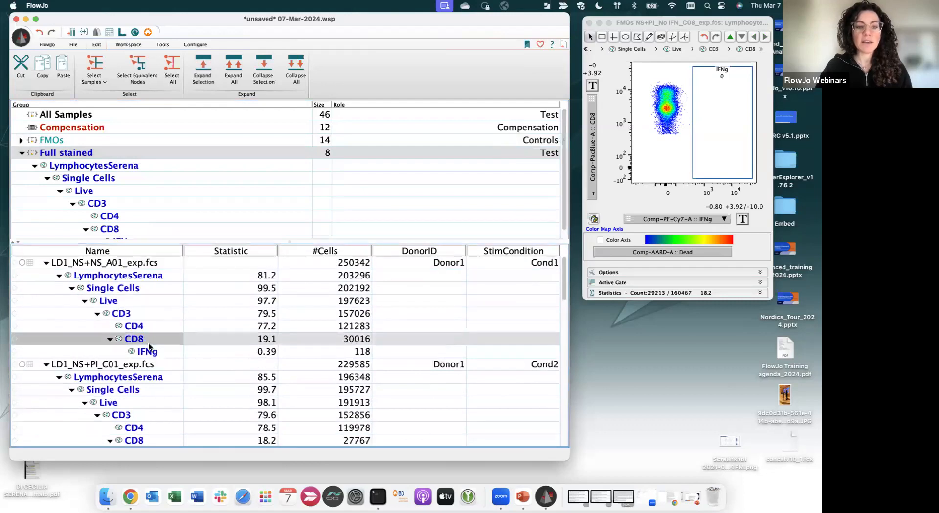
{"action": "double_click", "coordinate": [148, 338]}
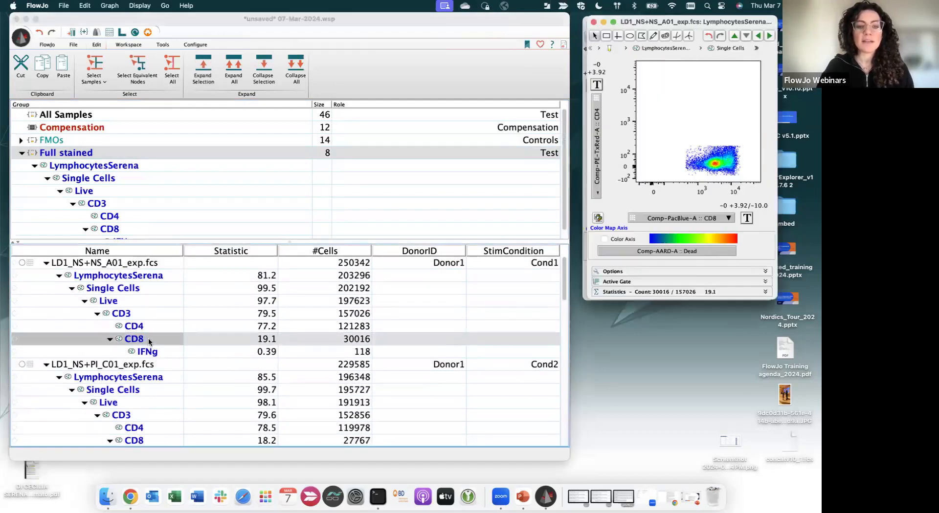
{"action": "left_click", "coordinate": [597, 121]}
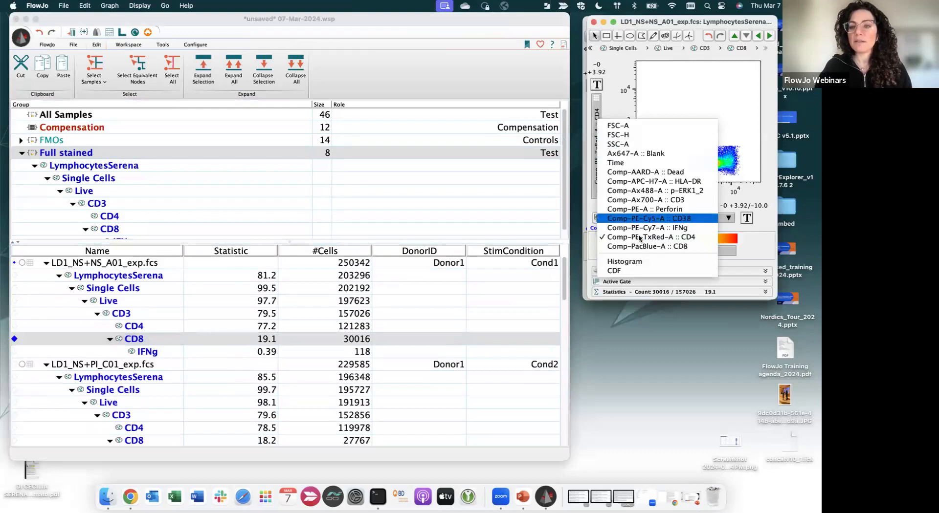
{"action": "left_click", "coordinate": [645, 246]}
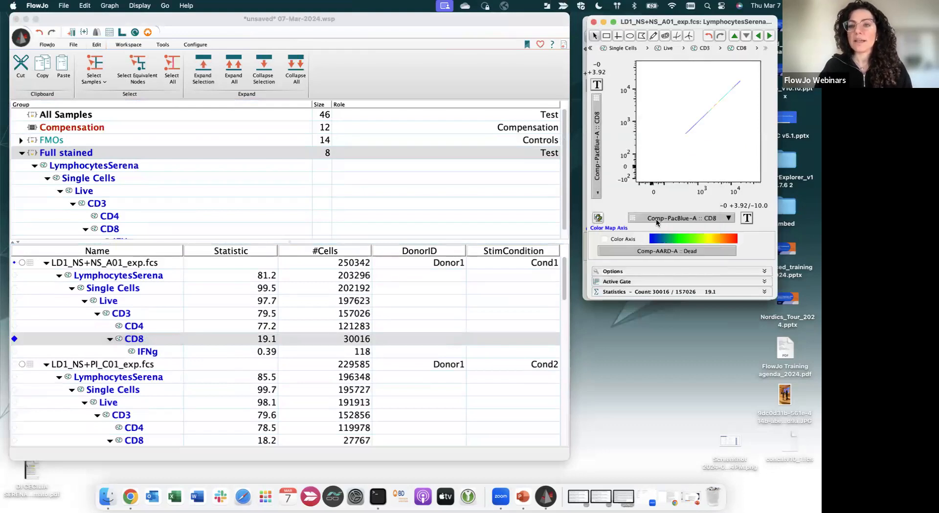
{"action": "left_click", "coordinate": [657, 221]}
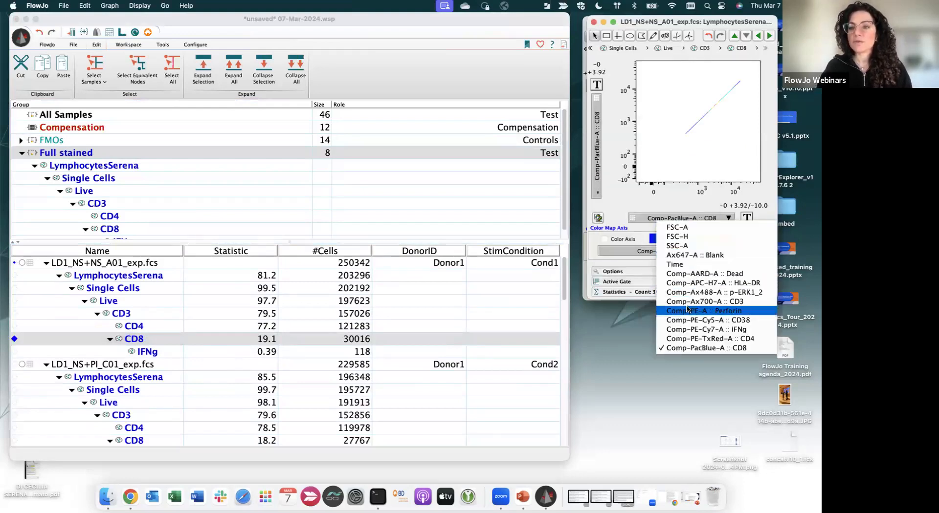
{"action": "left_click", "coordinate": [690, 329]}
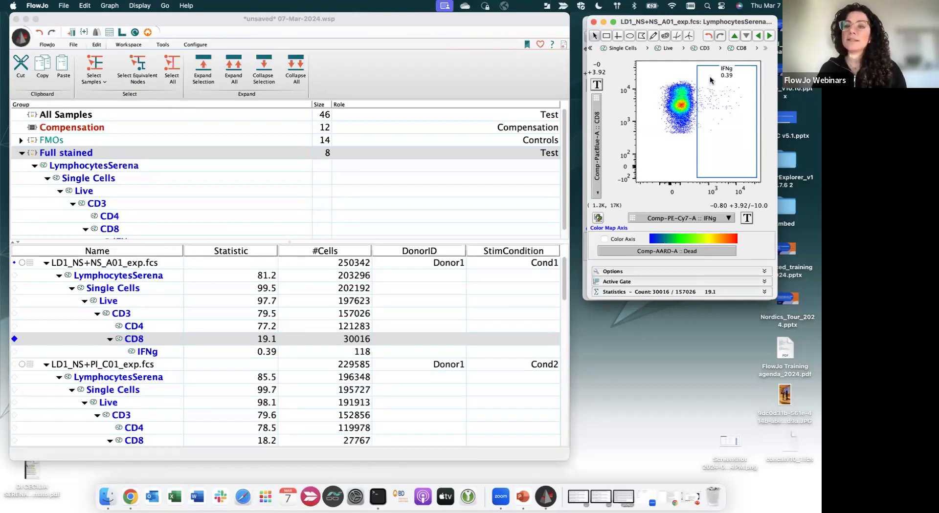
Go through the CD8 versus IFNg plots of all Full stained samples to check the IFNg gate, ending back at LD1_NS+NS_A01.
{"action": "left_click", "coordinate": [770, 36]}
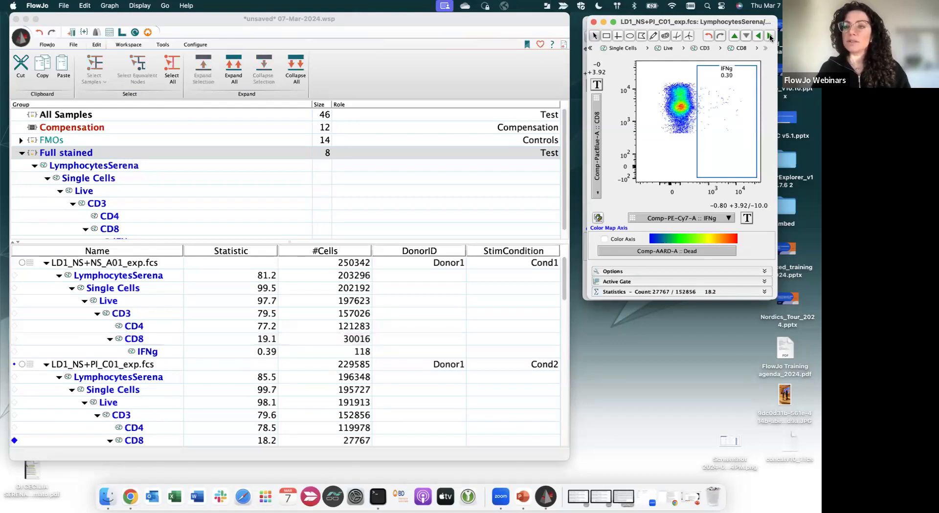
{"action": "left_click", "coordinate": [769, 36]}
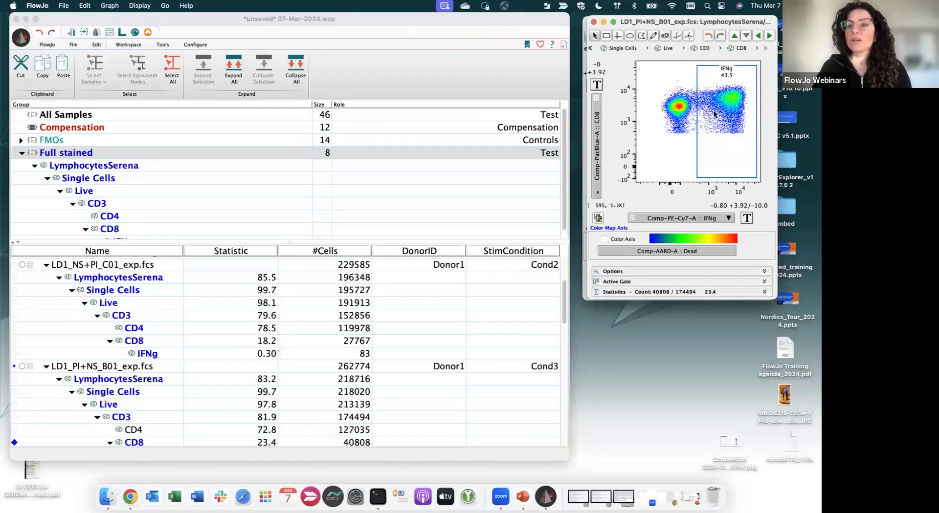
{"action": "left_click", "coordinate": [770, 36]}
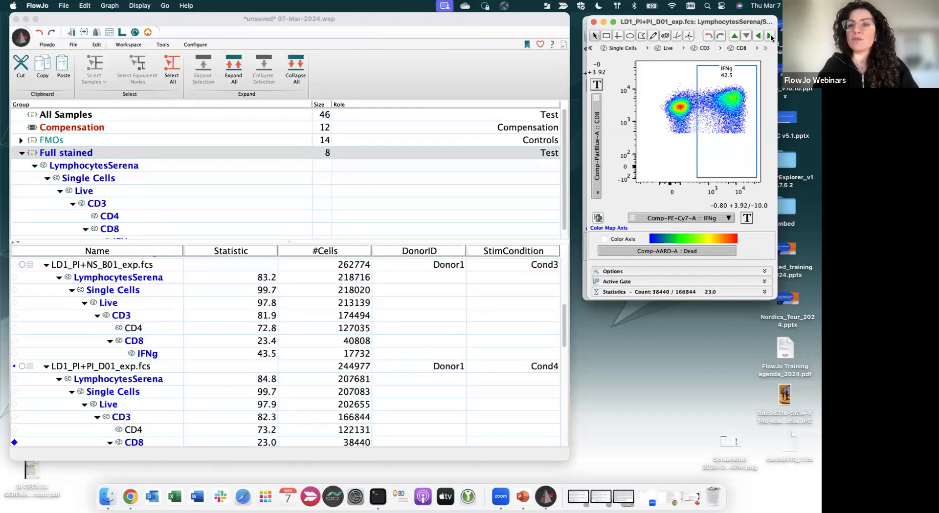
{"action": "left_click", "coordinate": [770, 35]}
{"action": "left_click", "coordinate": [770, 35]}
{"action": "left_click", "coordinate": [770, 36]}
{"action": "left_click", "coordinate": [770, 36]}
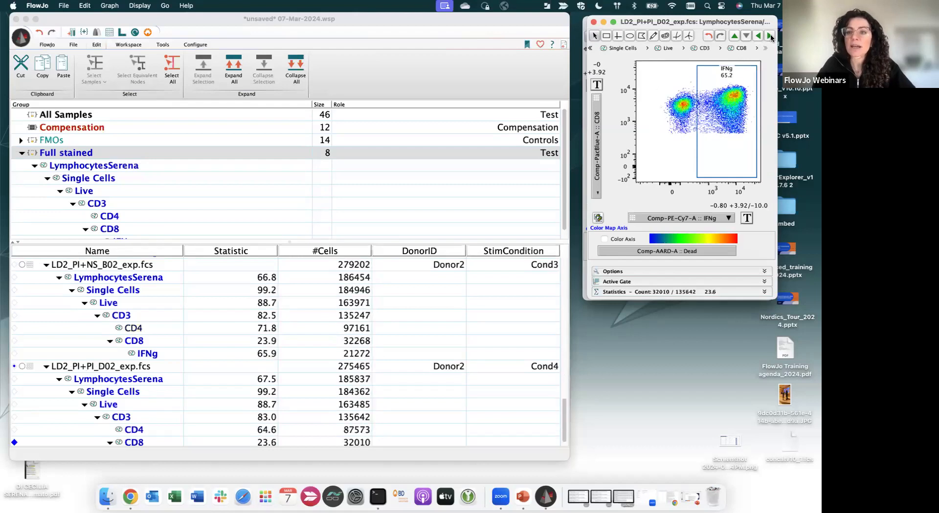
{"action": "left_click", "coordinate": [770, 36]}
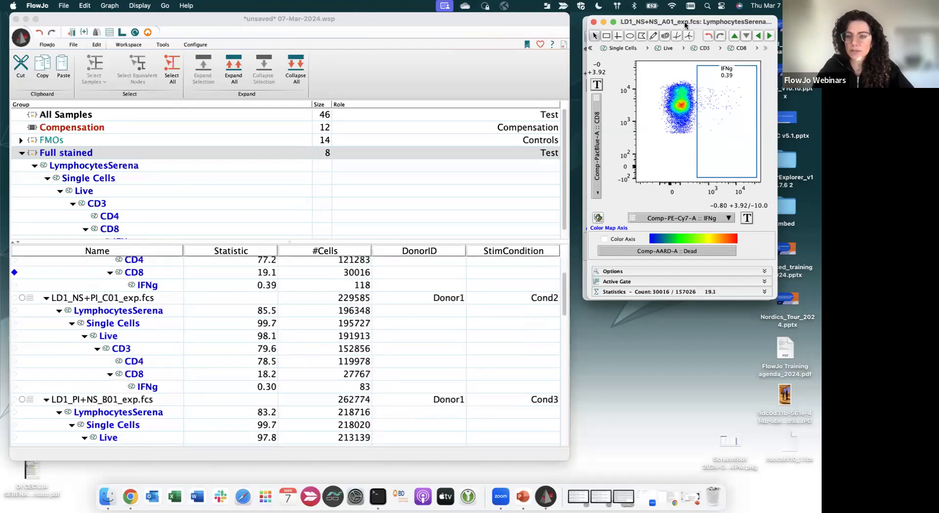
Return to the FMOs group, collapse all its sample hierarchies, and expand only the FMOs NS+PI_No Perf_C09 sample.
{"action": "left_click", "coordinate": [68, 140]}
{"action": "scroll", "coordinate": [112, 310], "scroll_direction": "up", "scroll_amount": 1}
{"action": "scroll", "coordinate": [112, 309], "scroll_direction": "up", "scroll_amount": 3}
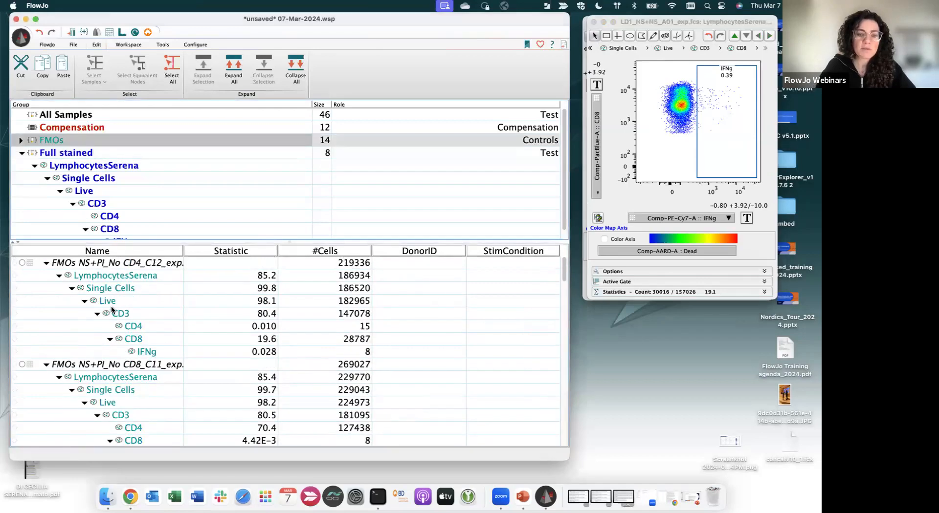
{"action": "left_click", "coordinate": [295, 68]}
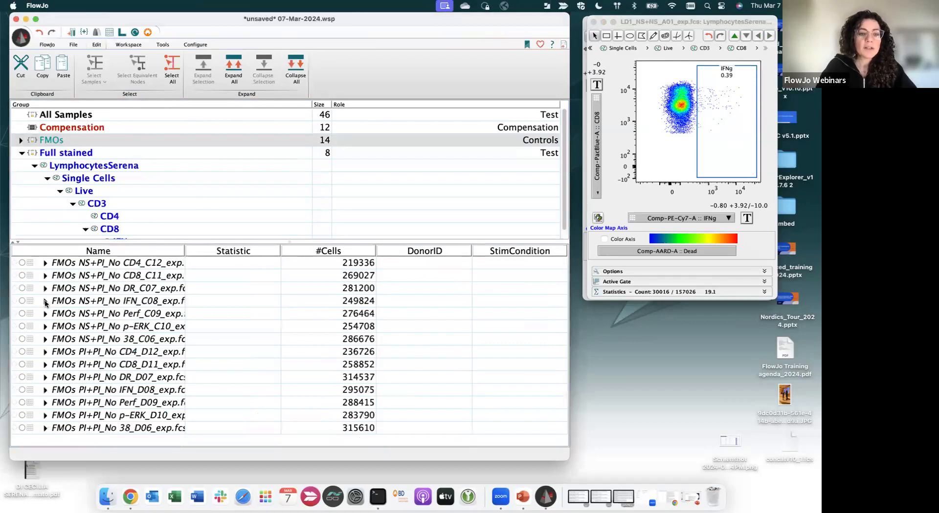
{"action": "left_click", "coordinate": [45, 302]}
{"action": "left_click", "coordinate": [45, 302]}
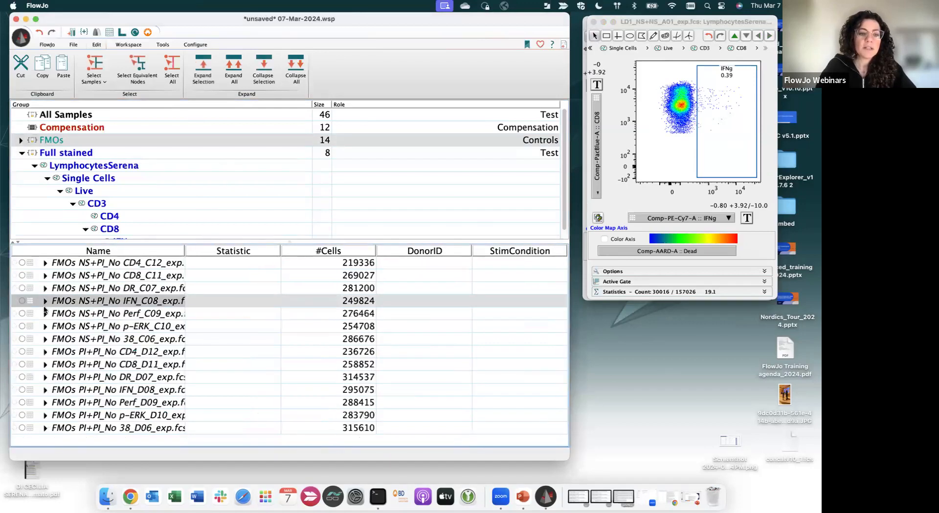
{"action": "left_click", "coordinate": [45, 314]}
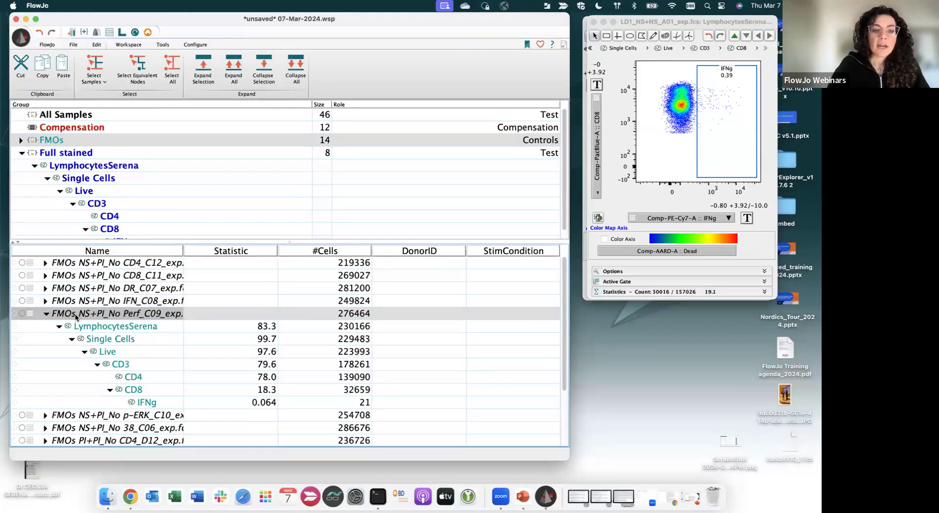
Open the CD8 plot of the FMOs NS+PI_No Perf_C09 sample and bring up the parameter choices for its Y axis.
{"action": "left_click", "coordinate": [148, 393]}
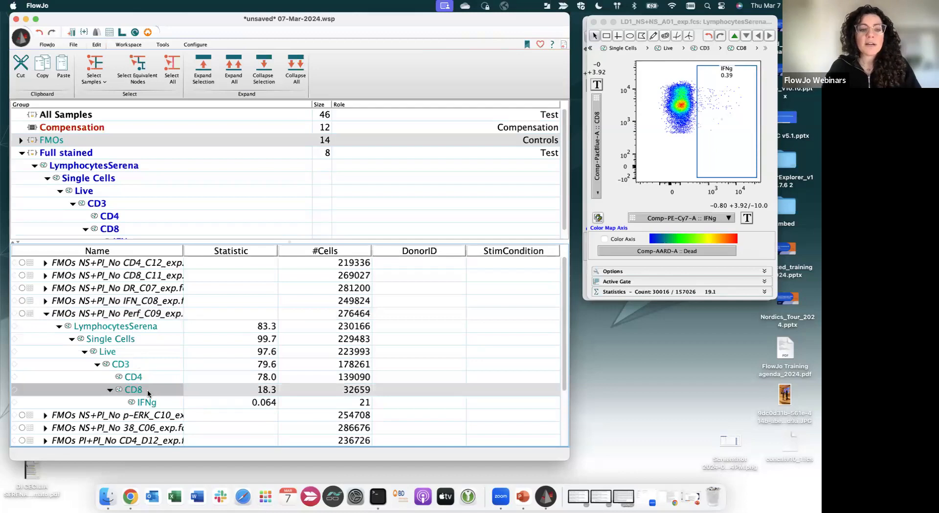
{"action": "double_click", "coordinate": [149, 394]}
{"action": "left_click", "coordinate": [597, 133]}
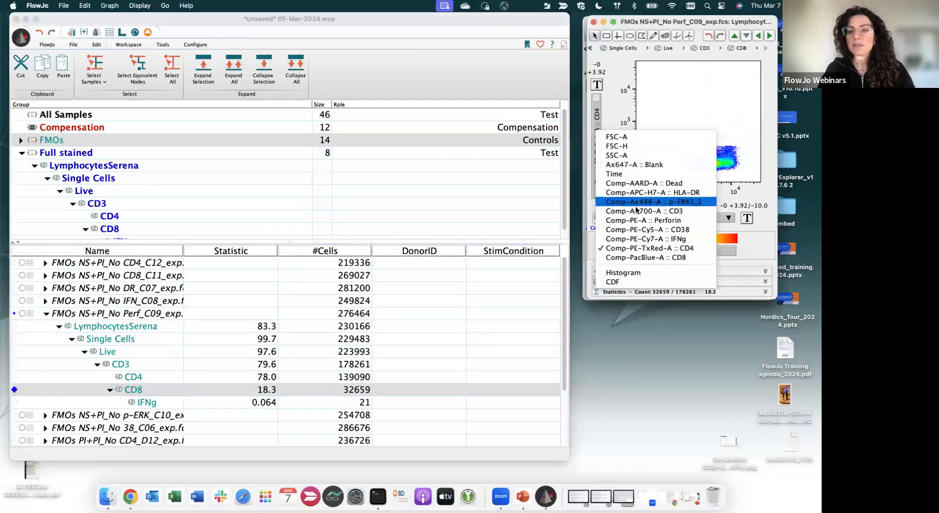
Plot the CD8 population of the No Perf FMO sample with CD8 on the Y axis and Perforin on the X axis.
{"action": "left_click", "coordinate": [631, 257]}
{"action": "left_click", "coordinate": [704, 218]}
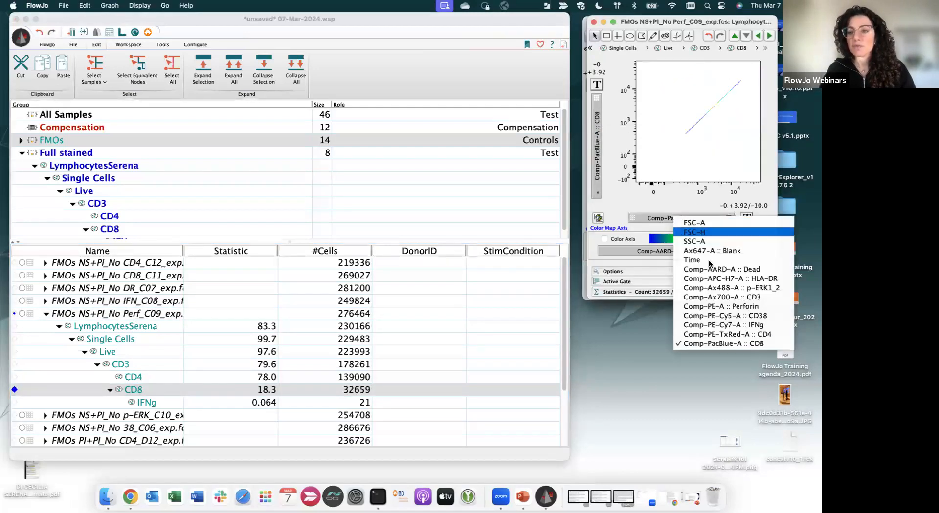
{"action": "left_click", "coordinate": [709, 306]}
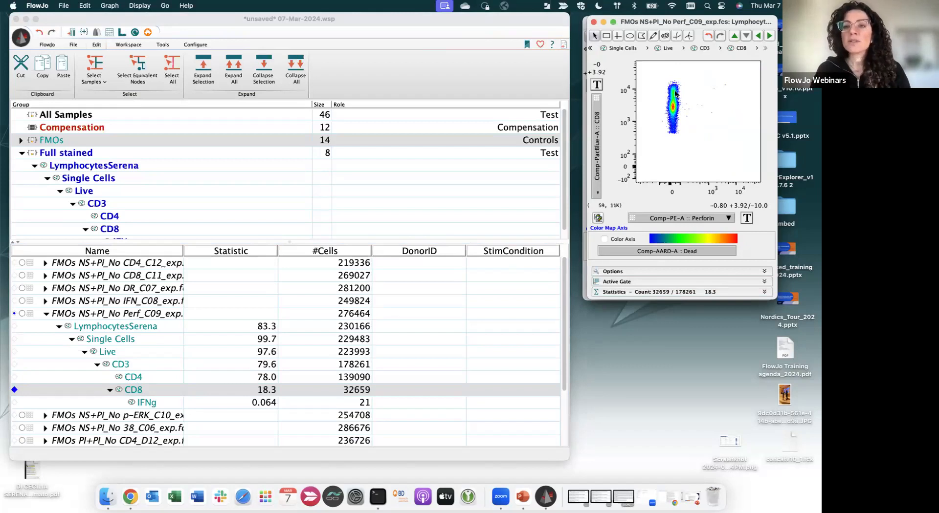
{"action": "left_click_drag", "start_coordinate": [679, 22], "coordinate": [676, 23]}
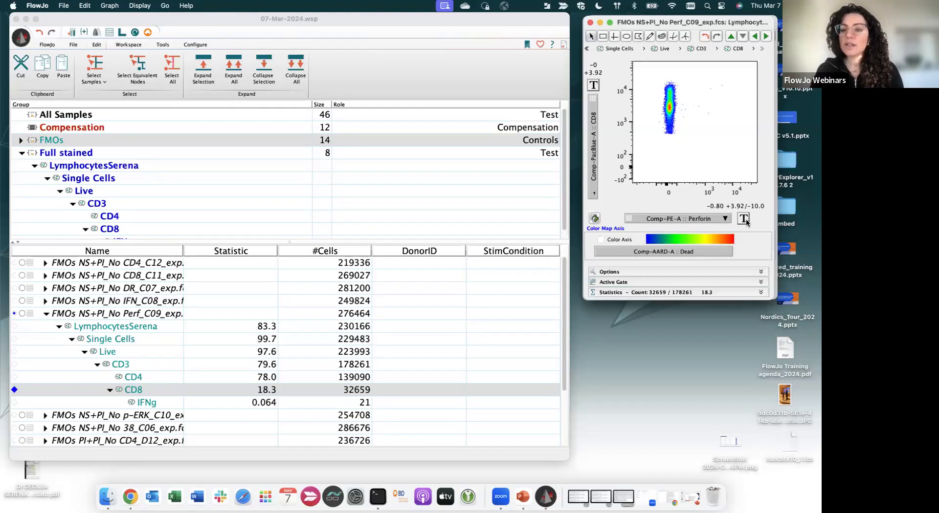
Customize the Perforin axis transform by setting the width basis to -5.01 and apply it.
{"action": "left_click", "coordinate": [745, 222]}
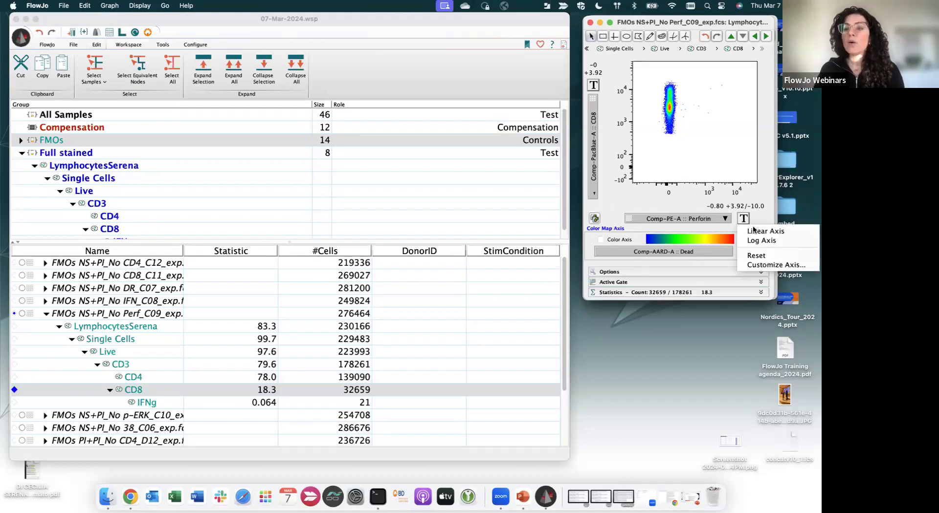
{"action": "left_click", "coordinate": [768, 265]}
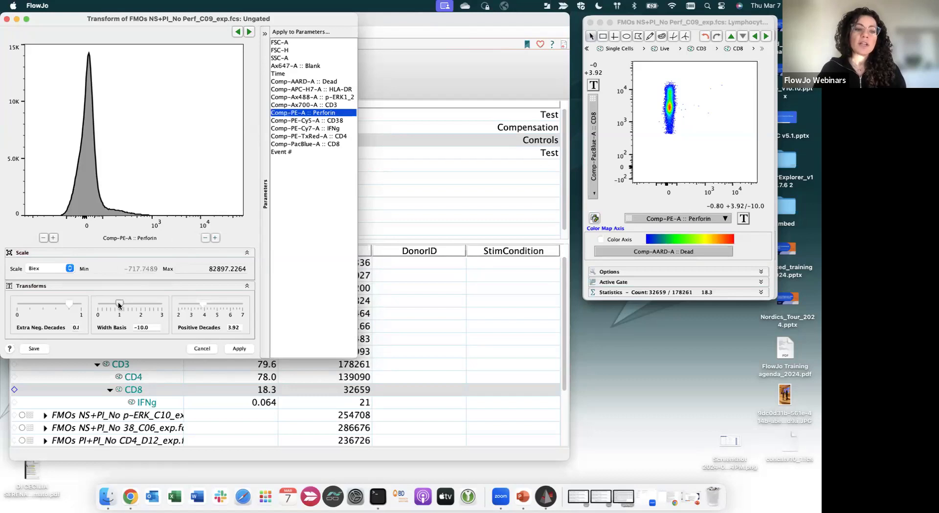
{"action": "left_click_drag", "start_coordinate": [117, 306], "coordinate": [113, 306]}
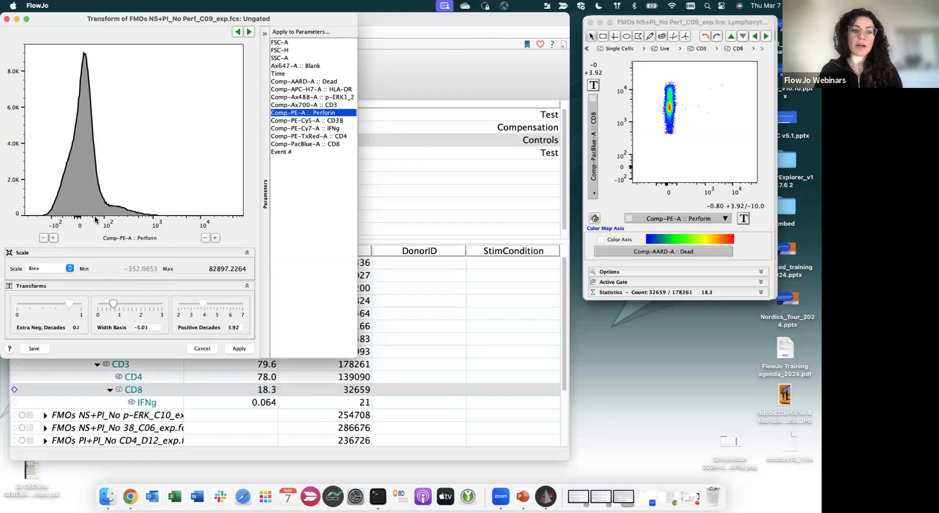
{"action": "left_click", "coordinate": [238, 348]}
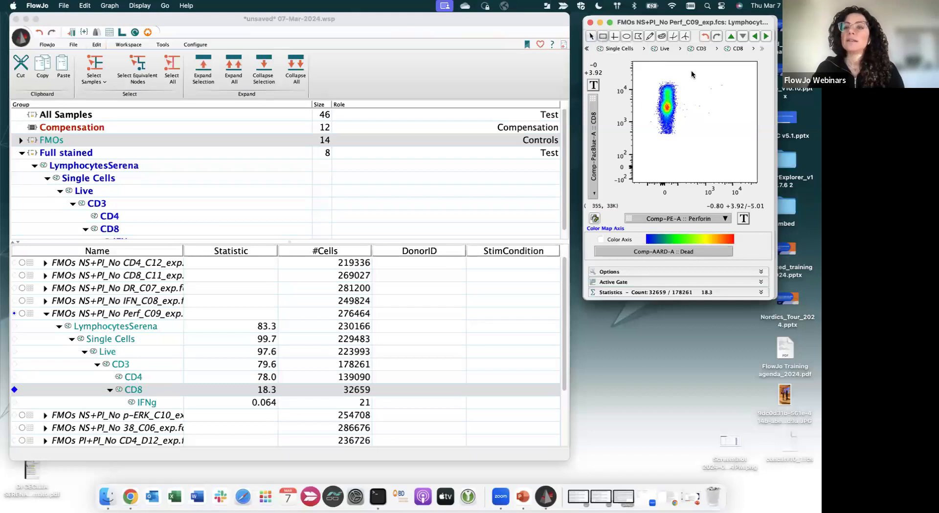
Draw a rectangular gate over the Perforin-positive region beyond the negative CD8 cluster and name it Perforin.
{"action": "left_click_drag", "start_coordinate": [686, 67], "coordinate": [683, 196]}
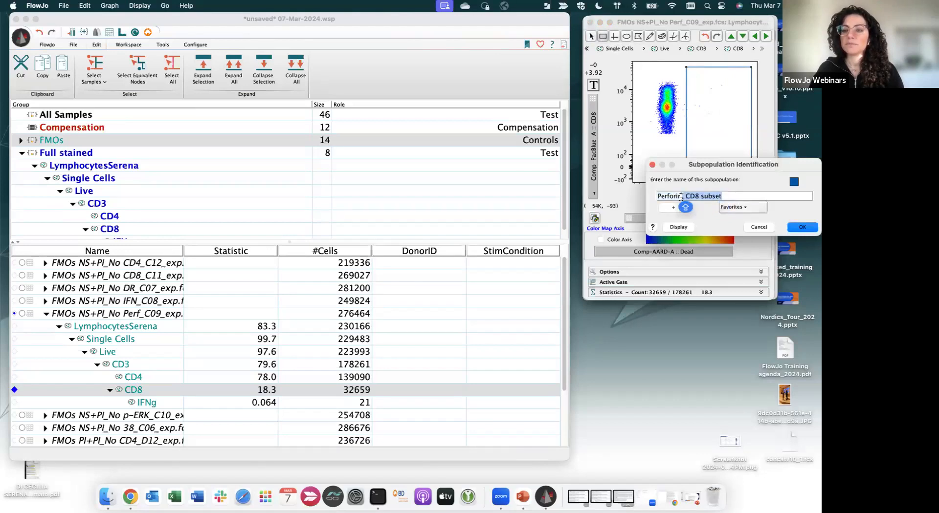
{"action": "key", "text": "BackSpace"}
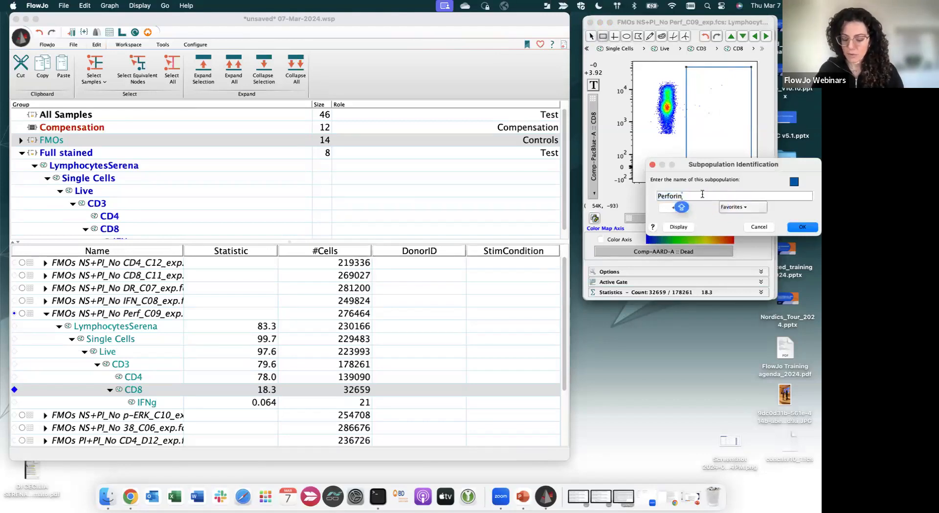
{"action": "key", "text": "Return"}
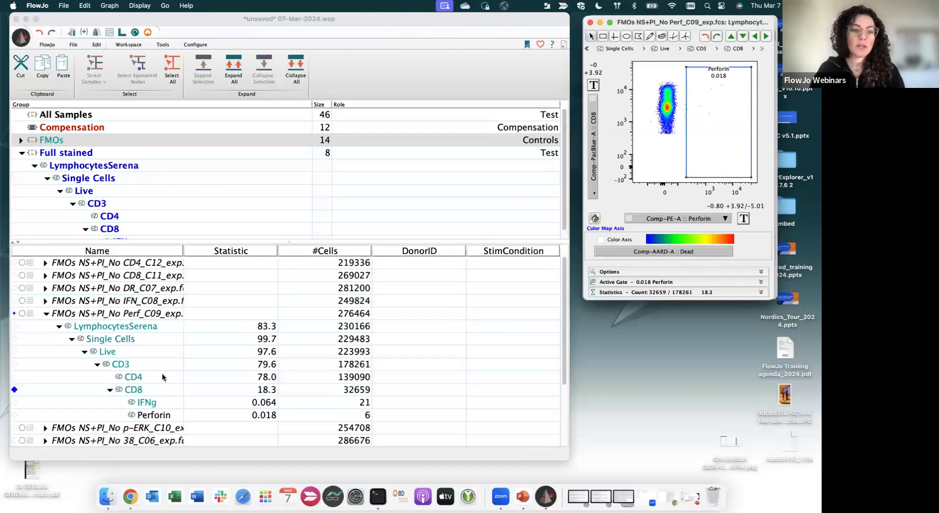
Copy the new Perforin gate under CD8 to all samples in the FMOs group.
{"action": "left_click", "coordinate": [155, 418]}
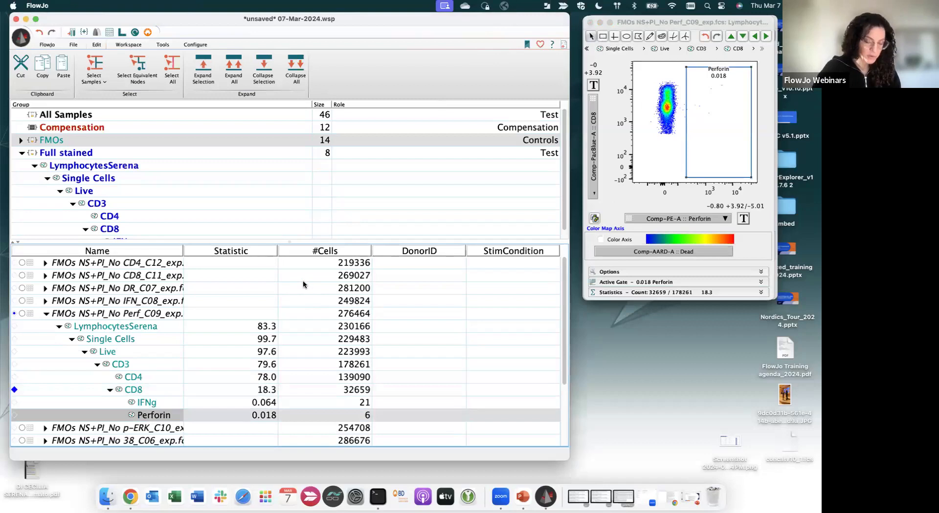
{"action": "right_click", "coordinate": [171, 417]}
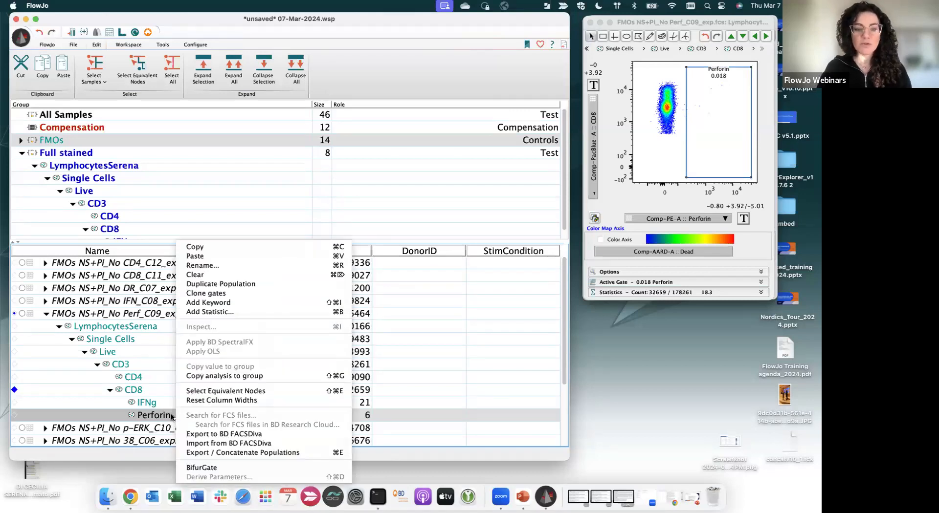
{"action": "left_click", "coordinate": [227, 376]}
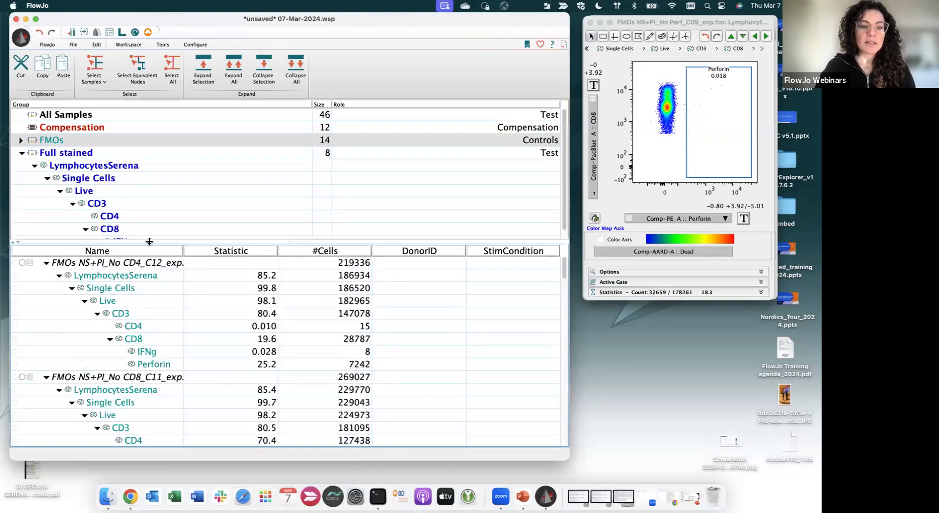
Apply the Perforin gate to the Full stained group and select it in the LD1_NS+NS_A01_exp.fcs sample.
{"action": "left_click", "coordinate": [162, 374]}
{"action": "left_click_drag", "start_coordinate": [162, 375], "coordinate": [151, 230]}
{"action": "left_click", "coordinate": [131, 153]}
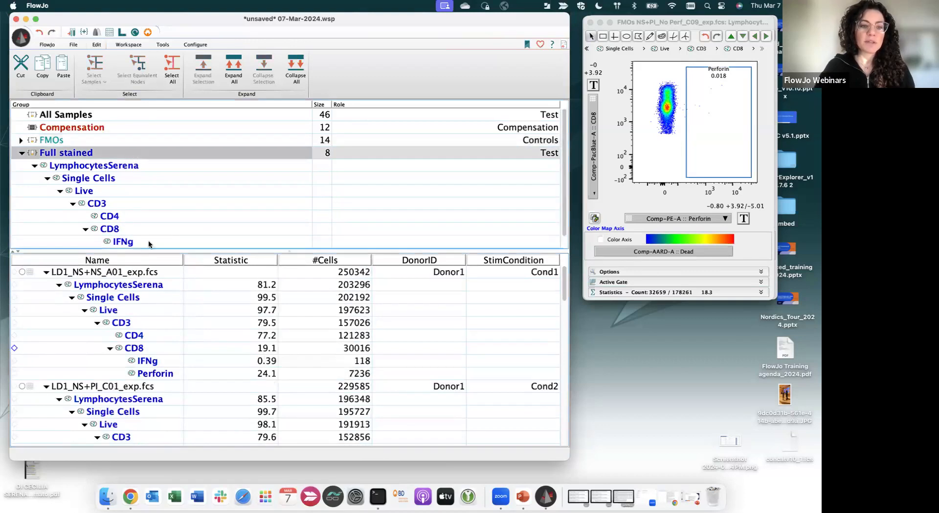
{"action": "left_click", "coordinate": [168, 375]}
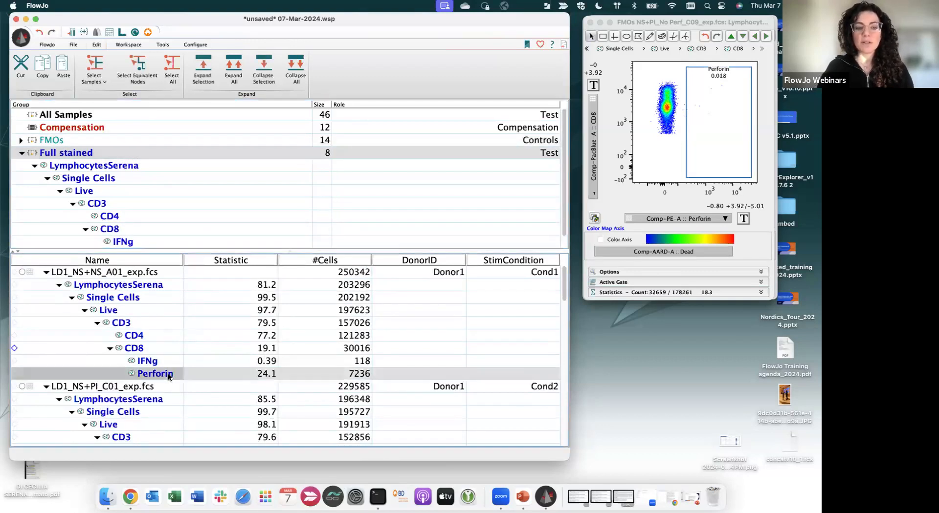
Close the No Perf and No IFN FMO graph windows and widen the workspace window.
{"action": "left_click", "coordinate": [606, 25]}
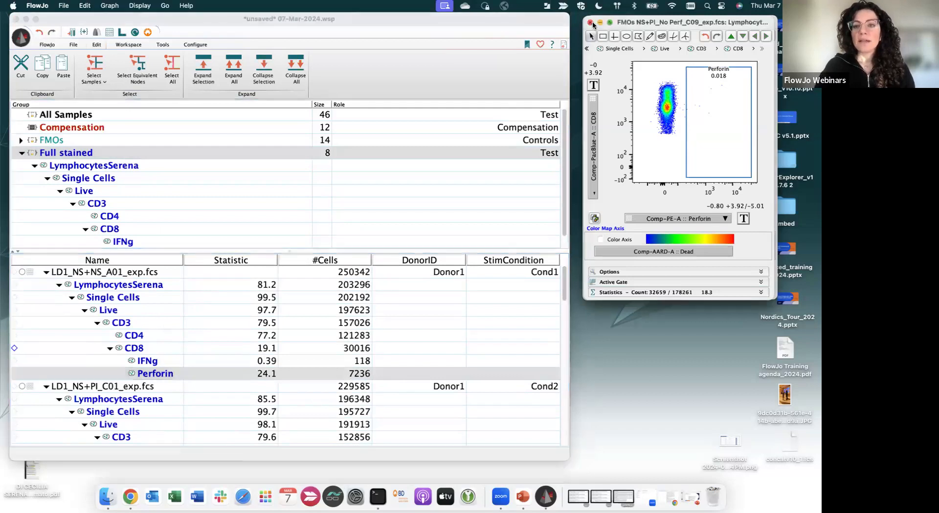
{"action": "left_click", "coordinate": [590, 22]}
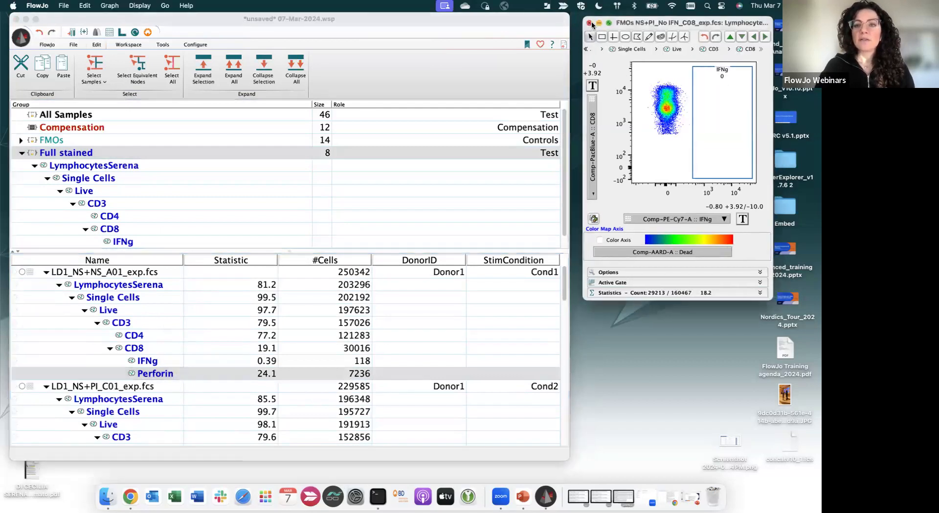
{"action": "left_click", "coordinate": [591, 23]}
{"action": "left_click_drag", "start_coordinate": [569, 64], "coordinate": [743, 68]}
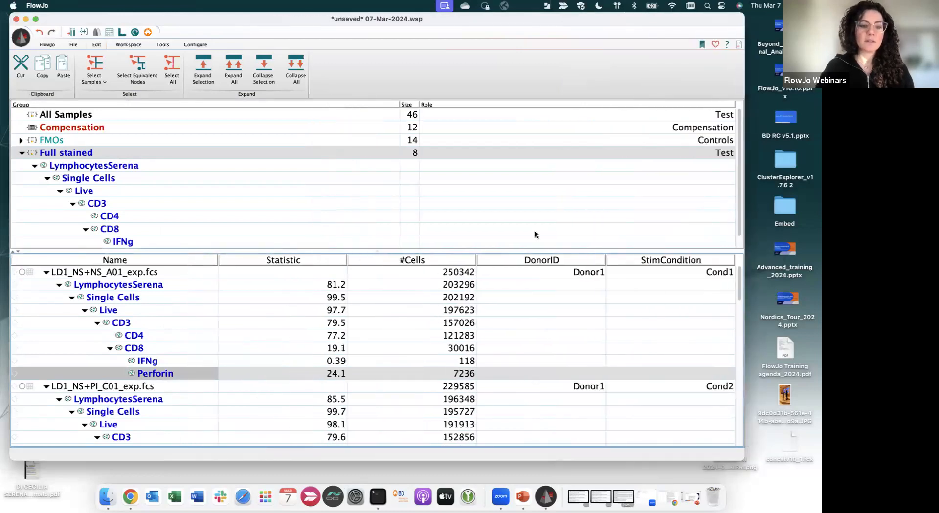
Open the Add Statistic dialog for the CD8 population of LD1_NS+NS_A01_exp.fcs and review the available statistics.
{"action": "left_click", "coordinate": [164, 361]}
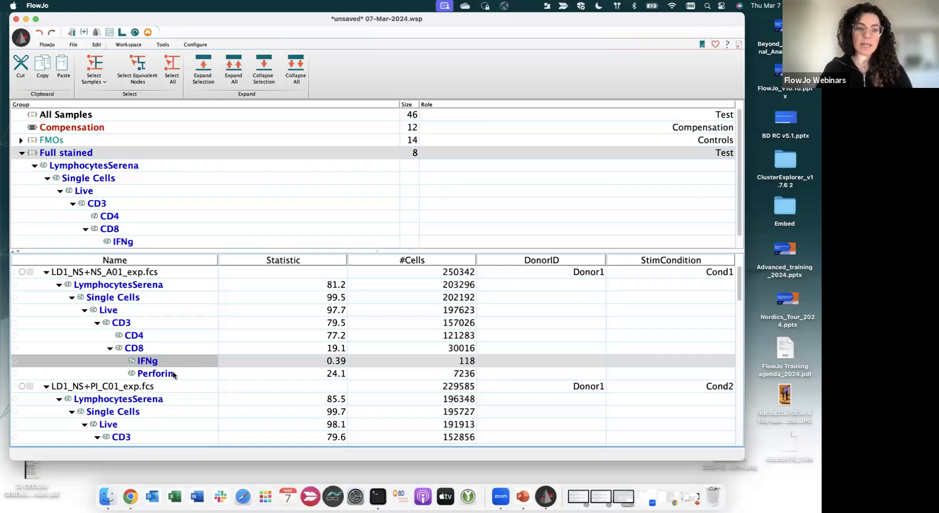
{"action": "left_click", "coordinate": [163, 273]}
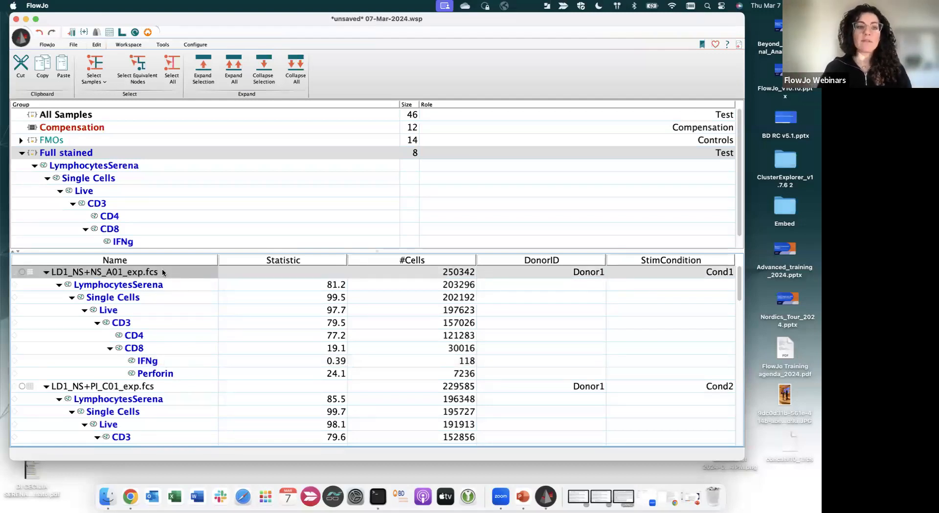
{"action": "left_click", "coordinate": [129, 45]}
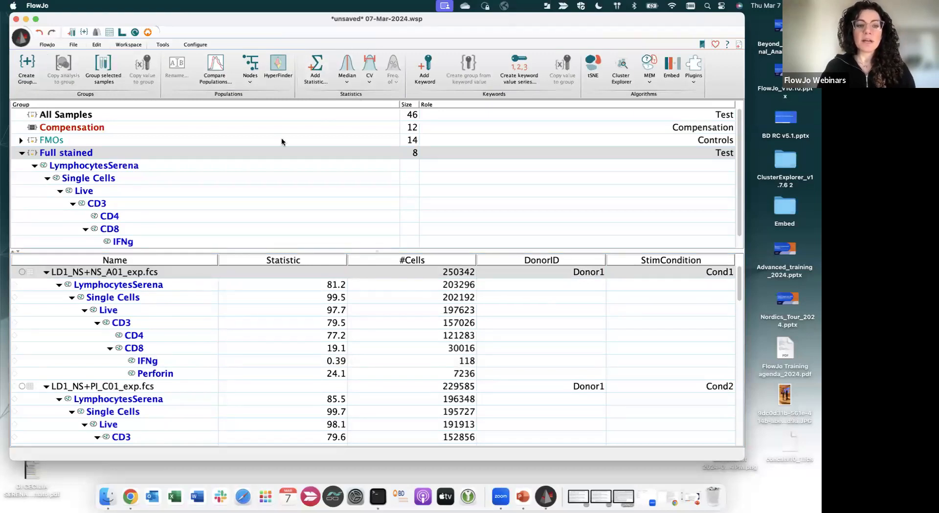
{"action": "left_click", "coordinate": [160, 351]}
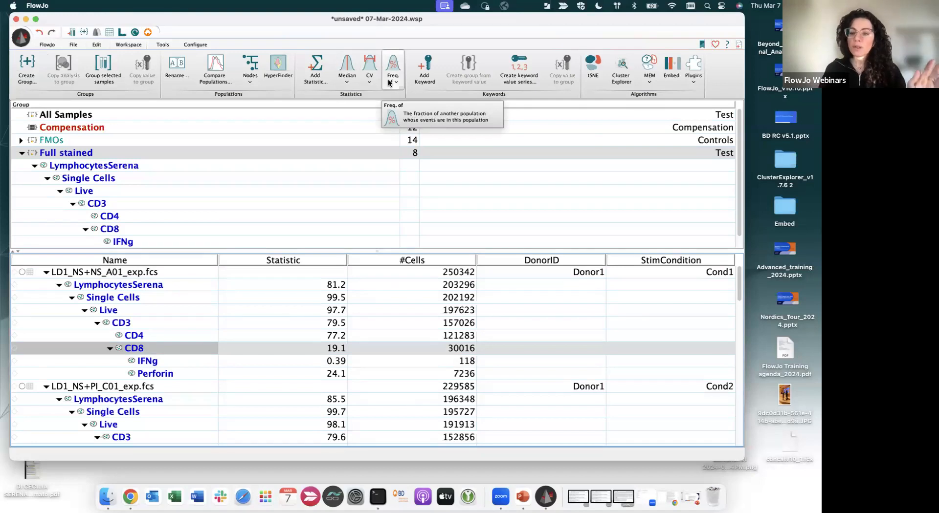
{"action": "left_click", "coordinate": [317, 72]}
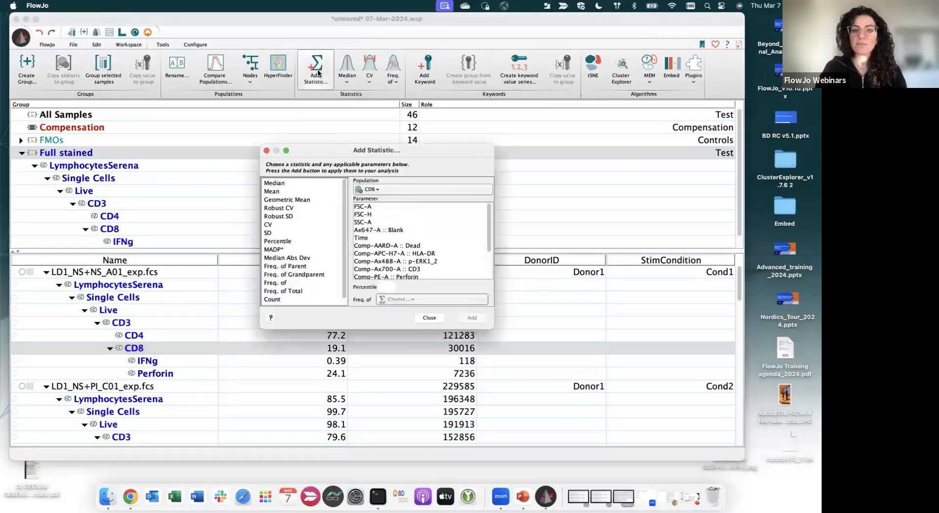
{"action": "left_click_drag", "start_coordinate": [343, 150], "coordinate": [356, 130]}
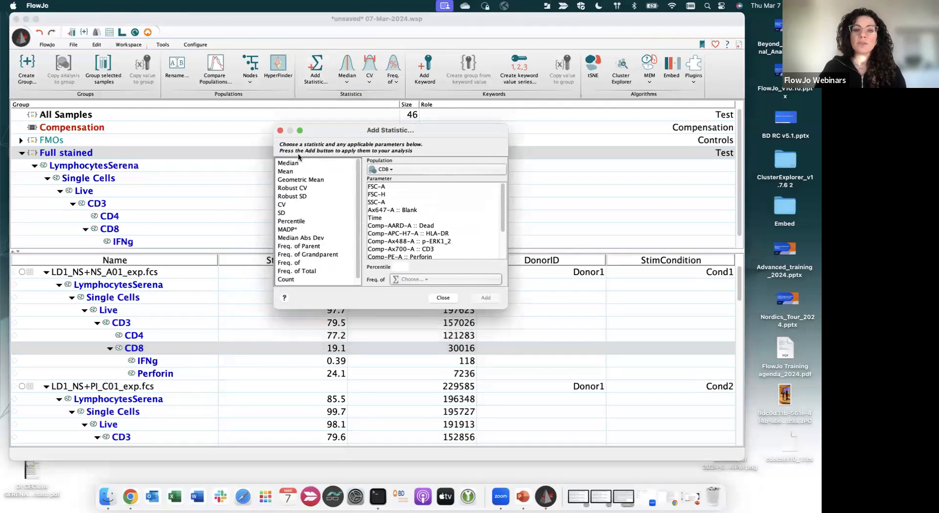
{"action": "scroll", "coordinate": [315, 235], "scroll_direction": "down", "scroll_amount": 1}
{"action": "scroll", "coordinate": [315, 235], "scroll_direction": "up", "scroll_amount": 1}
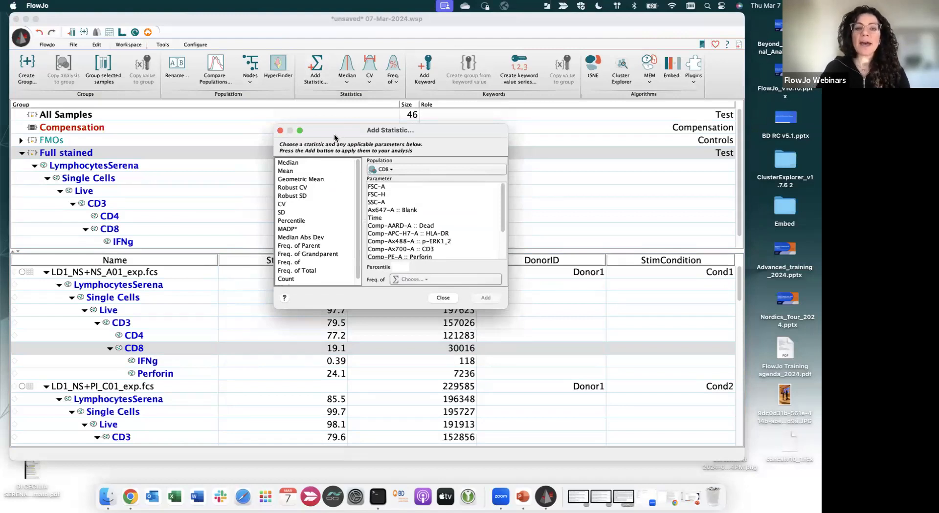
Add the Median statistic to the CD8 population for Comp-PE-A (Perforin) and Comp-PE-Cy7-A (IFNg), and close the dialog.
{"action": "left_click", "coordinate": [293, 162]}
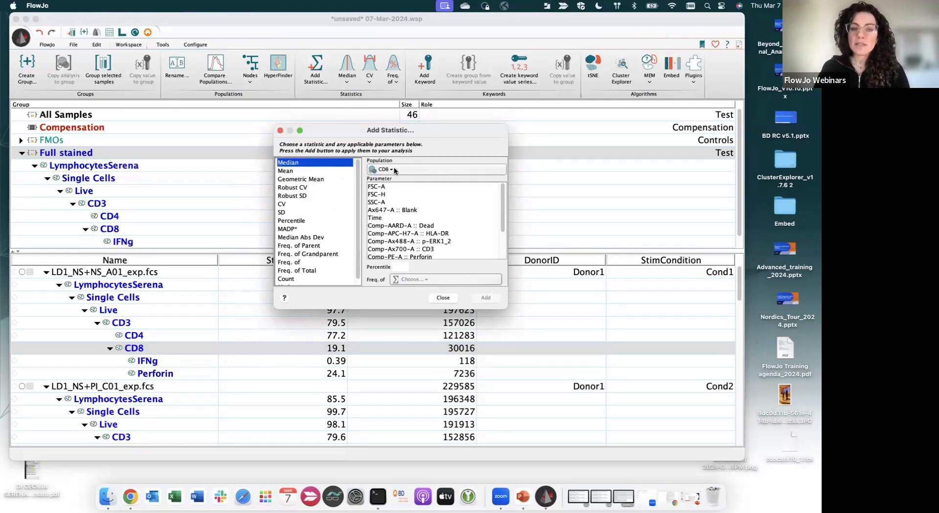
{"action": "left_click_drag", "start_coordinate": [499, 201], "coordinate": [465, 241]}
{"action": "left_click", "coordinate": [400, 219]}
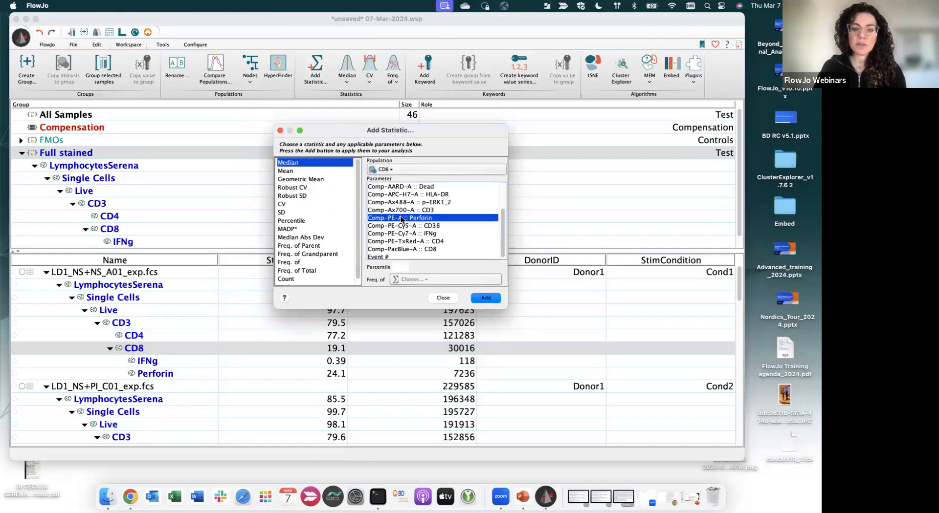
{"action": "scroll", "coordinate": [402, 220], "scroll_direction": "down", "scroll_amount": 1}
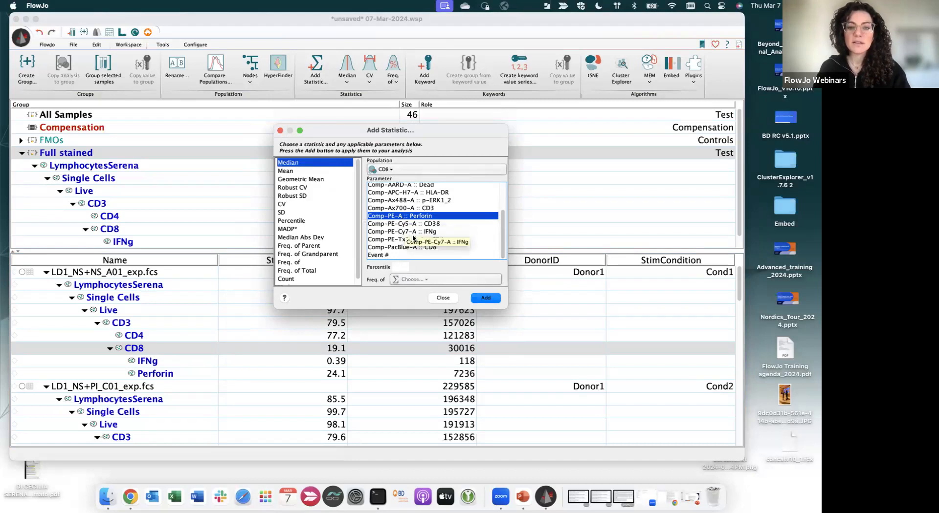
{"action": "left_click", "coordinate": [419, 233], "text": "shift"}
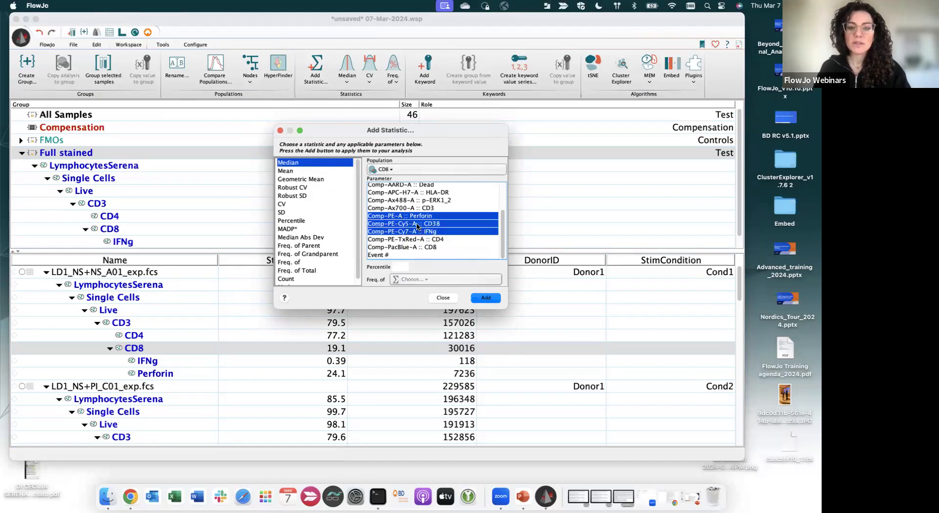
{"action": "left_click", "coordinate": [419, 226], "text": "super"}
{"action": "scroll", "coordinate": [430, 230], "scroll_direction": "up", "scroll_amount": 1}
{"action": "scroll", "coordinate": [413, 218], "scroll_direction": "down", "scroll_amount": 1}
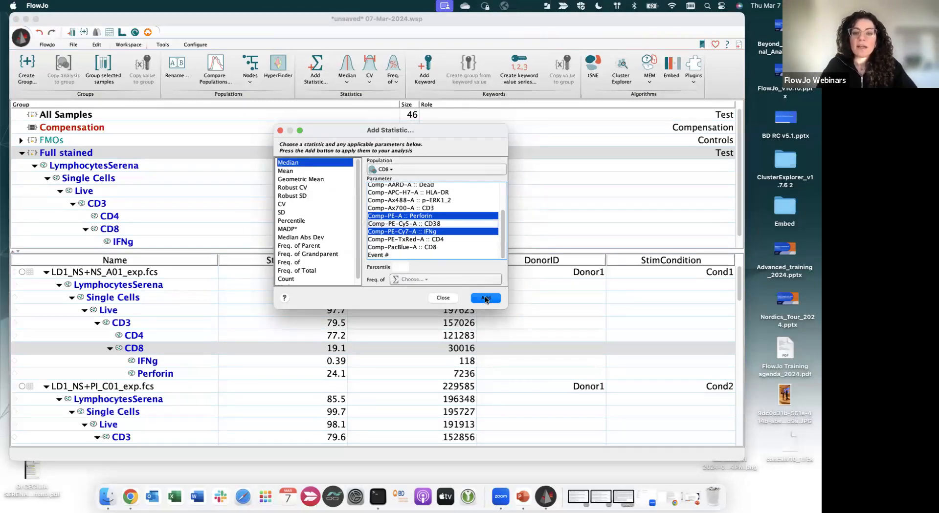
{"action": "left_click", "coordinate": [486, 299]}
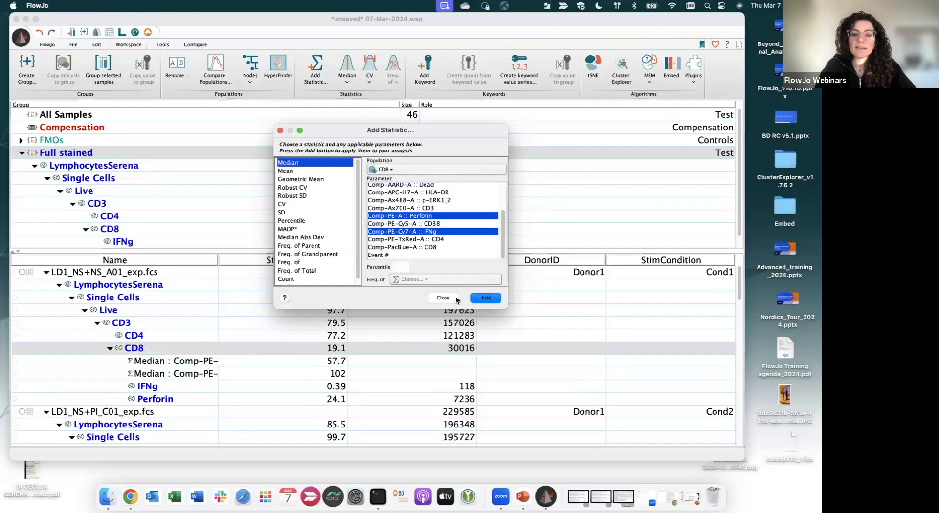
{"action": "left_click", "coordinate": [448, 298]}
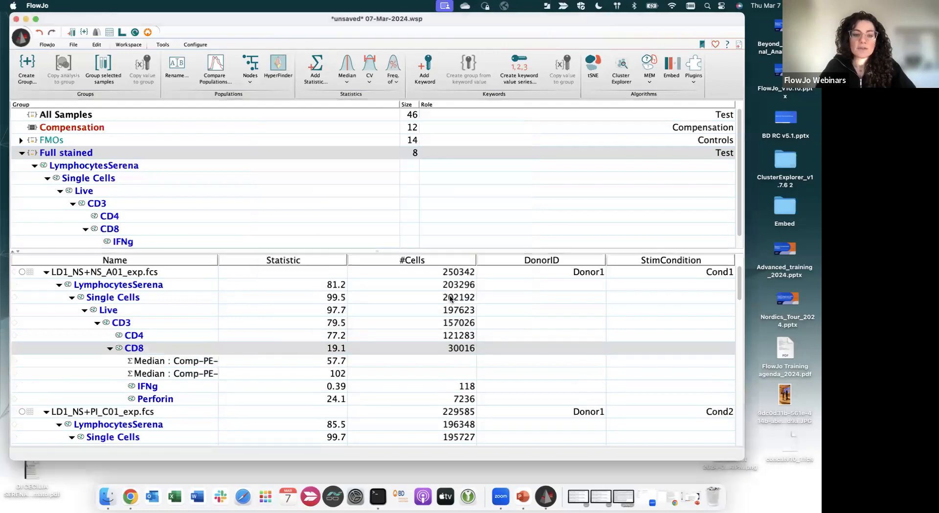
Widen the Name column and copy the Perforin and IFNg median statistics of LD1_NS+NS_A01_exp.fcs to the Full stained group.
{"action": "left_click", "coordinate": [145, 364]}
{"action": "left_click_drag", "start_coordinate": [217, 260], "coordinate": [274, 261]}
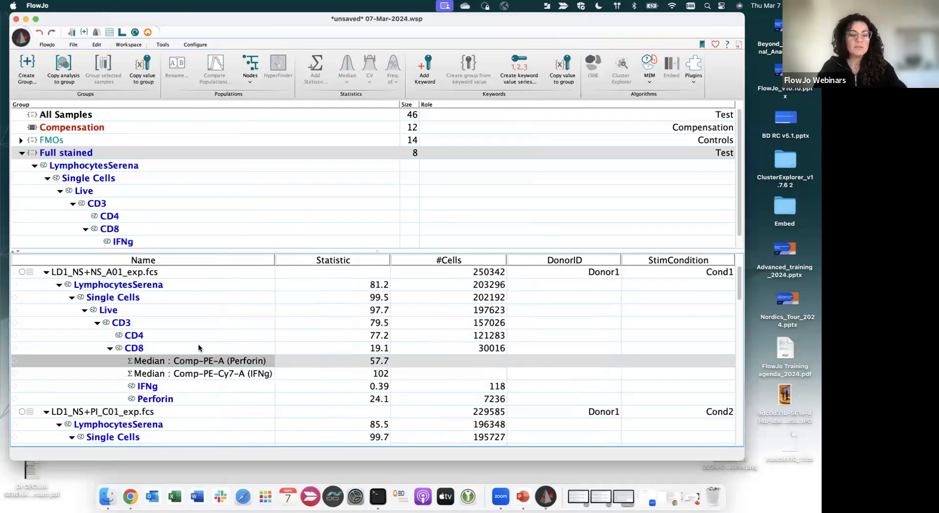
{"action": "left_click", "coordinate": [191, 374], "text": "shift"}
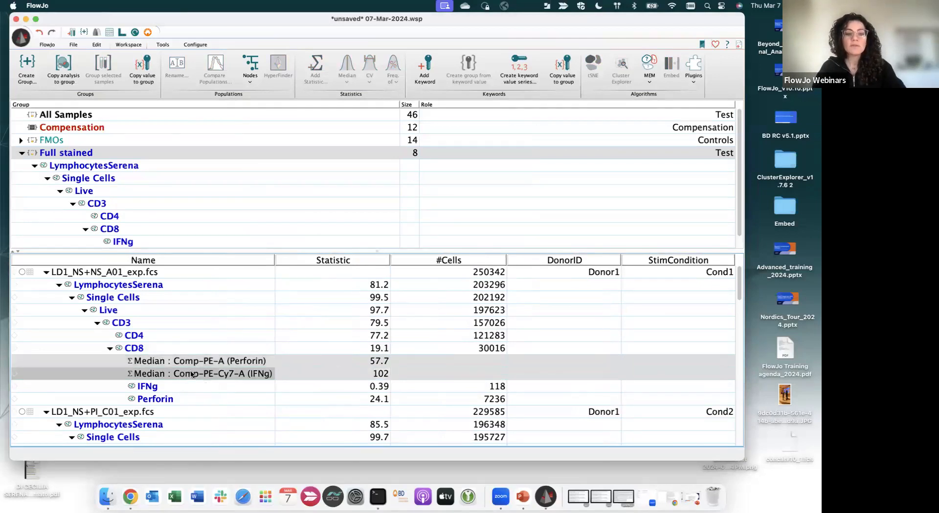
{"action": "right_click", "coordinate": [271, 362]}
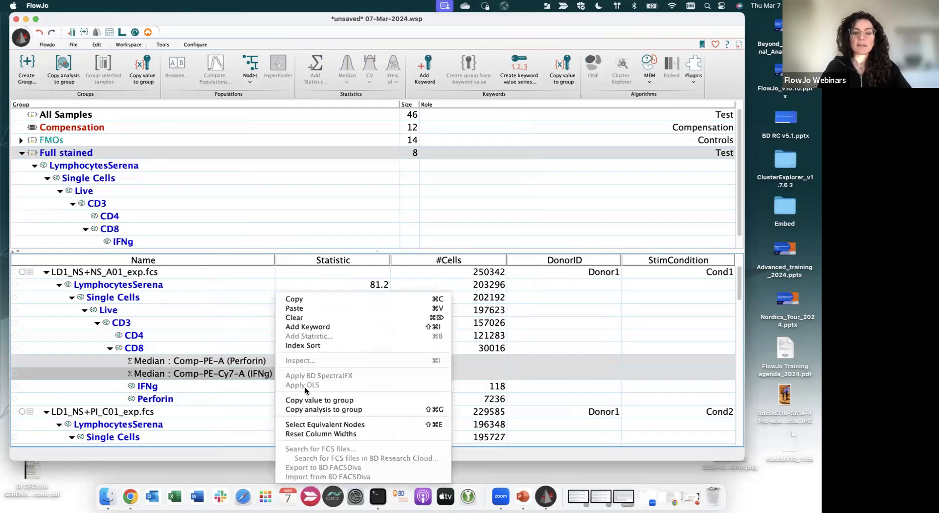
{"action": "left_click", "coordinate": [309, 410]}
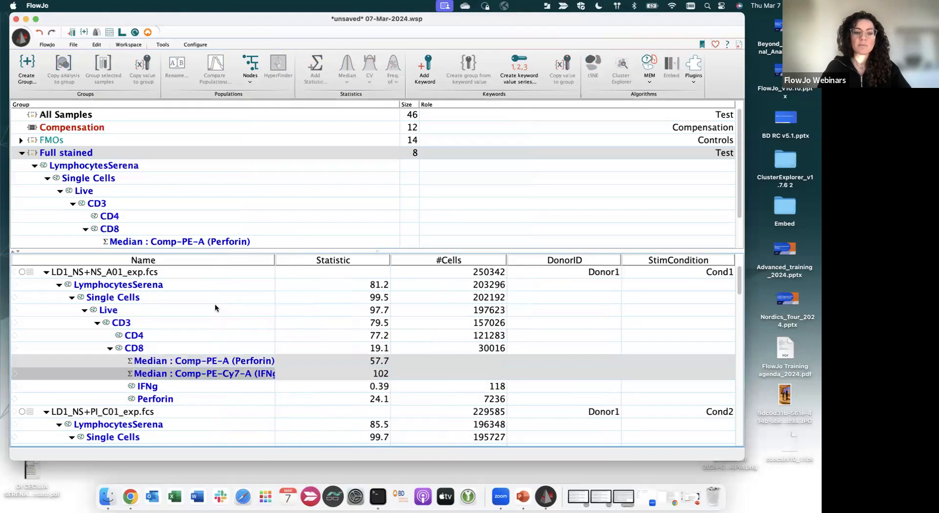
Enlarge the group pane to check the CD8 statistics under Full stained, and shrink it to give the sample list more room.
{"action": "mouse_move", "coordinate": [217, 284]}
{"action": "left_mouse_down"}
{"action": "mouse_move", "coordinate": [218, 330]}
{"action": "mouse_move", "coordinate": [218, 298]}
{"action": "left_mouse_up"}
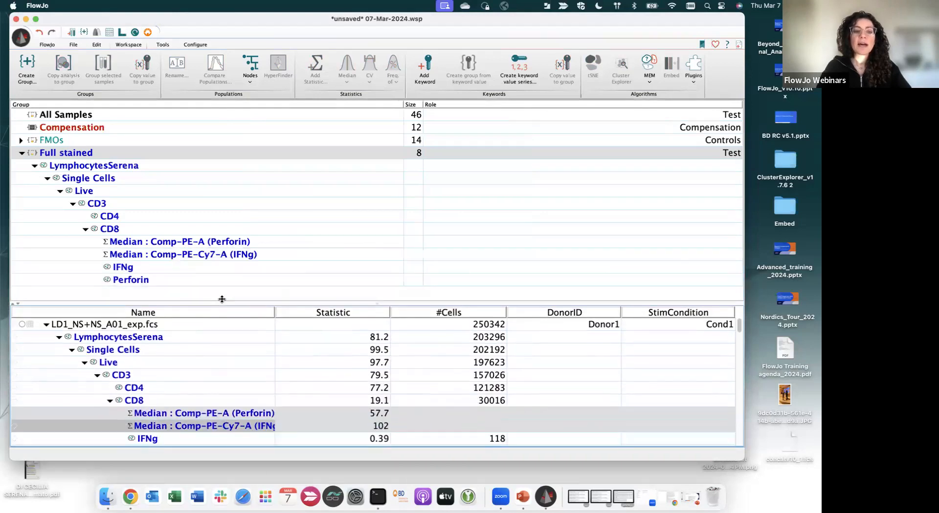
{"action": "left_click", "coordinate": [133, 320]}
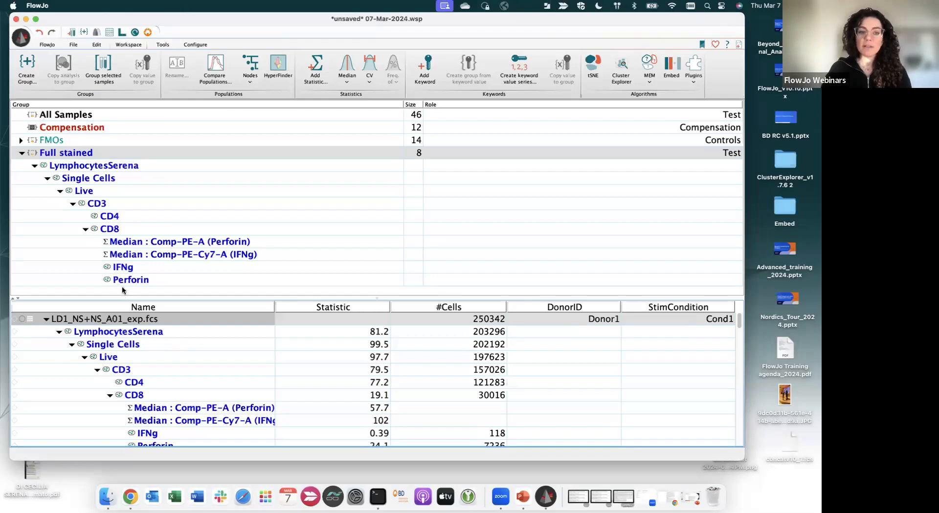
{"action": "left_click_drag", "start_coordinate": [125, 297], "coordinate": [126, 206]}
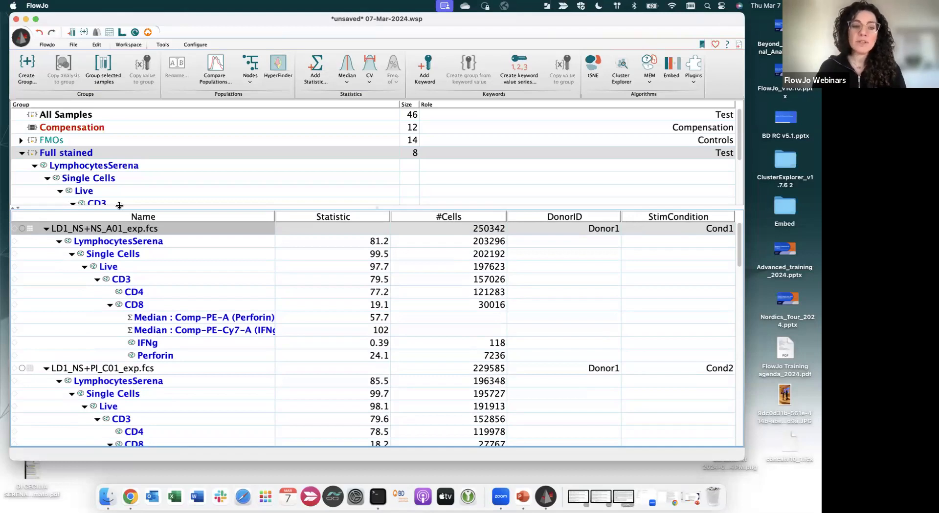
{"action": "left_click_drag", "start_coordinate": [120, 205], "coordinate": [120, 202]}
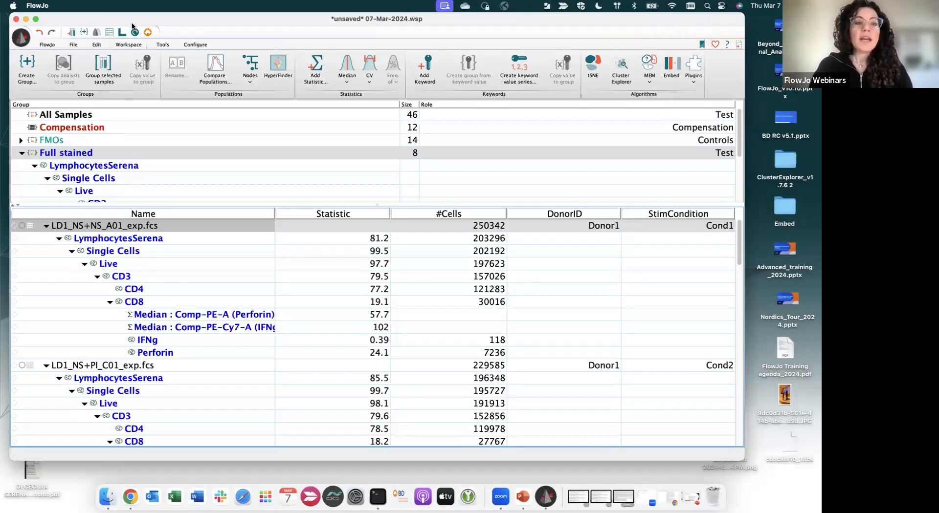
Open the Layout Editor, narrow the workspace window and arrange and enlarge the layout window beside it.
{"action": "left_click_drag", "start_coordinate": [131, 19], "coordinate": [128, 19]}
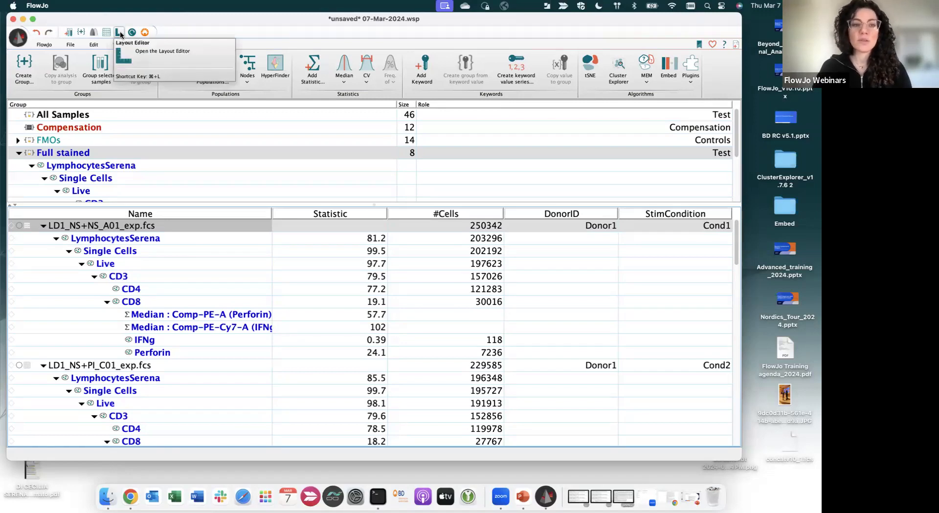
{"action": "left_click", "coordinate": [119, 33]}
{"action": "left_click_drag", "start_coordinate": [119, 17], "coordinate": [494, 40]}
{"action": "left_click", "coordinate": [432, 22]}
{"action": "left_click_drag", "start_coordinate": [742, 62], "coordinate": [357, 85]}
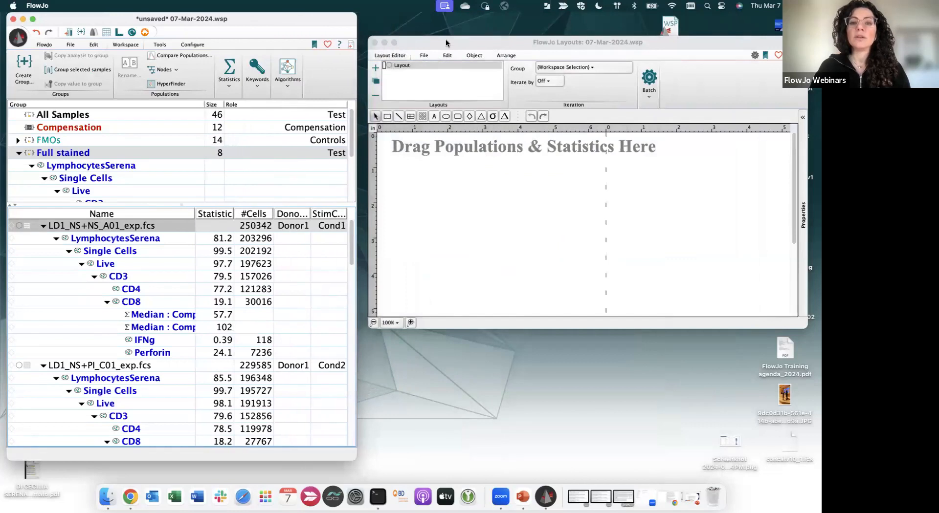
{"action": "left_click_drag", "start_coordinate": [445, 43], "coordinate": [438, 20]}
{"action": "left_click_drag", "start_coordinate": [796, 306], "coordinate": [815, 482]}
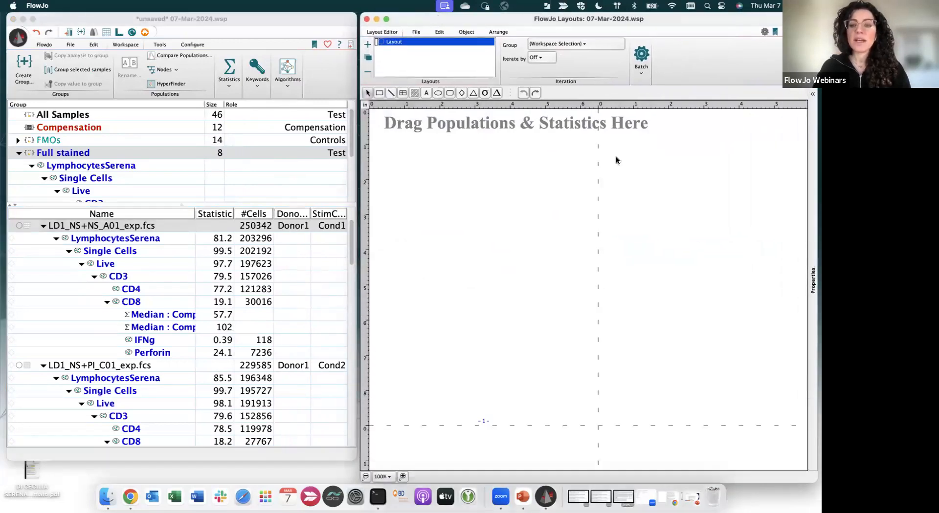
Save the changes to the 07-Mar-2024.wsp workspace and close the Download Manager window.
{"action": "left_click", "coordinate": [332, 24]}
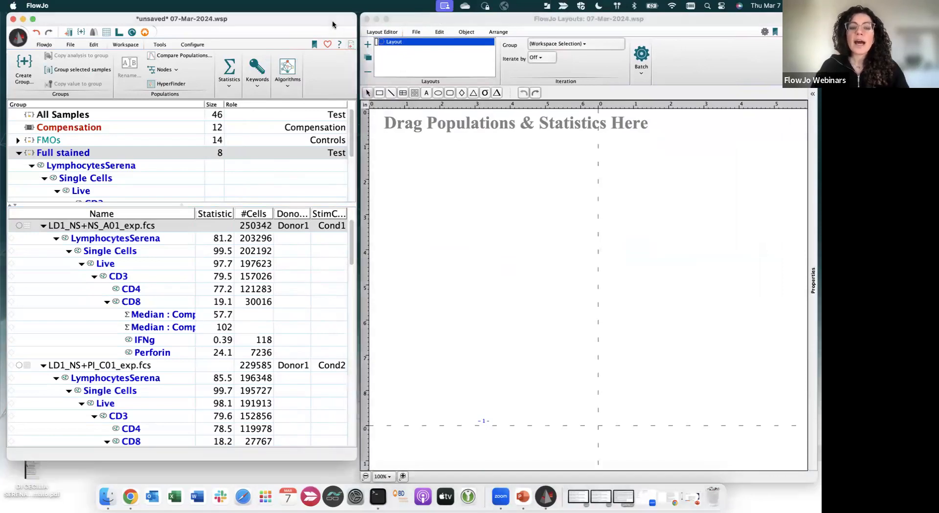
{"action": "left_click", "coordinate": [431, 26]}
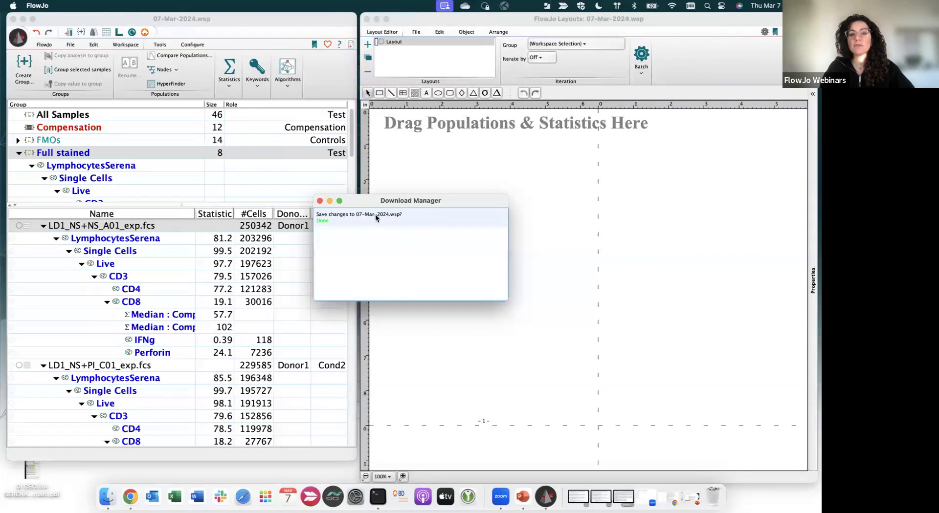
{"action": "left_click", "coordinate": [320, 202]}
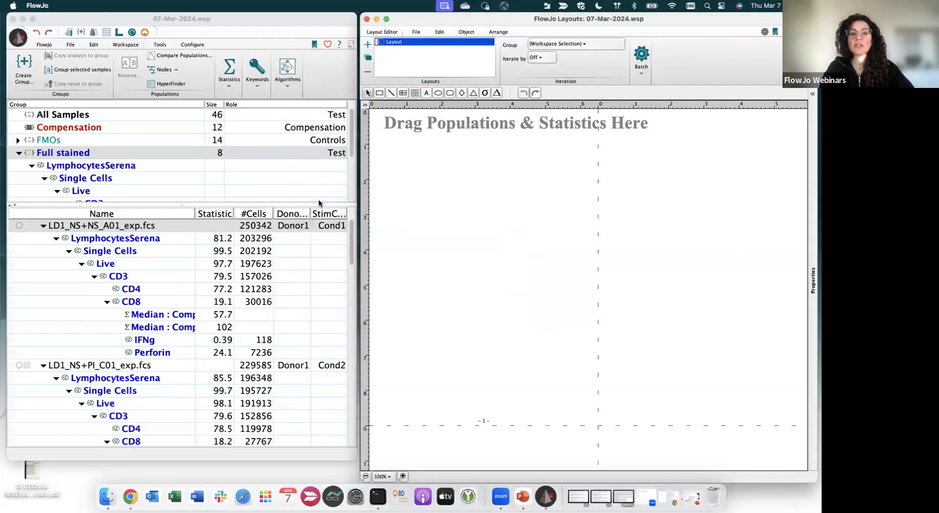
Add the CD8 population of LD1_NS+NS_A01_exp.fcs to the layout as a plot and widen the layout window.
{"action": "left_click", "coordinate": [309, 25]}
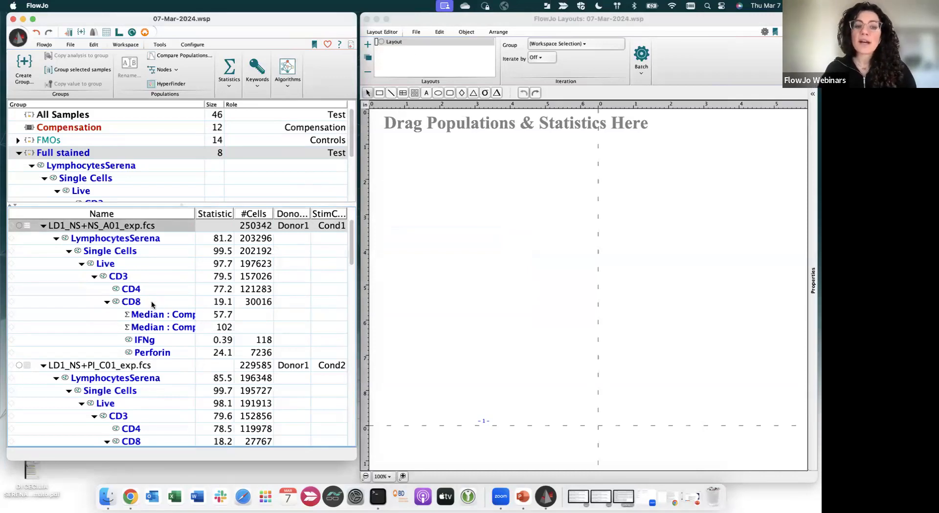
{"action": "left_click_drag", "start_coordinate": [141, 304], "coordinate": [477, 199]}
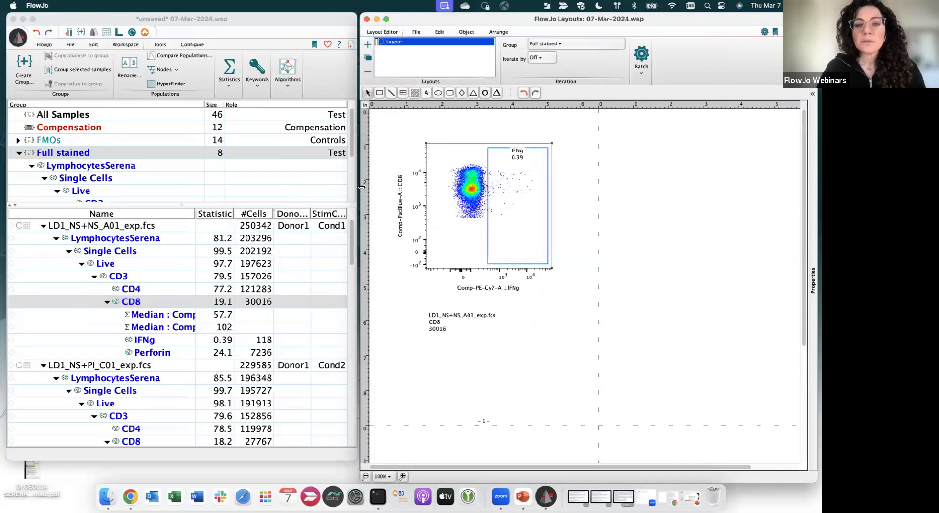
{"action": "left_click_drag", "start_coordinate": [362, 186], "coordinate": [331, 186]}
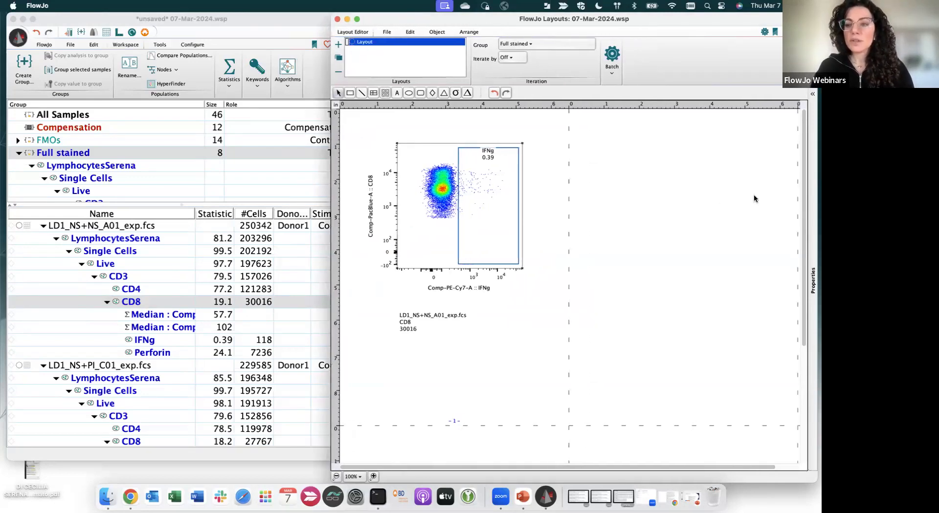
Show the layout's graphic properties and give the CD8 plot a thicker, dotted outline.
{"action": "left_click", "coordinate": [811, 194]}
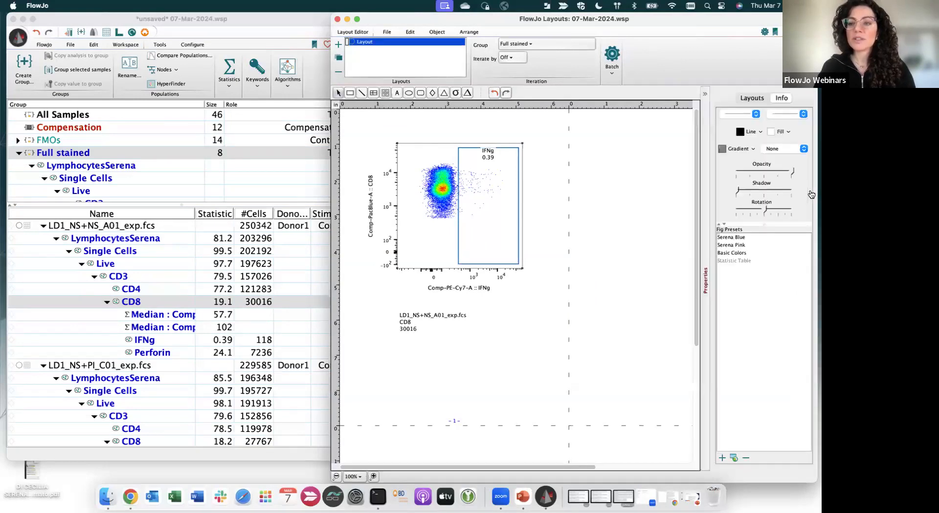
{"action": "left_click", "coordinate": [708, 194]}
{"action": "left_click", "coordinate": [812, 182]}
{"action": "left_click", "coordinate": [753, 113]}
{"action": "left_click", "coordinate": [754, 128]}
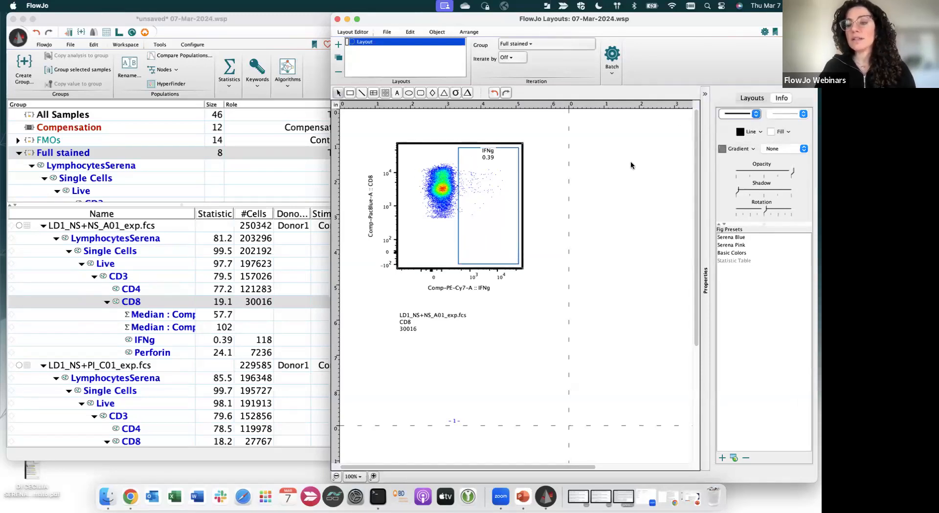
{"action": "left_click", "coordinate": [801, 114]}
{"action": "left_click", "coordinate": [797, 119]}
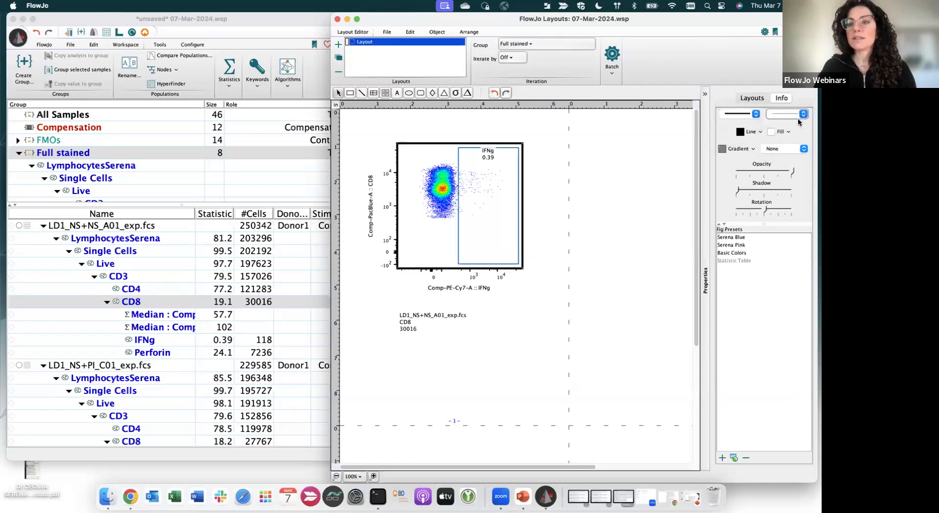
Try a light blue outline with a dark blue fill on the CD8 plot.
{"action": "left_click", "coordinate": [766, 133]}
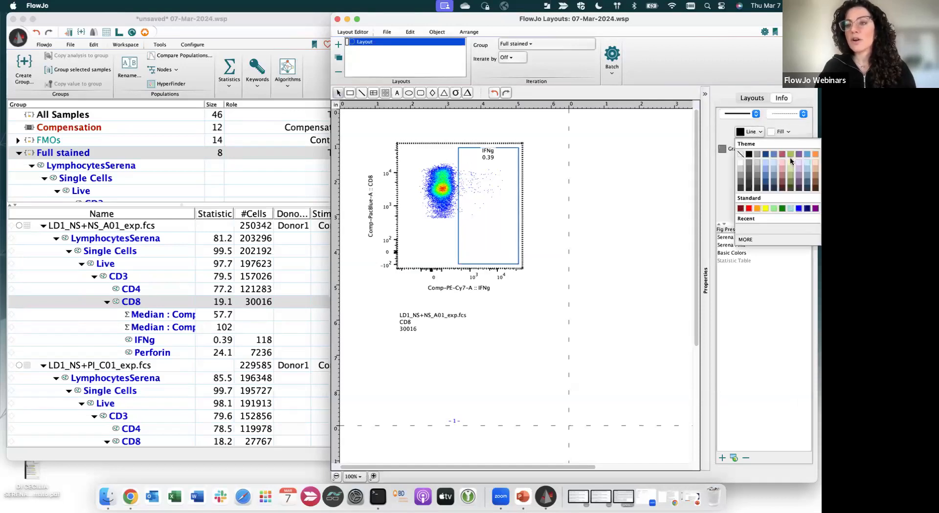
{"action": "left_click", "coordinate": [784, 141]}
{"action": "left_click", "coordinate": [782, 131]}
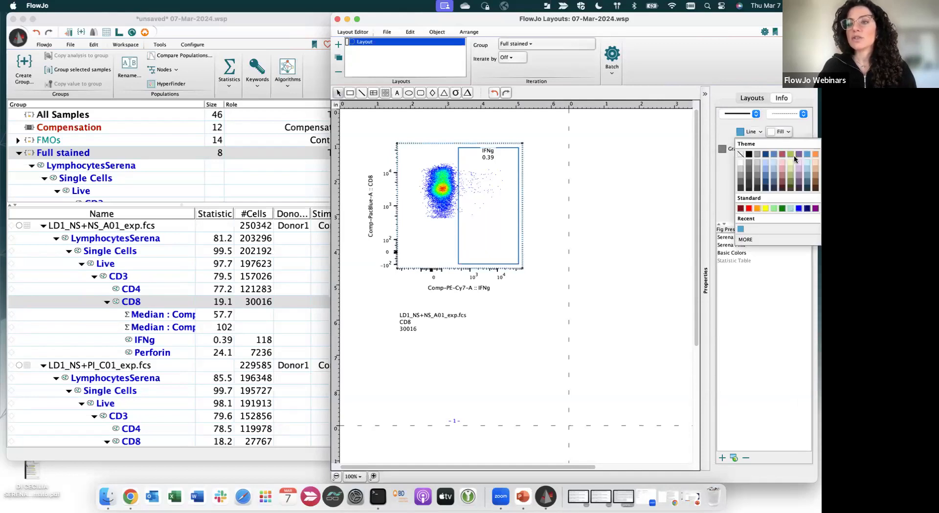
{"action": "left_click", "coordinate": [807, 181]}
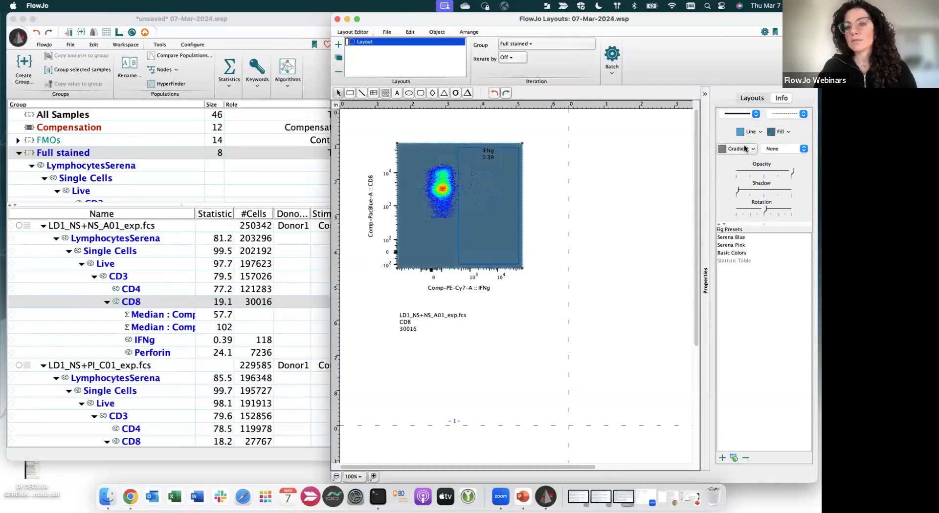
Set the CD8 plot's outline to dark blue and its fill to a pale blue.
{"action": "left_click", "coordinate": [771, 133]}
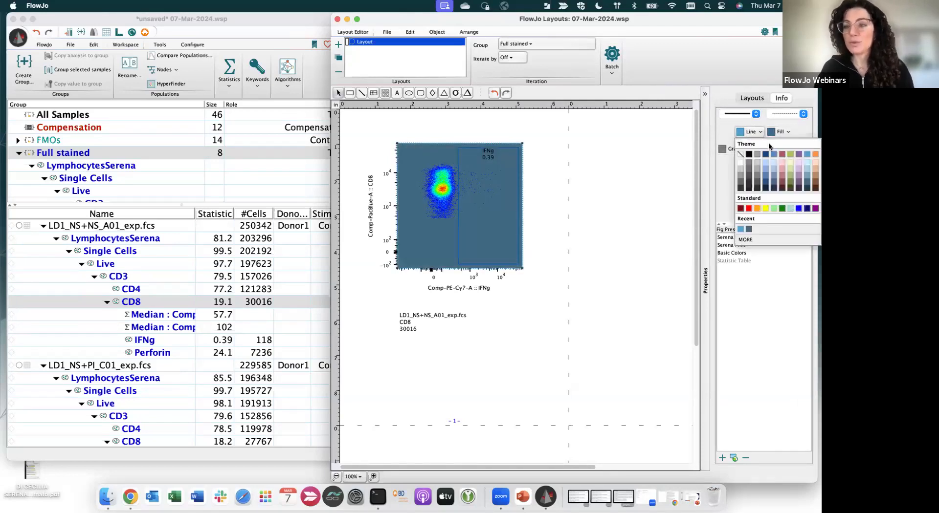
{"action": "left_click", "coordinate": [798, 171]}
{"action": "left_click", "coordinate": [785, 133]}
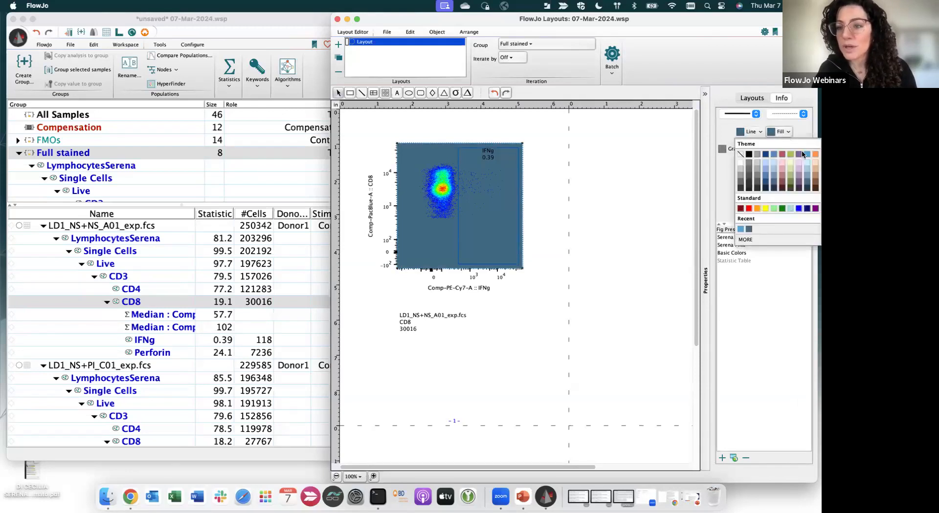
{"action": "left_click", "coordinate": [806, 162]}
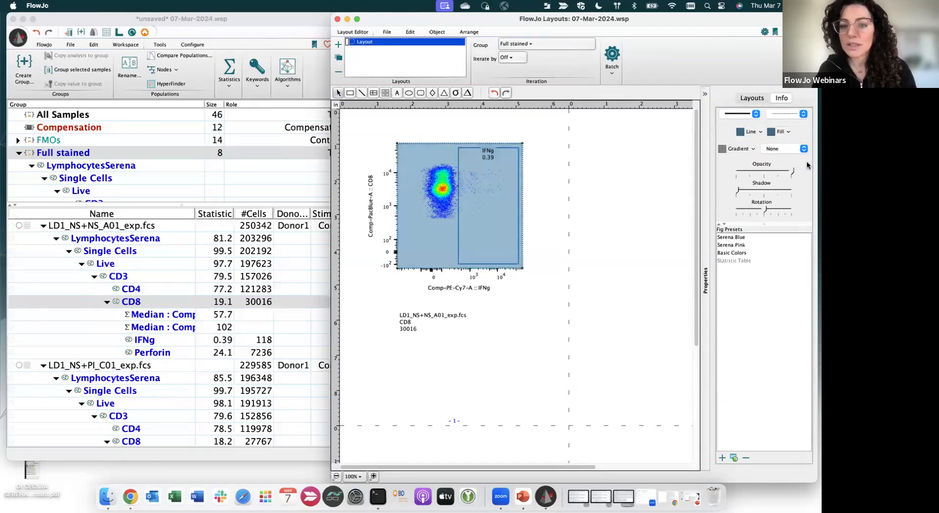
Apply a blue gradient to the CD8 plot's background, using the style with the dark band in the centre.
{"action": "left_click", "coordinate": [738, 149]}
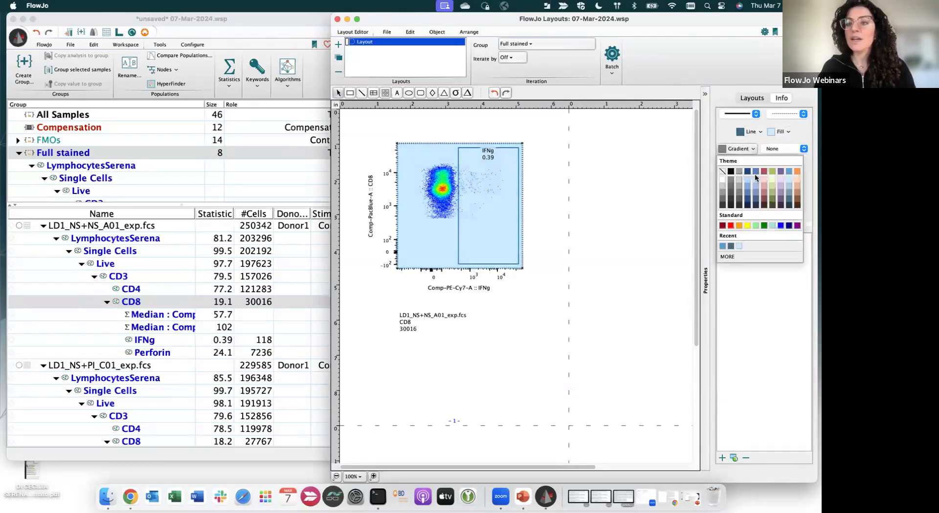
{"action": "left_click", "coordinate": [724, 246]}
{"action": "left_click", "coordinate": [776, 151]}
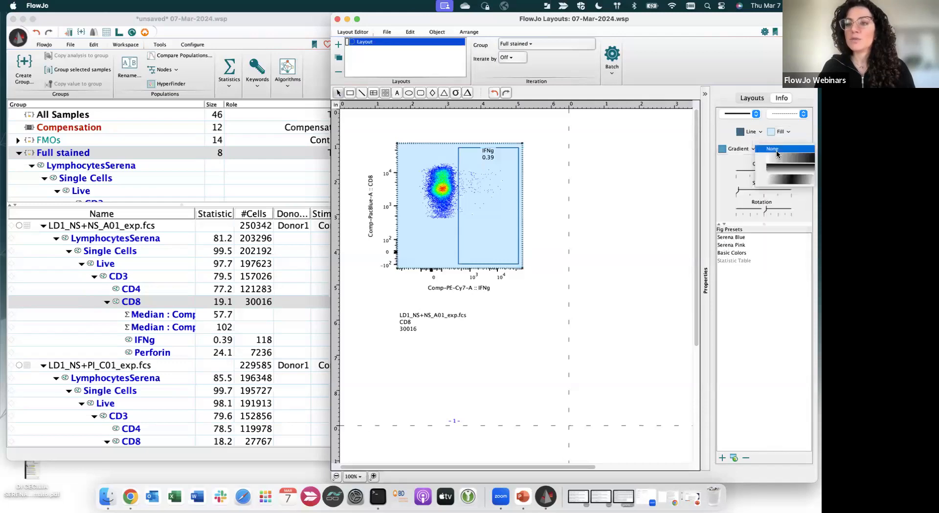
{"action": "left_click", "coordinate": [777, 179]}
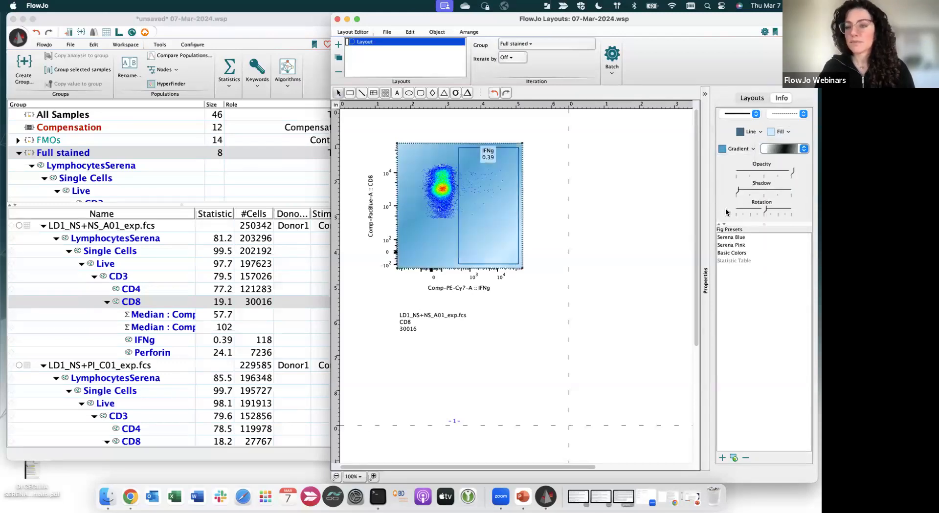
Add a slight shadow to the CD8 plot, deselect it and collapse the graphic properties.
{"action": "left_click", "coordinate": [745, 190]}
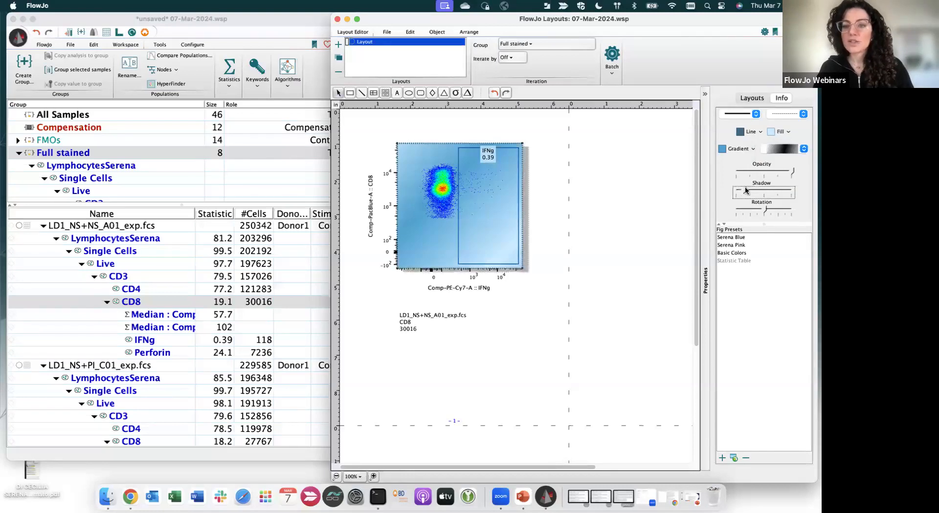
{"action": "left_click", "coordinate": [602, 209]}
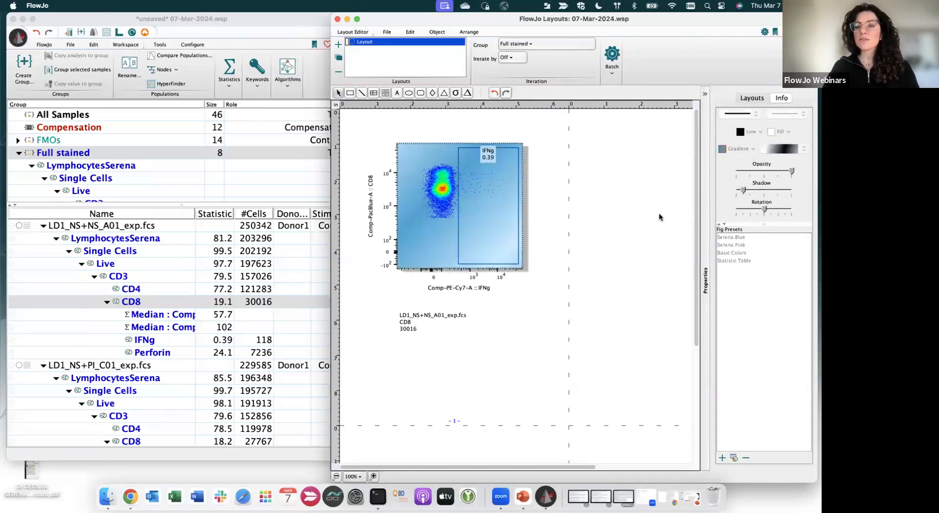
{"action": "left_click", "coordinate": [703, 209]}
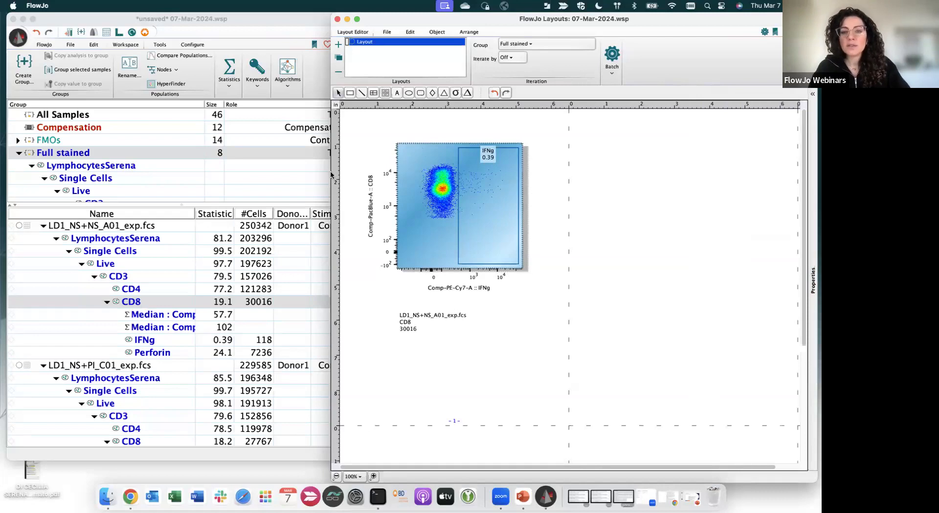
Widen the layout window, duplicate the CD8 plot and place the copy beside the original on the second page.
{"action": "left_click_drag", "start_coordinate": [330, 166], "coordinate": [263, 166]}
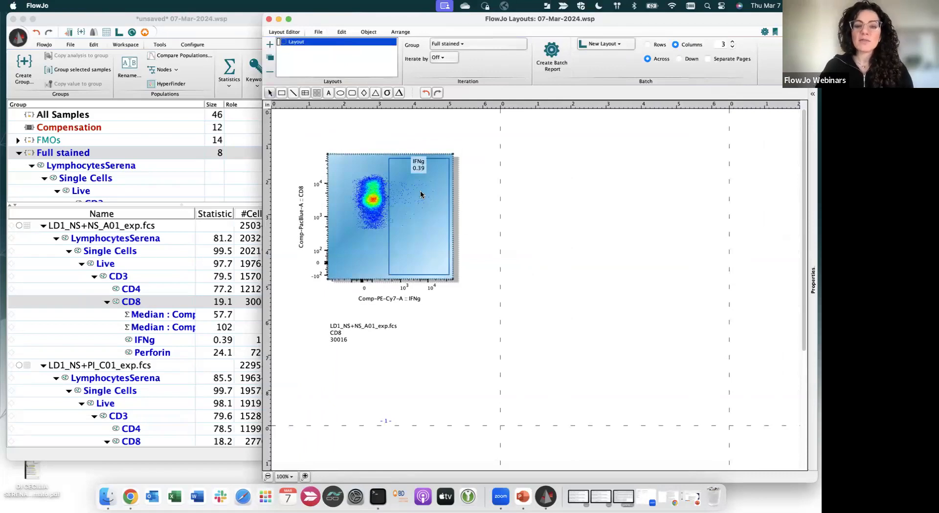
{"action": "right_click", "coordinate": [364, 213]}
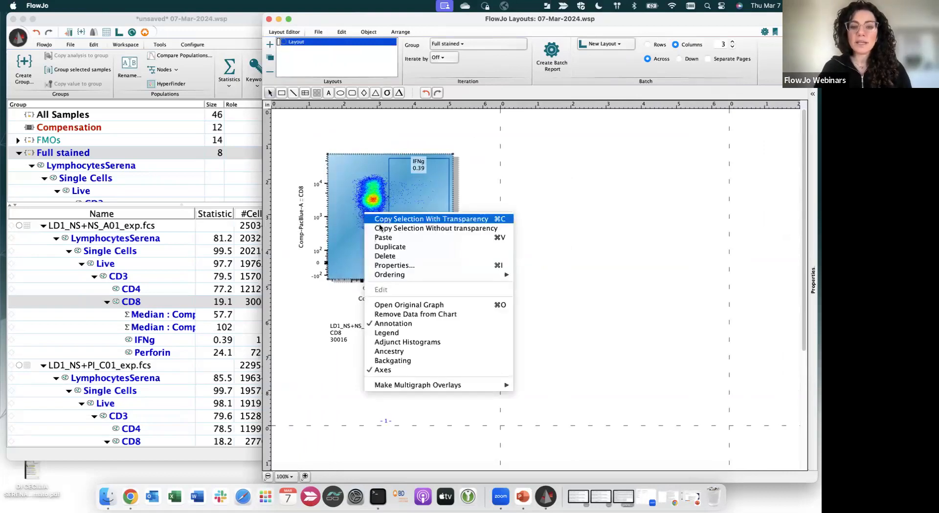
{"action": "left_click", "coordinate": [385, 248]}
{"action": "left_click_drag", "start_coordinate": [377, 242], "coordinate": [609, 238]}
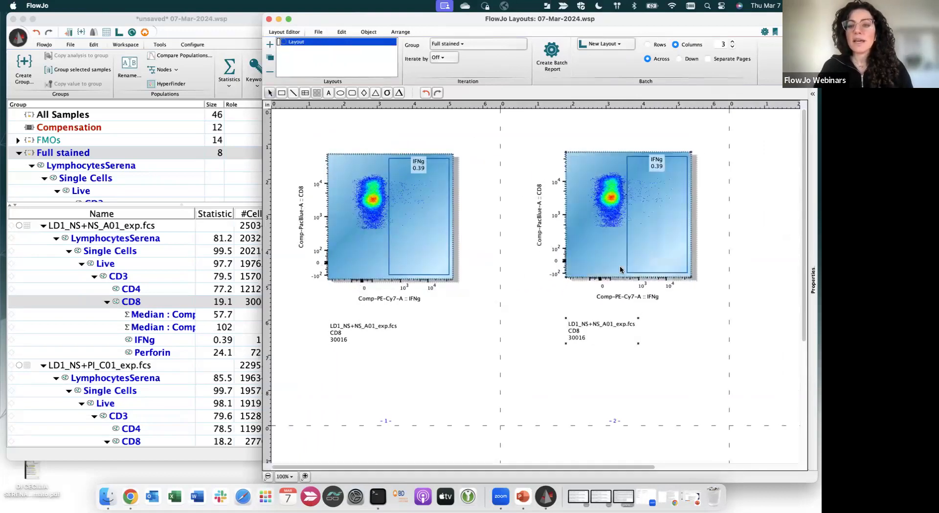
Change the x-axis parameter of the copied CD8 plot on the second page to Comp-PE-A :: Perforin.
{"action": "right_click", "coordinate": [625, 295]}
{"action": "left_click", "coordinate": [625, 294]}
{"action": "left_click", "coordinate": [619, 296]}
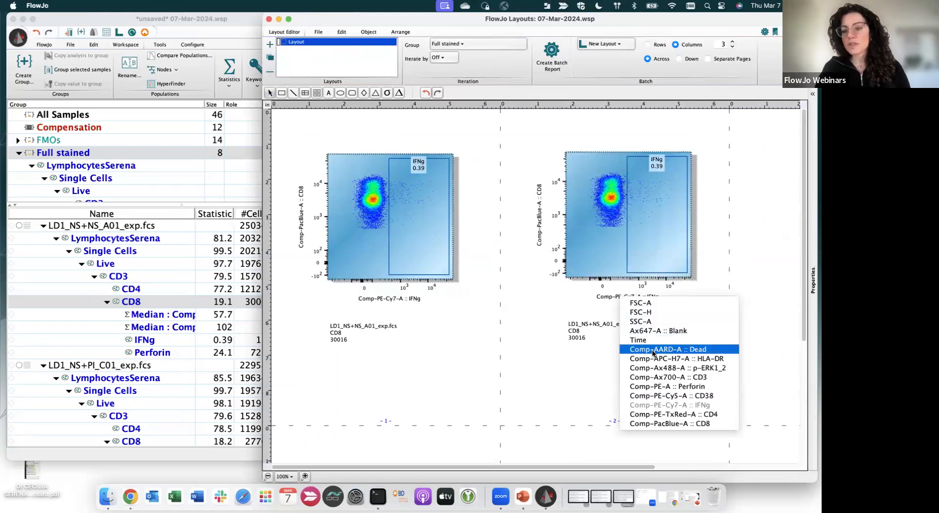
{"action": "left_click", "coordinate": [655, 387]}
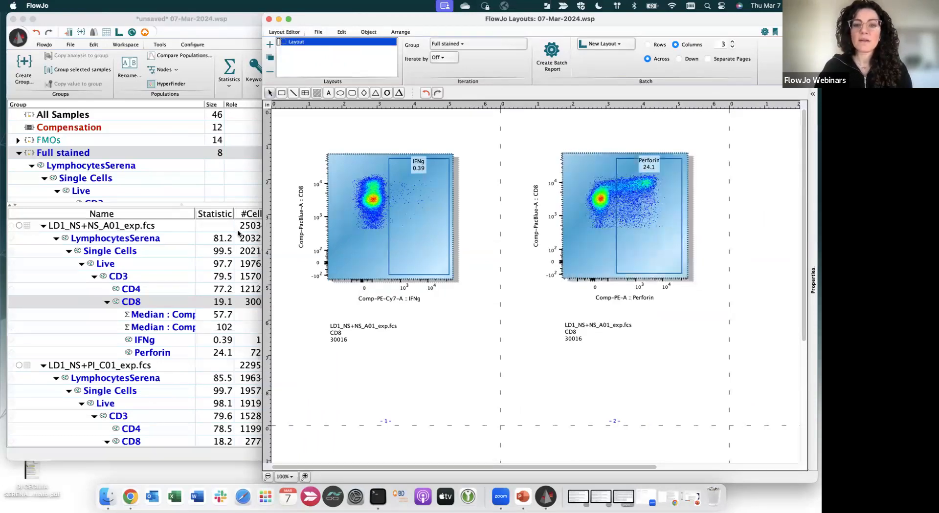
Widen the layout window and delete the sample annotation text beneath both the Perforin and IFNg plots.
{"action": "left_click_drag", "start_coordinate": [262, 222], "coordinate": [109, 217]}
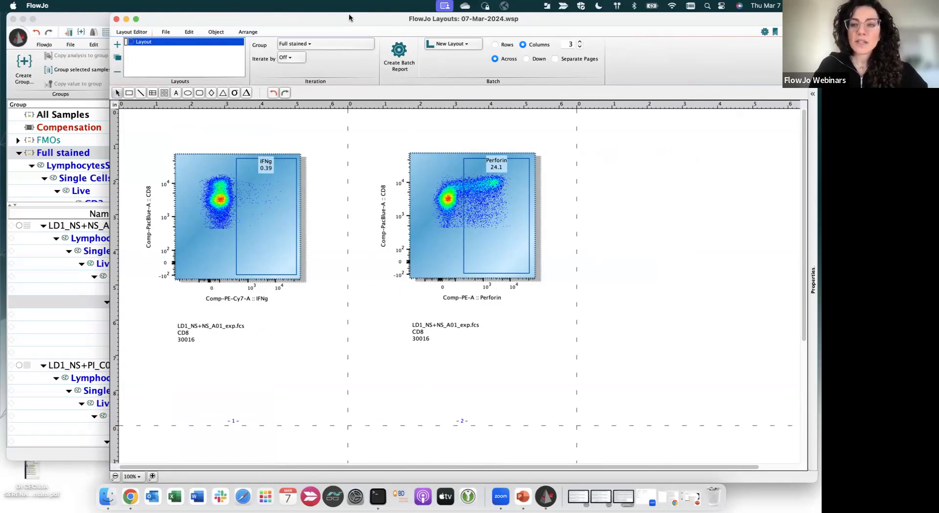
{"action": "left_click_drag", "start_coordinate": [348, 18], "coordinate": [351, 18]}
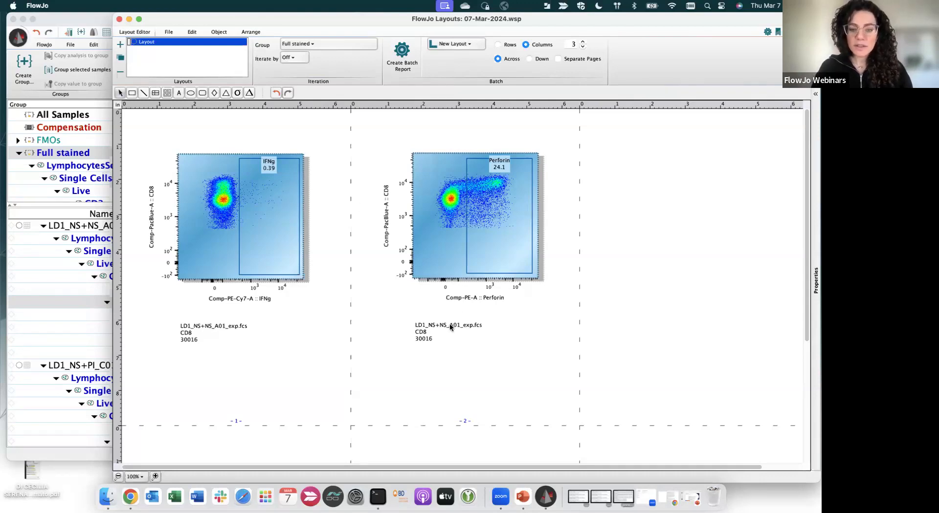
{"action": "key", "text": "Delete"}
{"action": "left_click", "coordinate": [230, 326]}
{"action": "key", "text": "Delete"}
Draw a small text box below the IFNg plot and insert the Date annotation in it.
{"action": "left_click", "coordinate": [180, 92]}
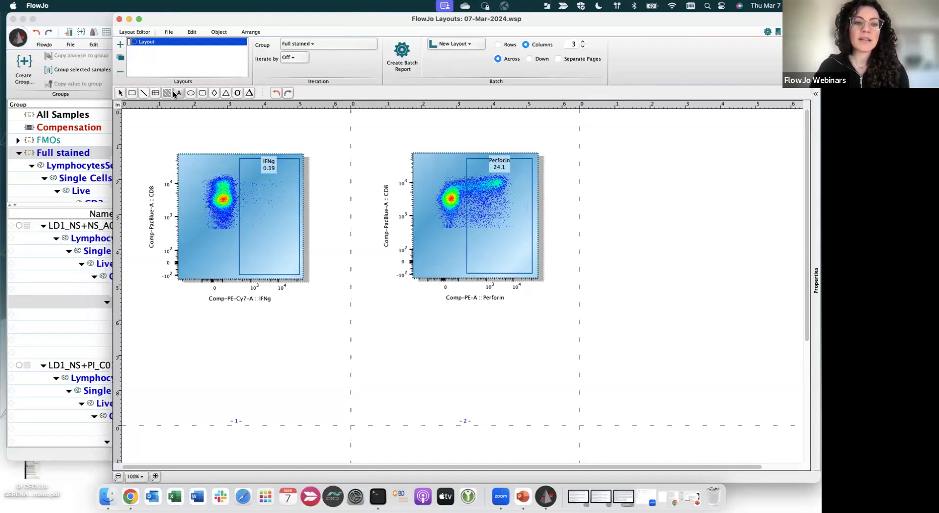
{"action": "left_click_drag", "start_coordinate": [239, 346], "coordinate": [250, 347]}
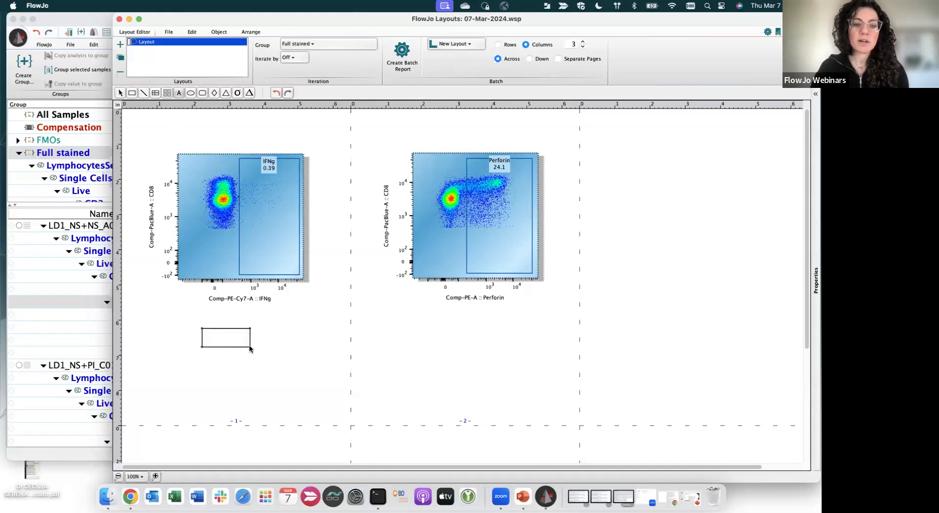
{"action": "right_click", "coordinate": [213, 335]}
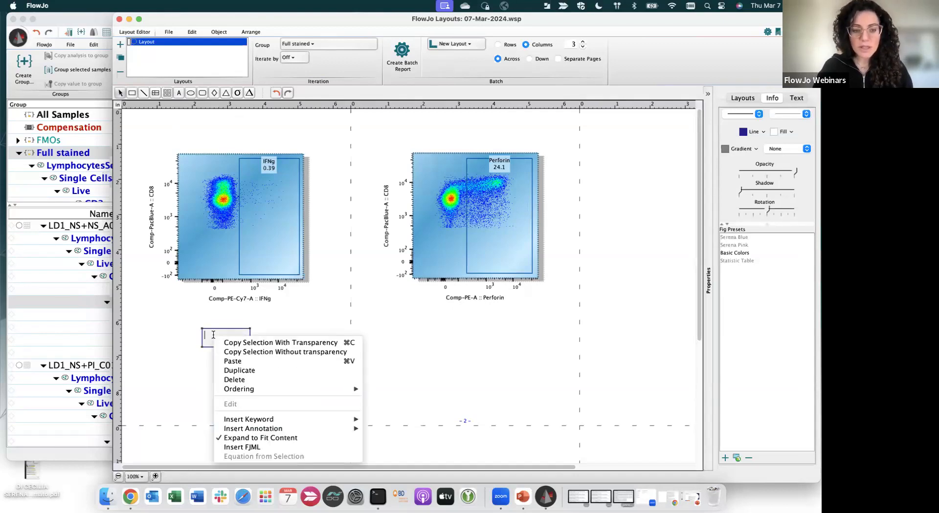
{"action": "mouse_move", "coordinate": [270, 429]}
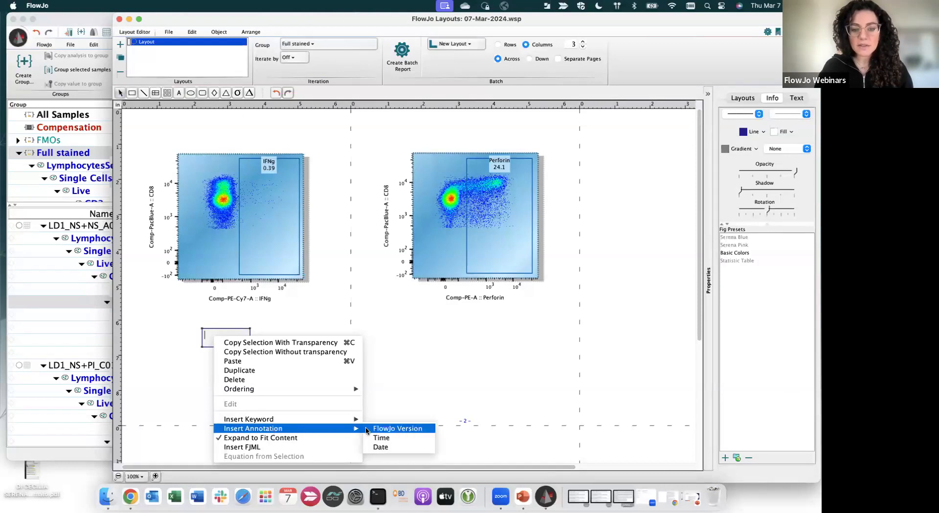
{"action": "left_click", "coordinate": [380, 447]}
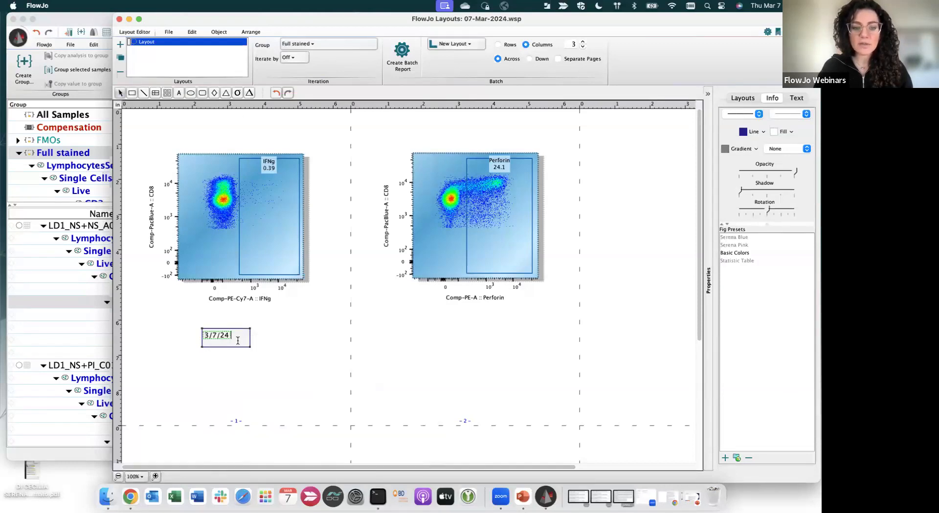
Append the DonorID and StimCondition keywords of LD1_NS+NS_A01_exp.fcs to the date text box and move it slightly closer to the IFNg plot.
{"action": "right_click", "coordinate": [238, 337]}
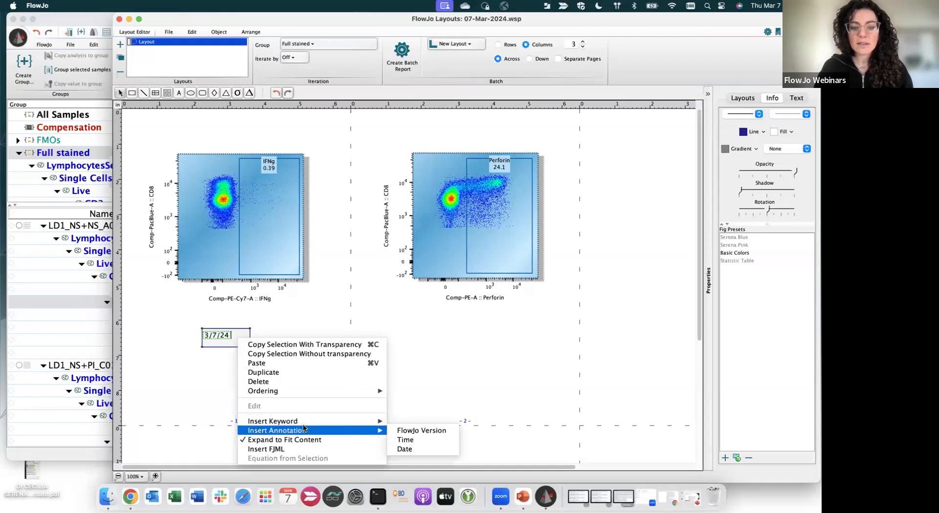
{"action": "mouse_move", "coordinate": [305, 422]}
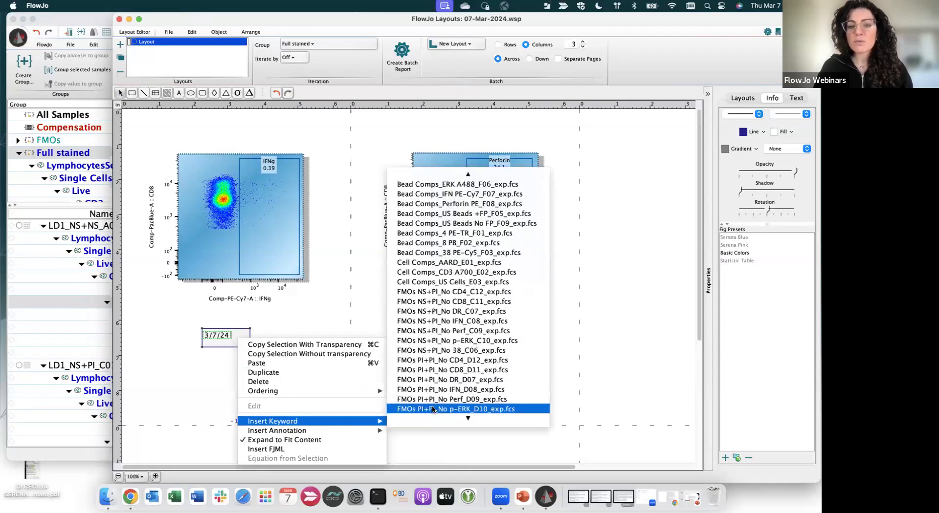
{"action": "scroll", "coordinate": [430, 406], "scroll_direction": "down", "scroll_amount": 5}
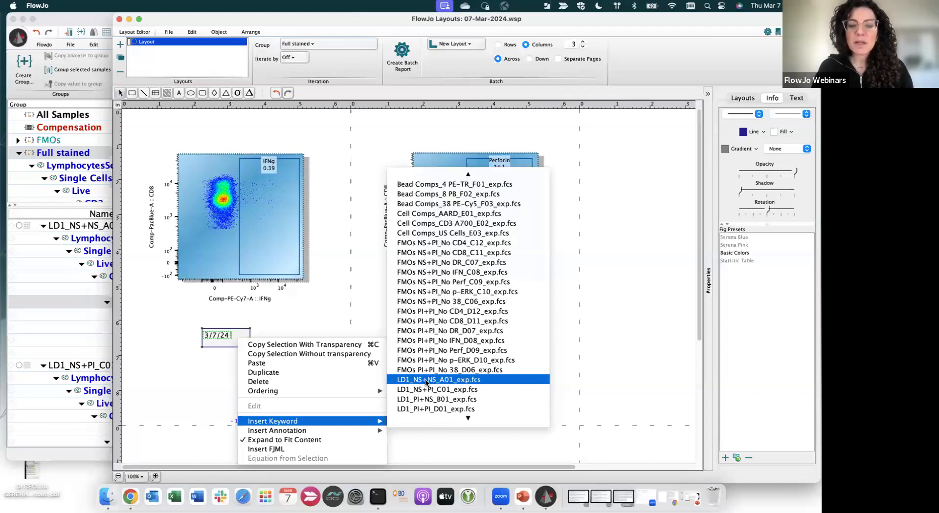
{"action": "left_click", "coordinate": [426, 383]}
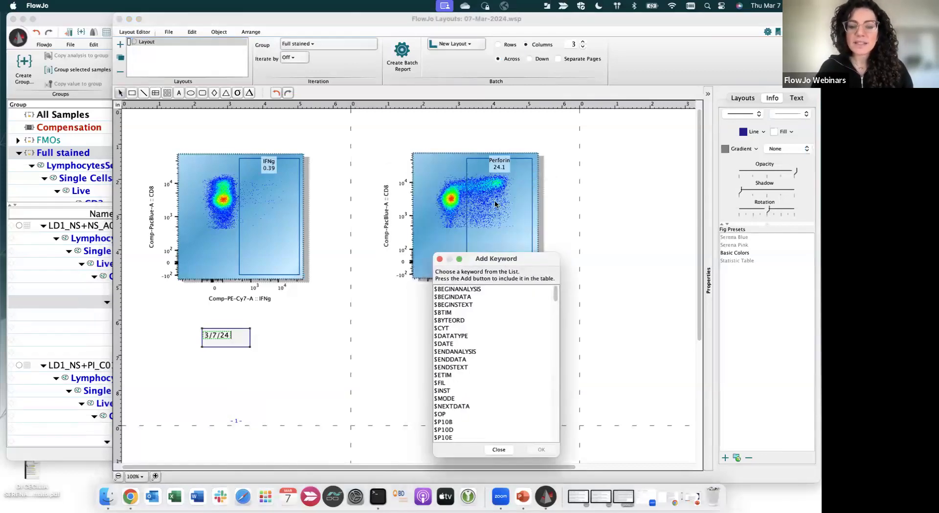
{"action": "left_click_drag", "start_coordinate": [535, 220], "coordinate": [541, 371]}
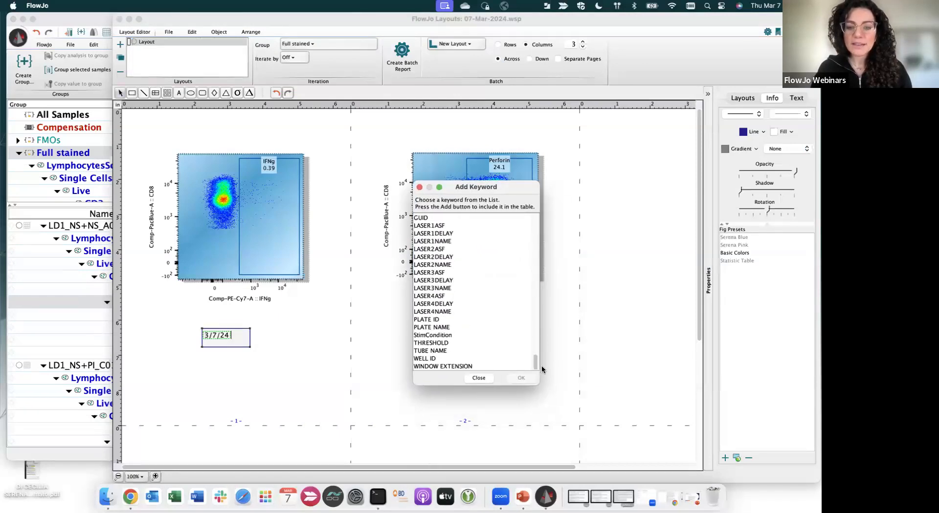
{"action": "left_click", "coordinate": [454, 335]}
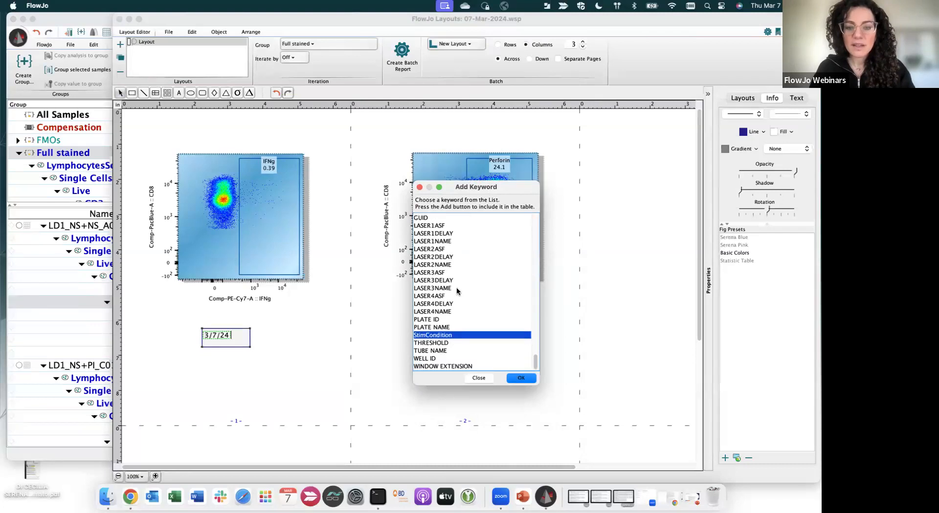
{"action": "scroll", "coordinate": [457, 290], "scroll_direction": "up", "scroll_amount": 5}
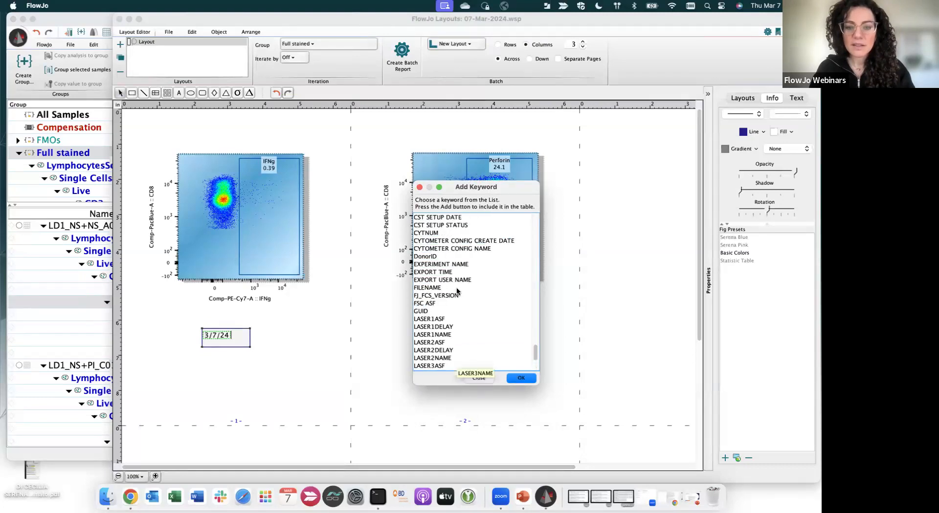
{"action": "scroll", "coordinate": [533, 356], "scroll_direction": "down", "scroll_amount": 4}
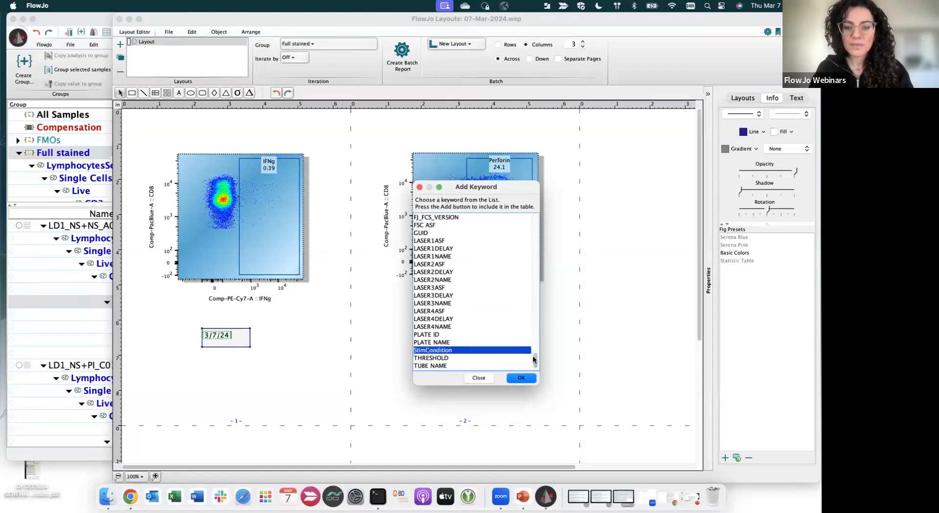
{"action": "left_click", "coordinate": [522, 377]}
{"action": "left_click", "coordinate": [270, 369]}
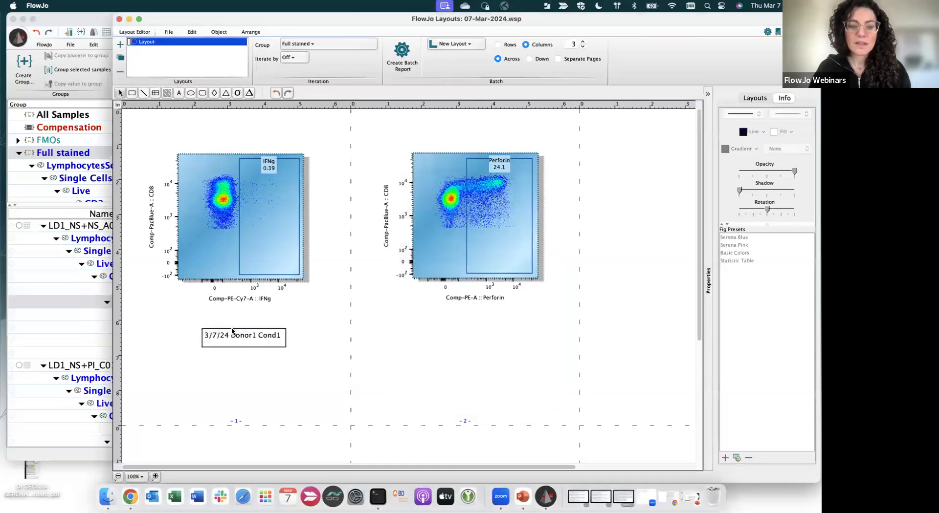
{"action": "left_click_drag", "start_coordinate": [252, 340], "coordinate": [243, 335]}
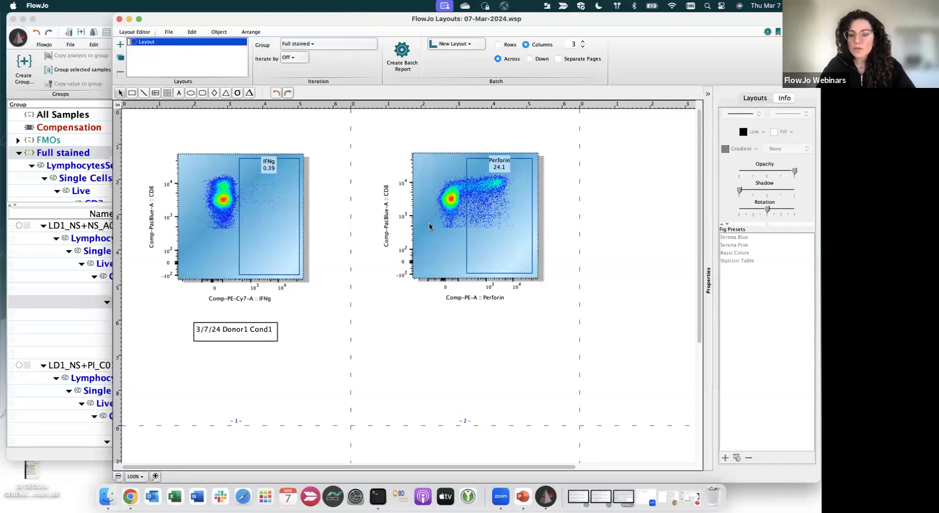
Add the gating ancestry plots for the Perforin plot to the layout.
{"action": "right_click", "coordinate": [429, 226]}
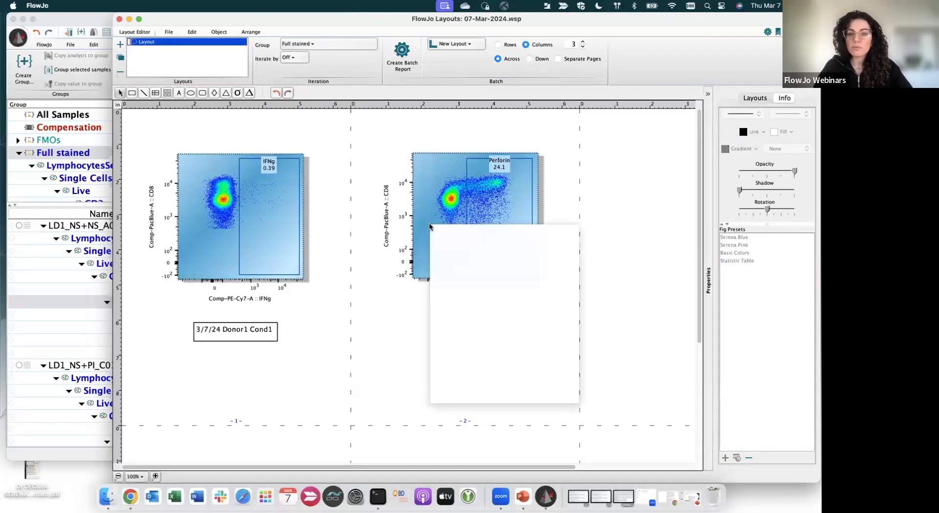
{"action": "key", "text": "Escape"}
{"action": "scroll", "coordinate": [443, 226], "scroll_direction": "down", "scroll_amount": 1}
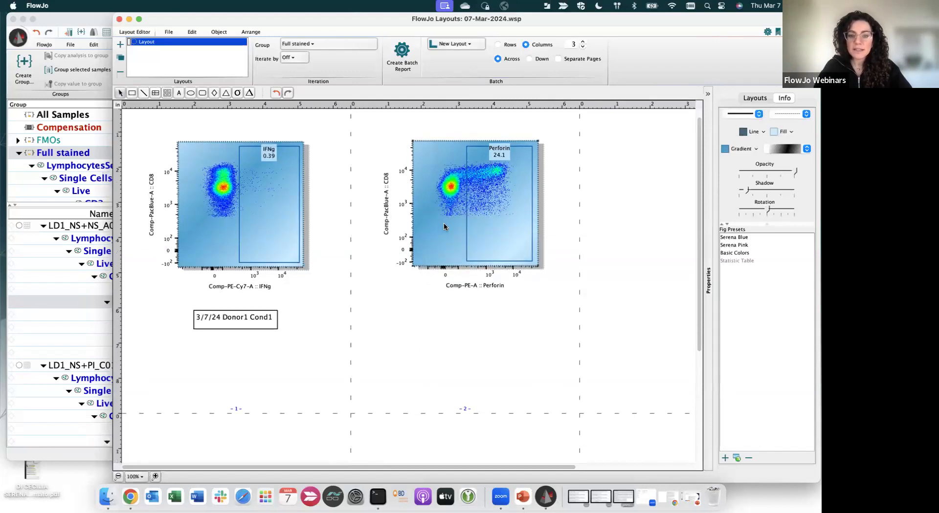
{"action": "right_click", "coordinate": [444, 226]}
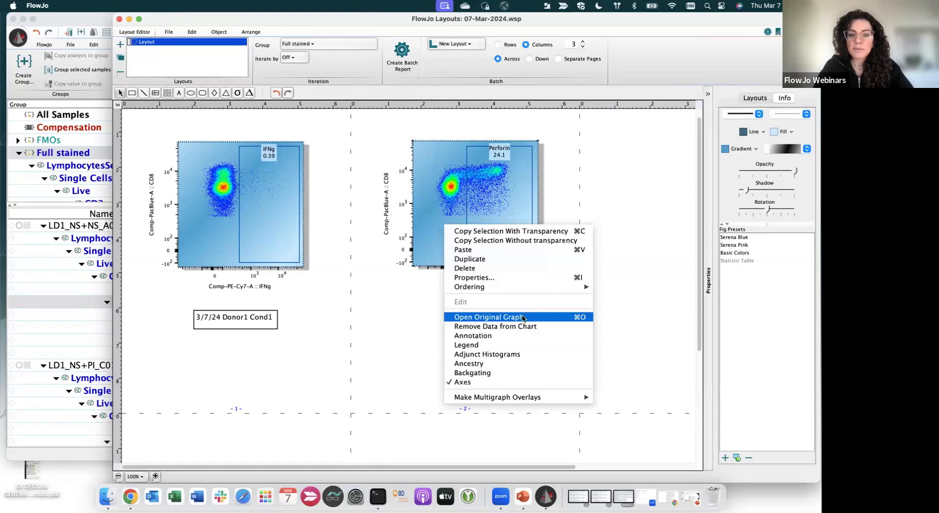
{"action": "left_click", "coordinate": [529, 366]}
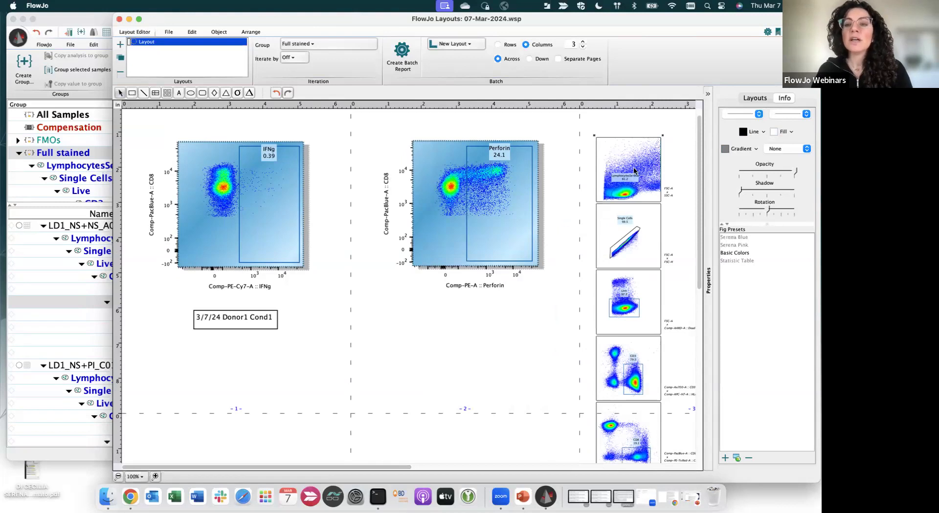
Arrange the ancestry plots horizontally, move the strip below the text box and enlarge it.
{"action": "right_click", "coordinate": [626, 148]}
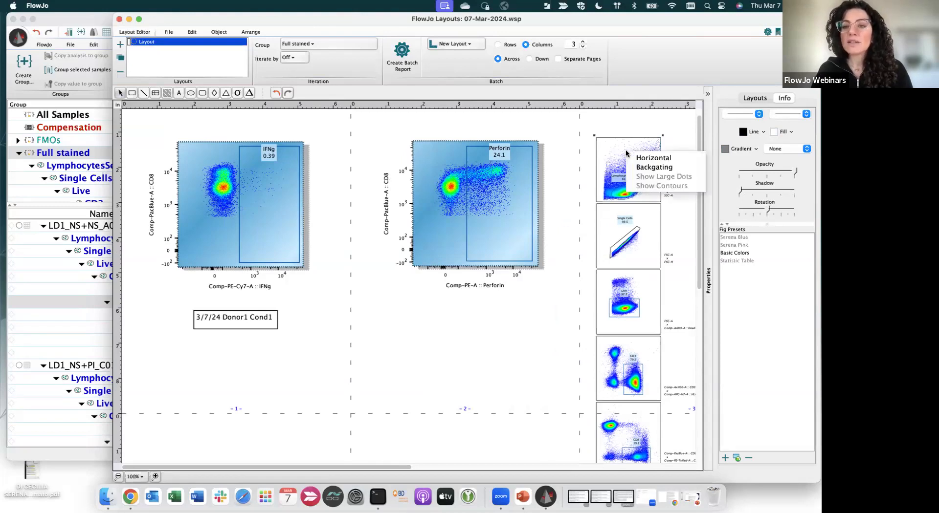
{"action": "left_click", "coordinate": [653, 158]}
{"action": "left_click_drag", "start_coordinate": [628, 166], "coordinate": [186, 360]}
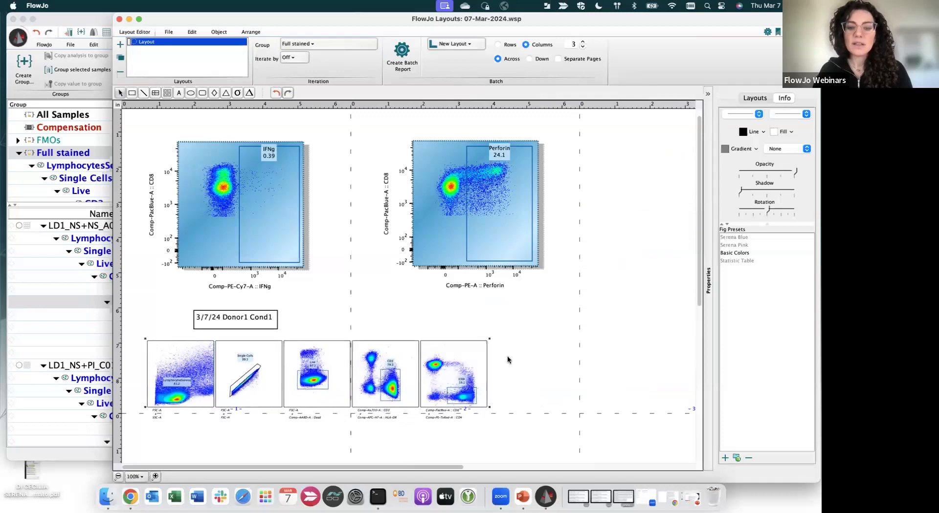
{"action": "scroll", "coordinate": [507, 361], "scroll_direction": "down", "scroll_amount": 2}
{"action": "left_click_drag", "start_coordinate": [490, 359], "coordinate": [595, 366]}
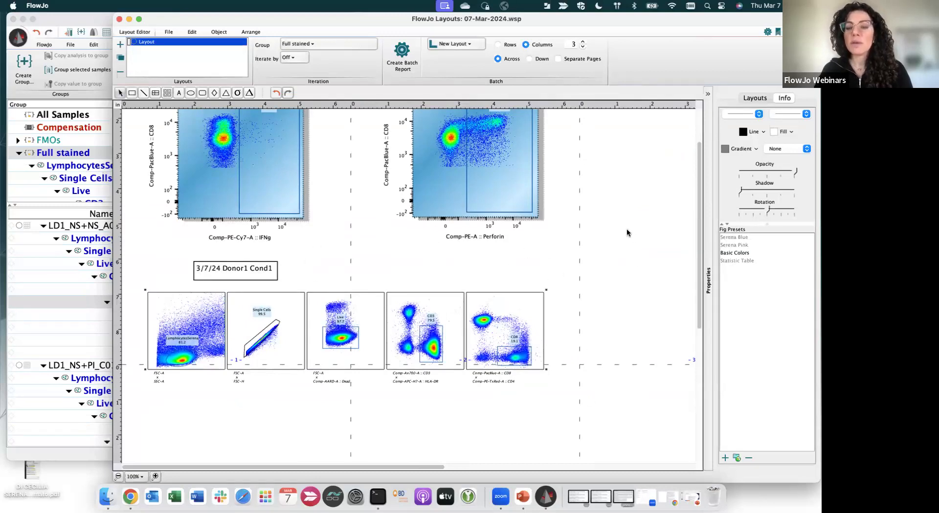
Scale the layout to one page, and shift the ancestry strip and the Perforin plot slightly.
{"action": "right_click", "coordinate": [614, 228]}
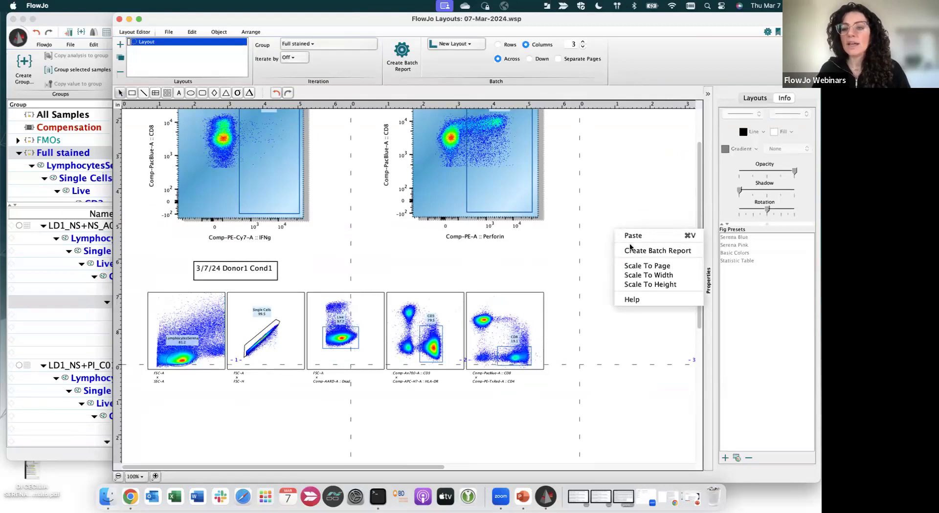
{"action": "left_click", "coordinate": [642, 267]}
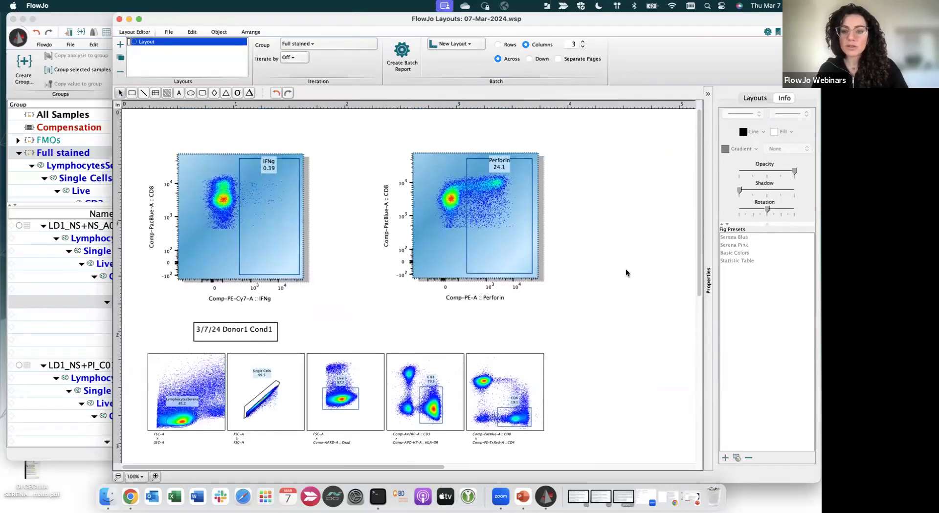
{"action": "scroll", "coordinate": [627, 273], "scroll_direction": "down", "scroll_amount": 1}
{"action": "left_click_drag", "start_coordinate": [409, 323], "coordinate": [427, 325]}
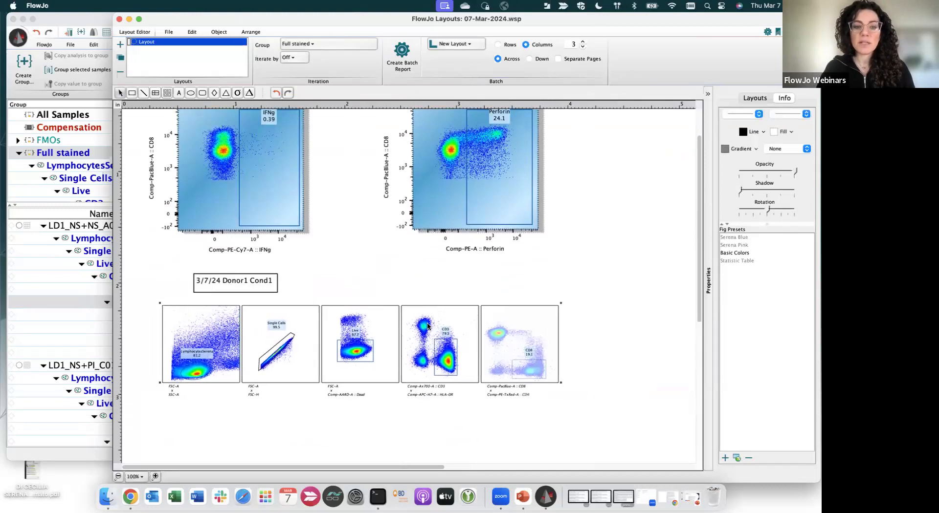
{"action": "left_click", "coordinate": [433, 221]}
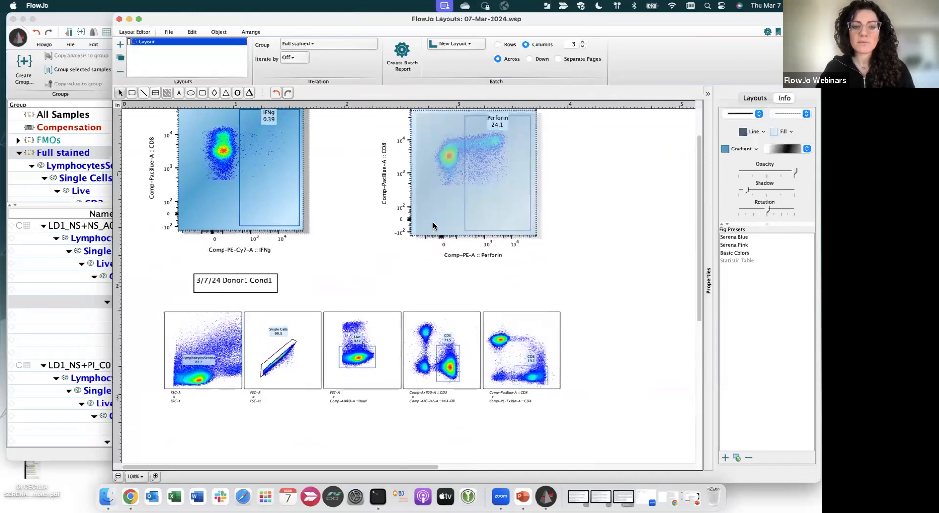
{"action": "left_click", "coordinate": [603, 252]}
{"action": "scroll", "coordinate": [603, 252], "scroll_direction": "up", "scroll_amount": 4}
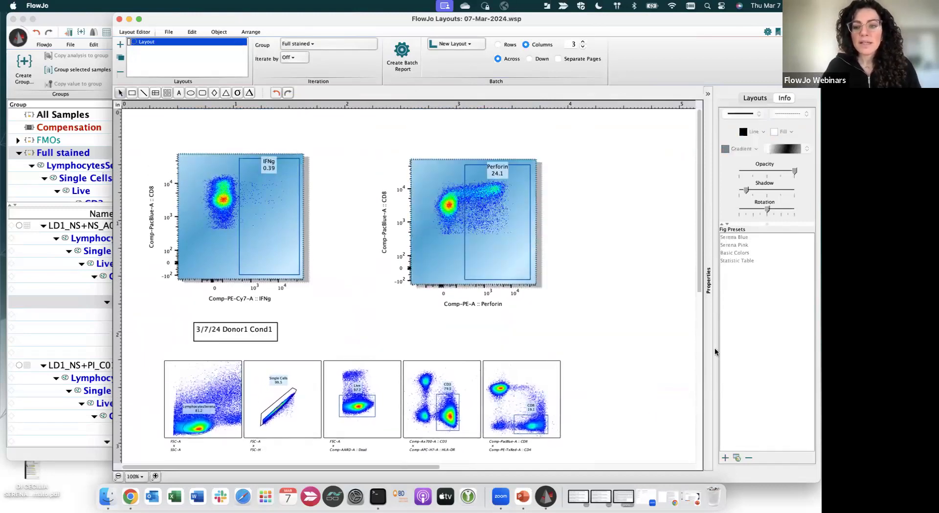
Iterate the layout by Sample over the Full stained group and step through its samples to LD2_PI+PI_D02_exp.fcs.
{"action": "left_click_drag", "start_coordinate": [289, 21], "coordinate": [288, 22]}
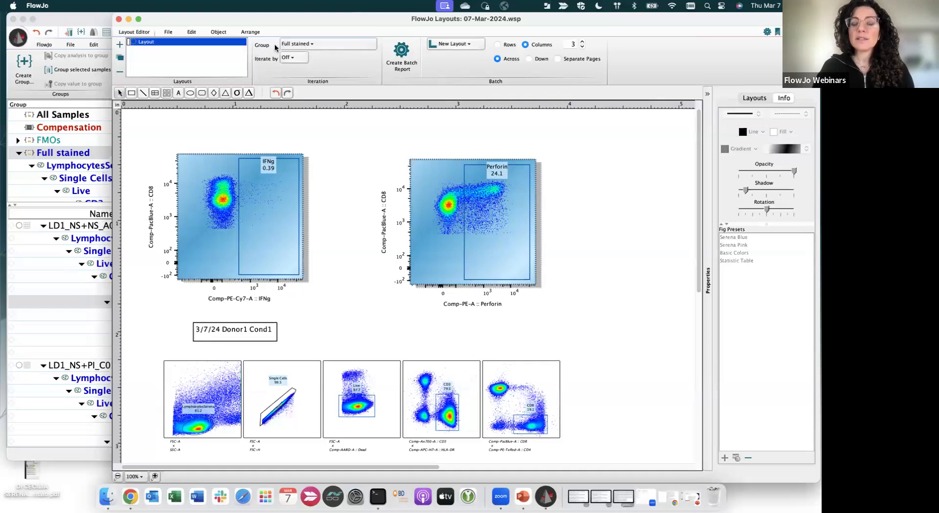
{"action": "left_click", "coordinate": [297, 47]}
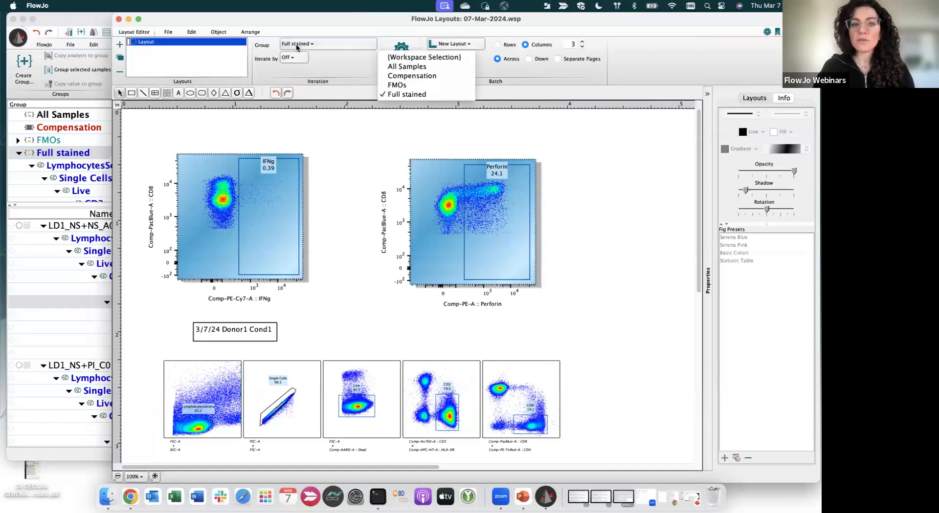
{"action": "left_click", "coordinate": [302, 21]}
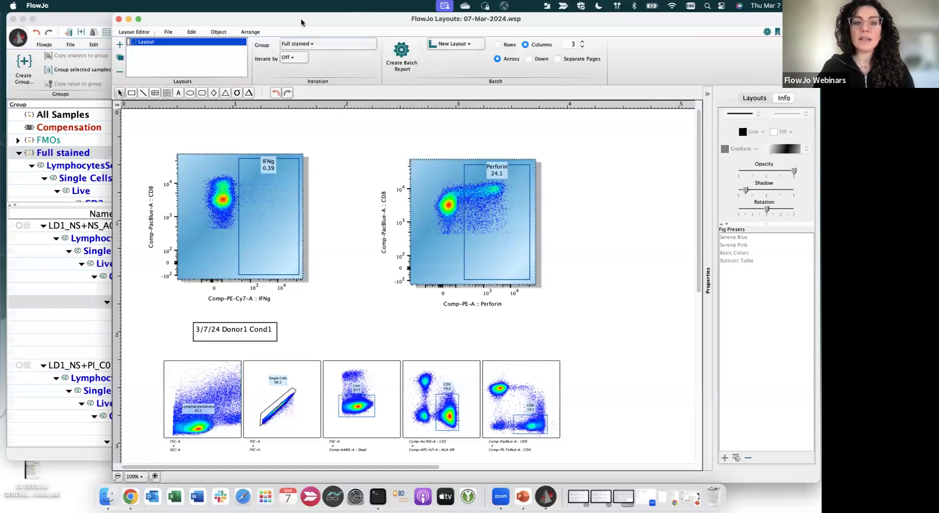
{"action": "left_click", "coordinate": [300, 59]}
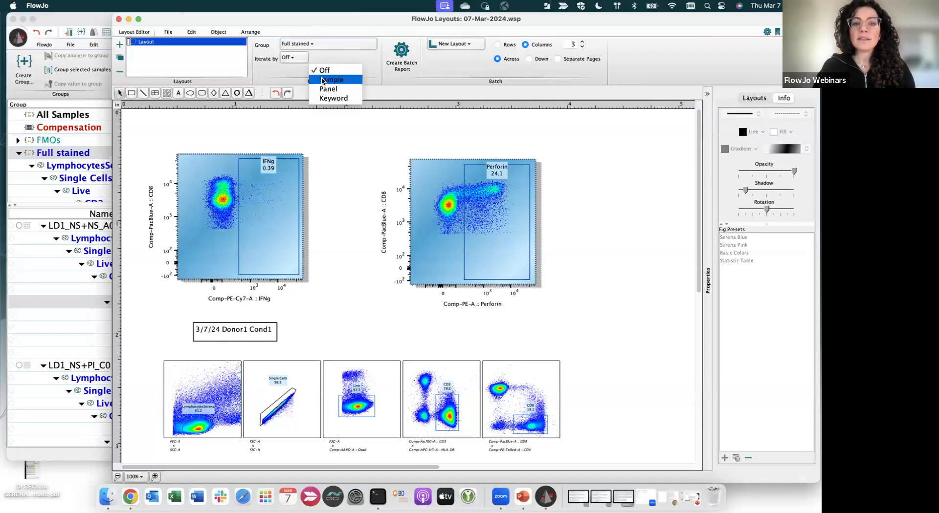
{"action": "left_click", "coordinate": [322, 81]}
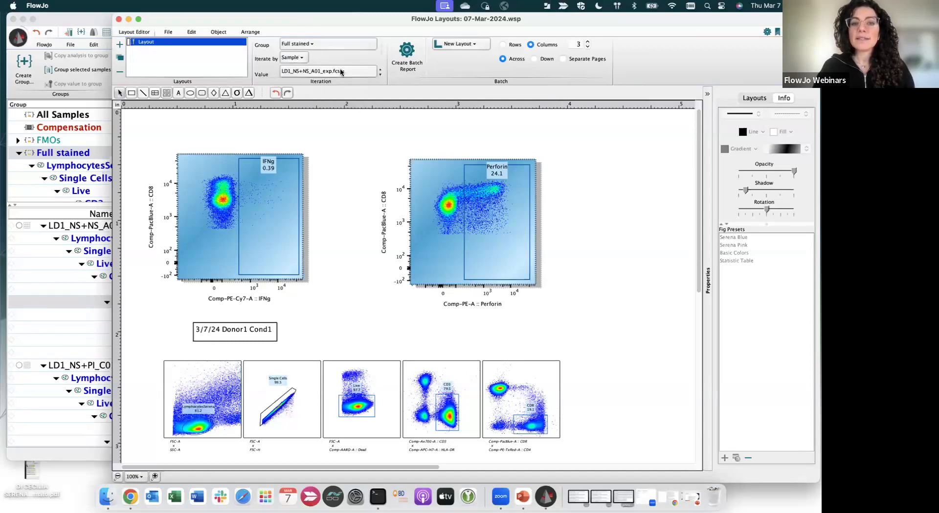
{"action": "left_click", "coordinate": [379, 75]}
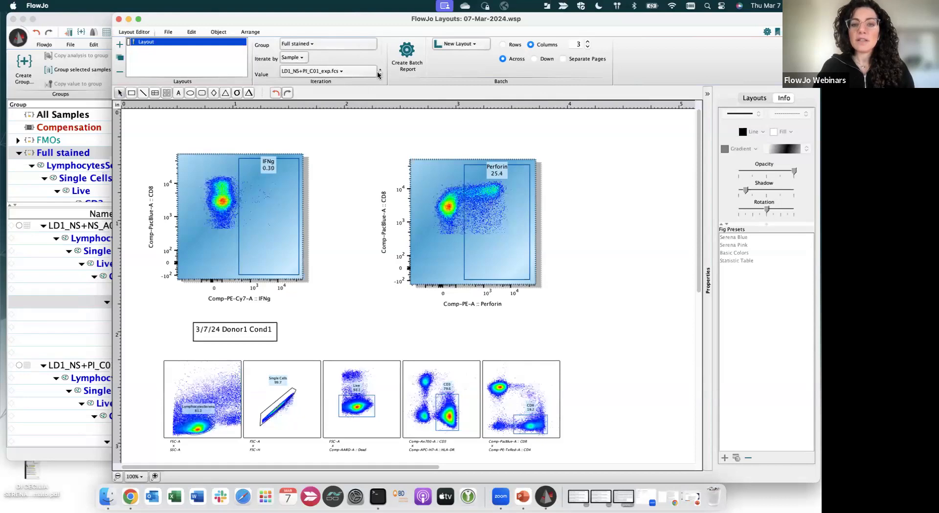
{"action": "left_click", "coordinate": [378, 74]}
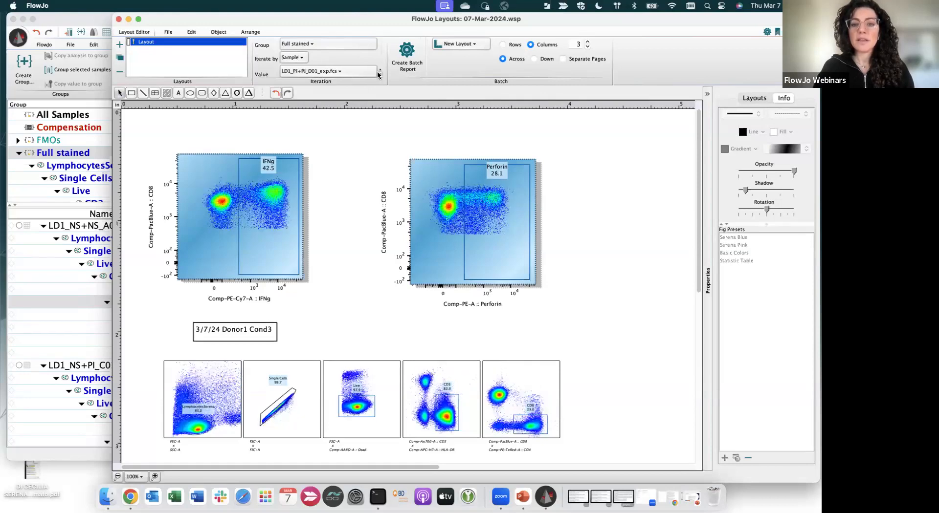
{"action": "left_click", "coordinate": [378, 75]}
{"action": "left_click", "coordinate": [379, 75]}
{"action": "left_click", "coordinate": [378, 74]}
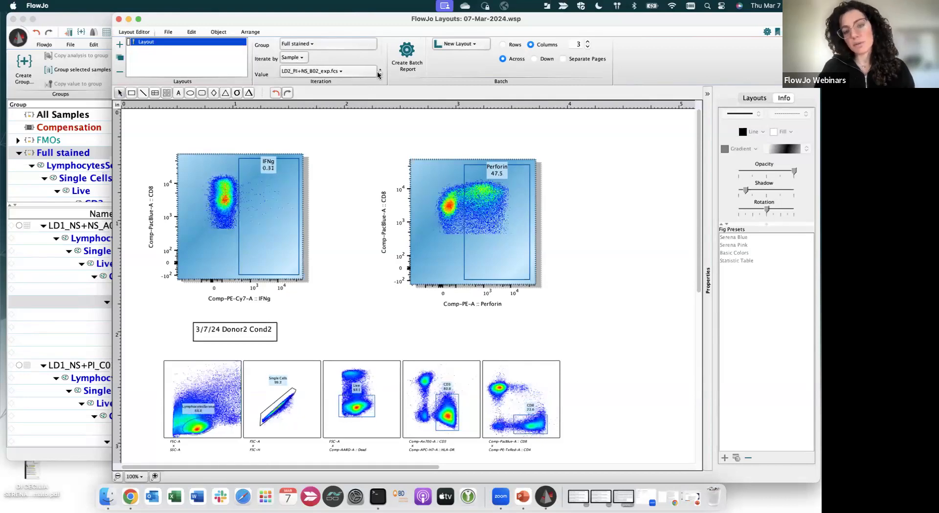
{"action": "left_click", "coordinate": [378, 74]}
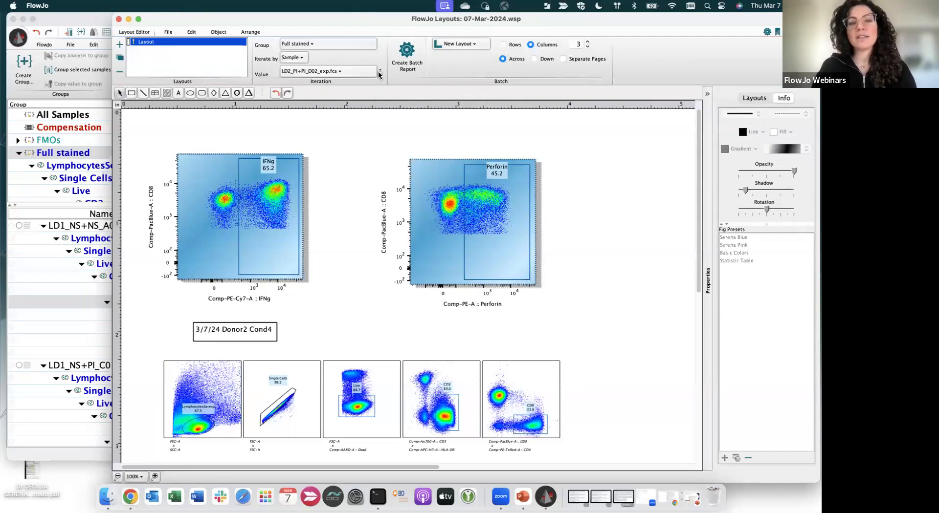
Turn off the layout's iteration.
{"action": "left_click", "coordinate": [304, 58]}
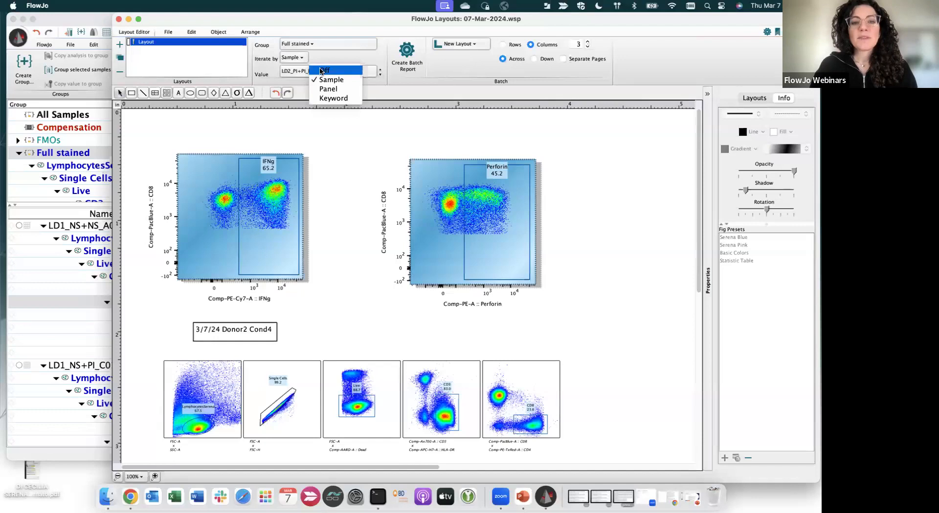
{"action": "left_click", "coordinate": [300, 73]}
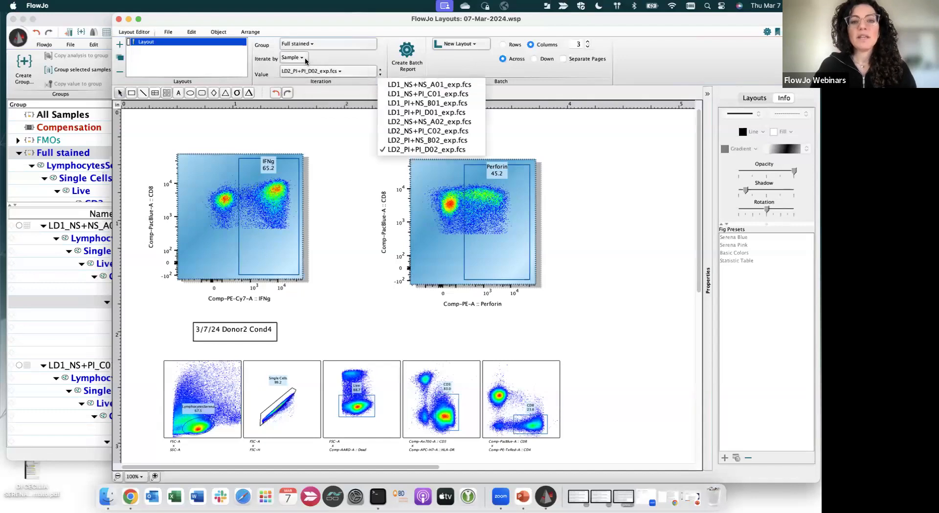
{"action": "left_click", "coordinate": [305, 61]}
{"action": "left_click", "coordinate": [310, 58]}
{"action": "left_click", "coordinate": [324, 69]}
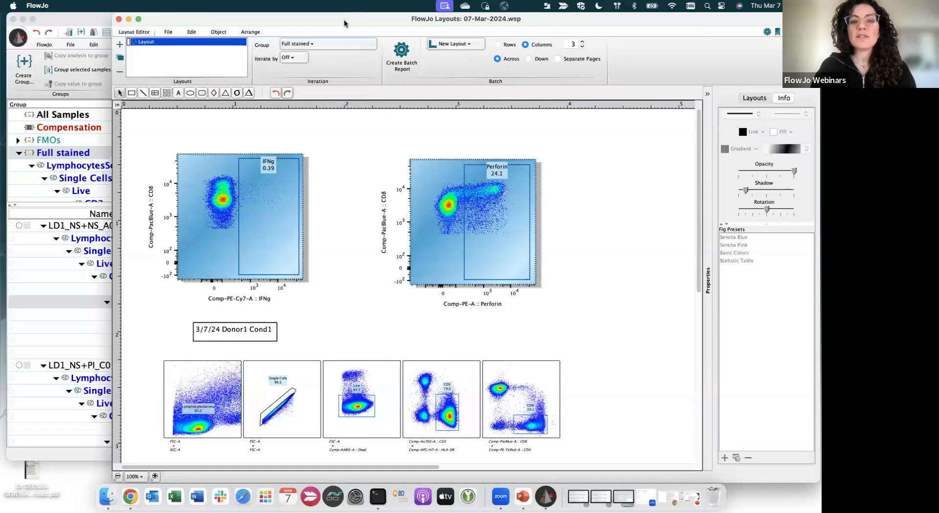
{"action": "left_click_drag", "start_coordinate": [344, 23], "coordinate": [346, 23]}
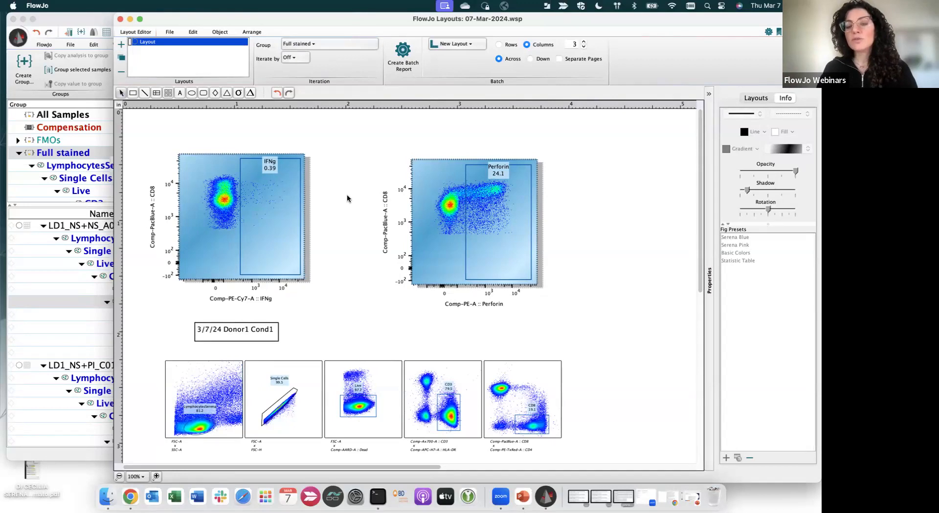
Create a batch report of the Full stained group in a new layout, and review its plots with the properties pane collapsed.
{"action": "left_click", "coordinate": [404, 61]}
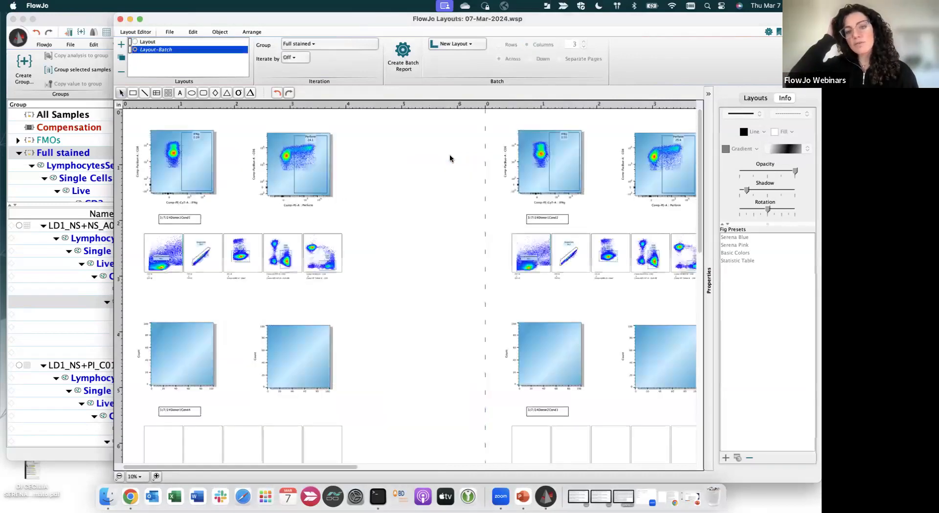
{"action": "scroll", "coordinate": [423, 222], "scroll_direction": "down", "scroll_amount": 10}
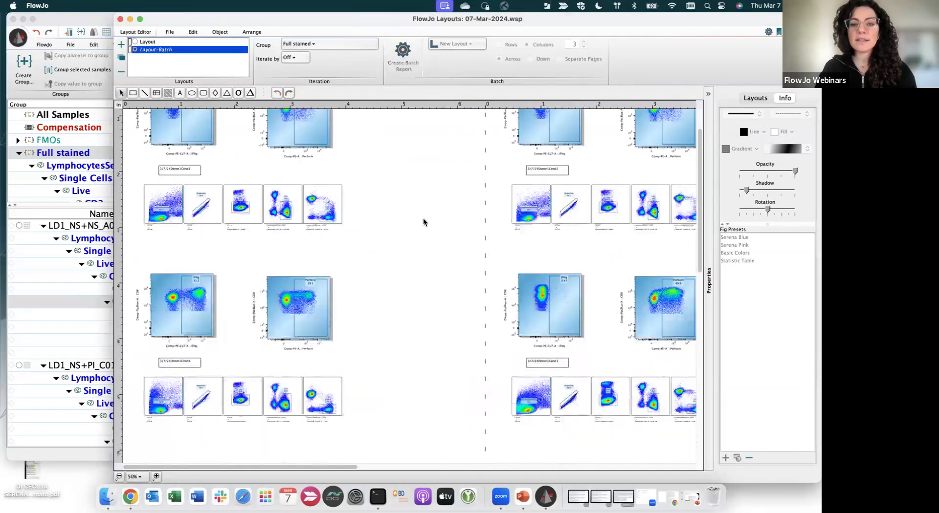
{"action": "scroll", "coordinate": [424, 222], "scroll_direction": "right", "scroll_amount": 5}
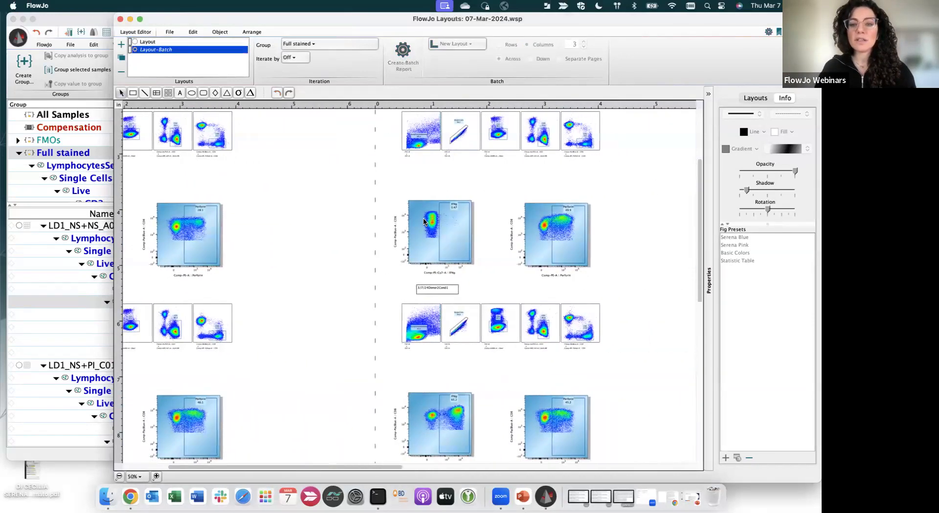
{"action": "scroll", "coordinate": [423, 222], "scroll_direction": "up", "scroll_amount": 10}
{"action": "scroll", "coordinate": [424, 221], "scroll_direction": "left", "scroll_amount": 5}
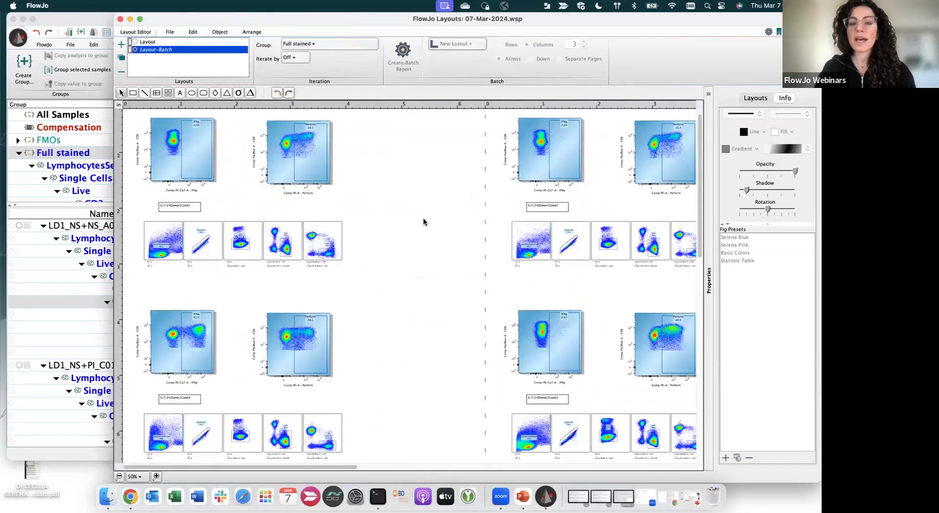
{"action": "scroll", "coordinate": [455, 223], "scroll_direction": "down", "scroll_amount": 9}
{"action": "left_click", "coordinate": [708, 227]}
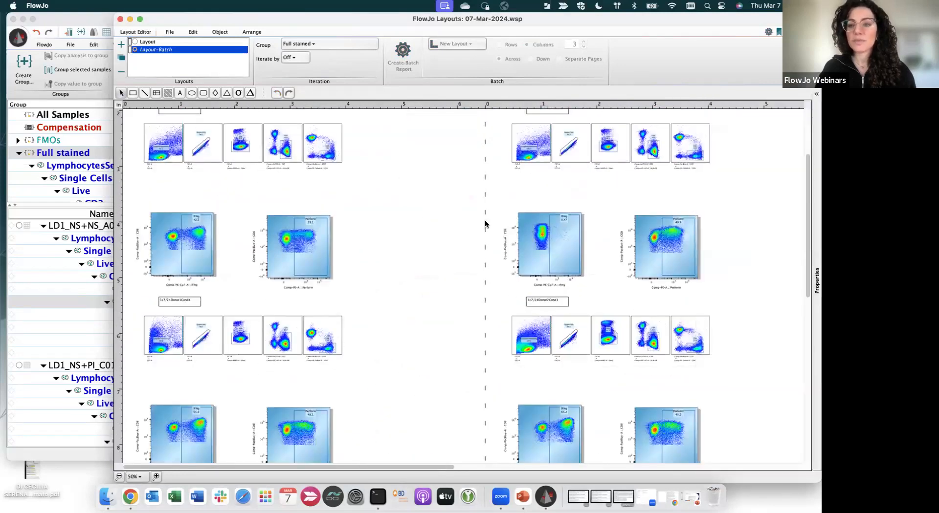
{"action": "scroll", "coordinate": [438, 220], "scroll_direction": "up", "scroll_amount": 10}
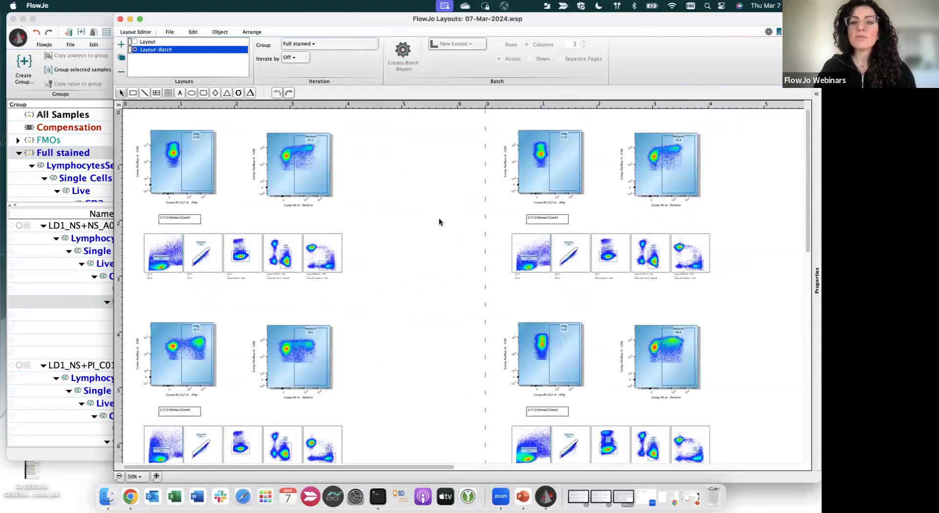
Compare the batch layout with the original layout and check the image formats available for exporting the original.
{"action": "left_click", "coordinate": [150, 43]}
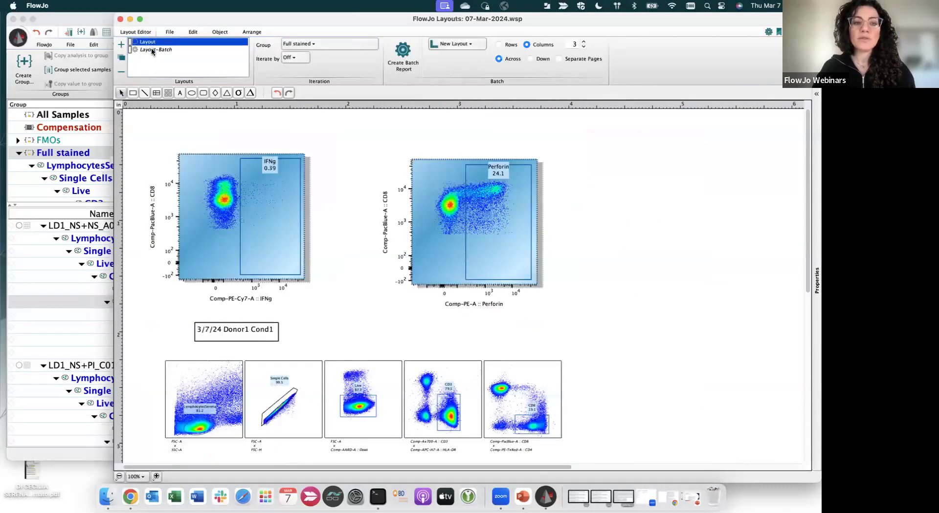
{"action": "left_click", "coordinate": [151, 48]}
{"action": "left_click", "coordinate": [149, 42]}
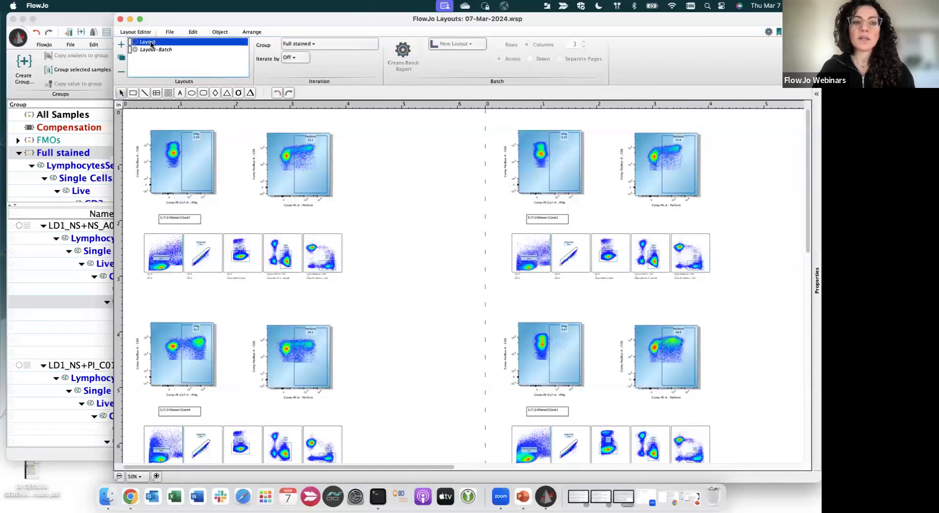
{"action": "left_click", "coordinate": [171, 33]}
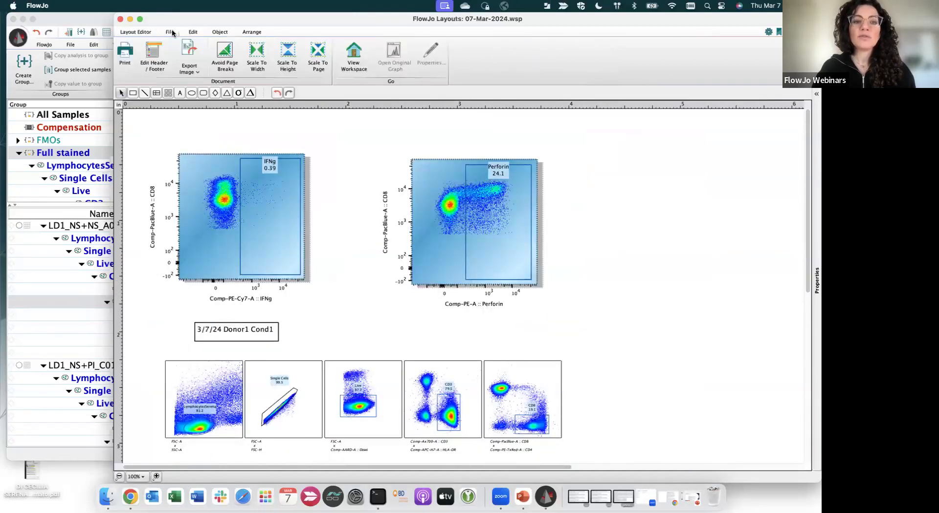
{"action": "left_click", "coordinate": [191, 70]}
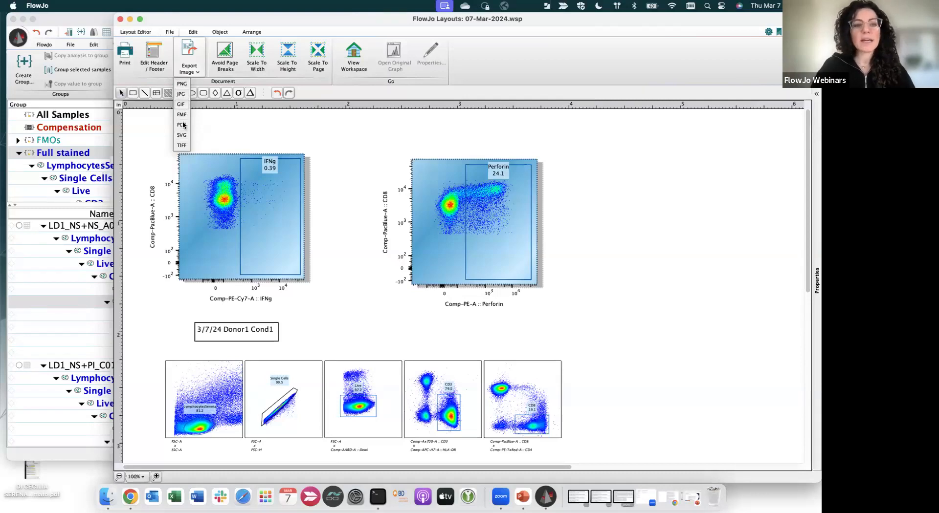
{"action": "left_click", "coordinate": [229, 124]}
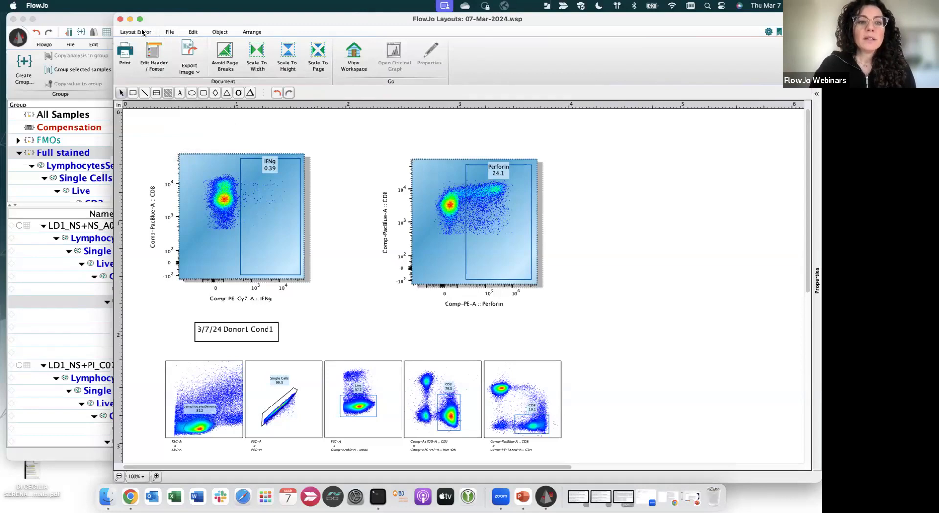
{"action": "left_click", "coordinate": [144, 32]}
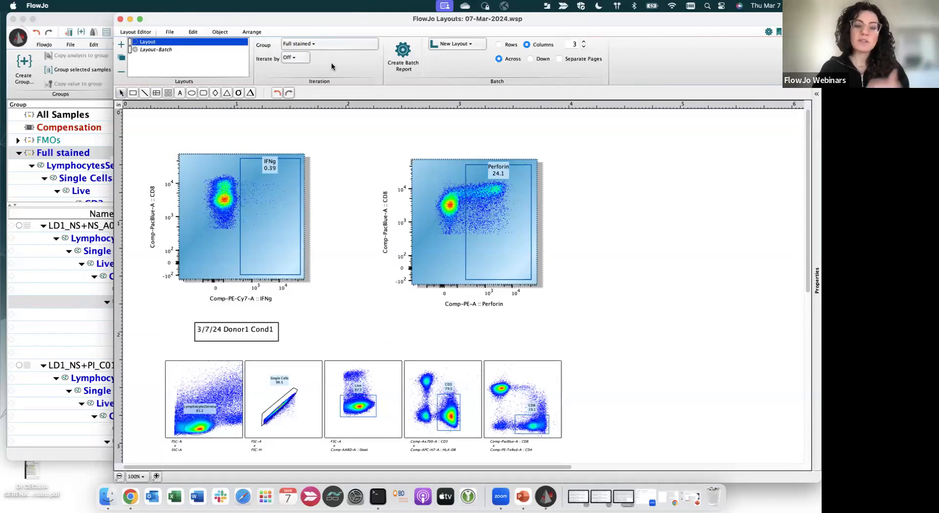
Add a new empty layout, and resize the workspace and layout windows so both fit side by side.
{"action": "left_click", "coordinate": [121, 45]}
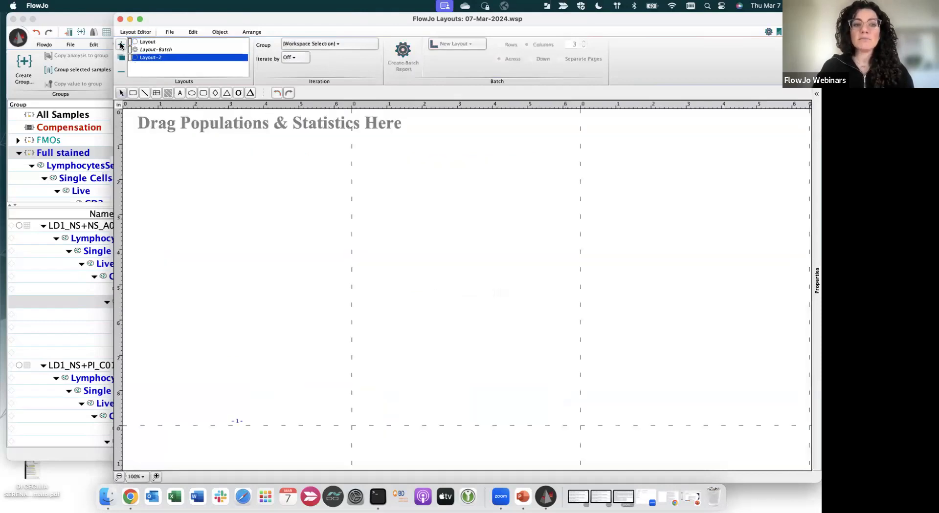
{"action": "left_click_drag", "start_coordinate": [112, 139], "coordinate": [332, 152]}
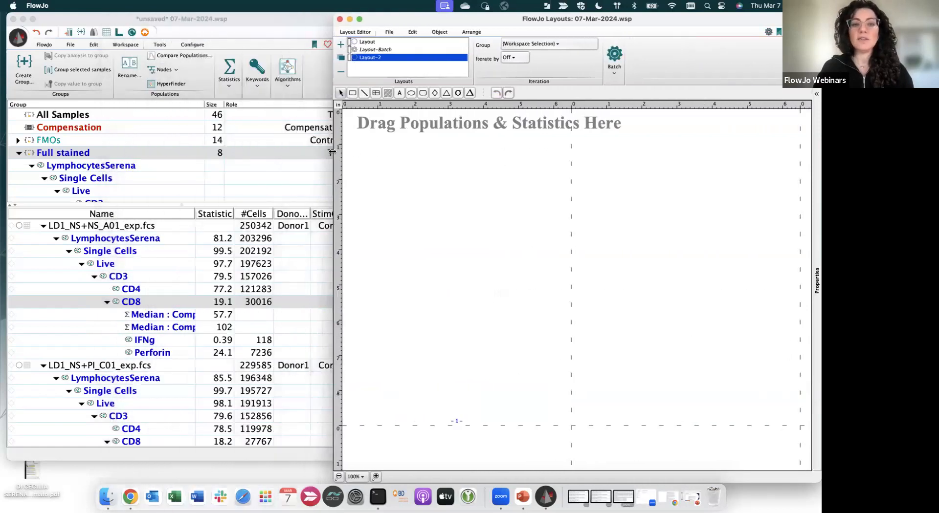
{"action": "left_click", "coordinate": [281, 22]}
{"action": "left_click_drag", "start_coordinate": [342, 77], "coordinate": [270, 77]}
{"action": "left_click_drag", "start_coordinate": [381, 19], "coordinate": [343, 19]}
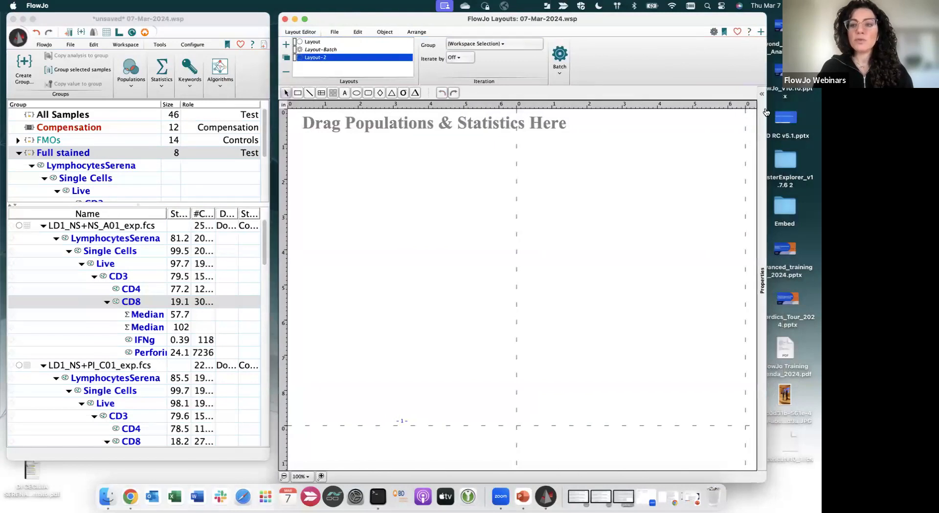
{"action": "left_click_drag", "start_coordinate": [768, 109], "coordinate": [813, 110]}
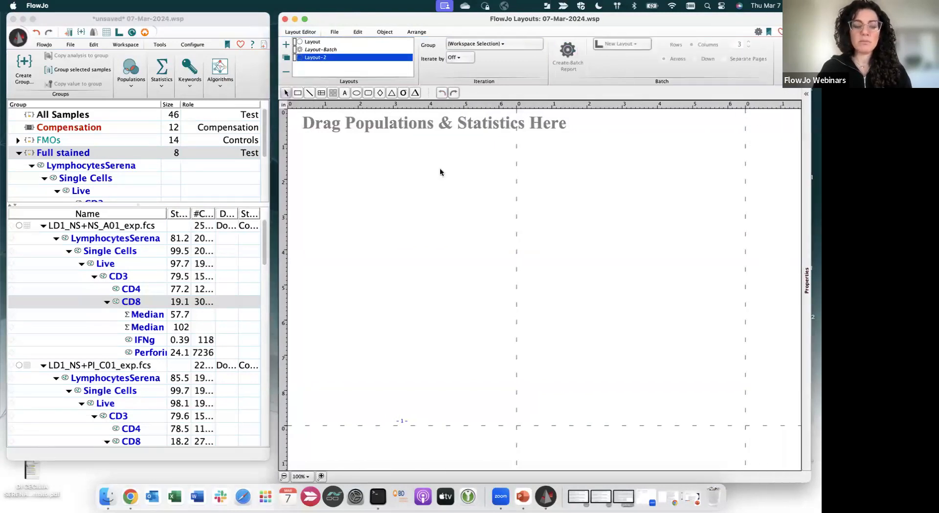
Plot the CD8 population of LD1_NS+NS_A01_exp.fcs in the new layout and overlay CD8 of LD1_NS+PI_C01_exp.fcs on it.
{"action": "left_click", "coordinate": [139, 301]}
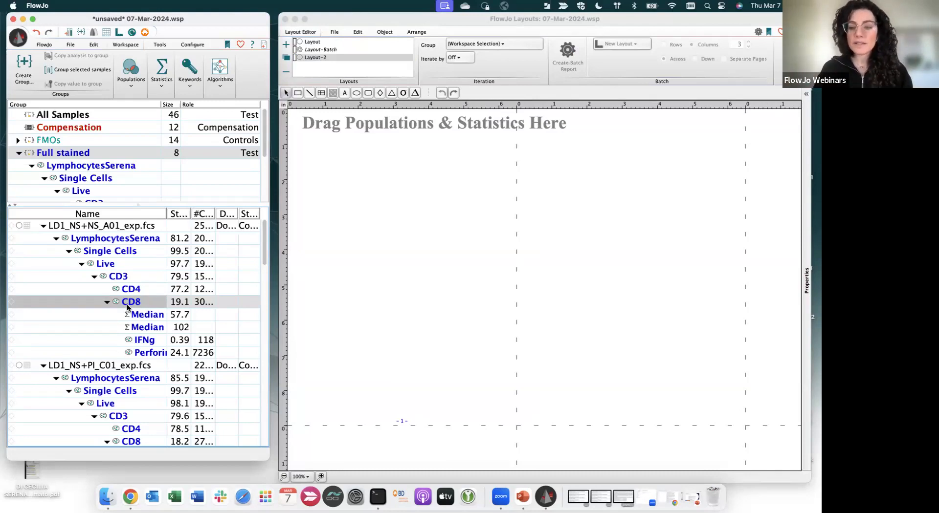
{"action": "left_click_drag", "start_coordinate": [127, 304], "coordinate": [415, 230]}
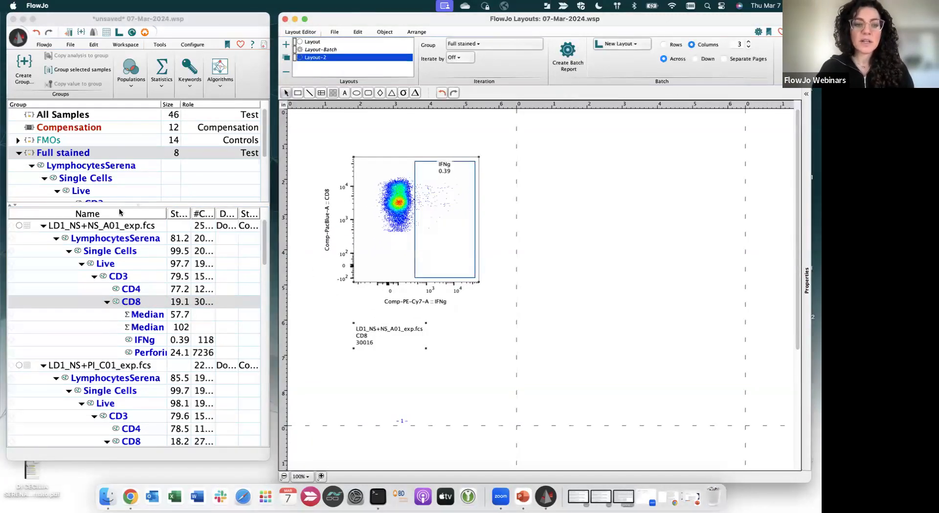
{"action": "scroll", "coordinate": [134, 315], "scroll_direction": "down", "scroll_amount": 5}
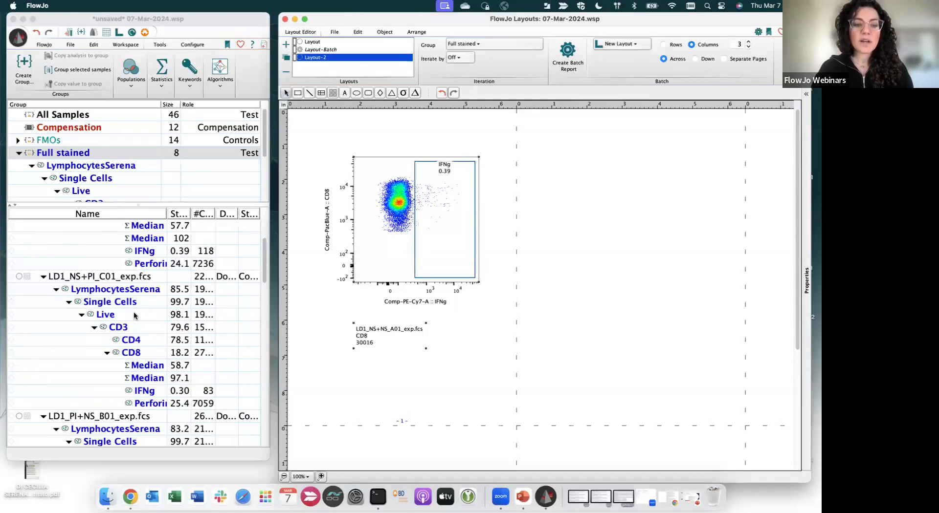
{"action": "left_click", "coordinate": [126, 353]}
{"action": "left_click_drag", "start_coordinate": [126, 353], "coordinate": [394, 240]}
Overlay the CD8 populations of LD1_PI+NS_B01_exp.fcs and LD1_PI+PI_D01_exp.fcs on the IFNg plot.
{"action": "scroll", "coordinate": [140, 336], "scroll_direction": "down", "scroll_amount": 6}
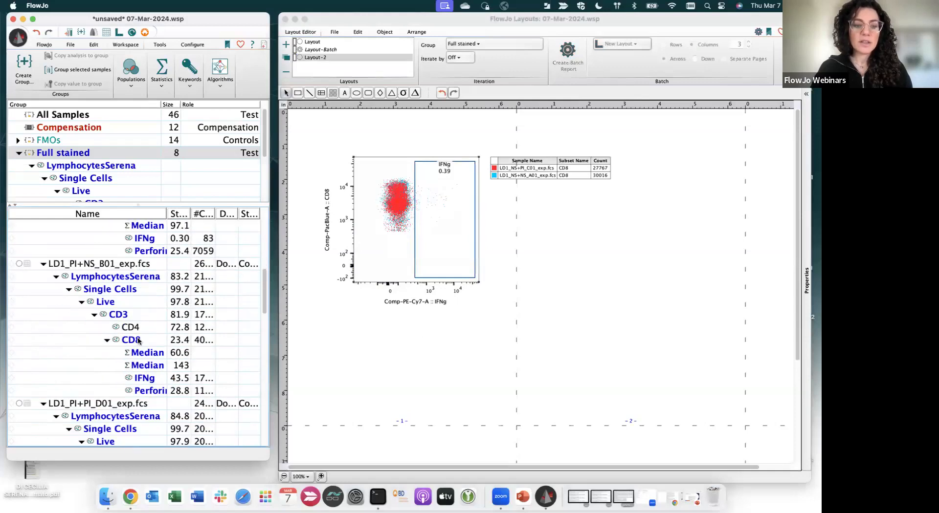
{"action": "left_click", "coordinate": [170, 341]}
{"action": "left_click_drag", "start_coordinate": [169, 341], "coordinate": [431, 235]}
{"action": "scroll", "coordinate": [104, 348], "scroll_direction": "down", "scroll_amount": 7}
{"action": "left_click", "coordinate": [130, 303]}
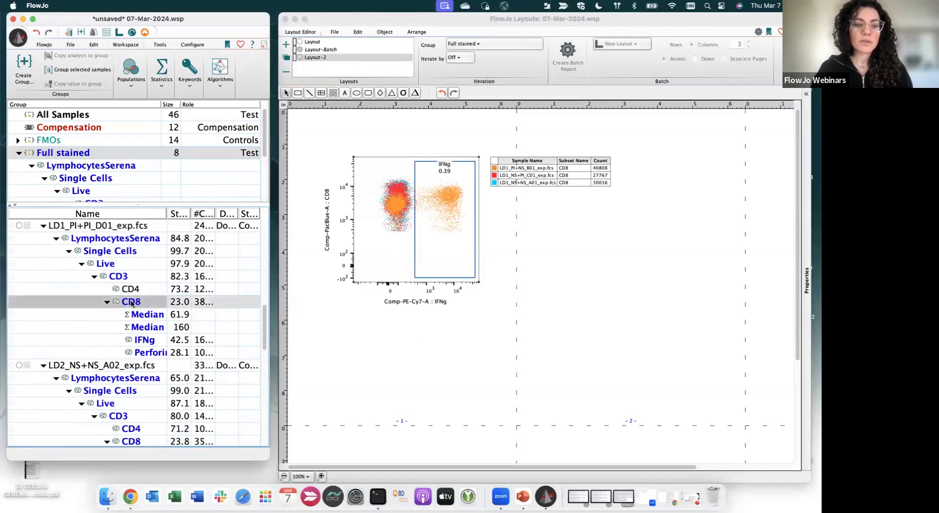
{"action": "left_click_drag", "start_coordinate": [130, 302], "coordinate": [368, 253]}
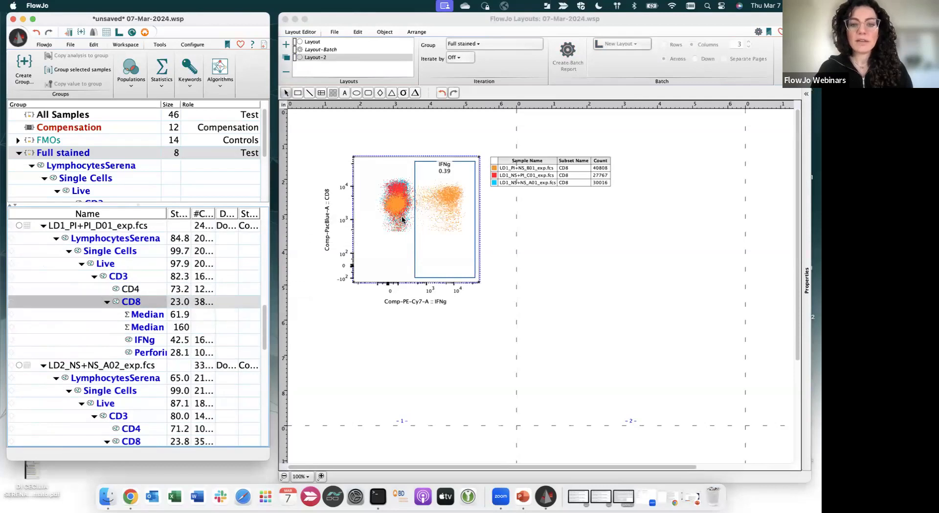
Reorder the legend samples as NS+NS_A01, NS+PI_C01, PI+NS_B01, PI+PI_D01 and place the legend beneath the IFNg plot.
{"action": "left_click", "coordinate": [577, 249]}
{"action": "left_click_drag", "start_coordinate": [564, 160], "coordinate": [616, 155]}
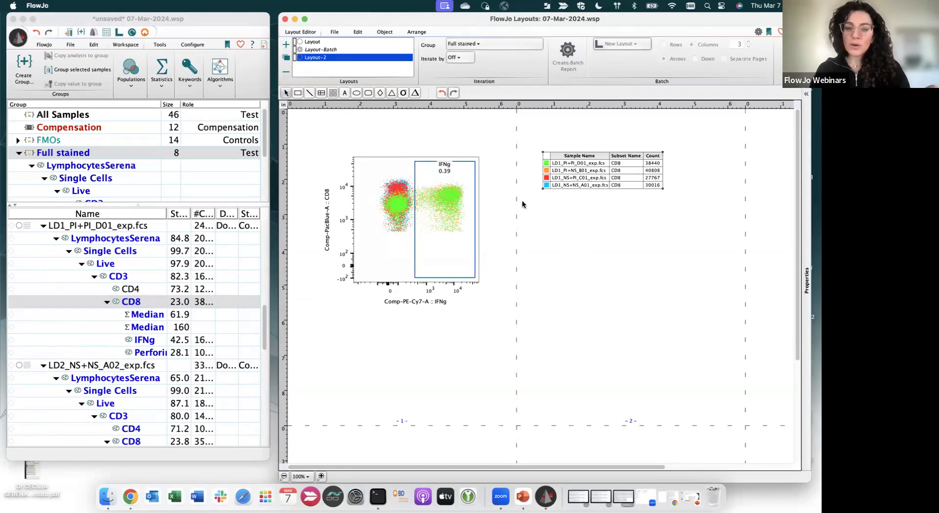
{"action": "left_click", "coordinate": [567, 185]}
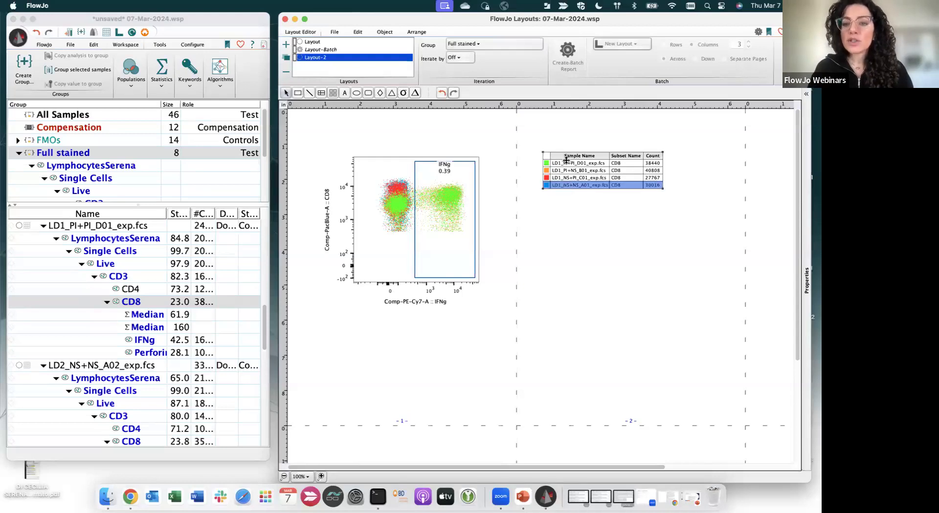
{"action": "left_click_drag", "start_coordinate": [569, 186], "coordinate": [568, 169]}
{"action": "left_click", "coordinate": [567, 185]}
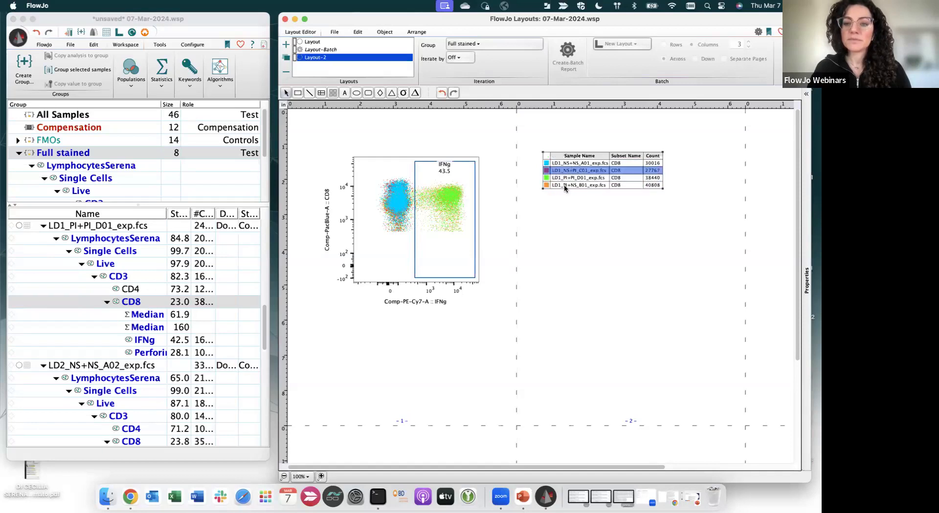
{"action": "left_click", "coordinate": [565, 185]}
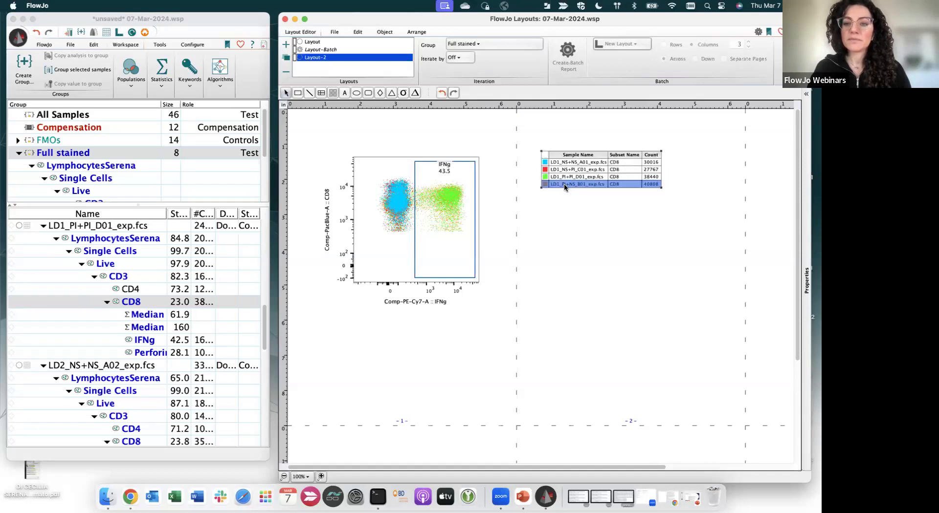
{"action": "left_click_drag", "start_coordinate": [567, 180], "coordinate": [386, 328]}
{"action": "left_click", "coordinate": [541, 321]}
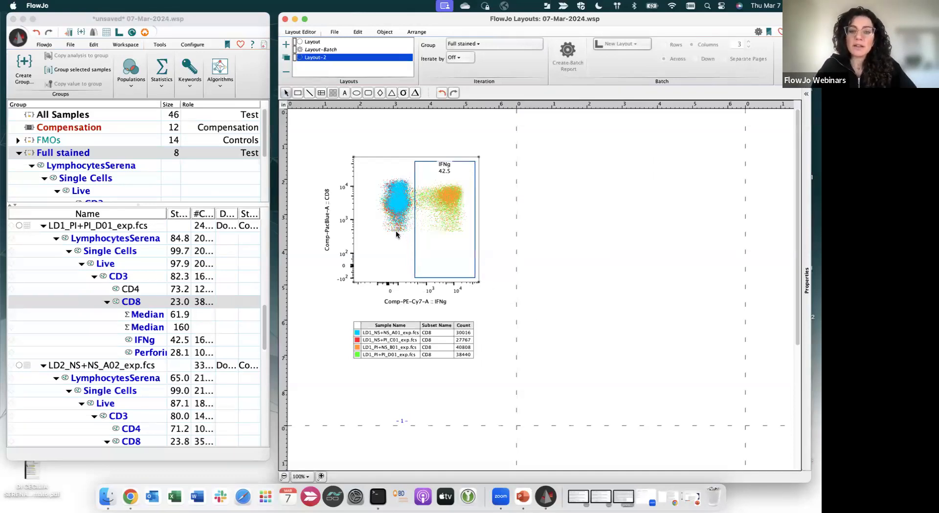
Change the overlaid CD8 plot from a dot plot to a histogram of Comp-PE-Cy7-A :: IFNg.
{"action": "double_click", "coordinate": [396, 234]}
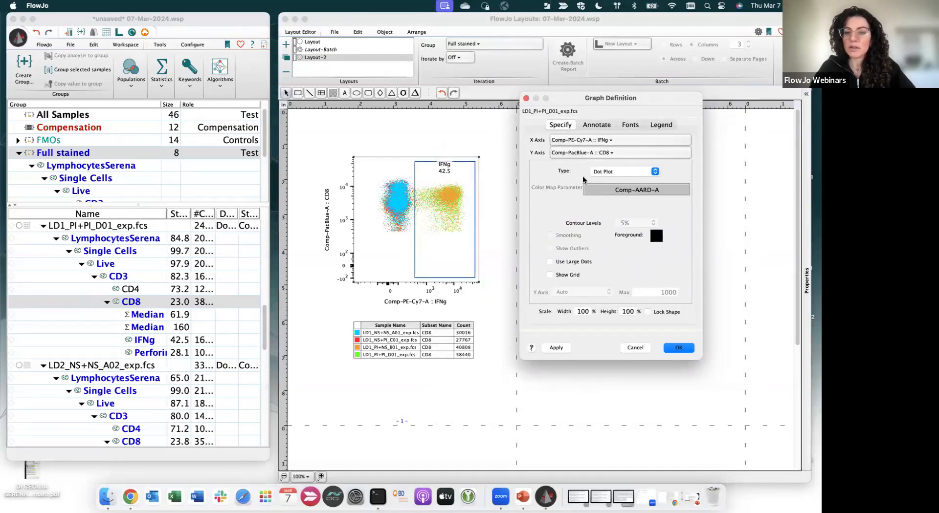
{"action": "left_click", "coordinate": [655, 174]}
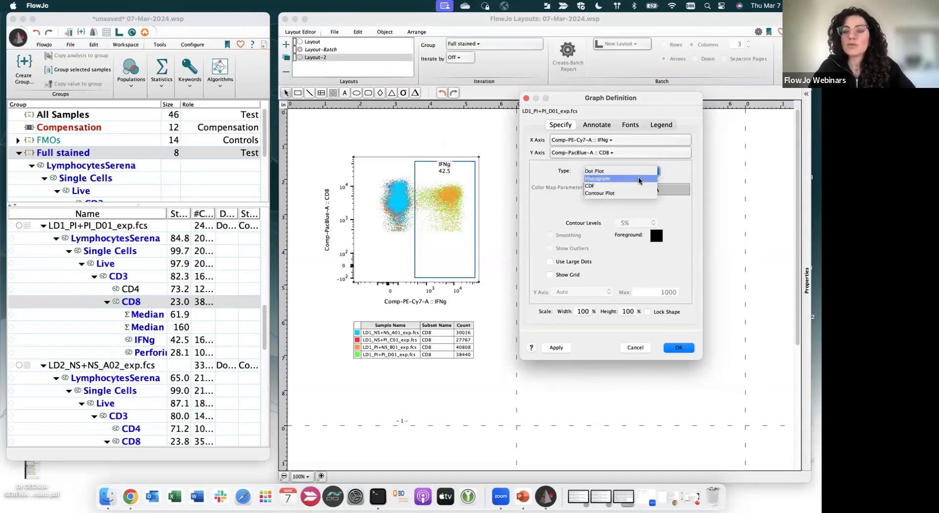
{"action": "left_click", "coordinate": [638, 179]}
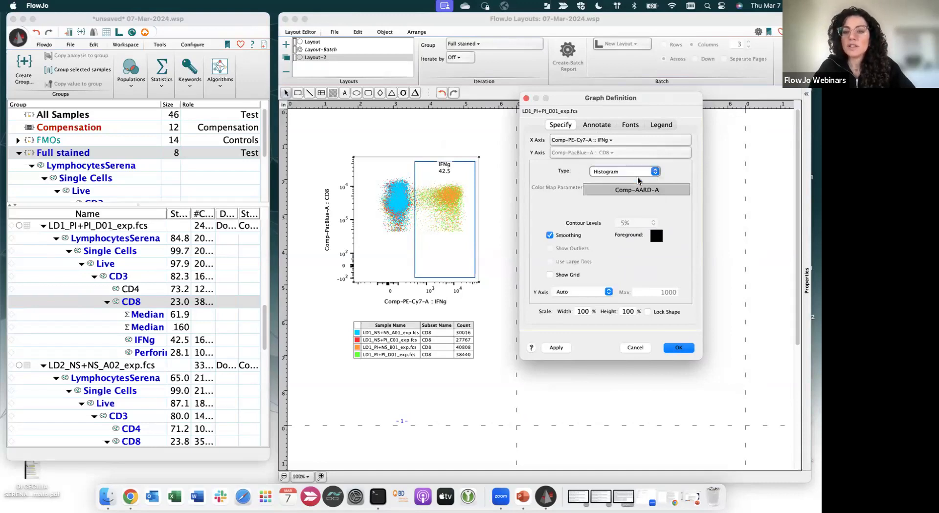
{"action": "left_click", "coordinate": [559, 348]}
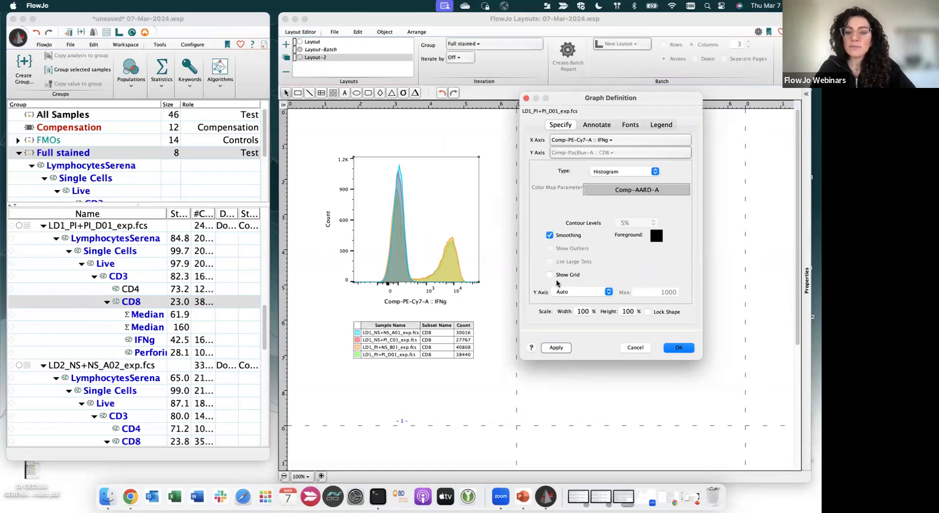
Set the histogram's Y axis scaling to Modal.
{"action": "left_click", "coordinate": [586, 292]}
{"action": "left_click", "coordinate": [585, 306]}
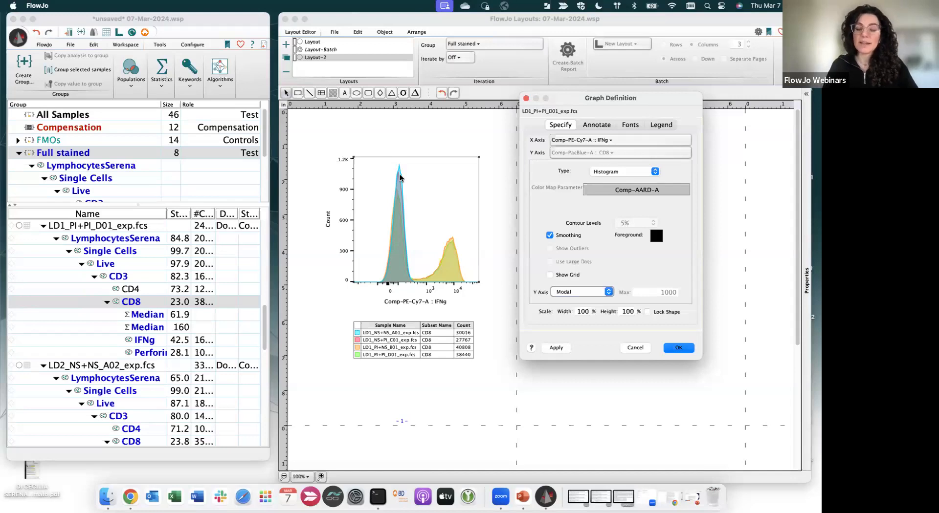
{"action": "left_click", "coordinate": [555, 347]}
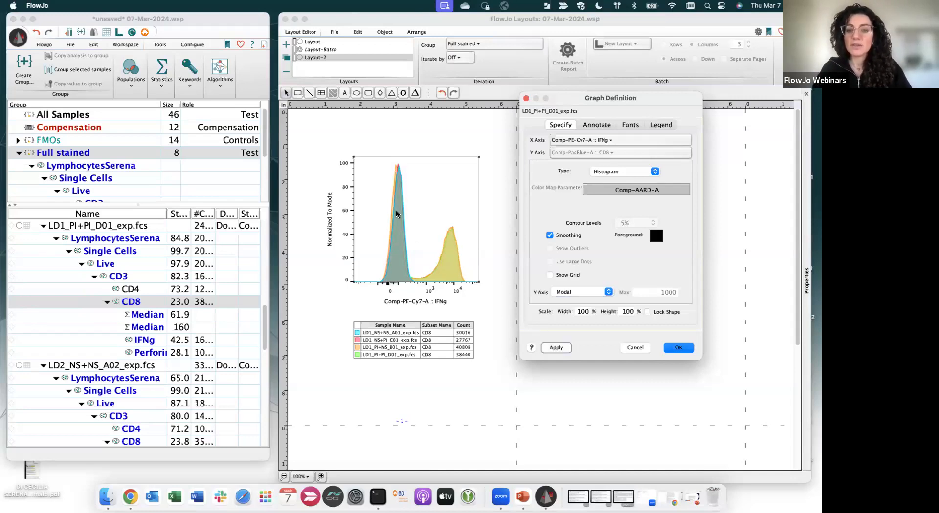
{"action": "left_click", "coordinate": [675, 348]}
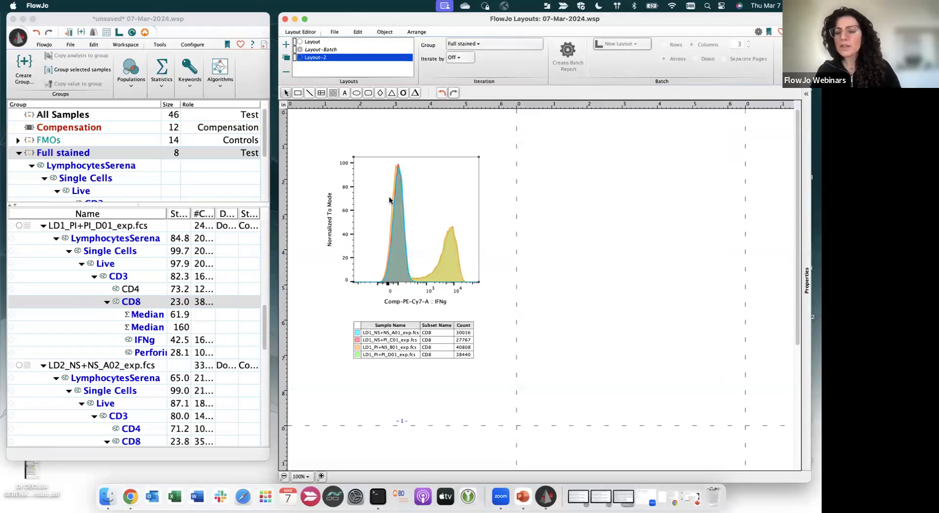
Arrange the overlaid IFNg histograms with the Offset option.
{"action": "right_click", "coordinate": [418, 200]}
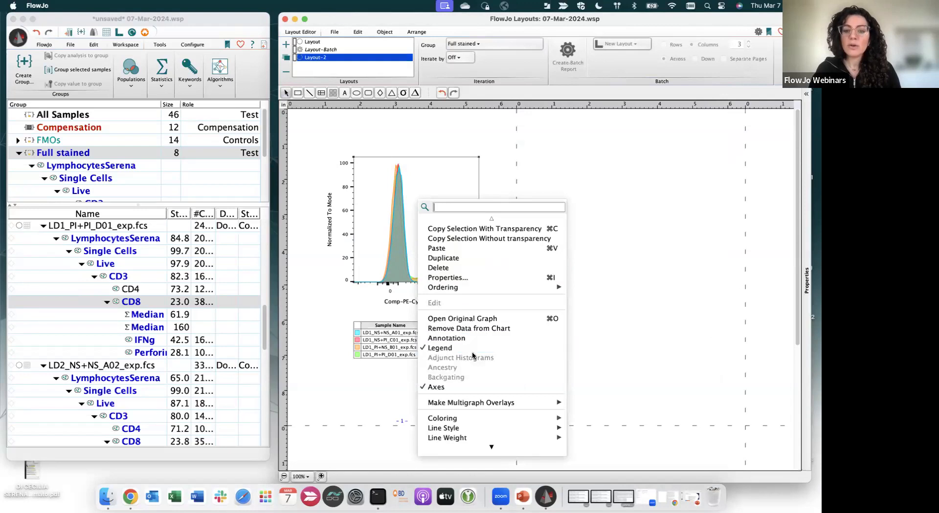
{"action": "mouse_move", "coordinate": [477, 416]}
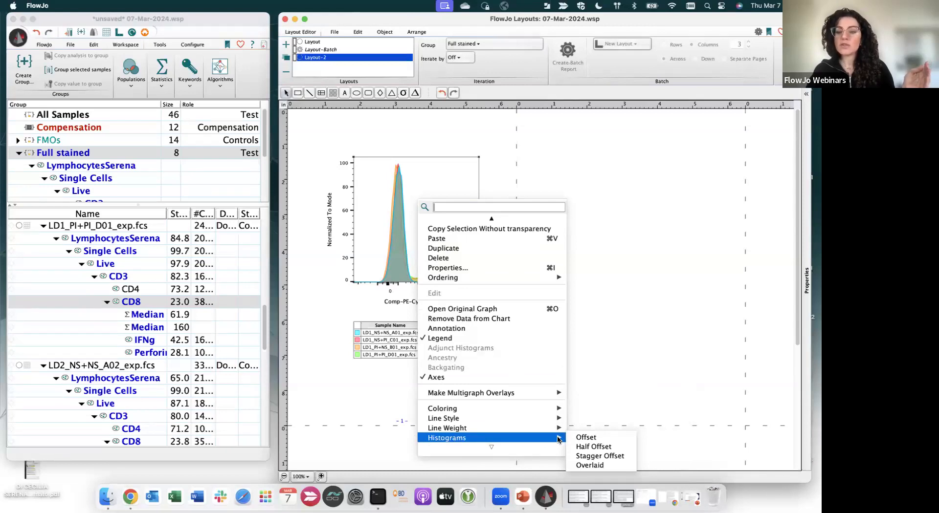
{"action": "left_click", "coordinate": [576, 438]}
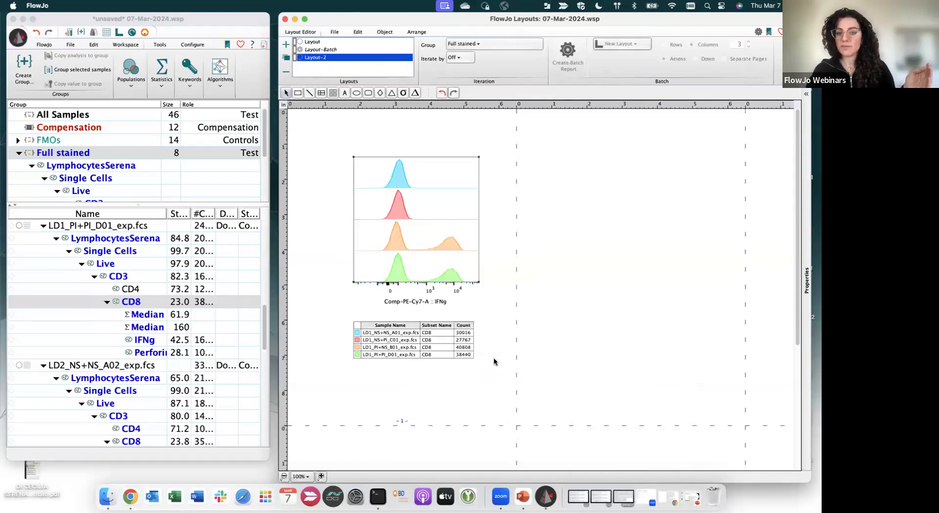
{"action": "scroll", "coordinate": [404, 183], "scroll_direction": "down", "scroll_amount": 2}
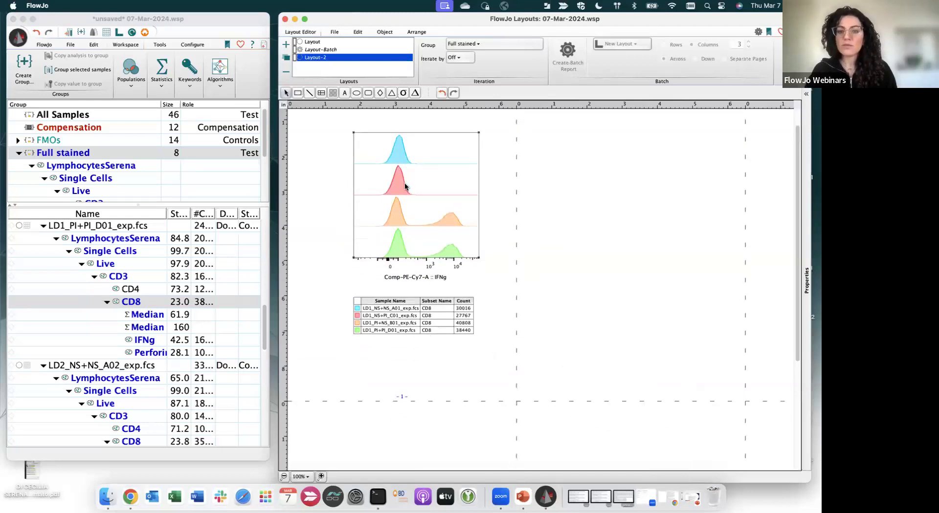
Switch the IFNg histograms to the Half Offset arrangement.
{"action": "right_click", "coordinate": [404, 182]}
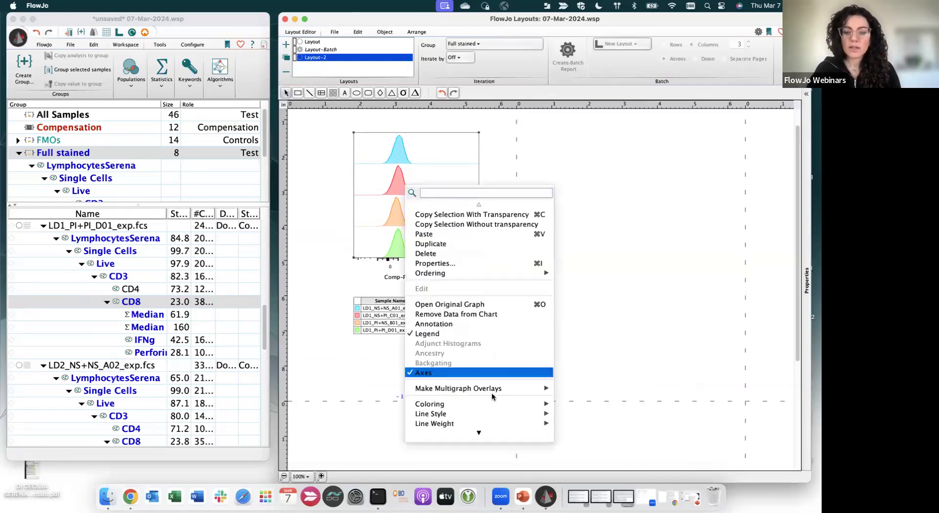
{"action": "mouse_move", "coordinate": [462, 426]}
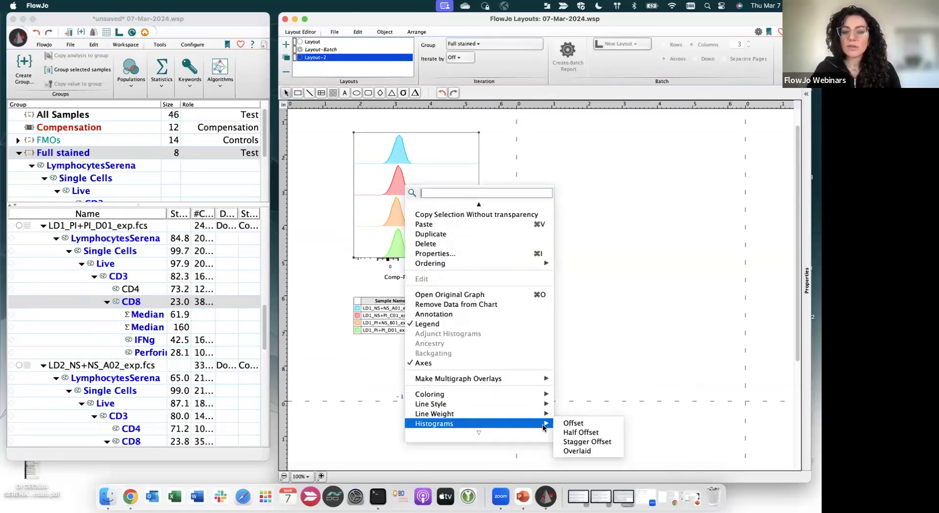
{"action": "left_click", "coordinate": [567, 433]}
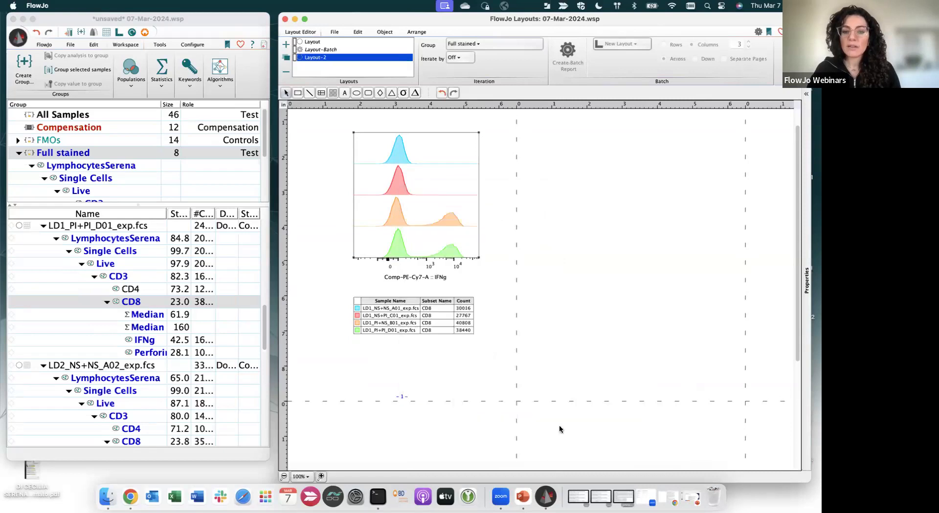
Arrange the IFNg histograms with Stagger Offset and adjust the slant of the staggered display.
{"action": "scroll", "coordinate": [420, 164], "scroll_direction": "up", "scroll_amount": 1}
{"action": "right_click", "coordinate": [420, 160]}
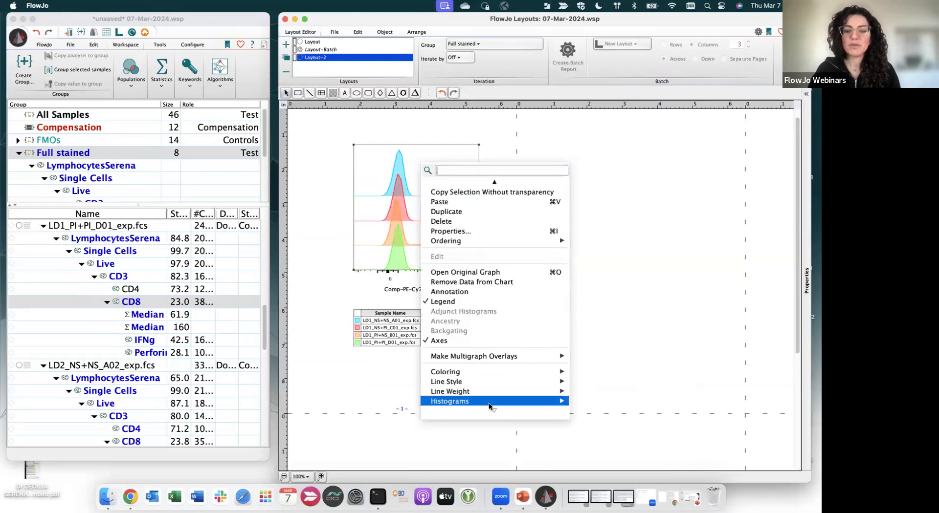
{"action": "mouse_move", "coordinate": [538, 401]}
{"action": "left_click", "coordinate": [586, 423]}
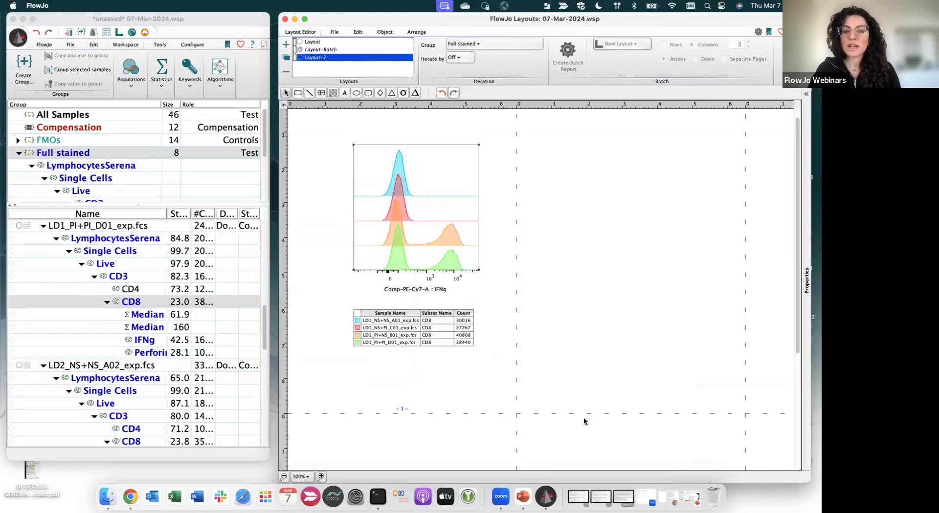
{"action": "mouse_move", "coordinate": [510, 253]}
{"action": "left_mouse_down"}
{"action": "mouse_move", "coordinate": [541, 268]}
{"action": "mouse_move", "coordinate": [516, 226]}
{"action": "mouse_move", "coordinate": [520, 256]}
{"action": "left_mouse_up"}
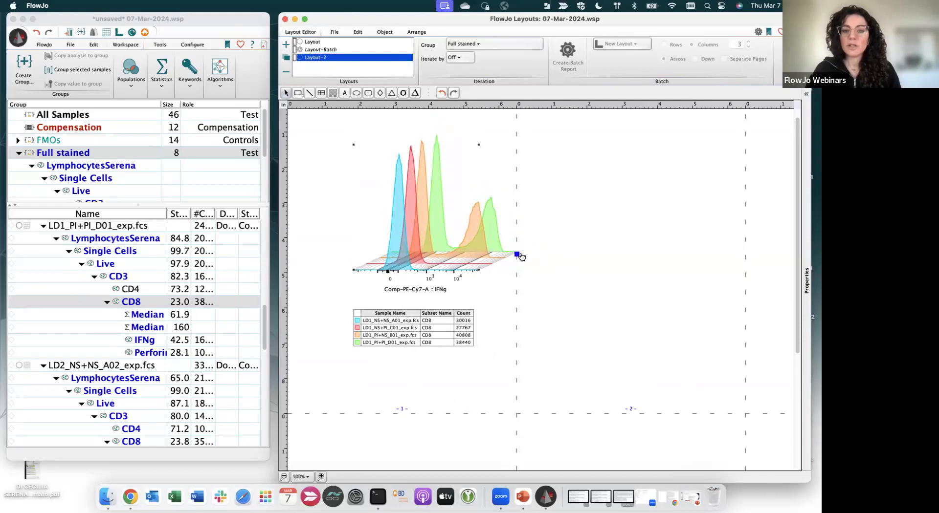
Shift the staggered histogram plot and its legend slightly to the left on the page.
{"action": "left_click_drag", "start_coordinate": [459, 270], "coordinate": [430, 266]}
{"action": "left_click", "coordinate": [479, 307]}
{"action": "left_click_drag", "start_coordinate": [429, 307], "coordinate": [438, 306]}
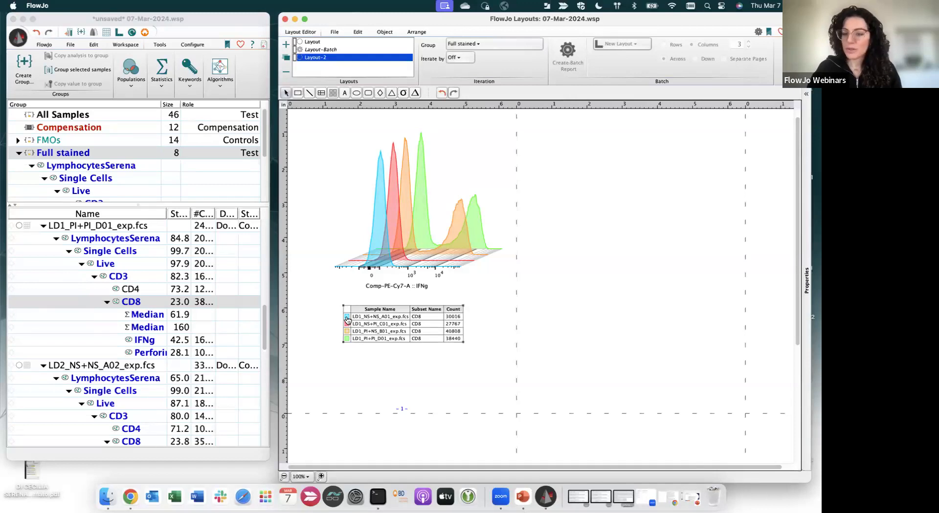
Recolor the LD1_NS+NS_A01_exp.fcs histogram a deeper blue and the LD1_PI+PI_D01_exp.fcs histogram pale green.
{"action": "left_click", "coordinate": [347, 319]}
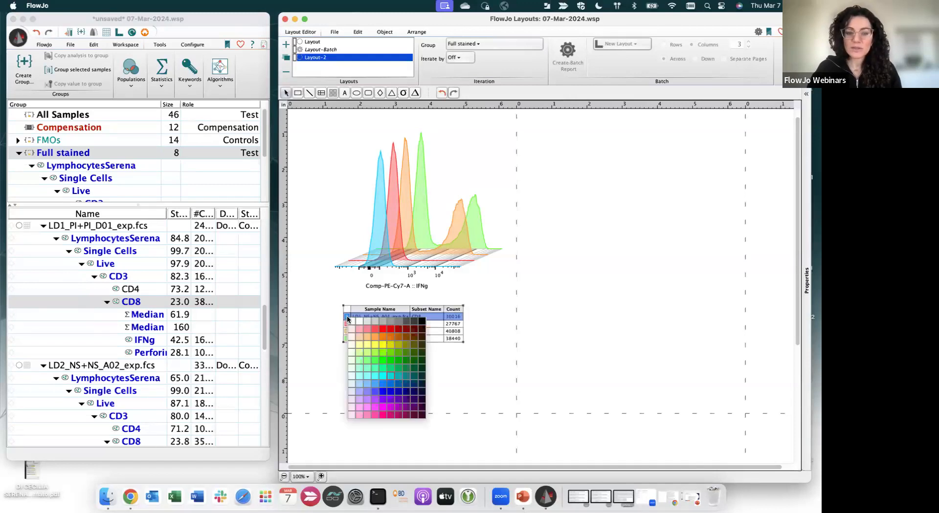
{"action": "left_click", "coordinate": [381, 384]}
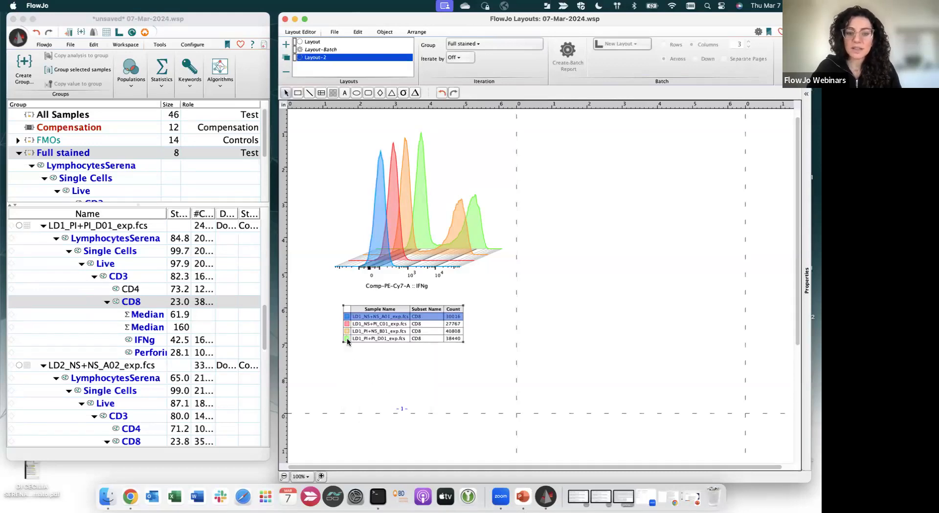
{"action": "left_click", "coordinate": [347, 338]}
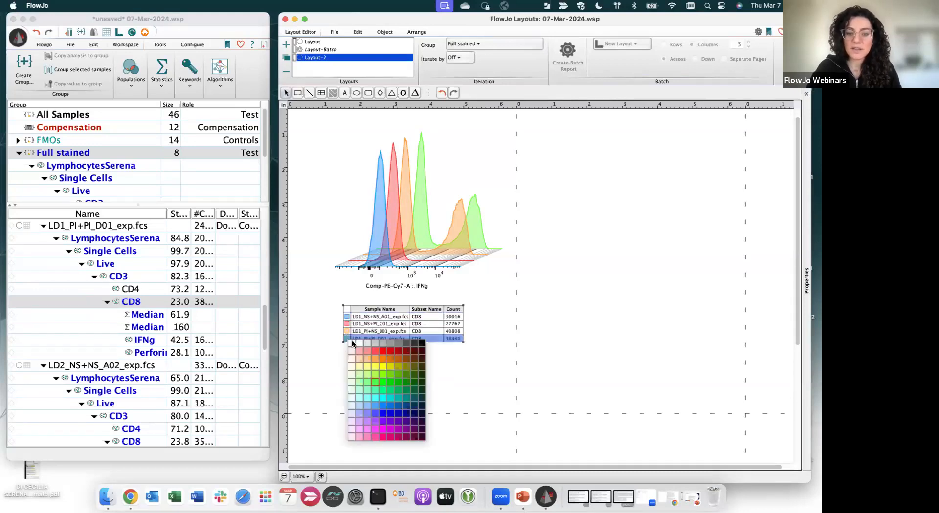
{"action": "left_click", "coordinate": [360, 375]}
{"action": "left_click", "coordinate": [412, 387]}
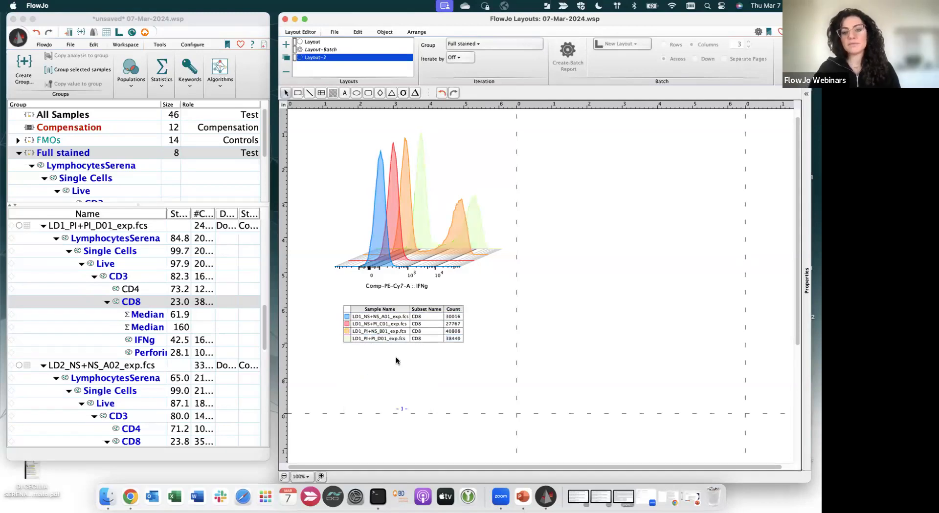
Change the LD1_PI+PI_D01_exp.fcs histogram color to yellow.
{"action": "left_click", "coordinate": [348, 338]}
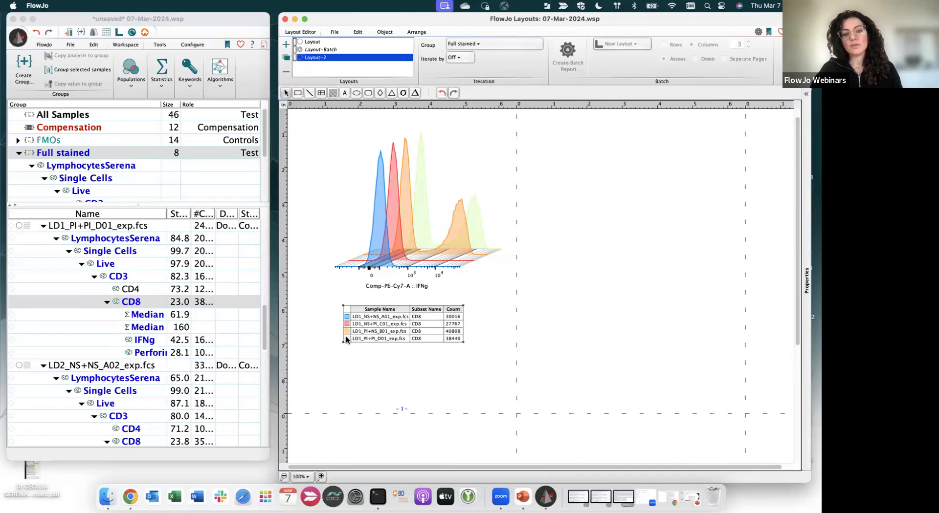
{"action": "left_click", "coordinate": [346, 337]}
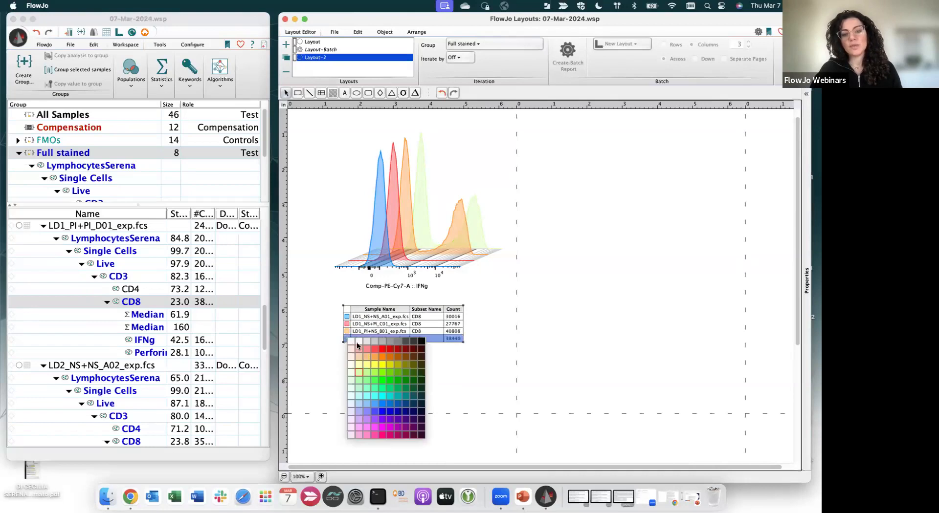
{"action": "left_click", "coordinate": [380, 365]}
{"action": "left_click", "coordinate": [418, 376]}
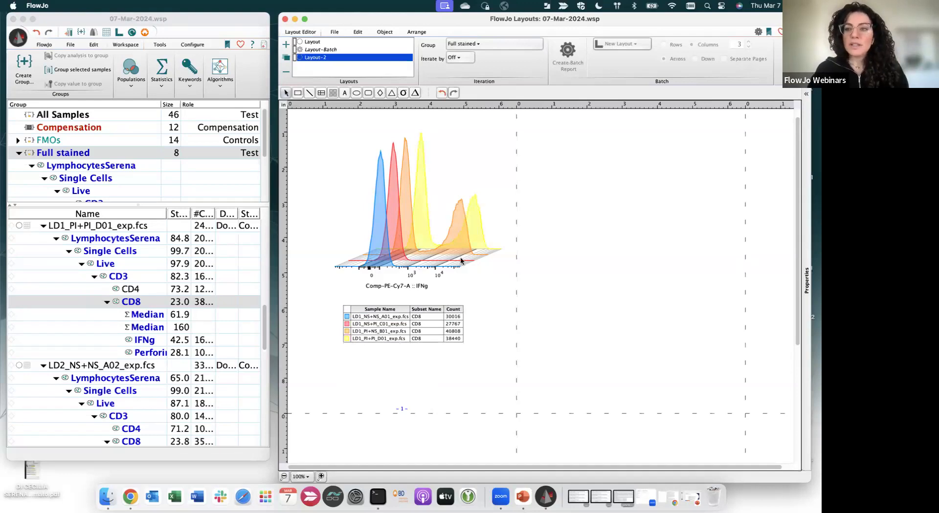
Set the legend font size of the staggered histogram plot to 14 in its graph definition.
{"action": "double_click", "coordinate": [421, 233]}
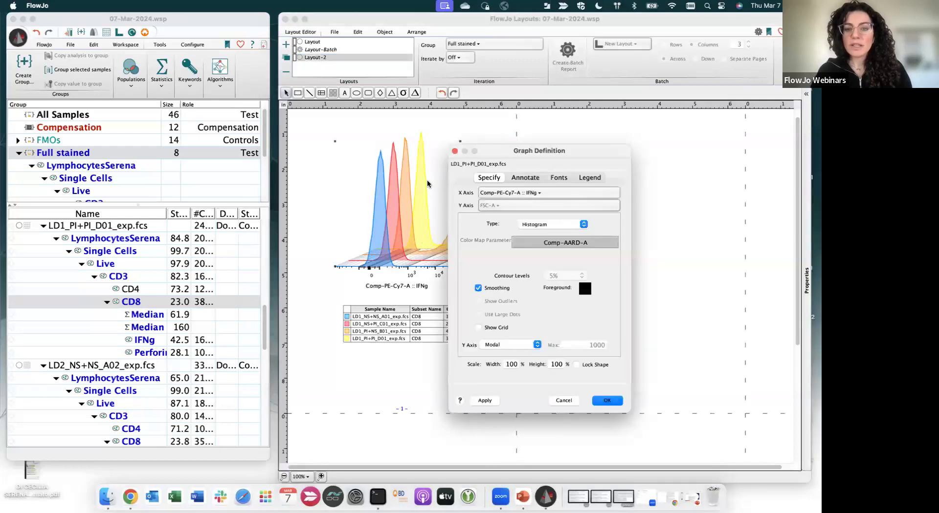
{"action": "left_click_drag", "start_coordinate": [522, 152], "coordinate": [617, 111]}
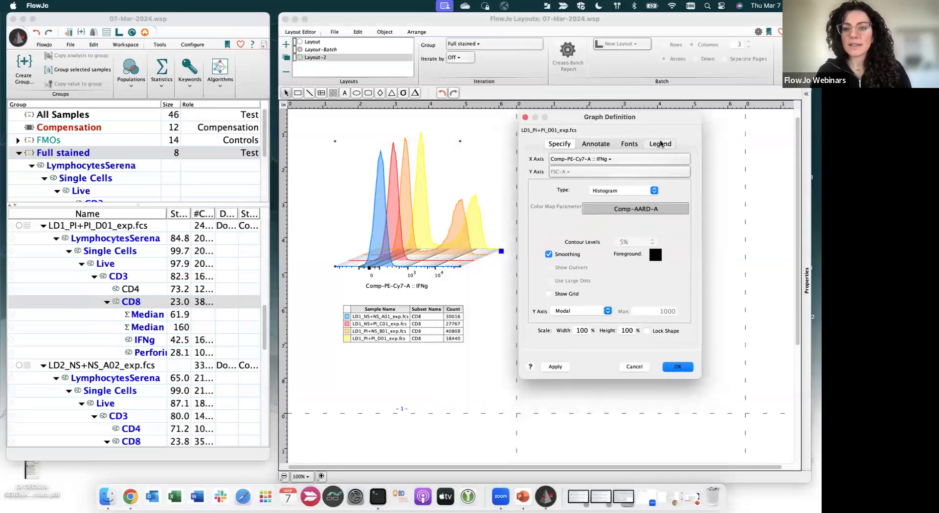
{"action": "left_click", "coordinate": [660, 143]}
{"action": "left_click", "coordinate": [628, 144]}
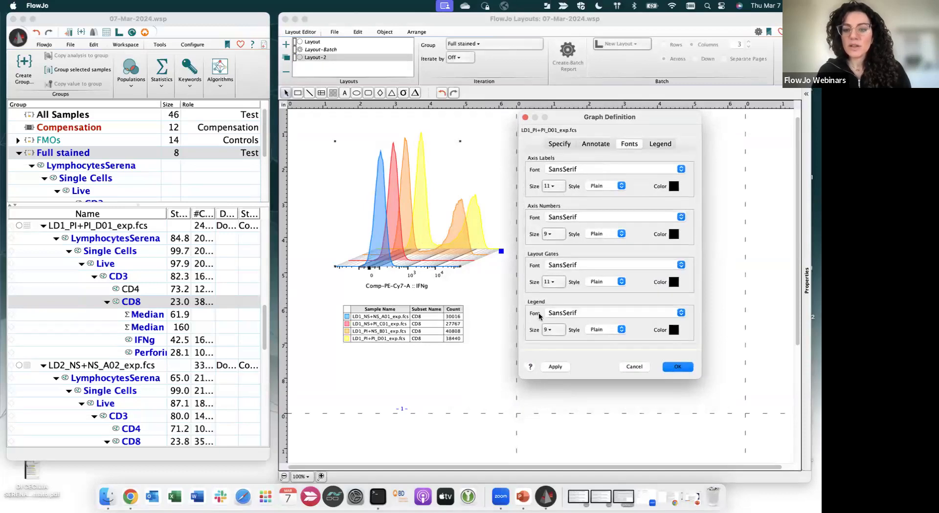
{"action": "left_click", "coordinate": [561, 332]}
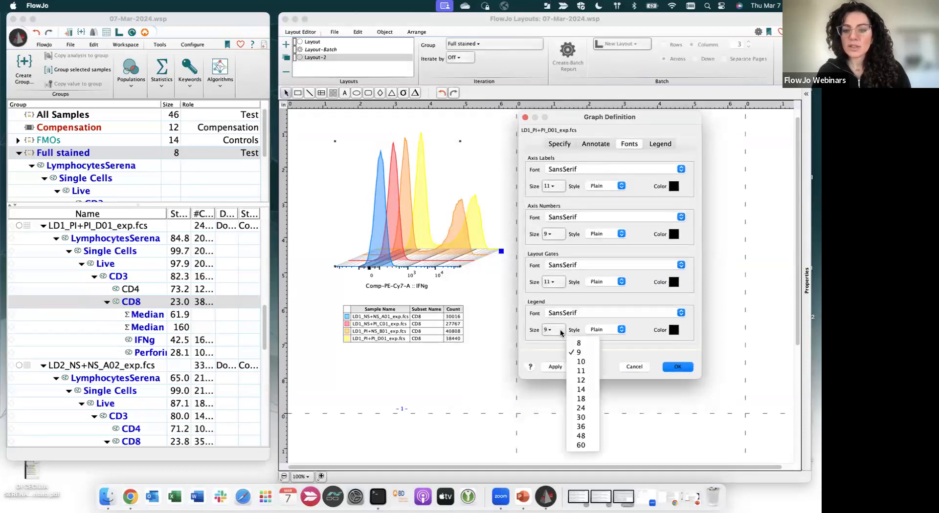
{"action": "left_click", "coordinate": [580, 390]}
{"action": "left_click", "coordinate": [569, 368]}
{"action": "left_click", "coordinate": [678, 366]}
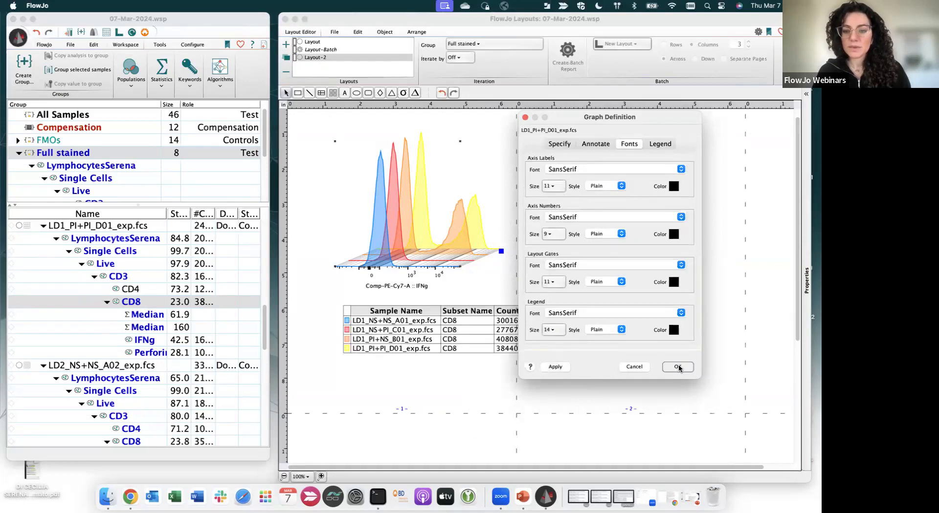
Move the legend slightly left so it sits beneath the staggered IFNg histogram plot.
{"action": "left_click", "coordinate": [444, 311]}
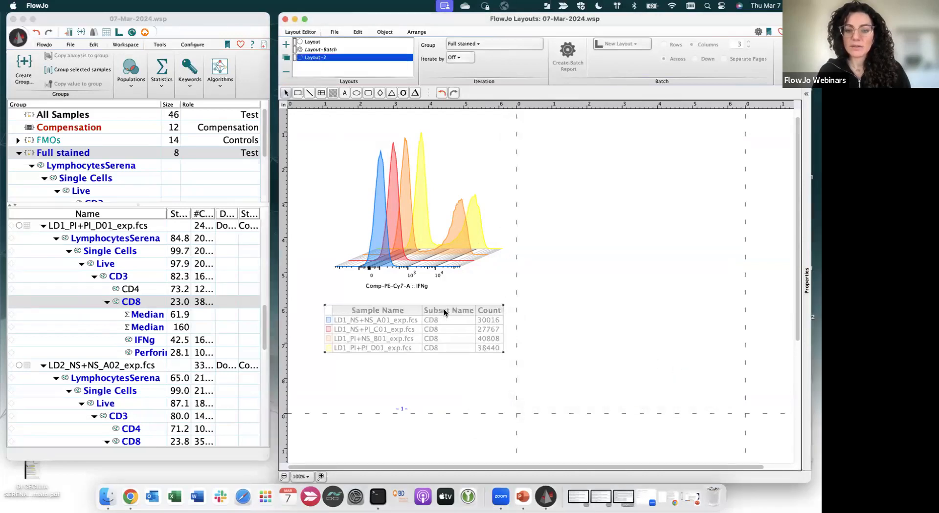
{"action": "left_click", "coordinate": [594, 313]}
Duplicate the staggered histogram plot with its legend onto page 2 and change the copy's axis parameter to Comp-PE-A :: Perforin.
{"action": "right_click", "coordinate": [411, 196]}
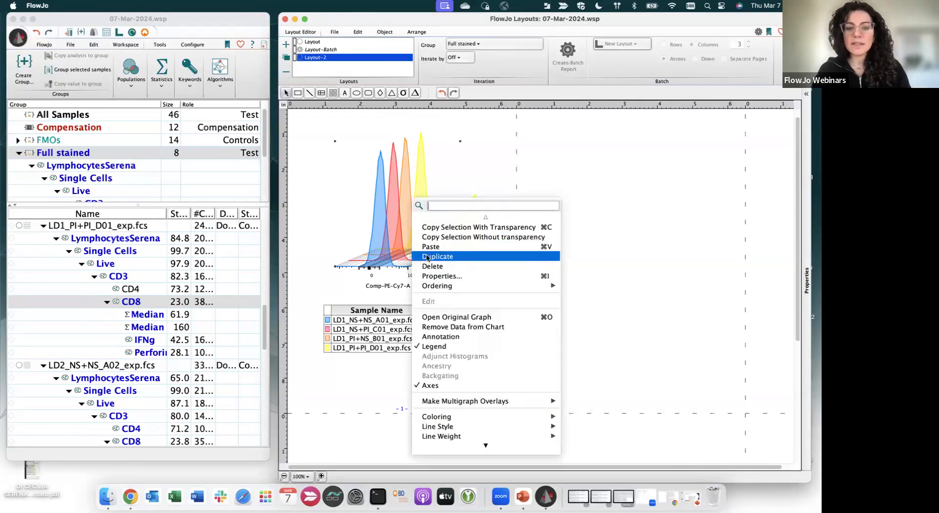
{"action": "left_click", "coordinate": [456, 258]}
{"action": "left_click_drag", "start_coordinate": [625, 249], "coordinate": [626, 246]}
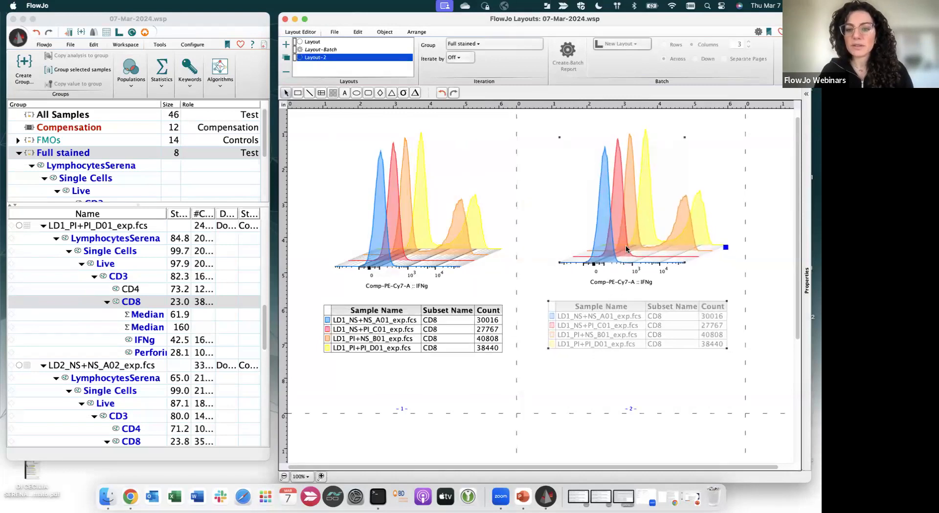
{"action": "right_click", "coordinate": [648, 280]}
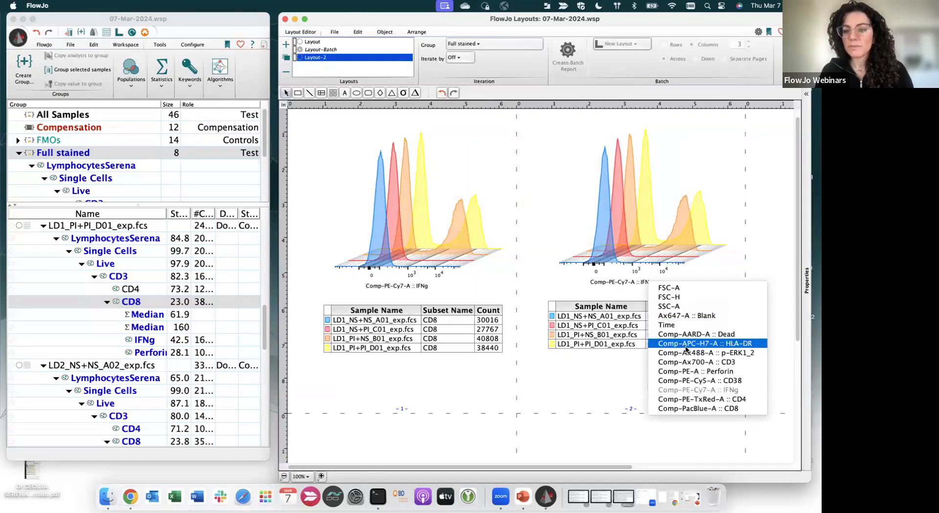
{"action": "left_click", "coordinate": [691, 372]}
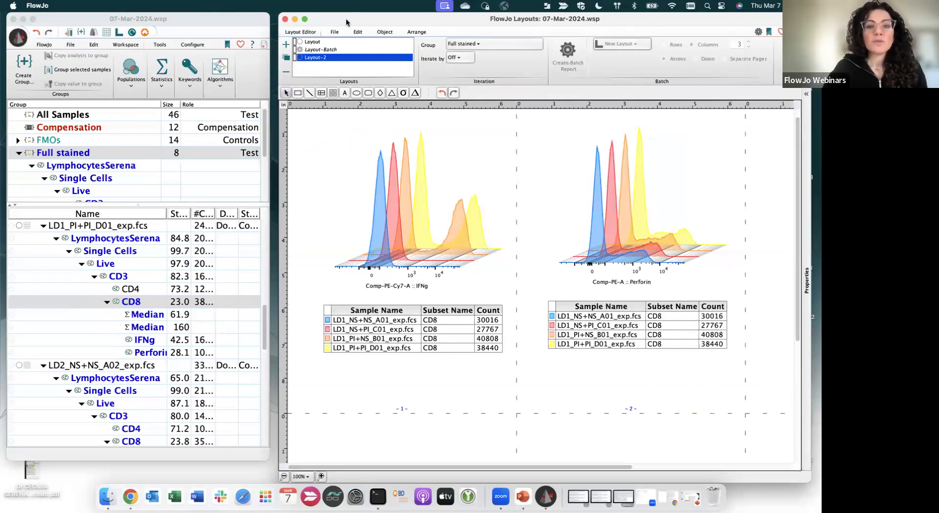
Review the contents of Layout, Layout-Batch and Layout-2, and the output destinations available for batch reports.
{"action": "left_click_drag", "start_coordinate": [348, 22], "coordinate": [341, 22]}
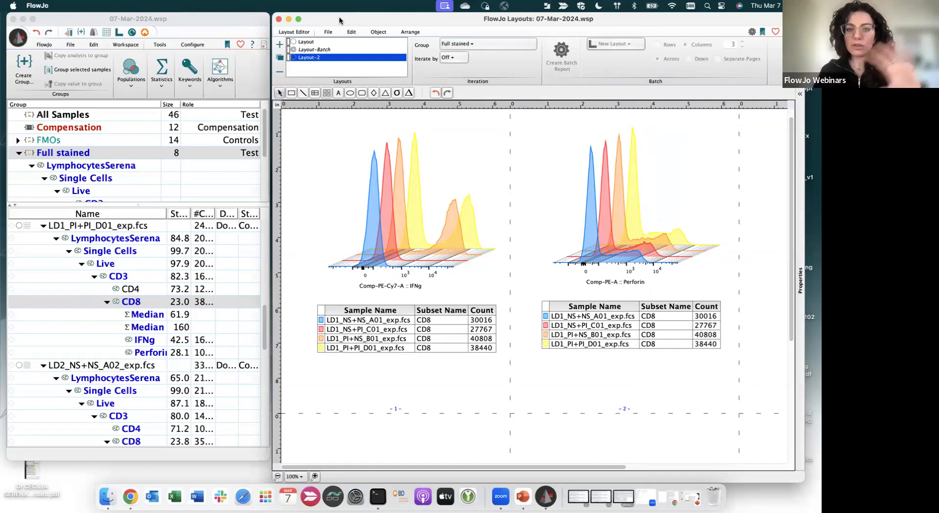
{"action": "left_click", "coordinate": [309, 42]}
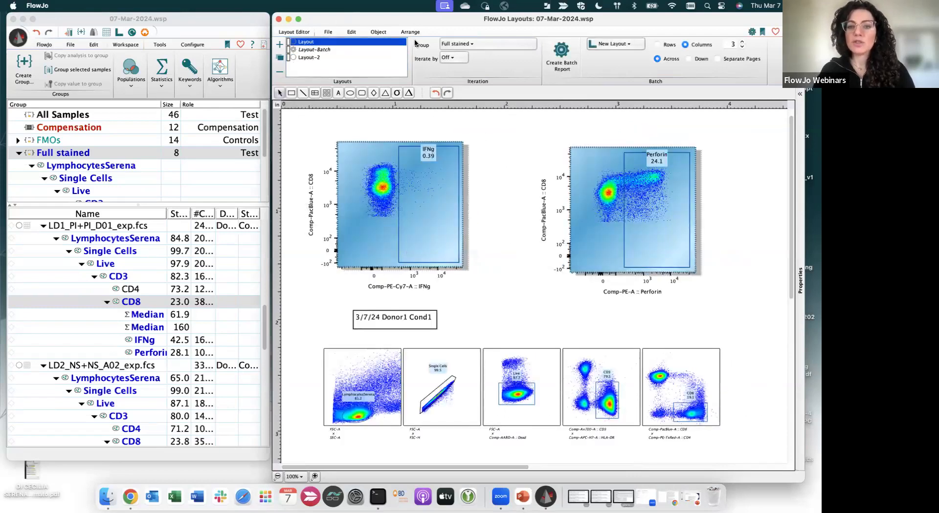
{"action": "left_click", "coordinate": [329, 33]}
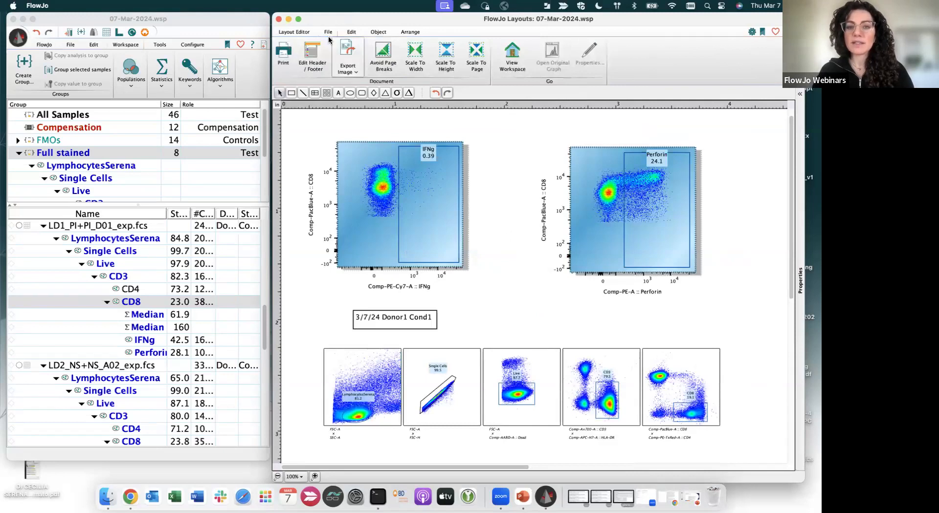
{"action": "left_click", "coordinate": [307, 32]}
{"action": "left_click", "coordinate": [316, 50]}
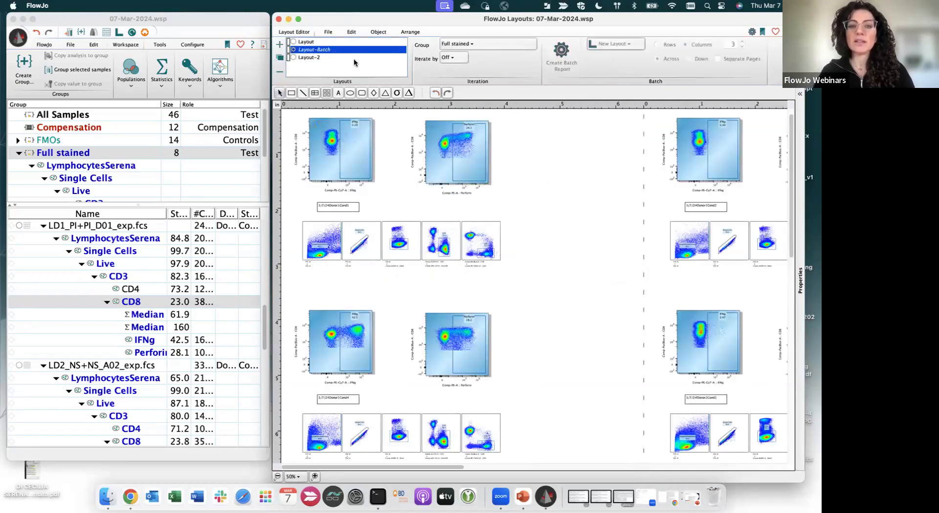
{"action": "left_click", "coordinate": [320, 58]}
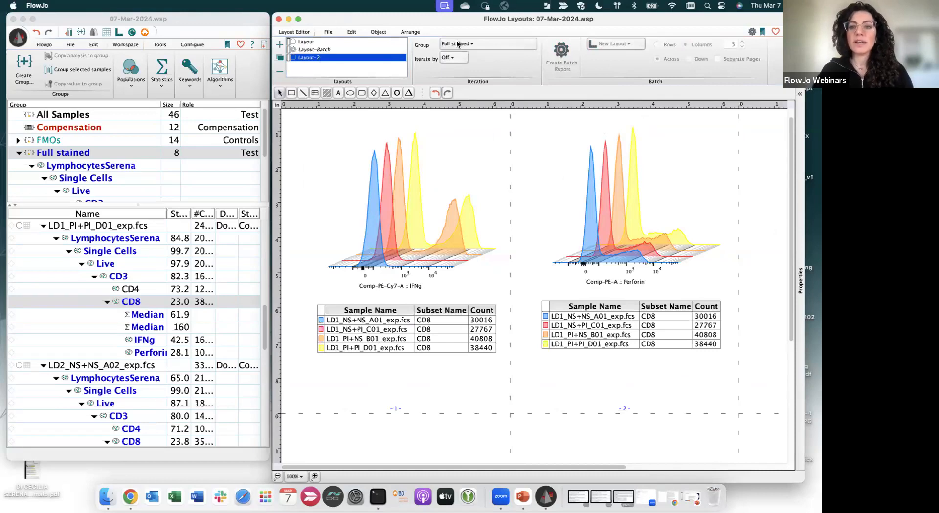
{"action": "left_click", "coordinate": [374, 42]}
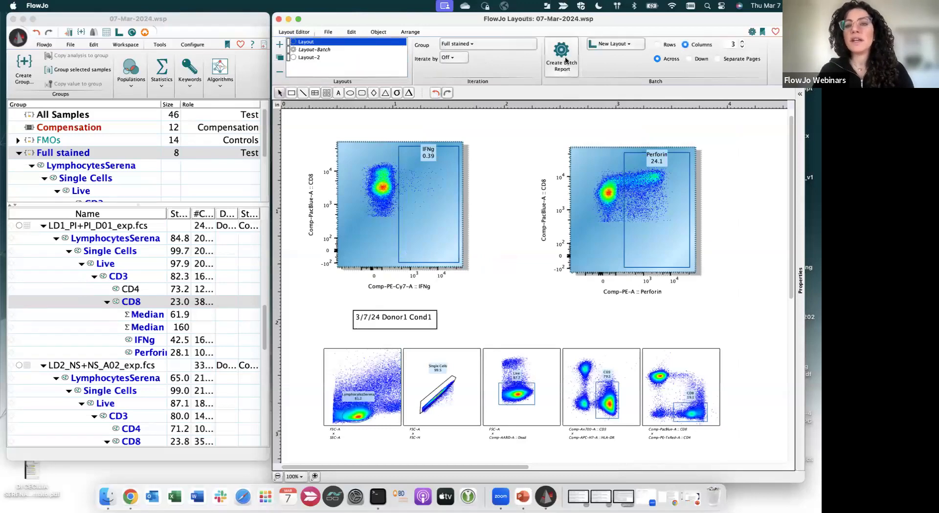
{"action": "left_click", "coordinate": [623, 45]}
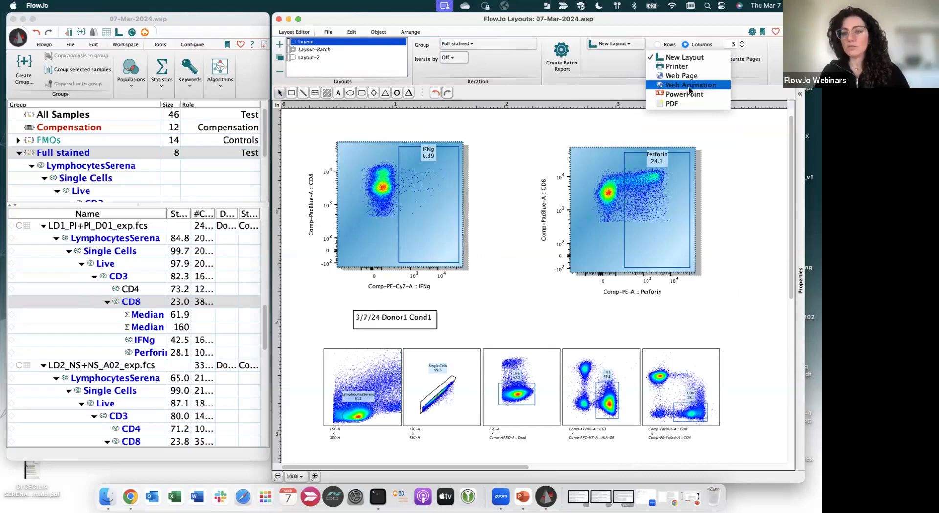
{"action": "left_click", "coordinate": [615, 20]}
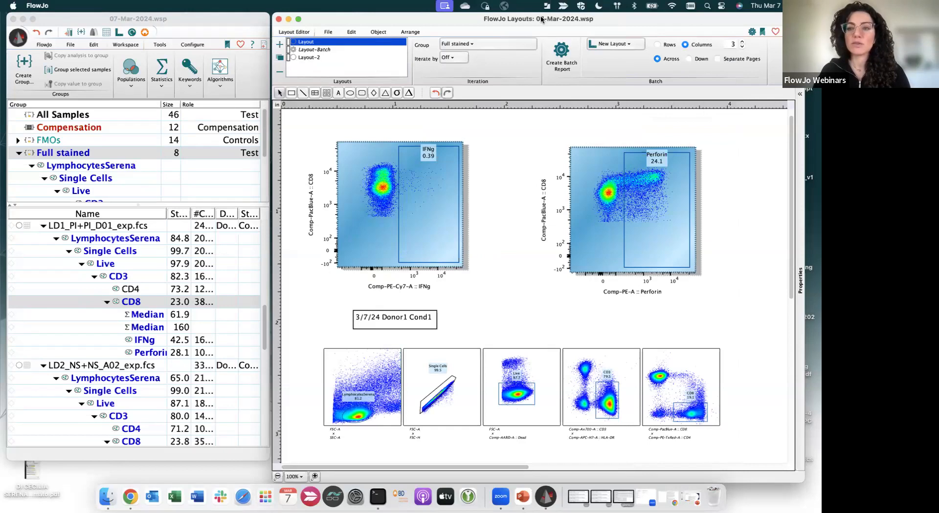
Close the layout window and open the Table Editor from the workspace.
{"action": "left_click", "coordinate": [280, 20]}
{"action": "left_click_drag", "start_coordinate": [269, 45], "coordinate": [637, 47]}
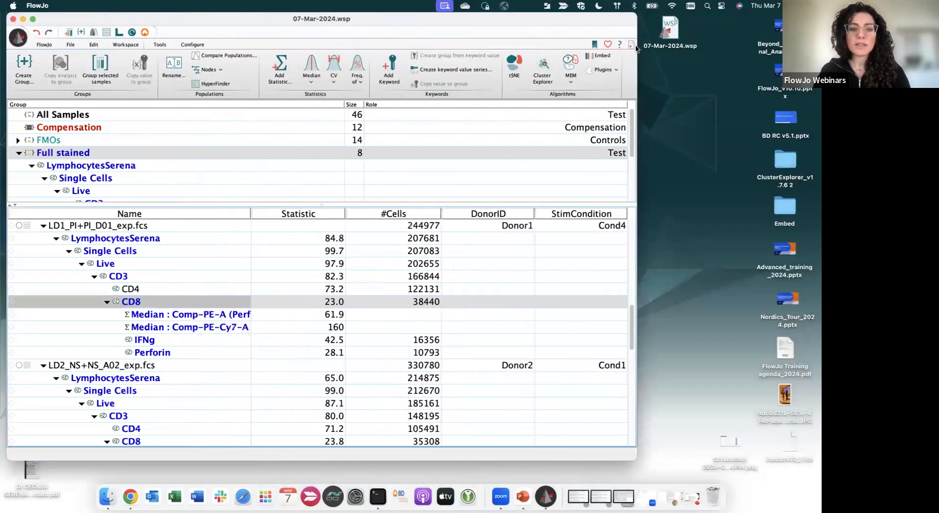
{"action": "left_click", "coordinate": [108, 227]}
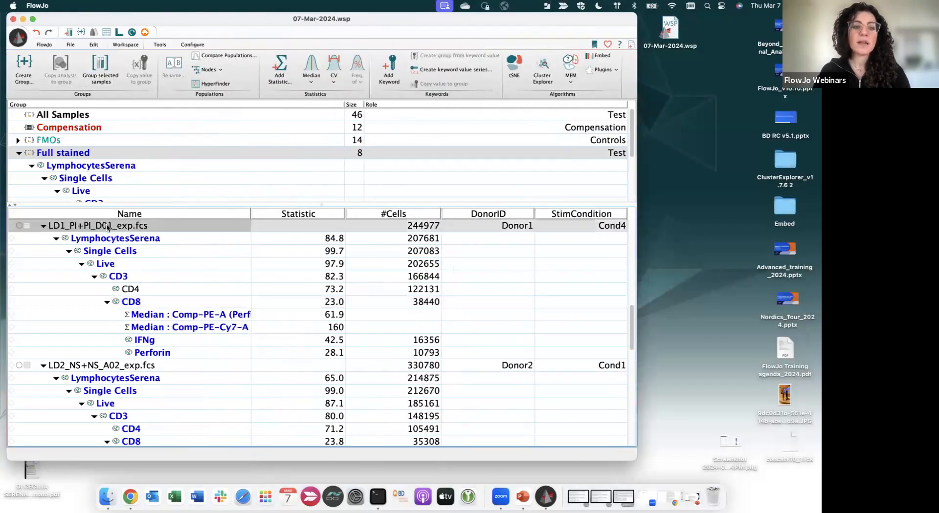
{"action": "left_click", "coordinate": [107, 34]}
{"action": "left_click_drag", "start_coordinate": [110, 22], "coordinate": [432, 25]}
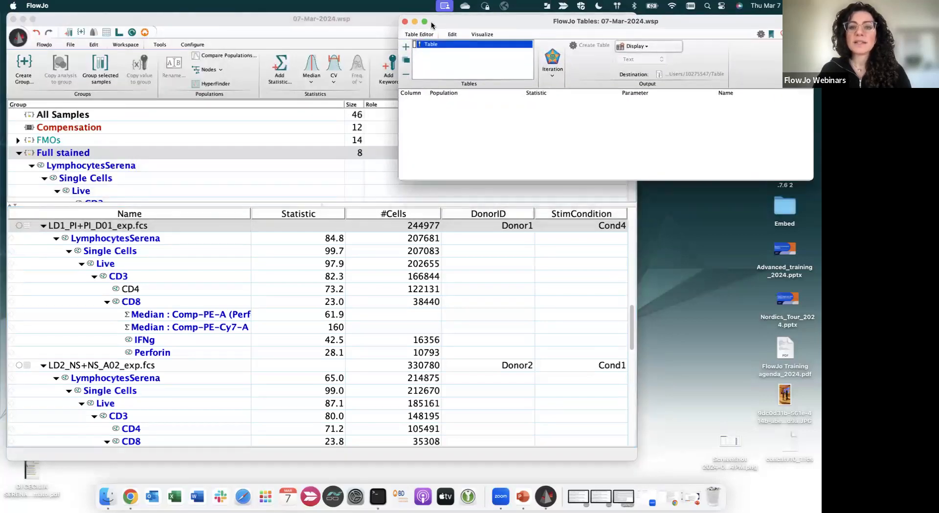
Narrow the workspace window and heighten the Tables window so that both fit side by side.
{"action": "left_click", "coordinate": [338, 23]}
{"action": "left_click_drag", "start_coordinate": [622, 128], "coordinate": [370, 130]}
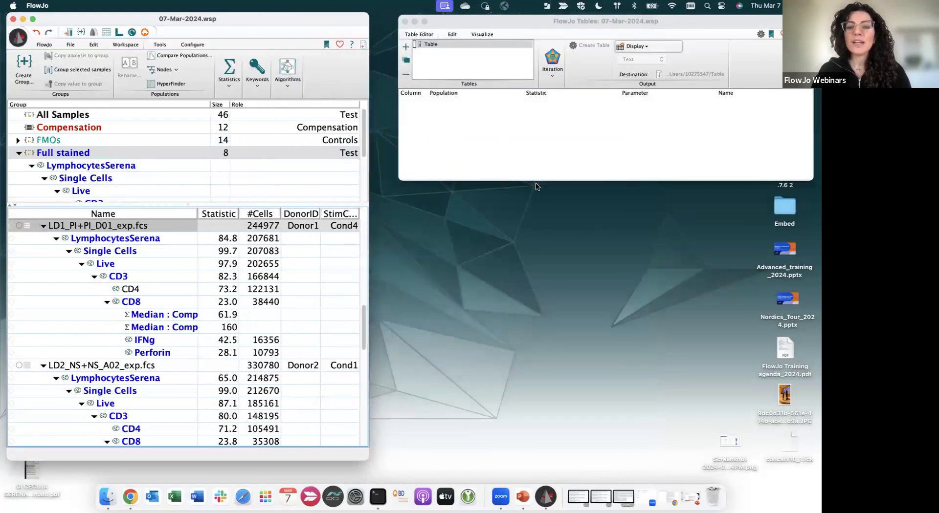
{"action": "left_click_drag", "start_coordinate": [535, 181], "coordinate": [535, 465]}
{"action": "left_click_drag", "start_coordinate": [622, 22], "coordinate": [606, 22]}
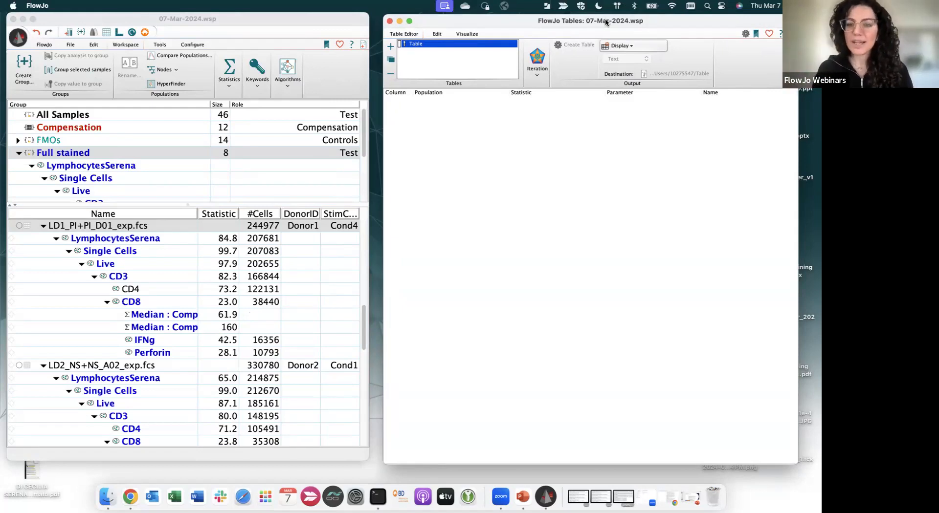
{"action": "left_click_drag", "start_coordinate": [605, 21], "coordinate": [602, 21]}
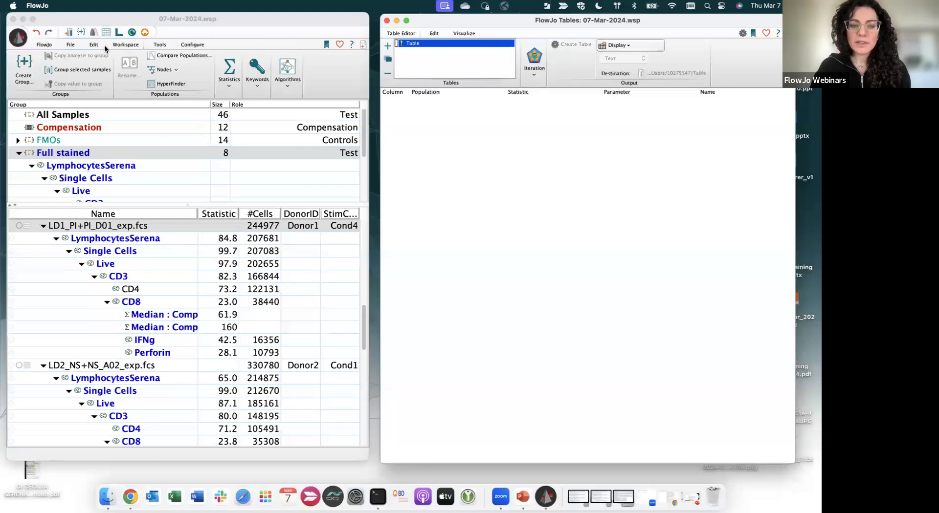
Add all populations and statistics of LD1_PI+PI_D01_exp.fcs, from LymphocytesSerena through Perforin, to the empty table.
{"action": "left_click", "coordinate": [127, 241]}
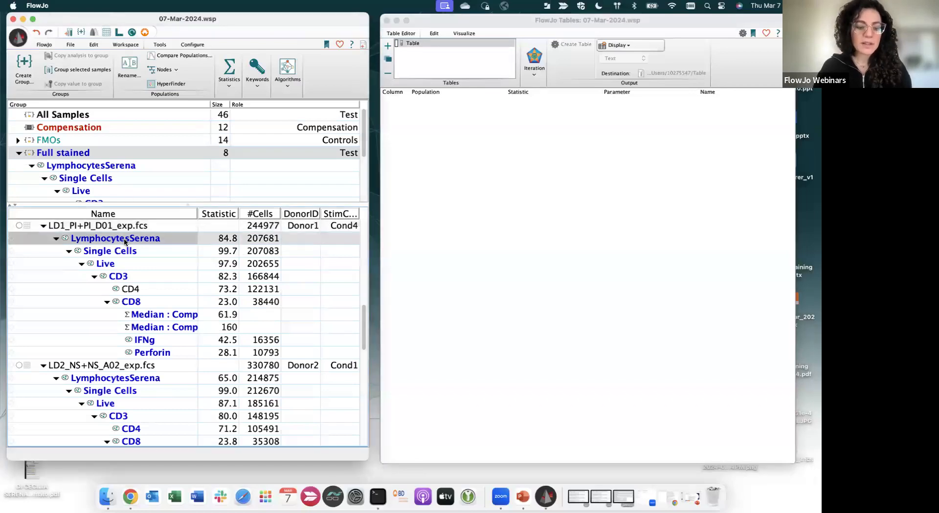
{"action": "left_click", "coordinate": [165, 354], "text": "shift"}
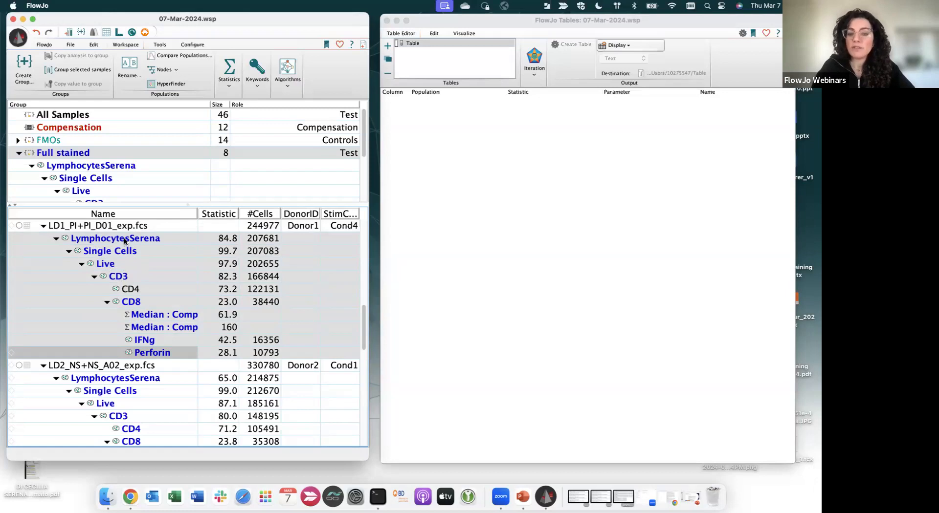
{"action": "left_click_drag", "start_coordinate": [125, 240], "coordinate": [482, 189]}
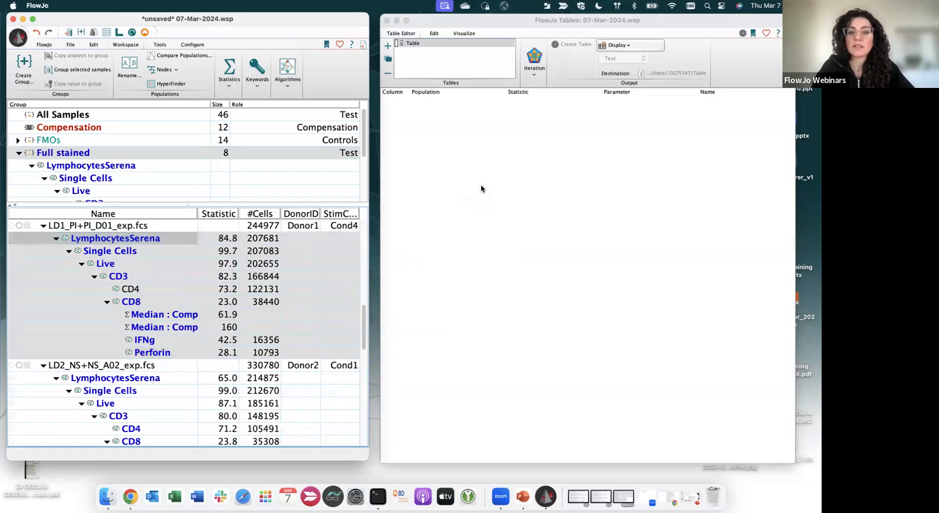
{"action": "left_click", "coordinate": [544, 332]}
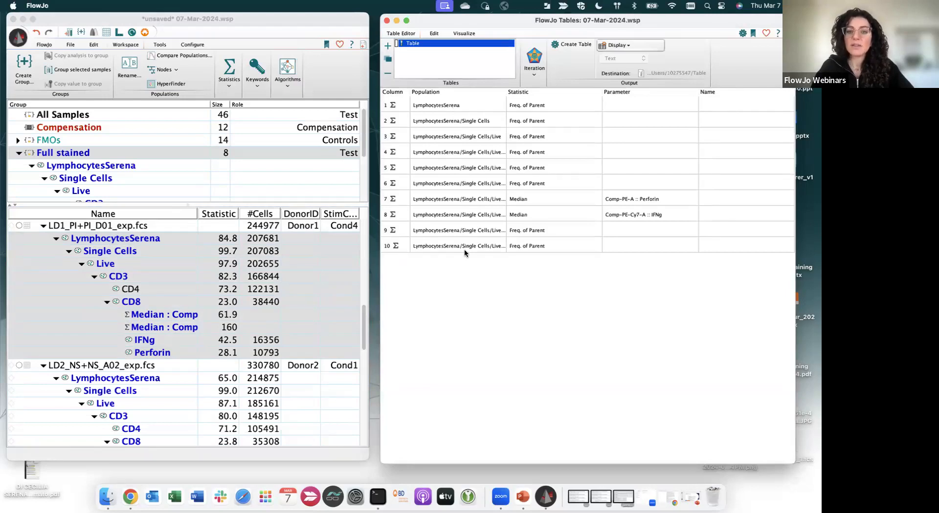
Reorder the table definition so the Perforin median is column 1 and the IFNg median is column 2.
{"action": "left_click", "coordinate": [539, 200]}
{"action": "left_click_drag", "start_coordinate": [539, 200], "coordinate": [526, 105]}
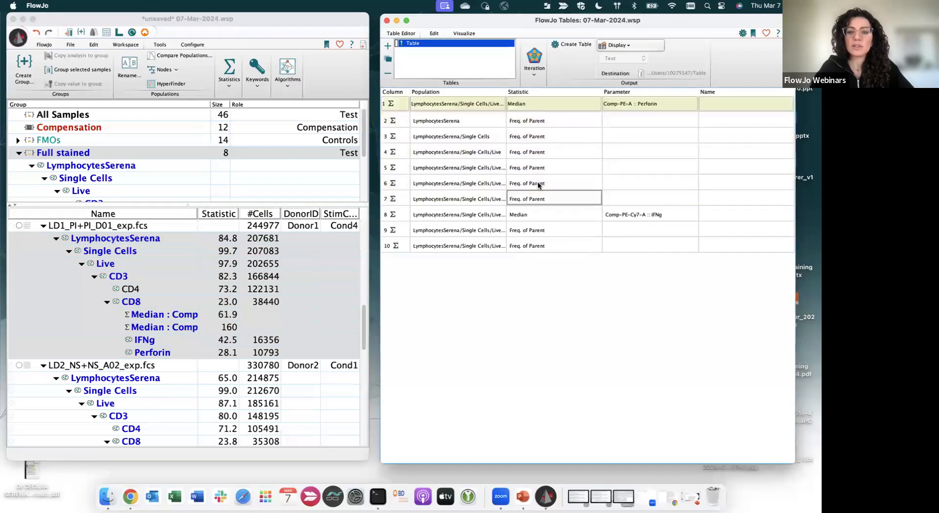
{"action": "left_click", "coordinate": [538, 213]}
{"action": "left_click_drag", "start_coordinate": [538, 213], "coordinate": [538, 117]}
Name the Perforin median column perf and the IFNg median column IFNg.
{"action": "left_click", "coordinate": [717, 102]}
{"action": "left_click", "coordinate": [717, 103]}
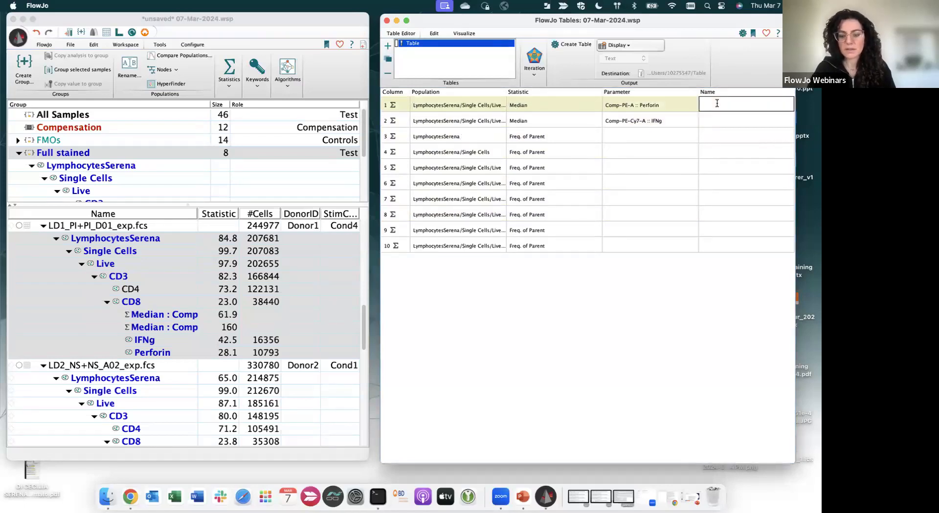
{"action": "type", "text": "perf"}
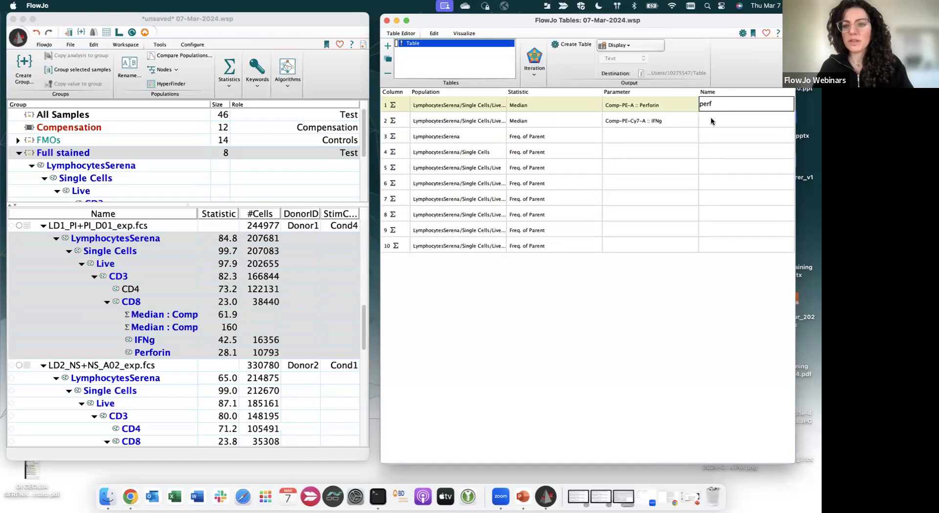
{"action": "left_click", "coordinate": [711, 121]}
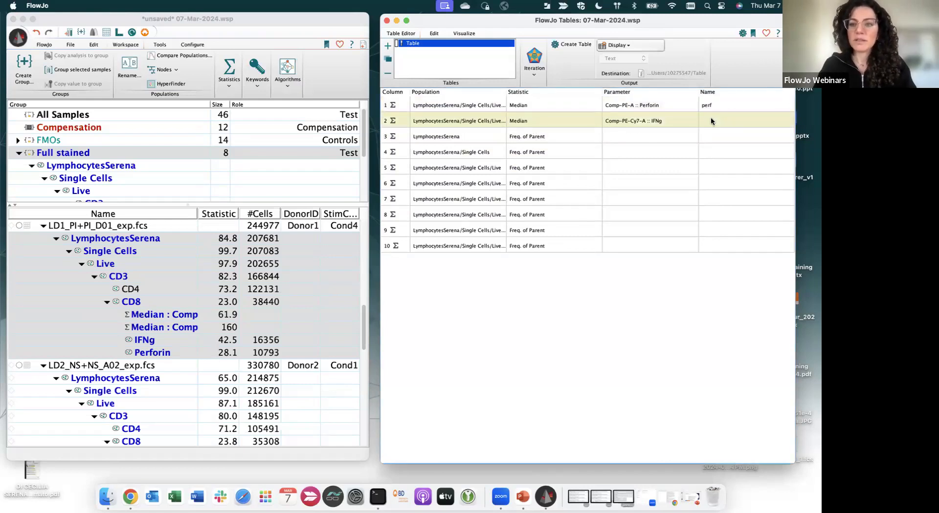
{"action": "left_click", "coordinate": [711, 121]}
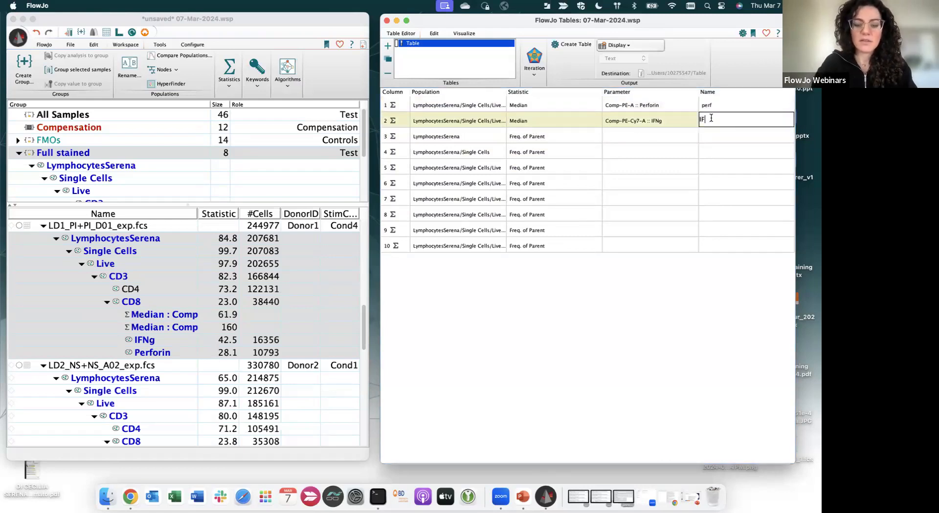
{"action": "left_click", "coordinate": [666, 139]}
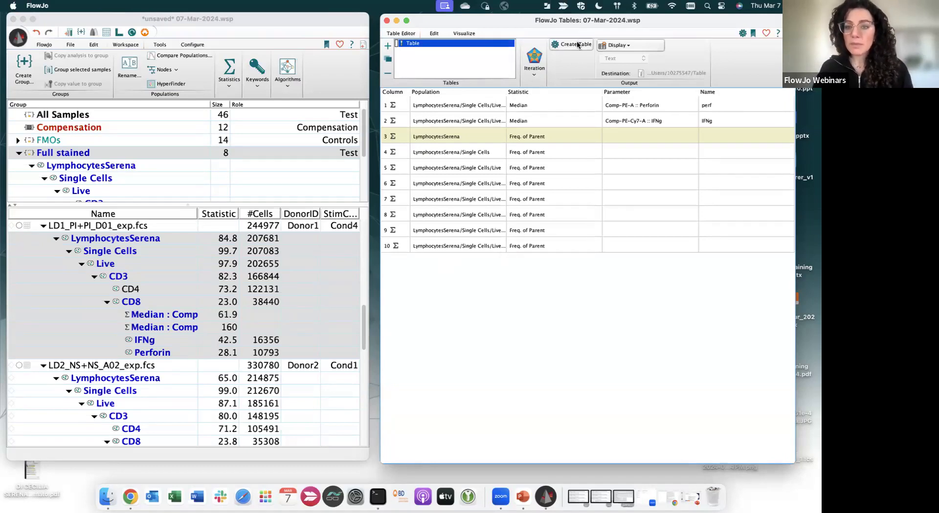
Create the table as an on-screen display, examine the statistics for all samples, and close it.
{"action": "left_click", "coordinate": [471, 105]}
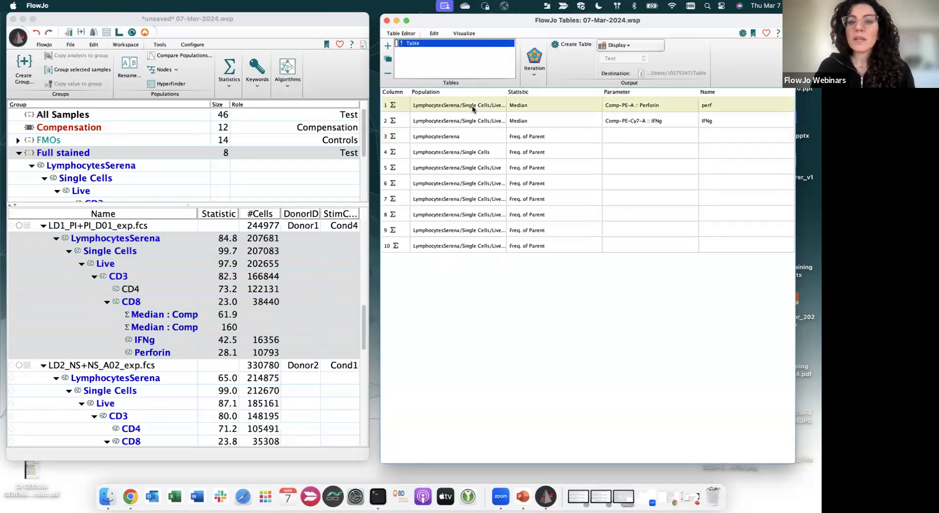
{"action": "left_click", "coordinate": [570, 46]}
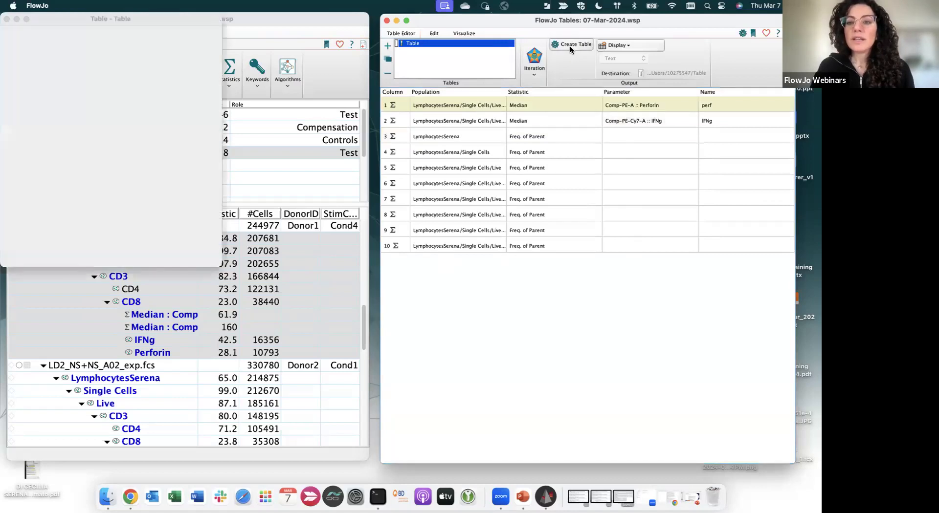
{"action": "left_click_drag", "start_coordinate": [456, 82], "coordinate": [734, 73]}
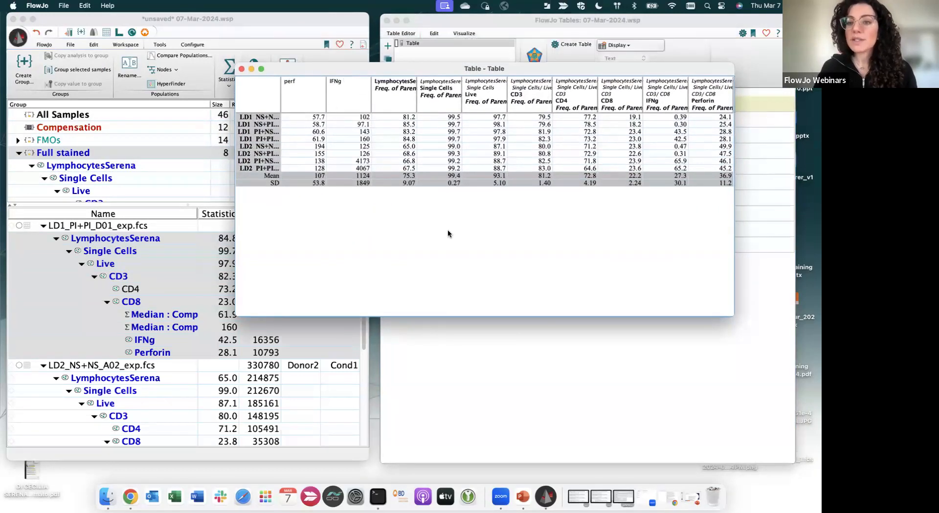
{"action": "left_click", "coordinate": [241, 69]}
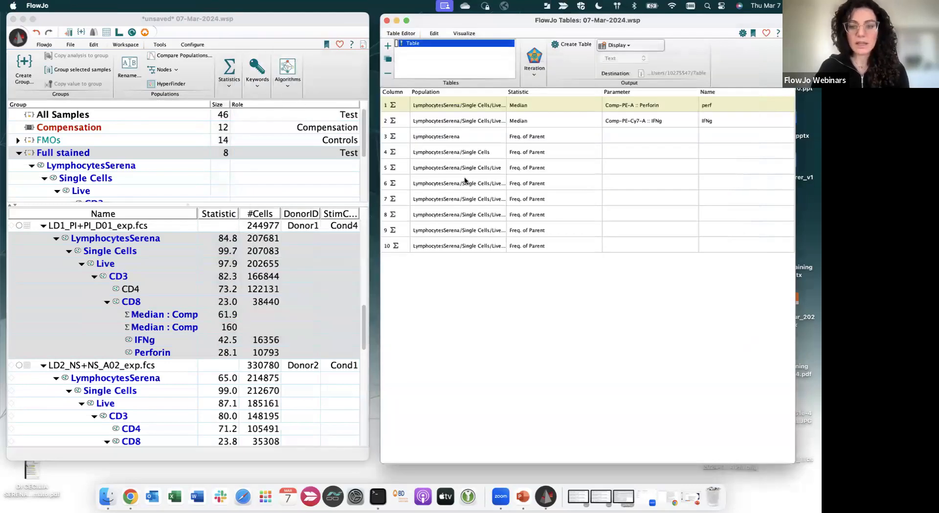
Apply heat map formatting to all ten columns of the table definition.
{"action": "left_click", "coordinate": [509, 246], "text": "shift"}
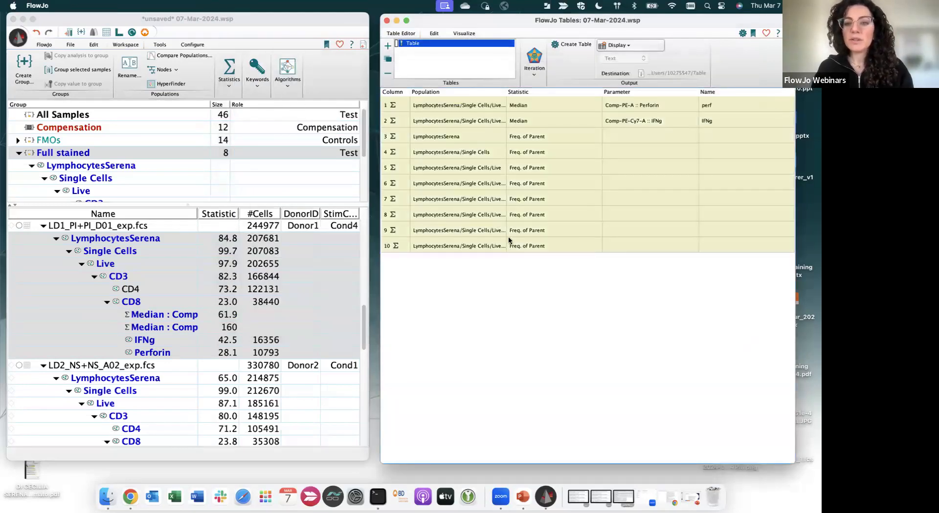
{"action": "left_click", "coordinate": [465, 34]}
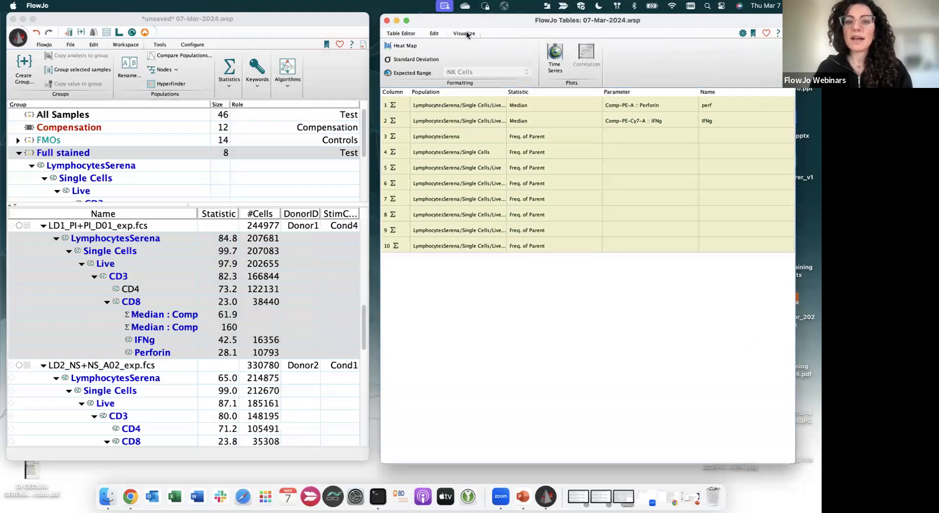
{"action": "left_click", "coordinate": [405, 46]}
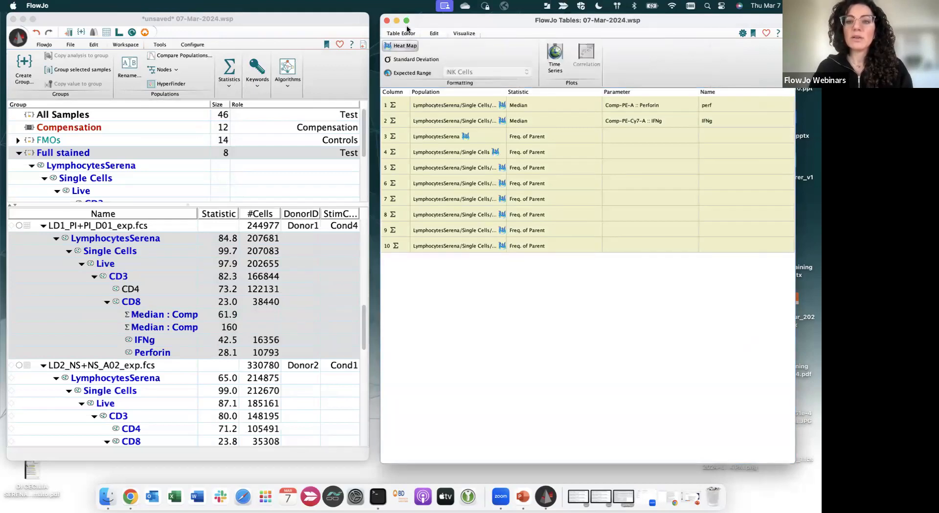
Create the heat-mapped table on screen, enlarge its window to examine every column, and close it.
{"action": "left_click", "coordinate": [404, 34]}
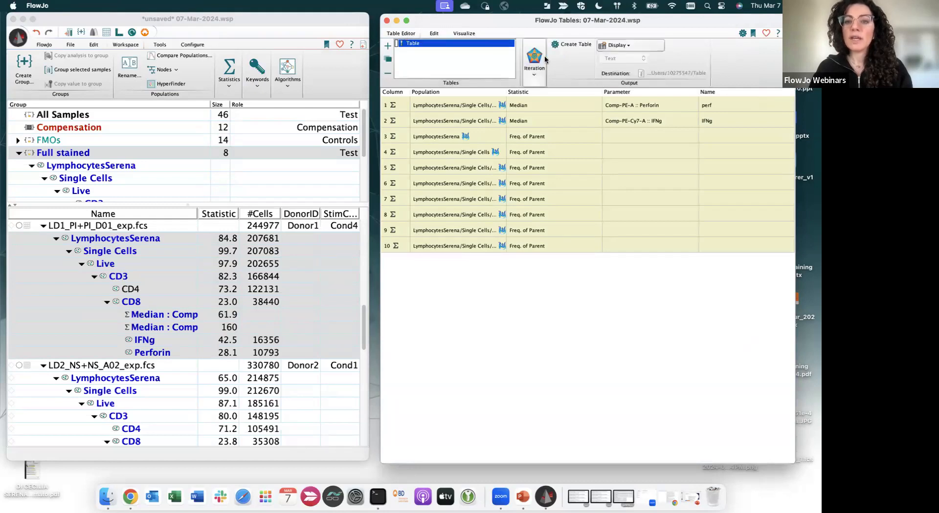
{"action": "left_click", "coordinate": [570, 45]}
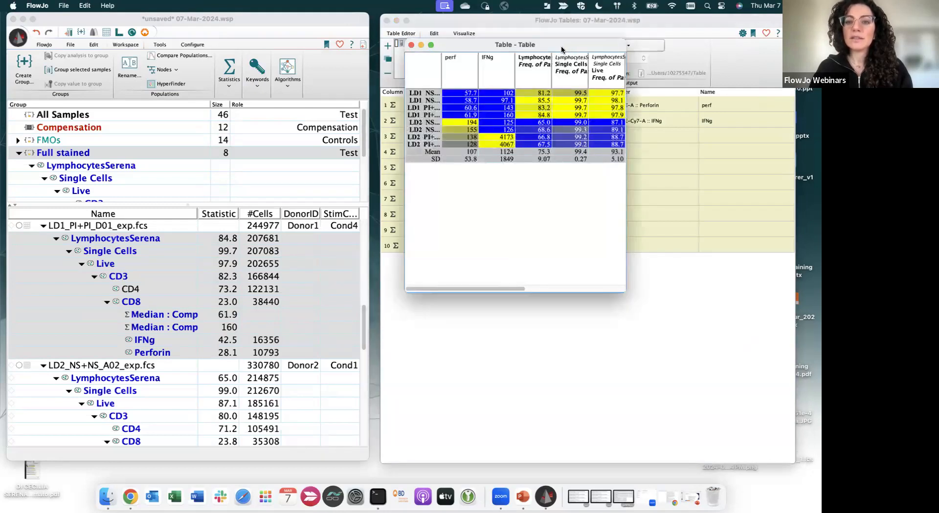
{"action": "left_click_drag", "start_coordinate": [413, 73], "coordinate": [697, 71]}
{"action": "left_click_drag", "start_coordinate": [617, 43], "coordinate": [598, 131]}
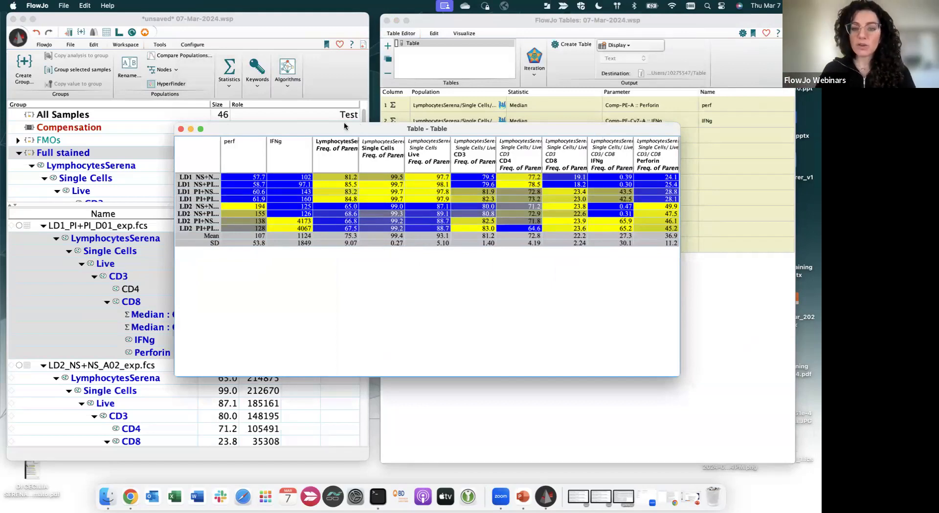
{"action": "left_click", "coordinate": [191, 130]}
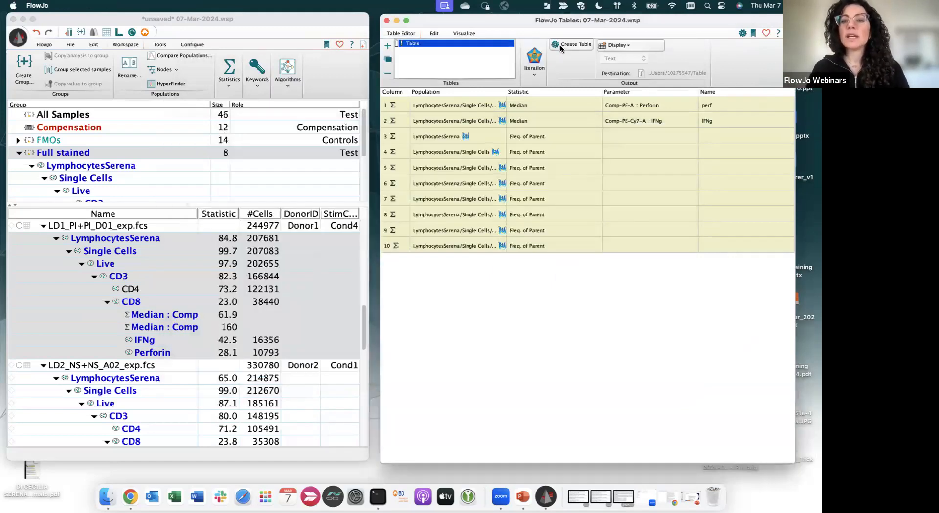
Set the table output to To File, review the available file formats, and close the table editor.
{"action": "left_click", "coordinate": [627, 46]}
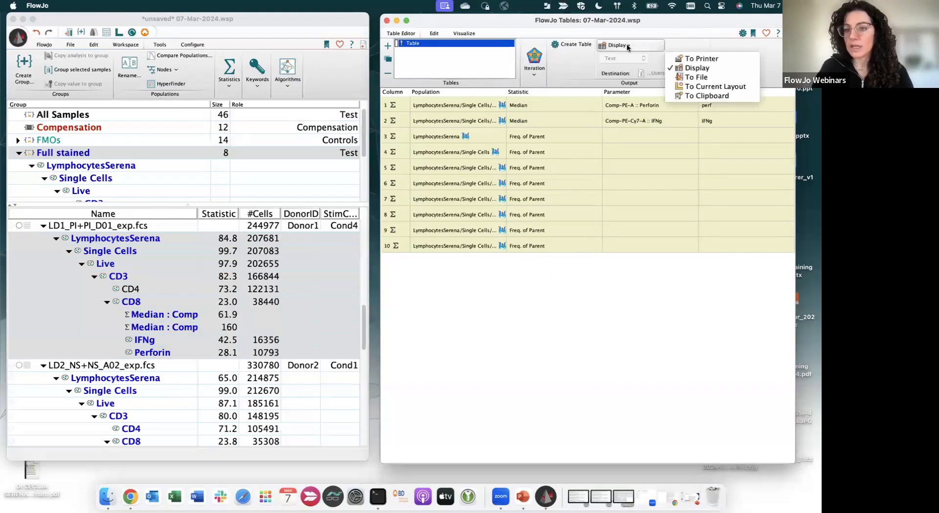
{"action": "left_click", "coordinate": [707, 78]}
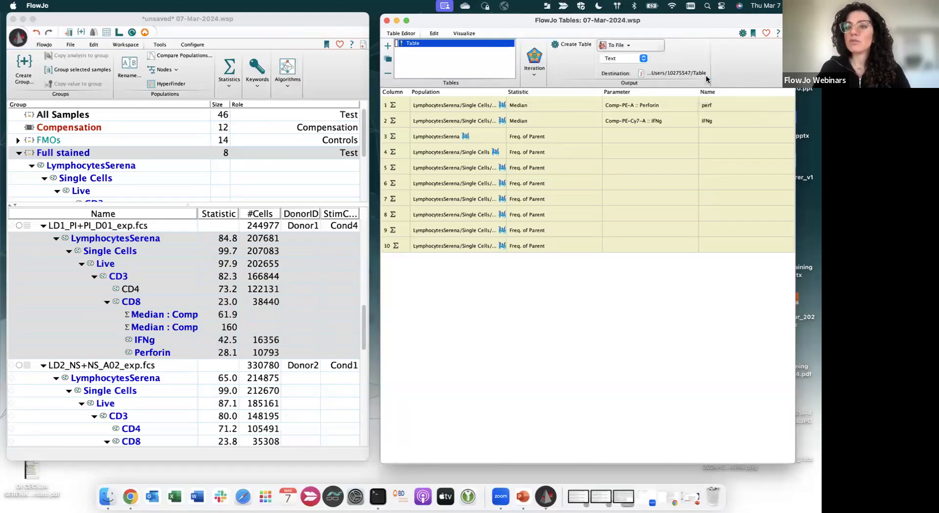
{"action": "left_click", "coordinate": [643, 59]}
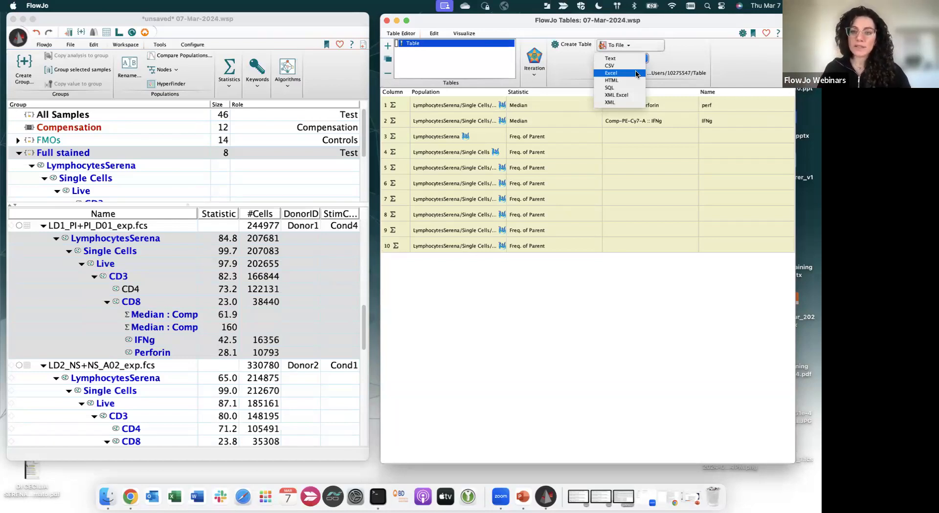
{"action": "left_click", "coordinate": [386, 20]}
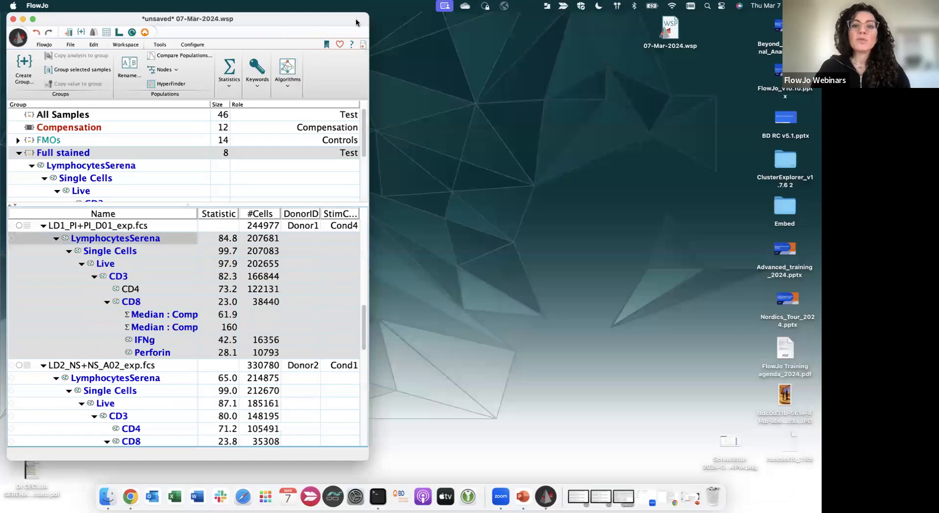
Widen the workspace window and open the workspace's save options.
{"action": "left_click_drag", "start_coordinate": [421, 63], "coordinate": [693, 76]}
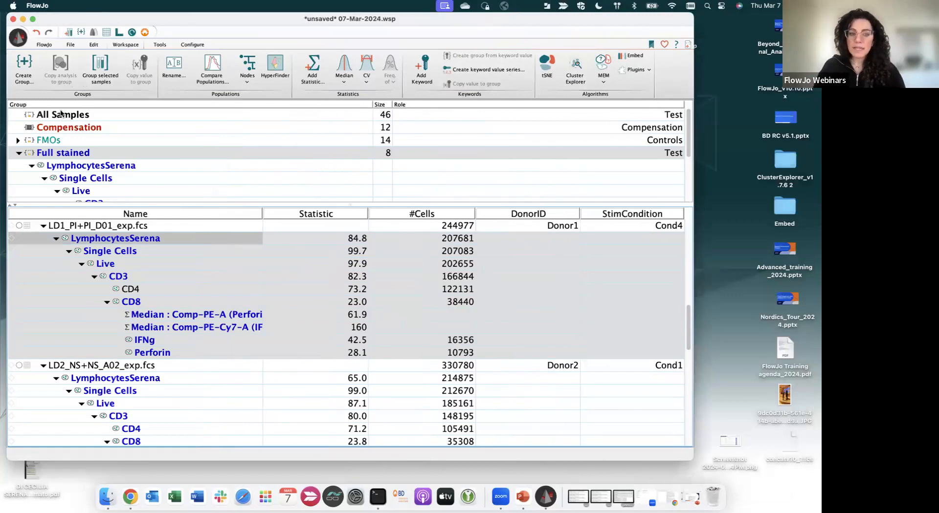
{"action": "left_click", "coordinate": [17, 41]}
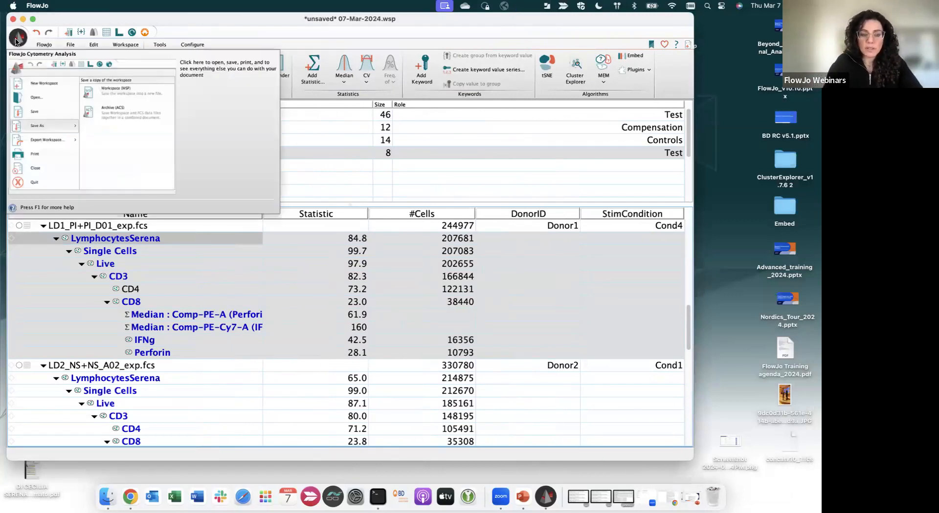
{"action": "left_click", "coordinate": [89, 22]}
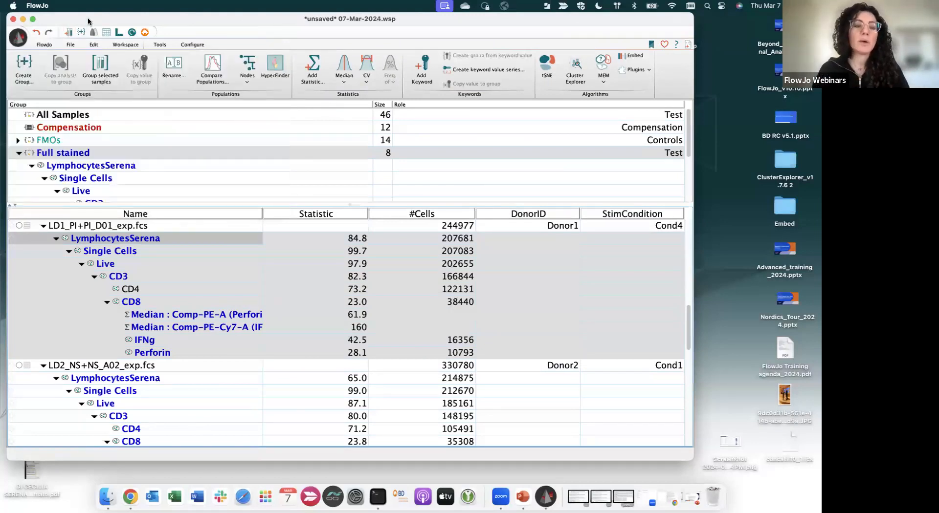
{"action": "left_click", "coordinate": [18, 40]}
{"action": "mouse_move", "coordinate": [41, 123]}
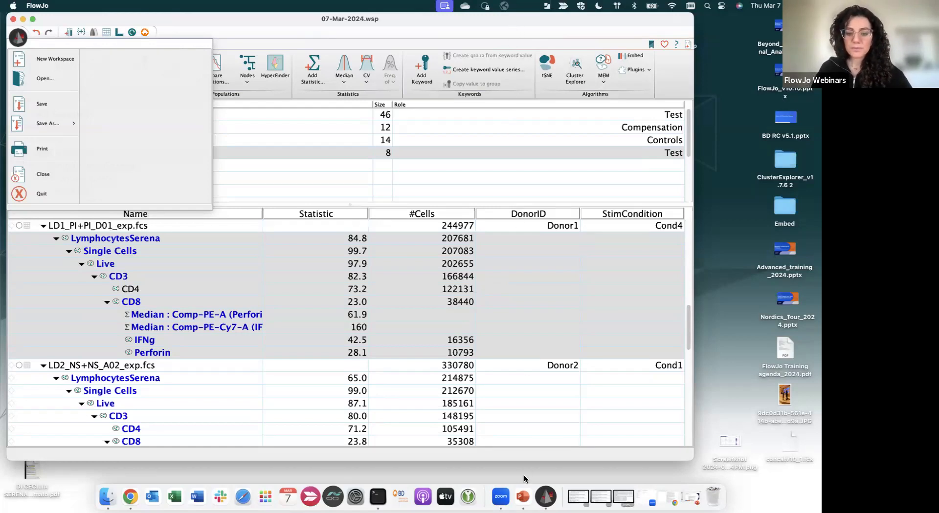
Switch to PowerPoint, present the closing Thank you slide, then end the show and dismiss the presentation window.
{"action": "left_click", "coordinate": [522, 496]}
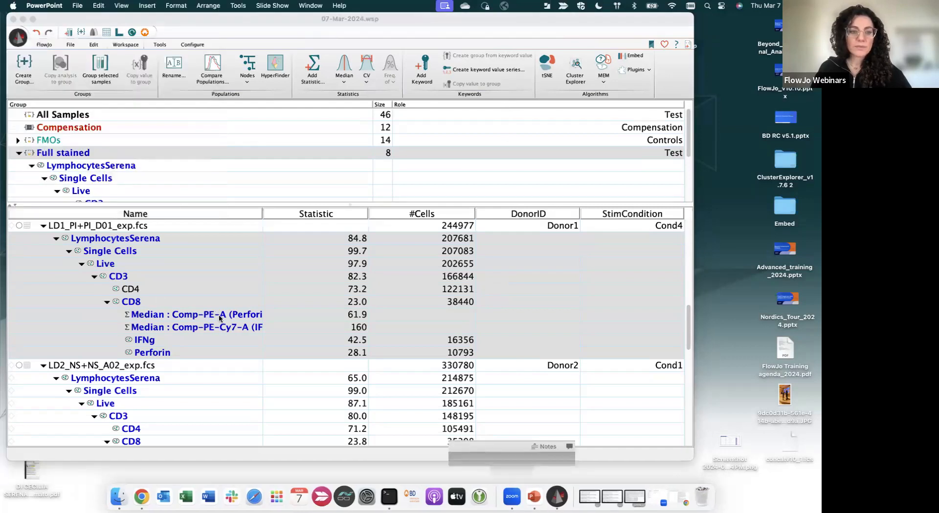
{"action": "left_click", "coordinate": [64, 336]}
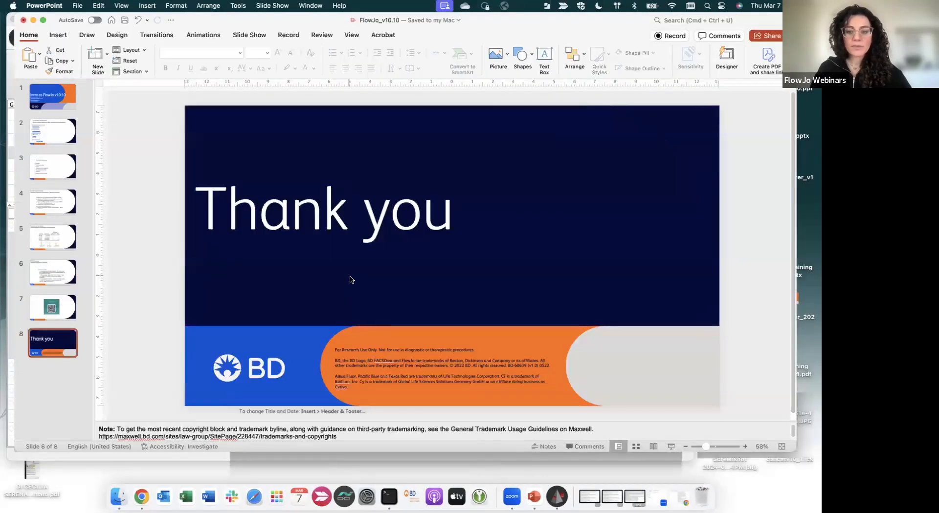
{"action": "left_click", "coordinate": [676, 445]}
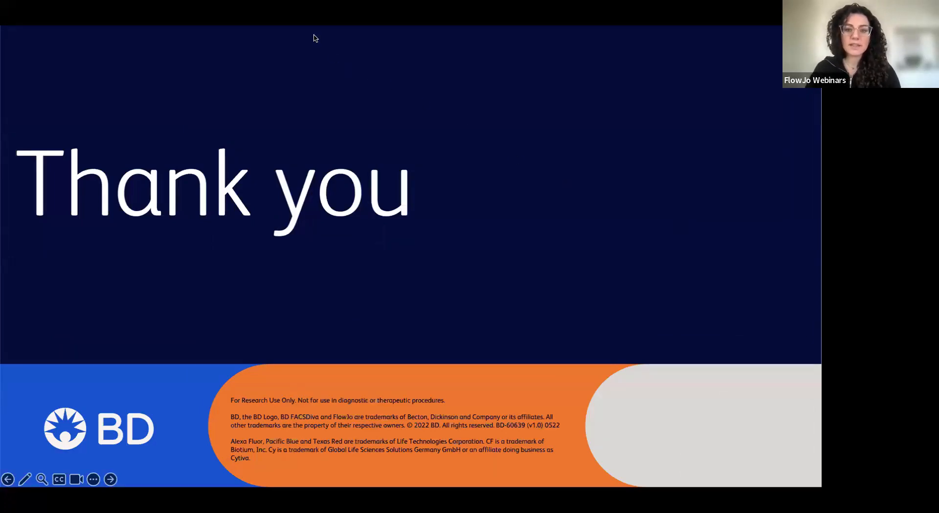
{"action": "left_click", "coordinate": [189, 217]}
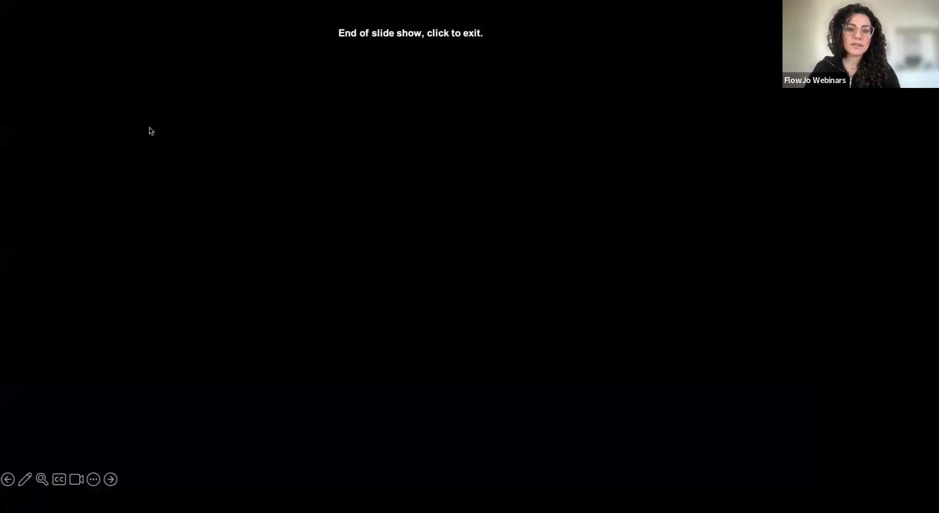
{"action": "left_click", "coordinate": [143, 116]}
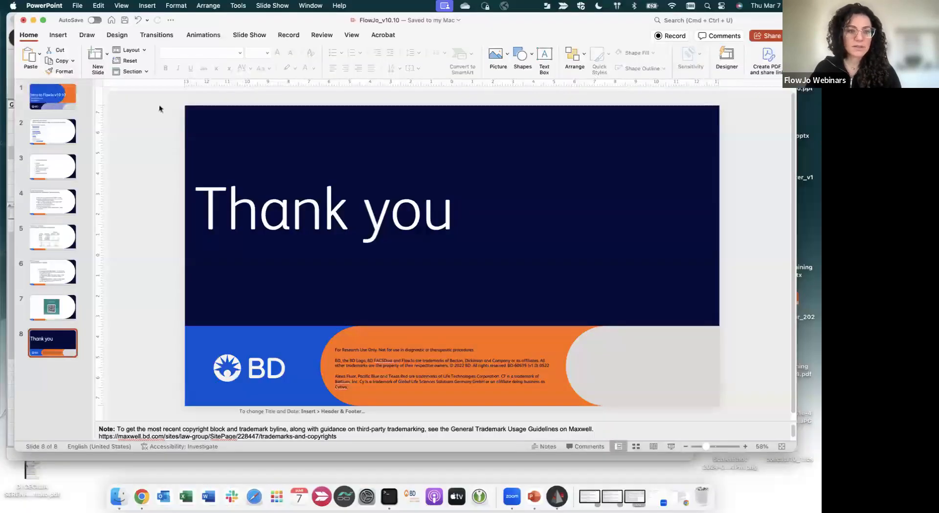
{"action": "left_click", "coordinate": [34, 19]}
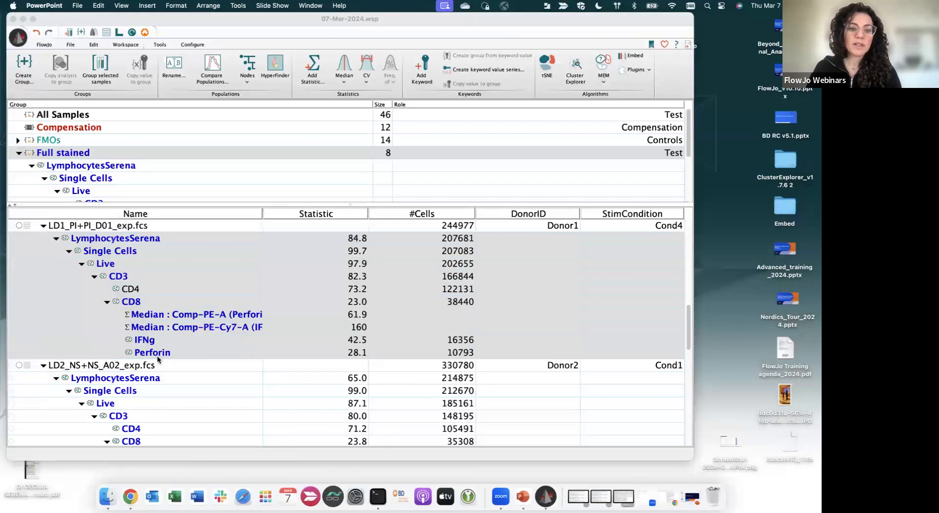
In FlowJo, open the Perforin population of LD1_PI+PI_D01_exp.fcs and go up to its CD8 parent plot, keeping only that plot open.
{"action": "left_click", "coordinate": [174, 389]}
{"action": "double_click", "coordinate": [182, 353]}
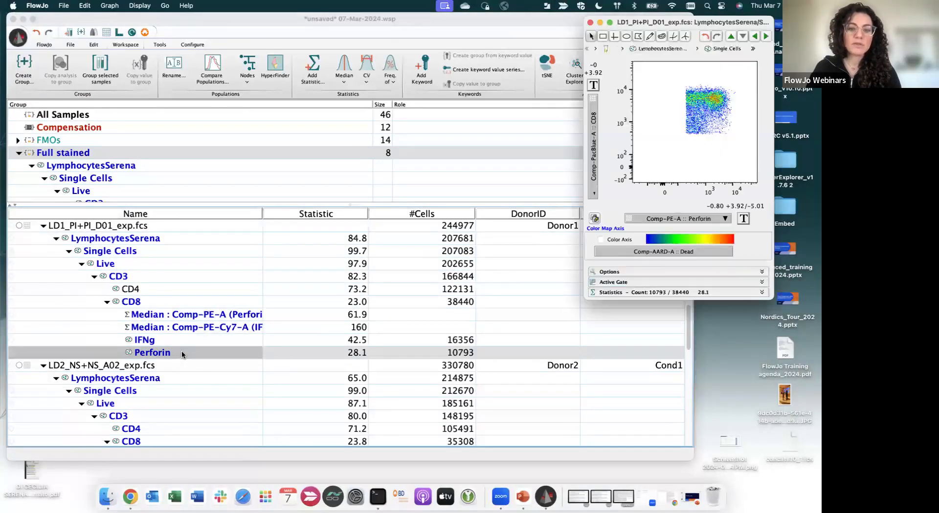
{"action": "left_click", "coordinate": [731, 36]}
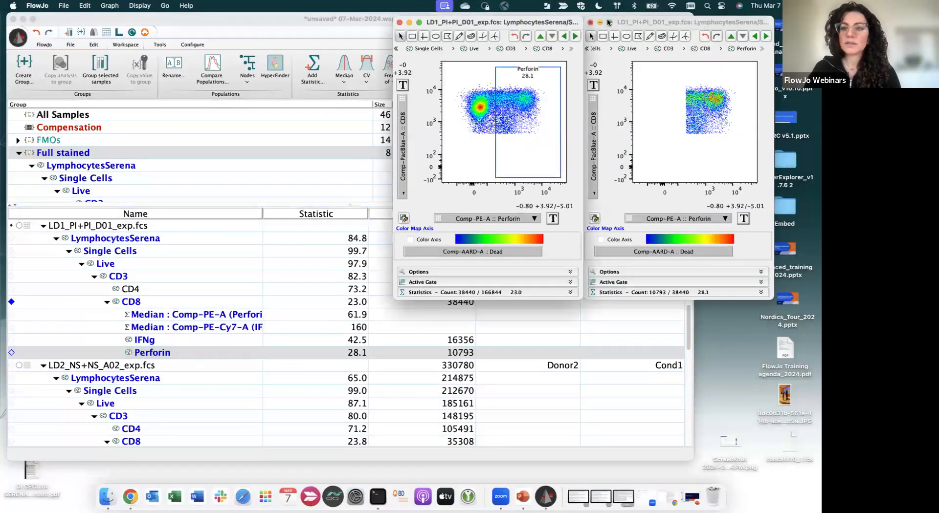
{"action": "left_click", "coordinate": [590, 23]}
{"action": "left_click_drag", "start_coordinate": [566, 25], "coordinate": [710, 27]}
{"action": "left_click", "coordinate": [644, 73]}
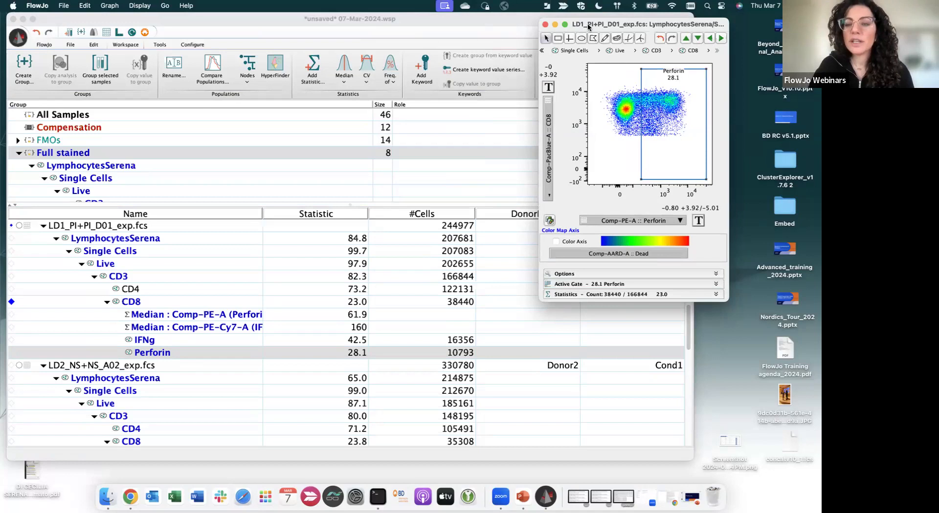
{"action": "left_click_drag", "start_coordinate": [575, 30], "coordinate": [626, 28]}
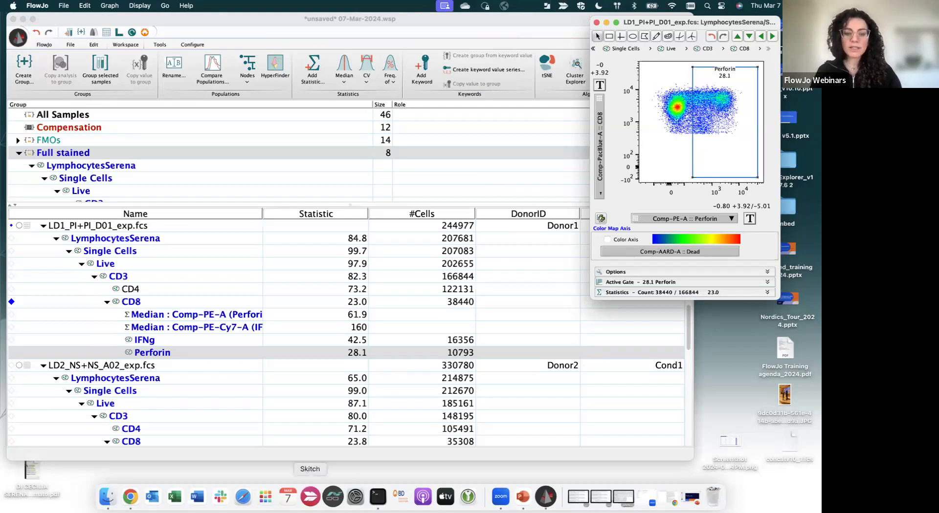
Switch to Chrome and look through the FlowJo home page's product, learning and webinar sections.
{"action": "left_click", "coordinate": [134, 500]}
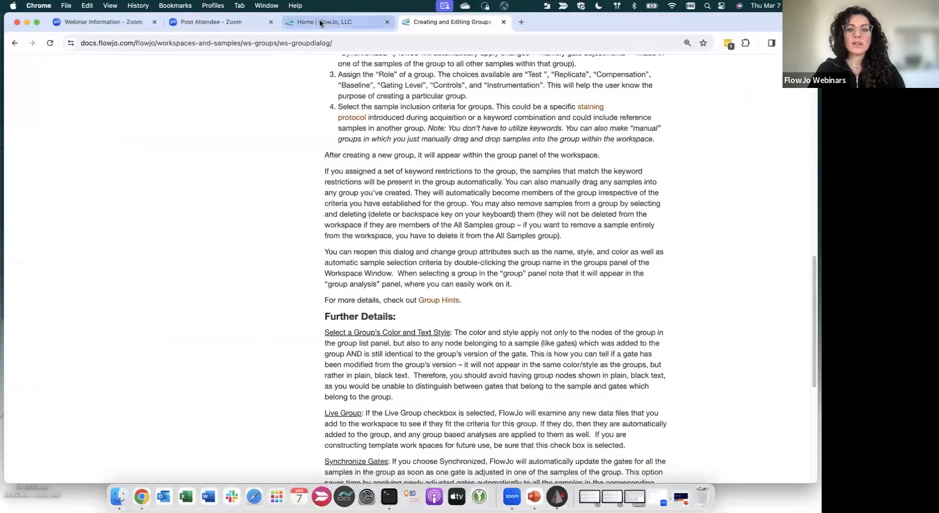
{"action": "left_click", "coordinate": [320, 23]}
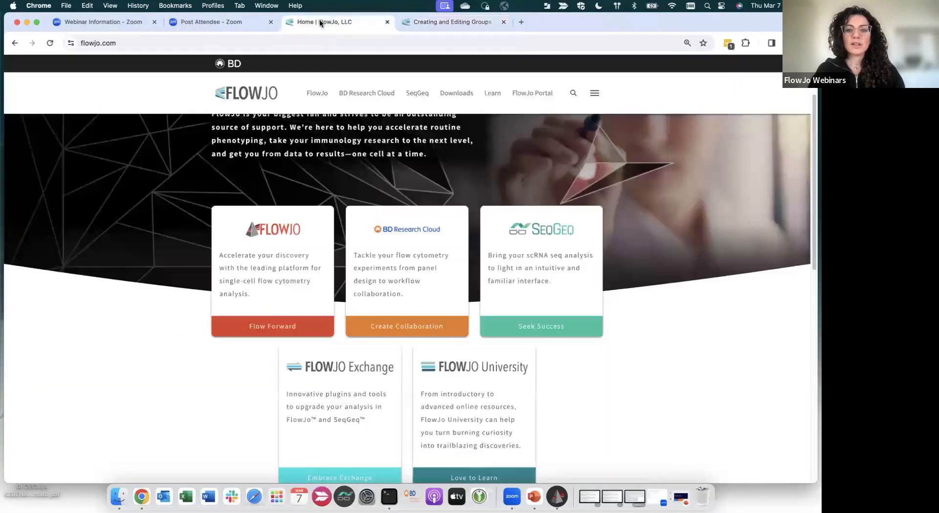
{"action": "scroll", "coordinate": [444, 184], "scroll_direction": "down", "scroll_amount": 5}
{"action": "scroll", "coordinate": [446, 183], "scroll_direction": "down", "scroll_amount": 2}
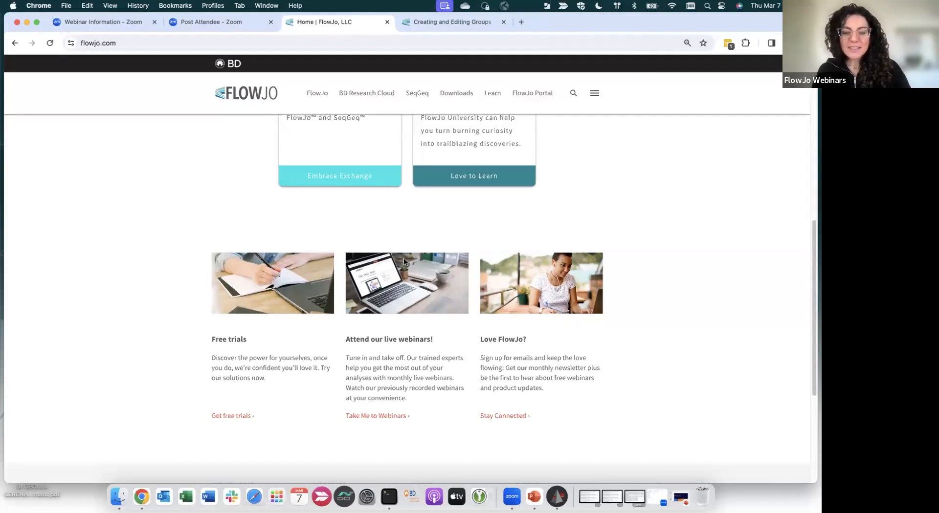
{"action": "scroll", "coordinate": [403, 262], "scroll_direction": "up", "scroll_amount": 4}
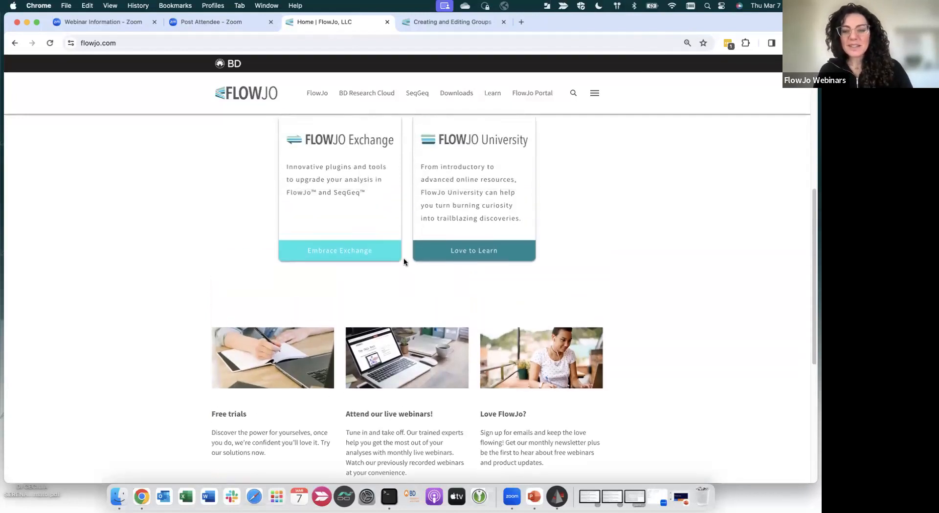
{"action": "scroll", "coordinate": [403, 259], "scroll_direction": "up", "scroll_amount": 8}
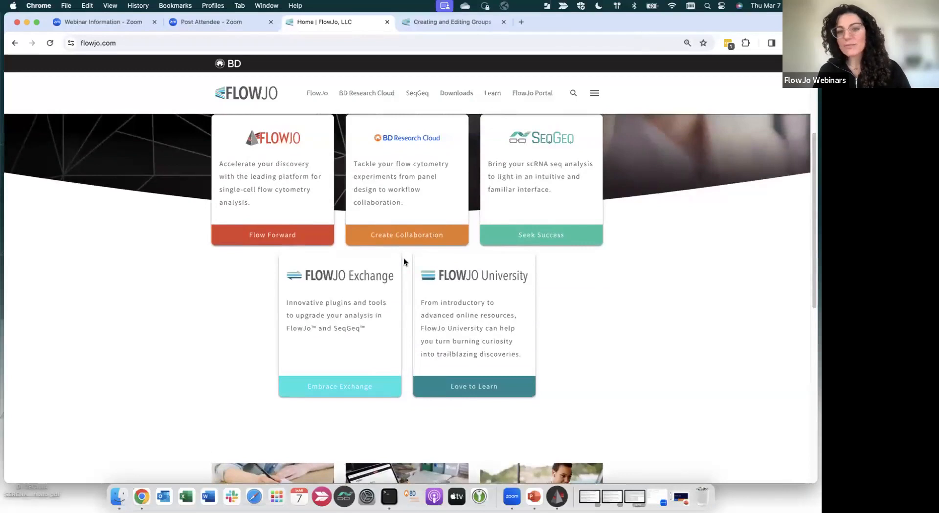
{"action": "scroll", "coordinate": [404, 261], "scroll_direction": "up", "scroll_amount": 2}
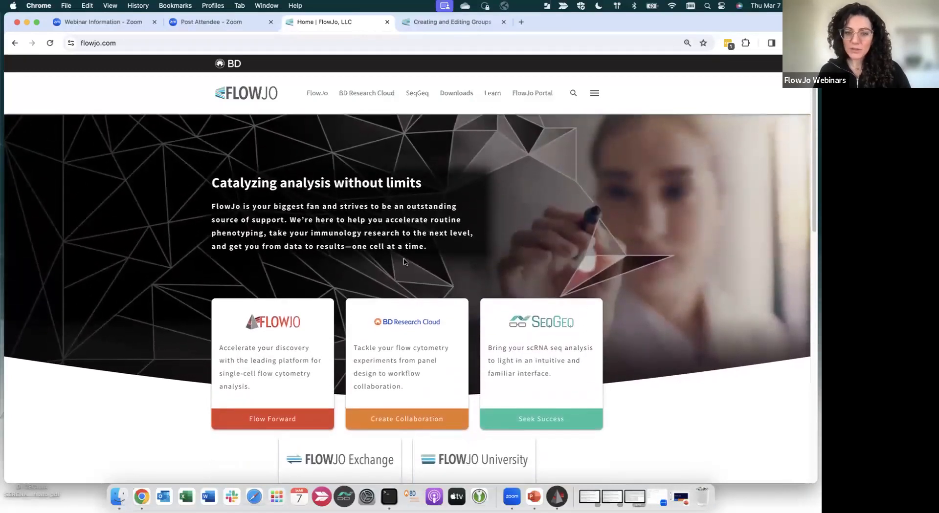
Open the FlowJo Webinars page and look through the upcoming webinars down to the recorded webinars section.
{"action": "mouse_move", "coordinate": [520, 93]}
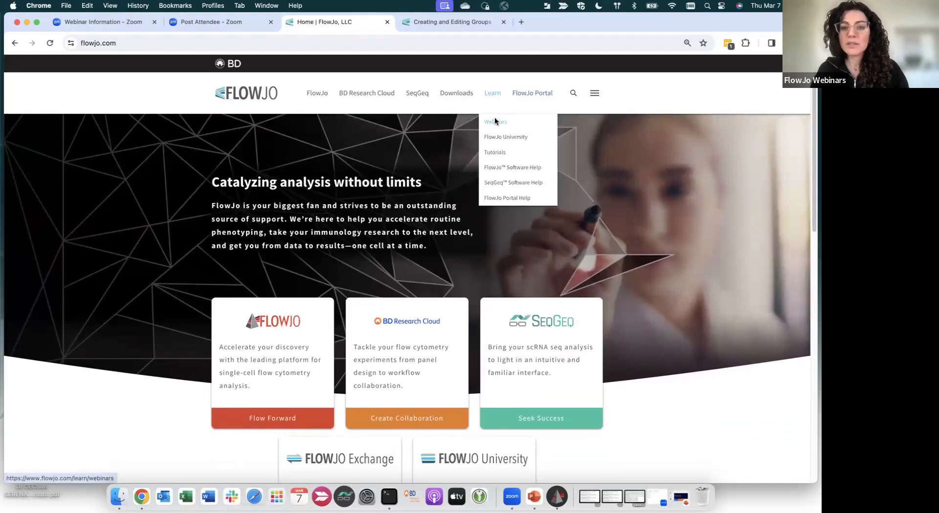
{"action": "left_click", "coordinate": [494, 122]}
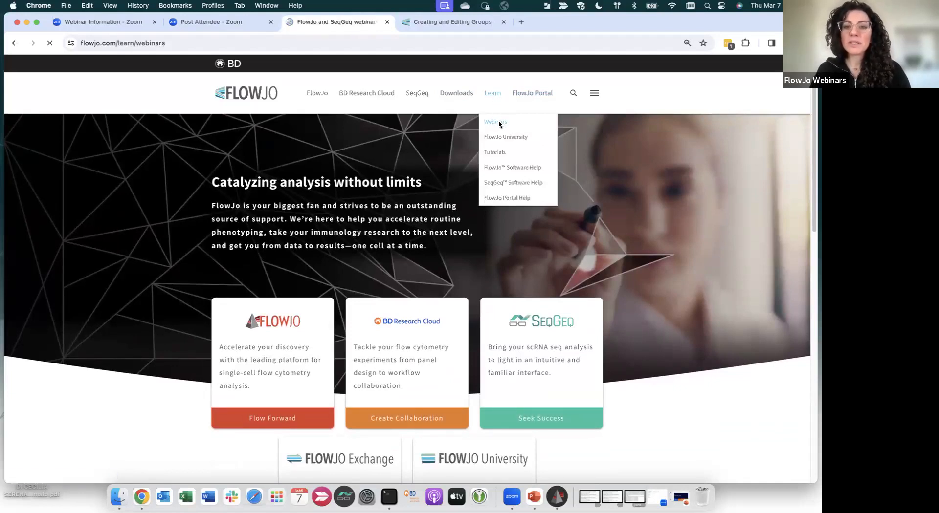
{"action": "scroll", "coordinate": [473, 245], "scroll_direction": "down", "scroll_amount": 5}
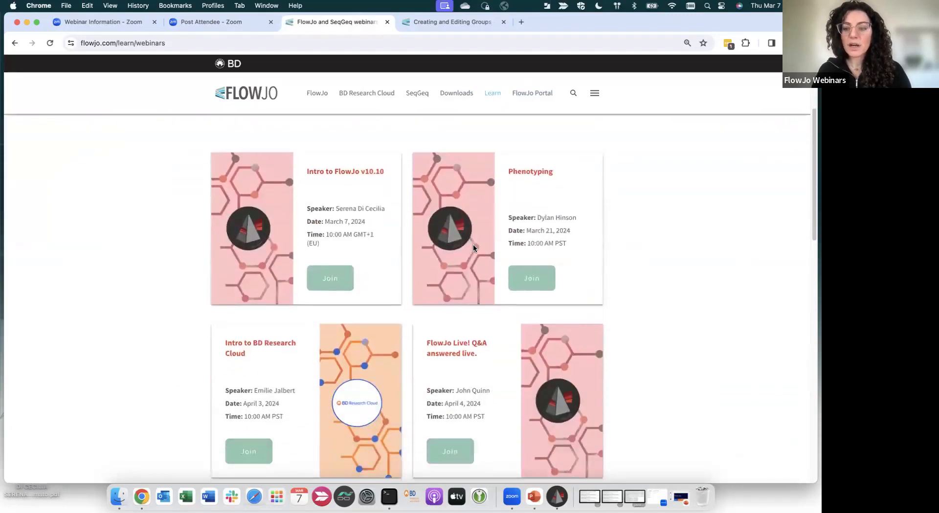
{"action": "scroll", "coordinate": [473, 245], "scroll_direction": "down", "scroll_amount": 7}
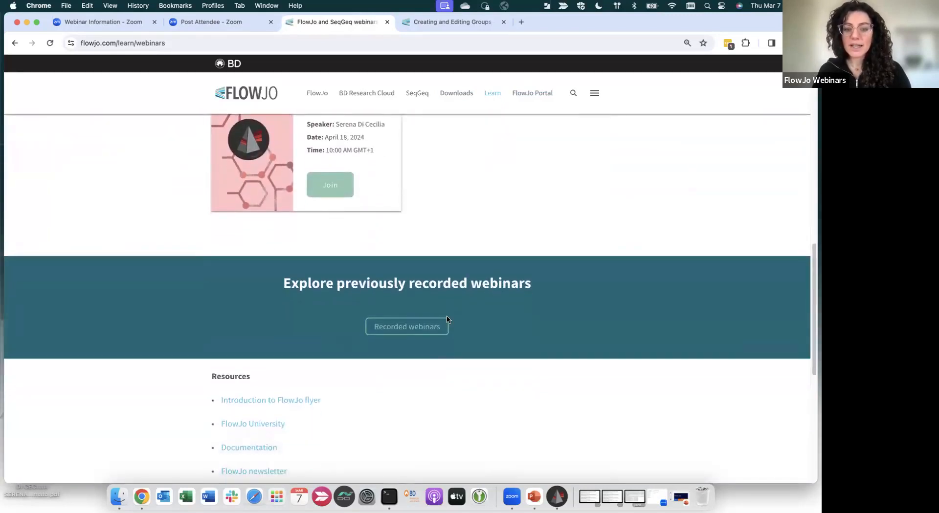
Open the Recorded Webinars page and look through the list of previously recorded sessions.
{"action": "left_click", "coordinate": [421, 334]}
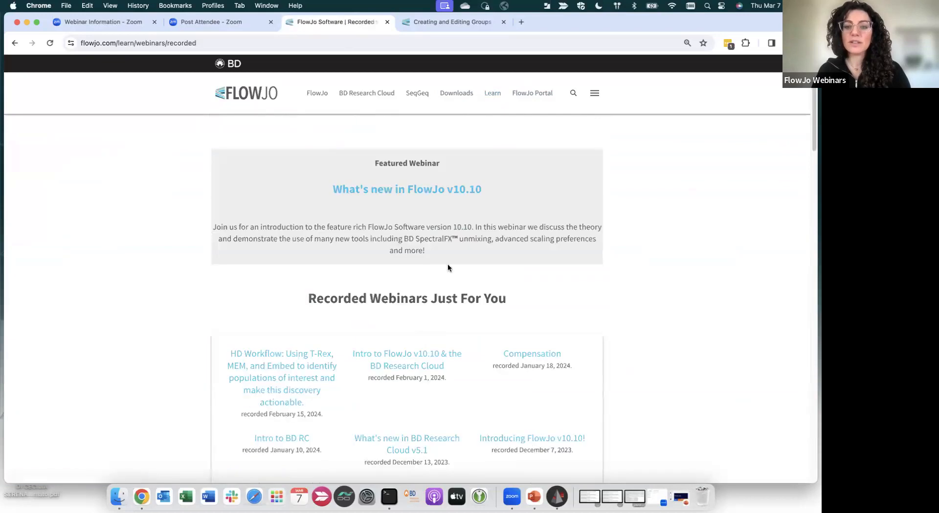
{"action": "scroll", "coordinate": [447, 264], "scroll_direction": "down", "scroll_amount": 5}
{"action": "scroll", "coordinate": [448, 268], "scroll_direction": "down", "scroll_amount": 1}
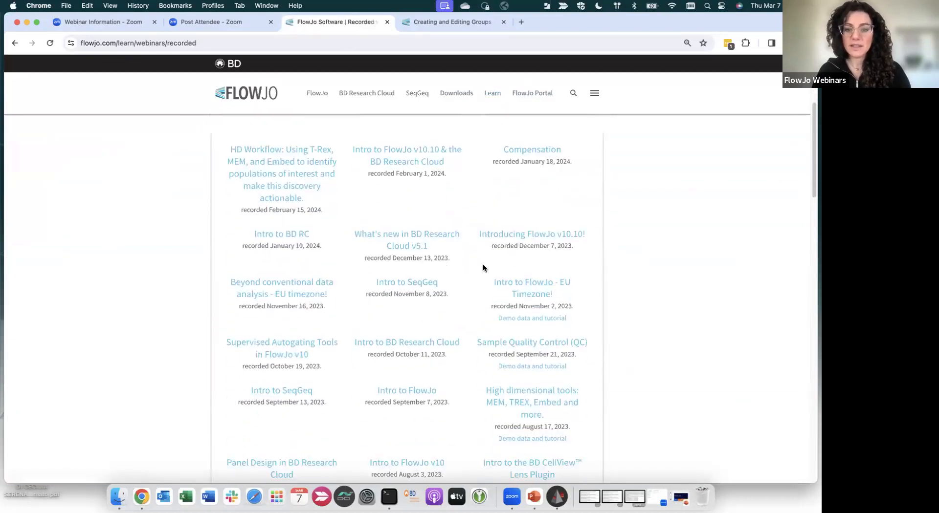
{"action": "scroll", "coordinate": [474, 260], "scroll_direction": "up", "scroll_amount": 1}
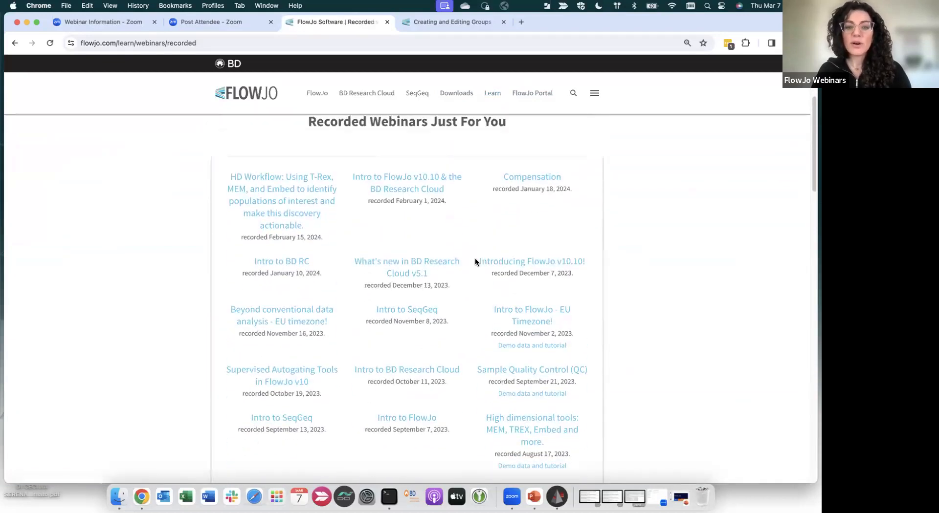
Open the "Beyond conventional data analysis - EU timezone!" recorded webinar and look over its video page.
{"action": "left_click", "coordinate": [280, 322]}
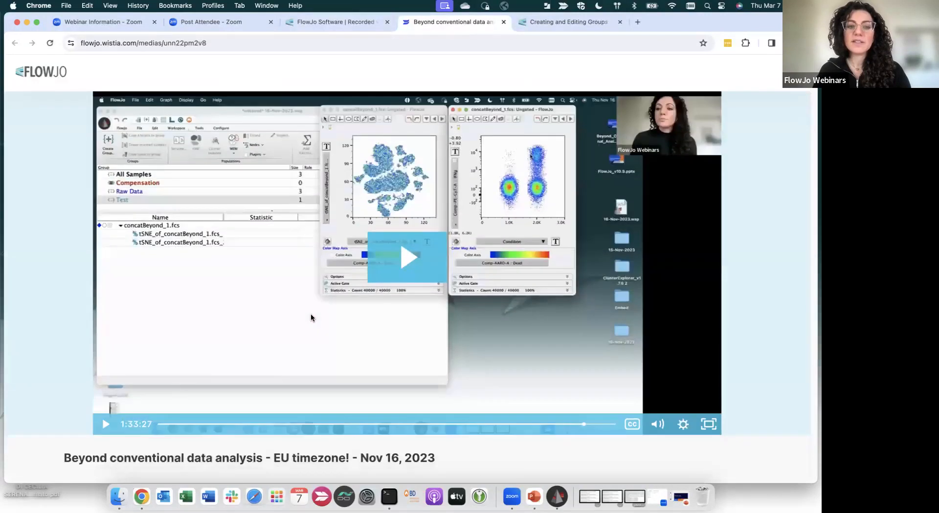
{"action": "scroll", "coordinate": [310, 318], "scroll_direction": "down", "scroll_amount": 1}
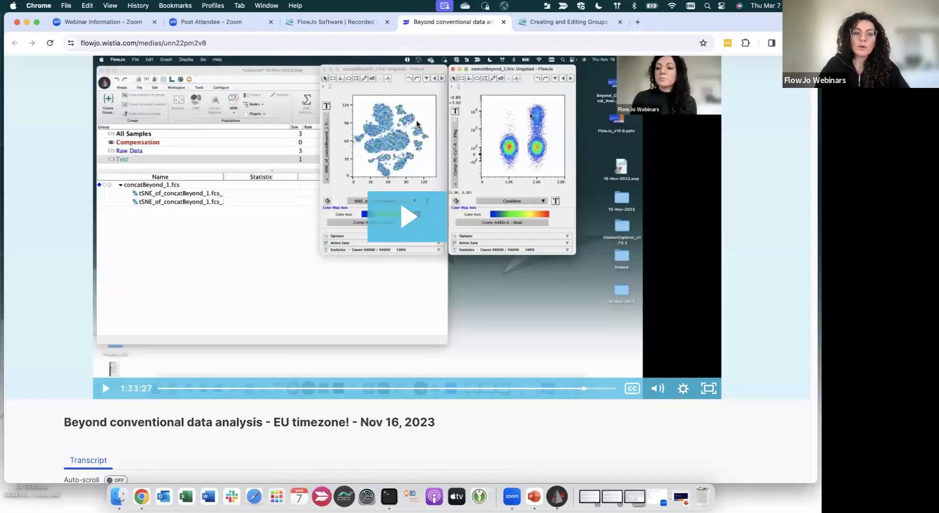
{"action": "scroll", "coordinate": [32, 105], "scroll_direction": "up", "scroll_amount": 2}
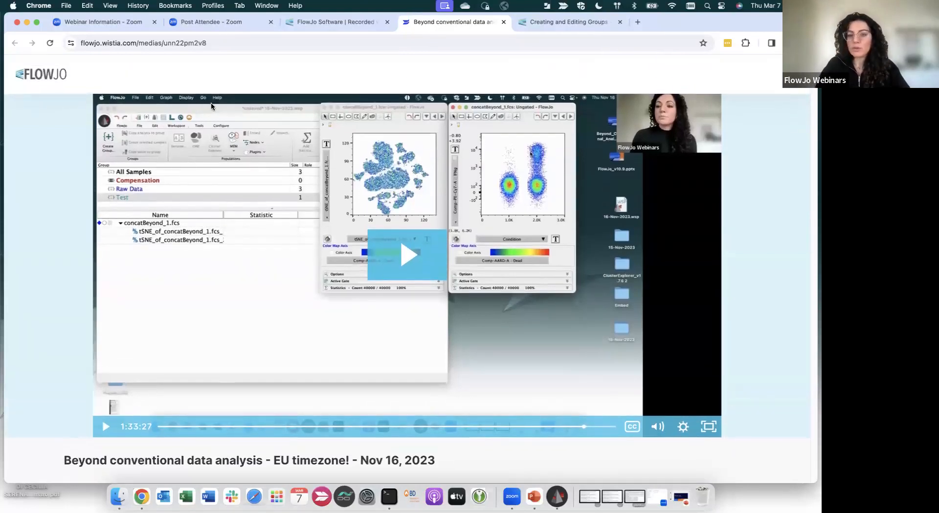